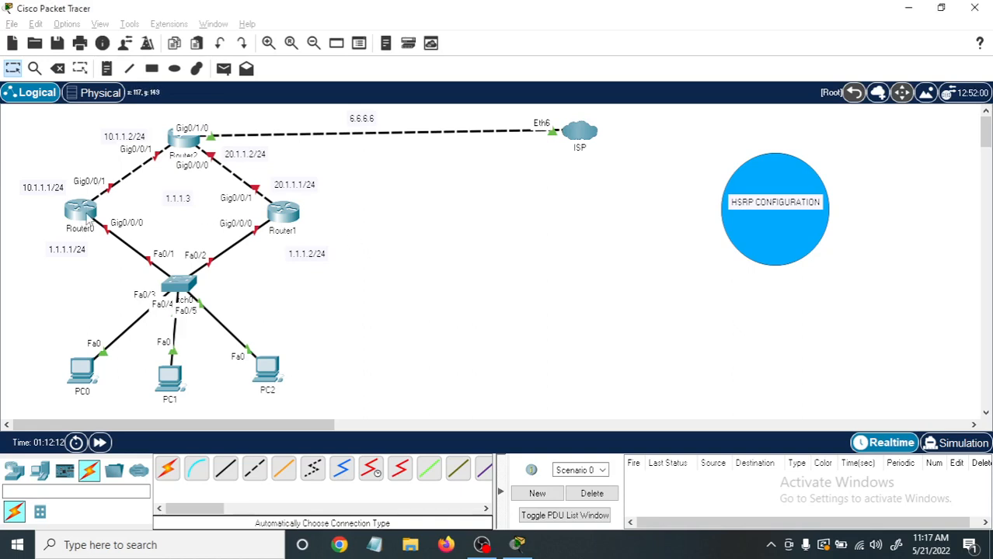
Open Router0's command-line interface and keep its window on top, beside the network topology.
left_click(85, 216)
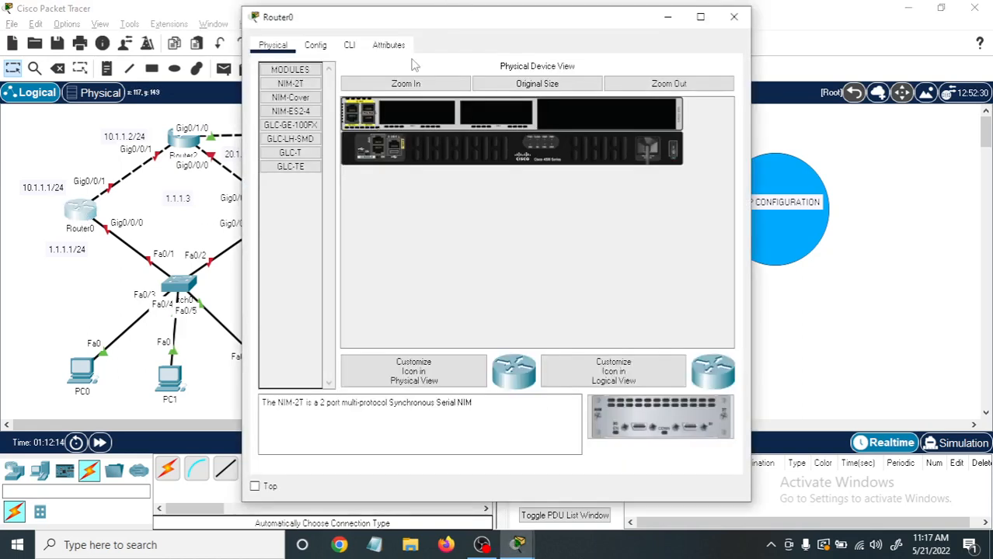
left_click(349, 45)
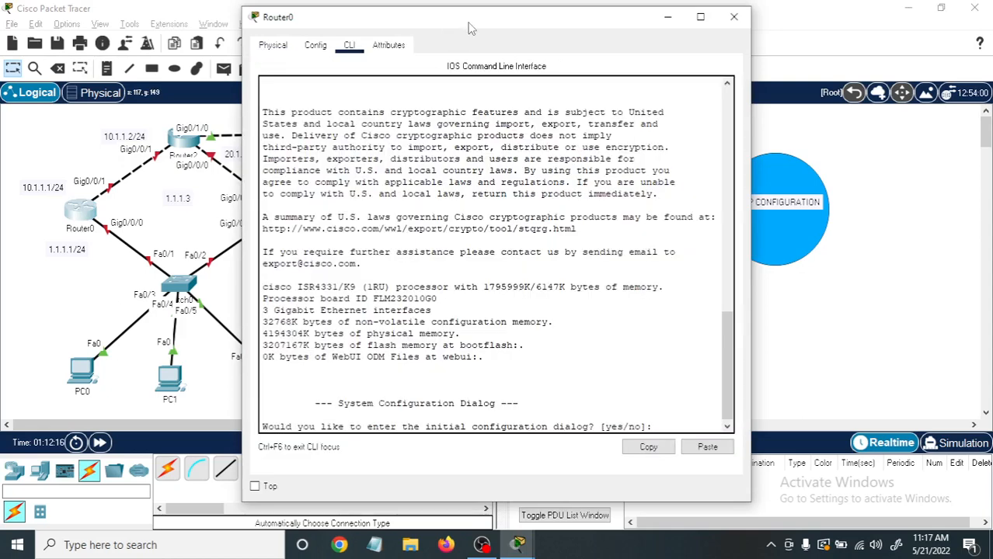
left_click_drag(469, 28, 686, 29)
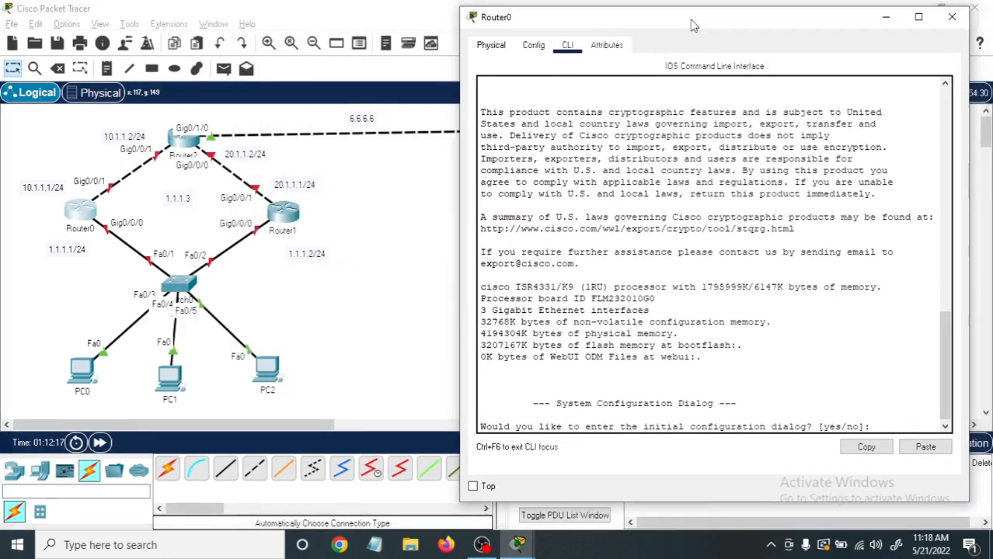
left_click(488, 488)
Decline the initial configuration dialog on Router0 and start its command prompt.
type("n")
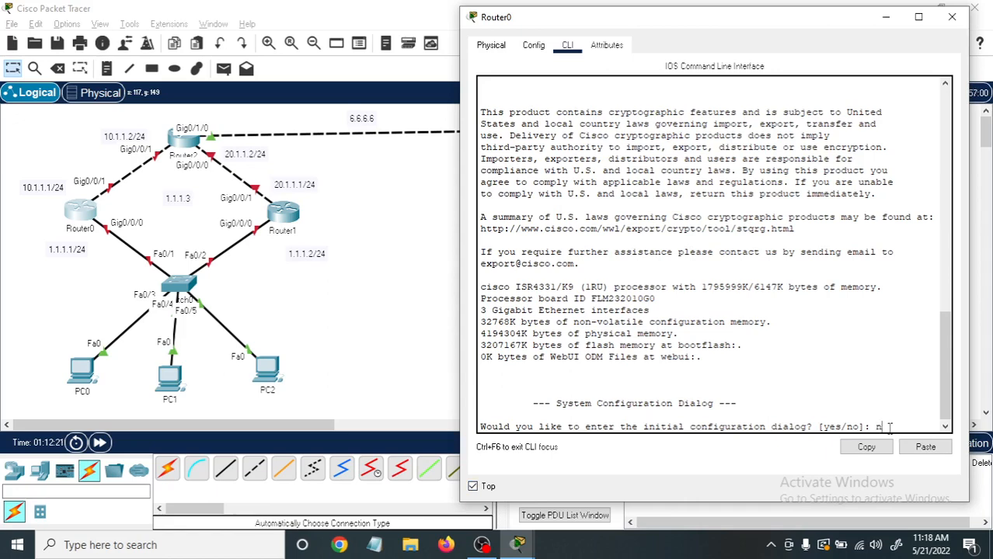
key("Return")
key("Return")
key("Return")
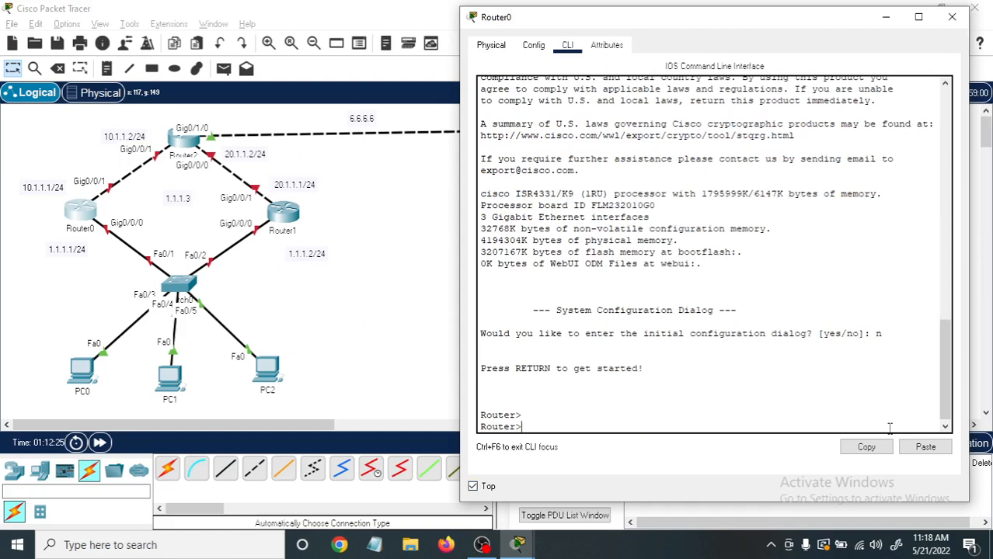
Enter privileged mode on Router0 and go into global configuration mode.
type("en")
key("Return")
key("Return")
type("conf t")
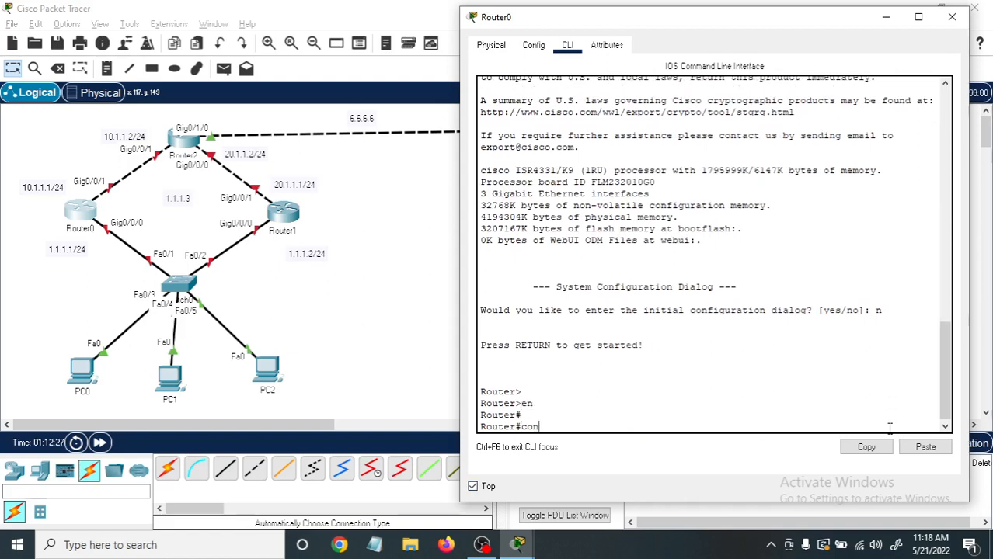
key("Return")
key("Return")
key("Return")
key("Return")
key("Return")
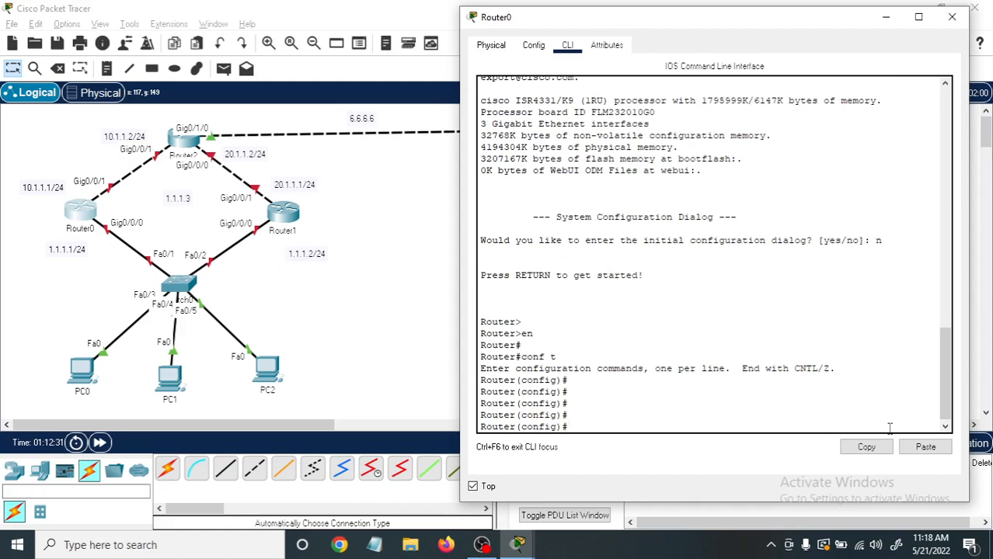
Assign IP address 1.1.1.1 with mask 255.255.255.0 to Router0's interface gig0/0/0.
type("int gig0/0/0")
key("Return")
key("Return")
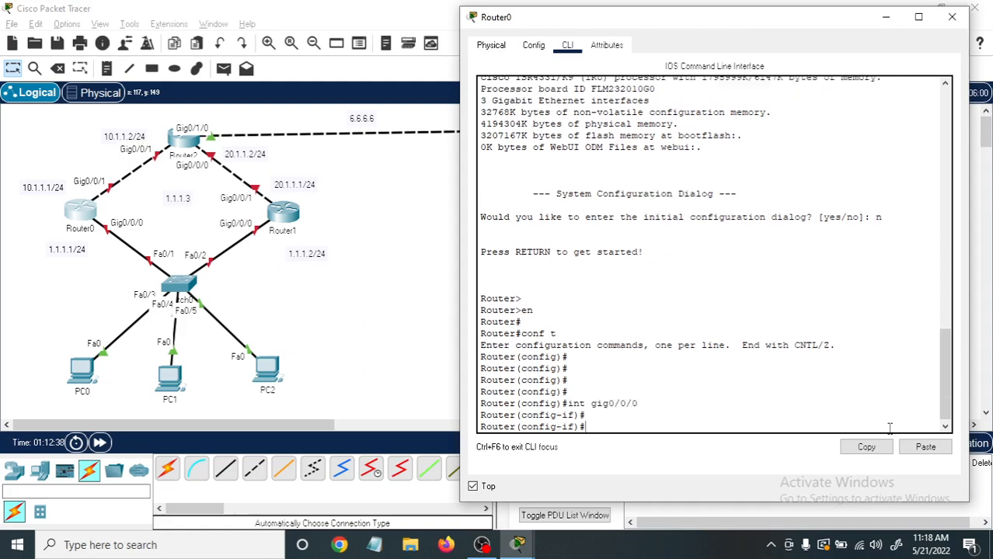
type("ip add 1.1.1.1 255,")
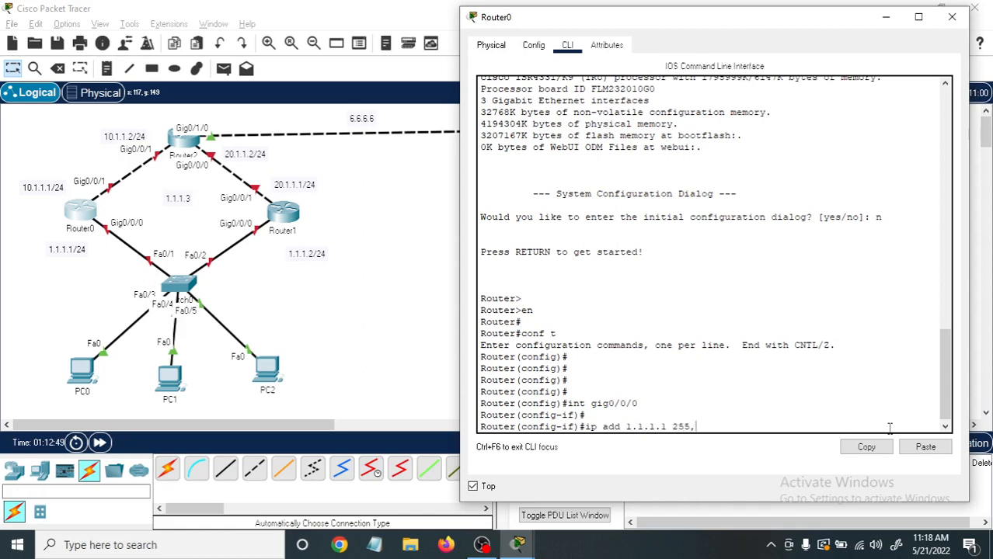
key("BackSpace")
type(".255.255.0")
key("Return")
Bring up Router0's interface gig0/0/0 with the no shutdown command.
type("no sh")
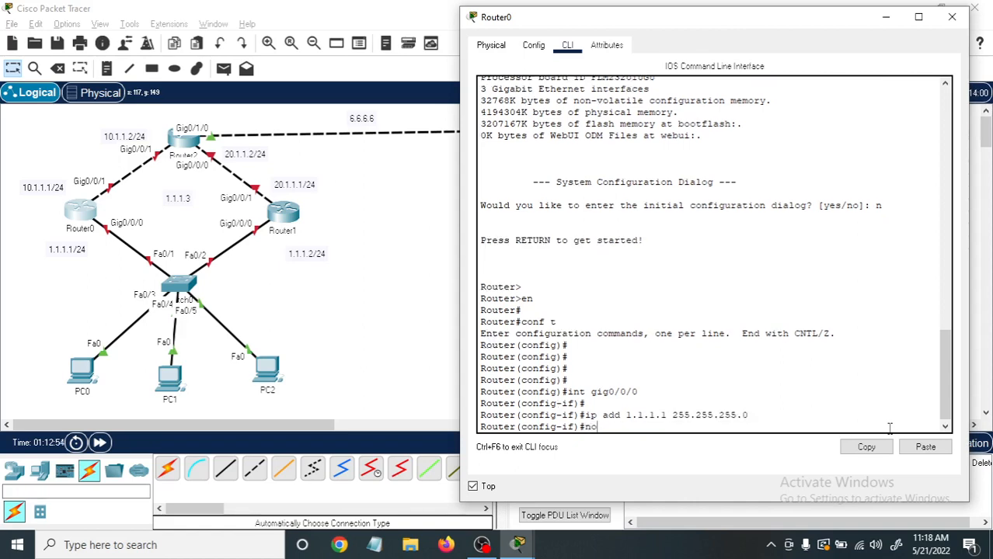
key("Return")
key("Return")
key("Return")
key("Return")
key("Return")
key("Return")
key("Return")
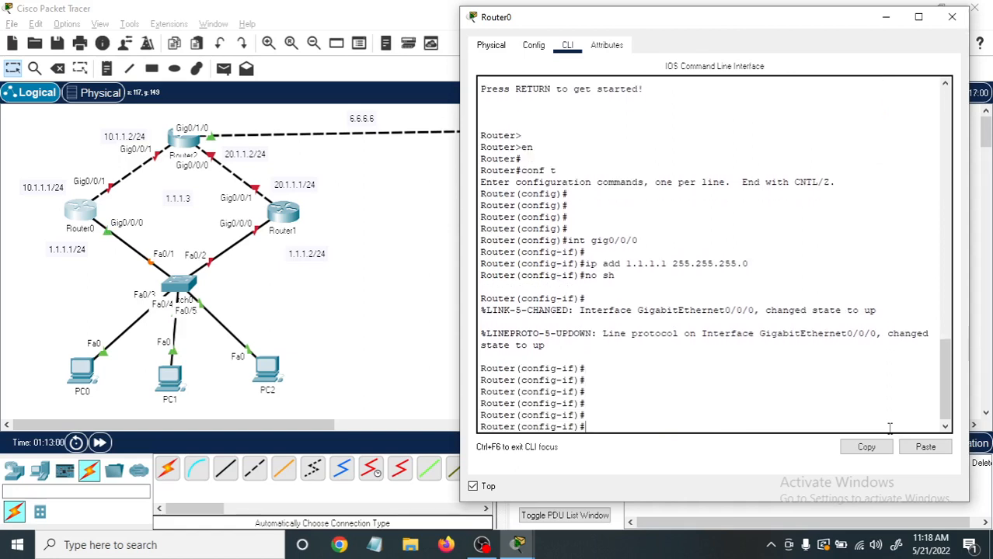
Assign IP address 10.1.1.1 with mask 255.255.255.0 to Router0's interface gig0/0/1.
type("int gig0/0/1")
key("Return")
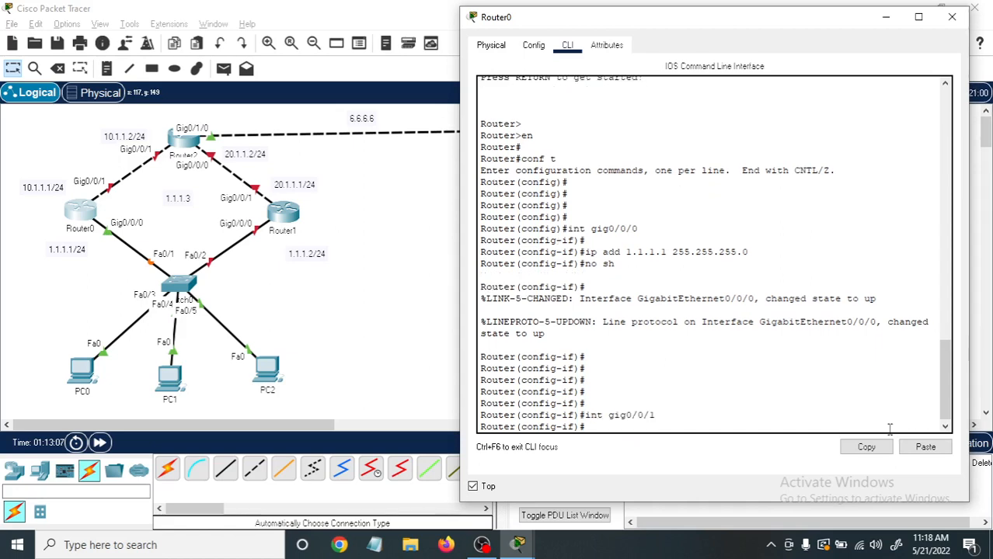
type("ip add 10.1.1.1 255.")
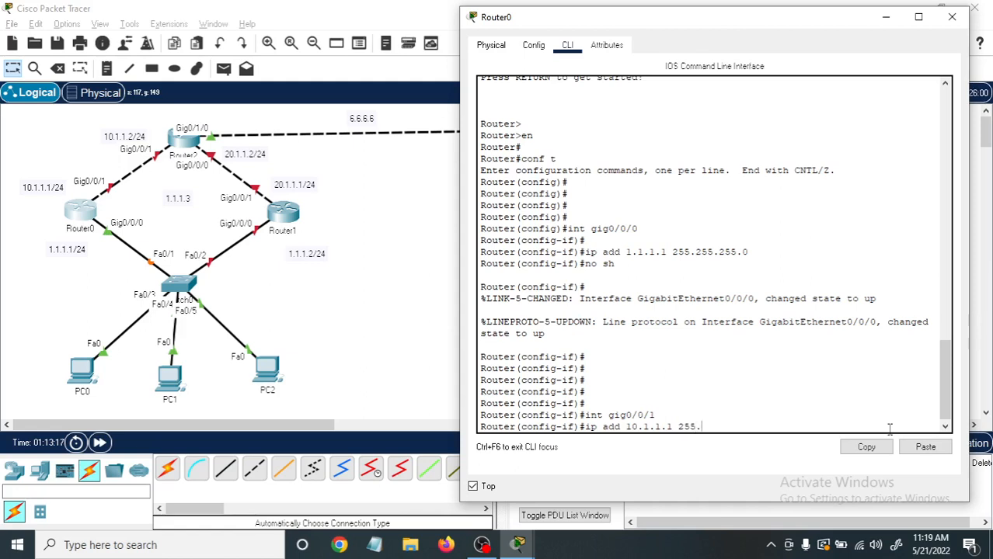
type("255.255.0")
key("Return")
Enable Router0's interface gig0/0/1 with no shutdown and return to global configuration mode.
type("no sh")
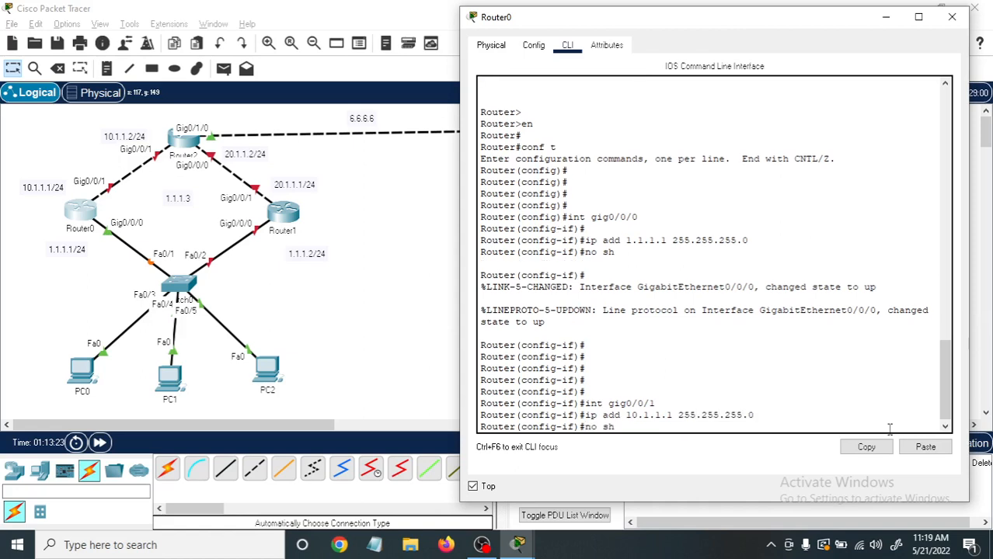
key("Return")
key("Return")
key("Return")
key("Return")
key("Return")
key("Return")
key("Return")
key("Return")
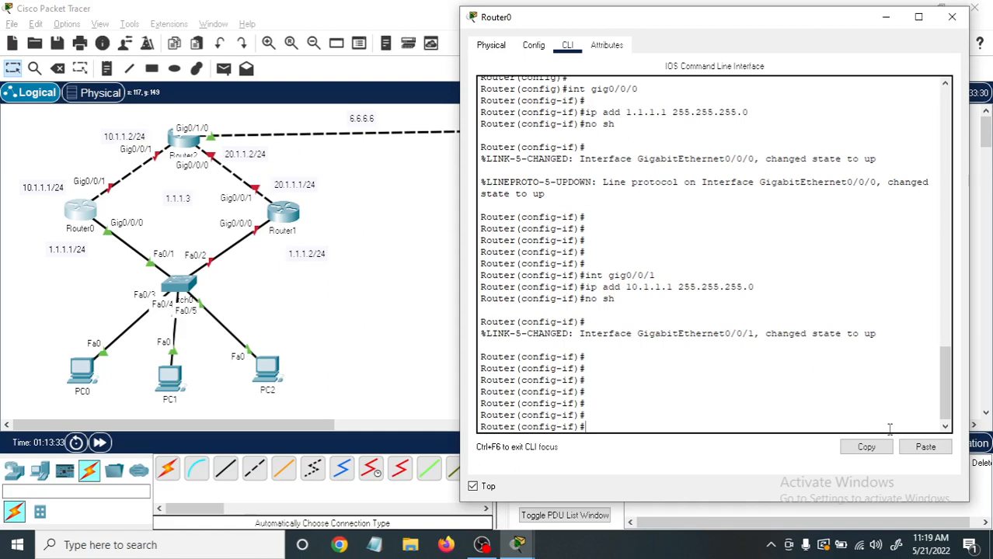
type("ex")
key("Return")
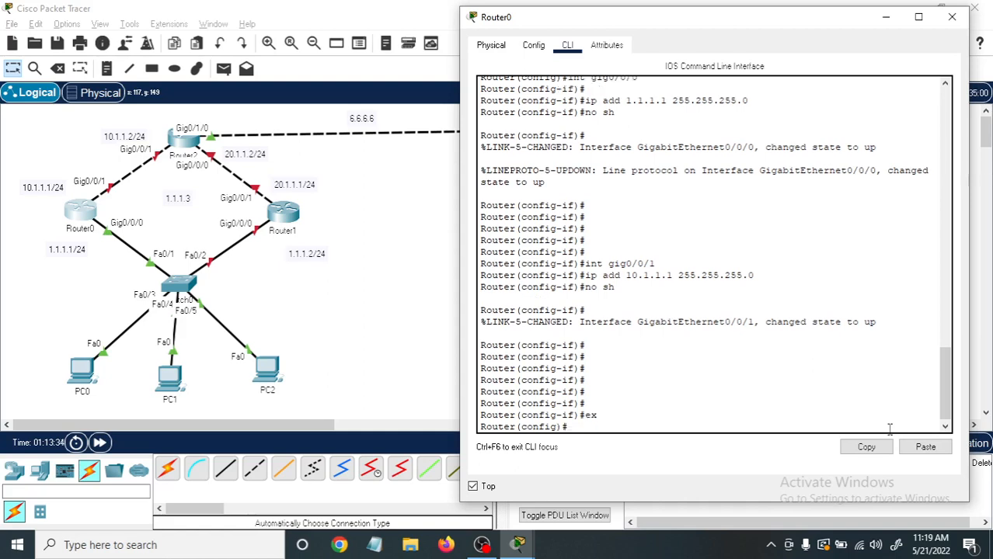
key("Return")
key("Return")
key("Return")
key("Return")
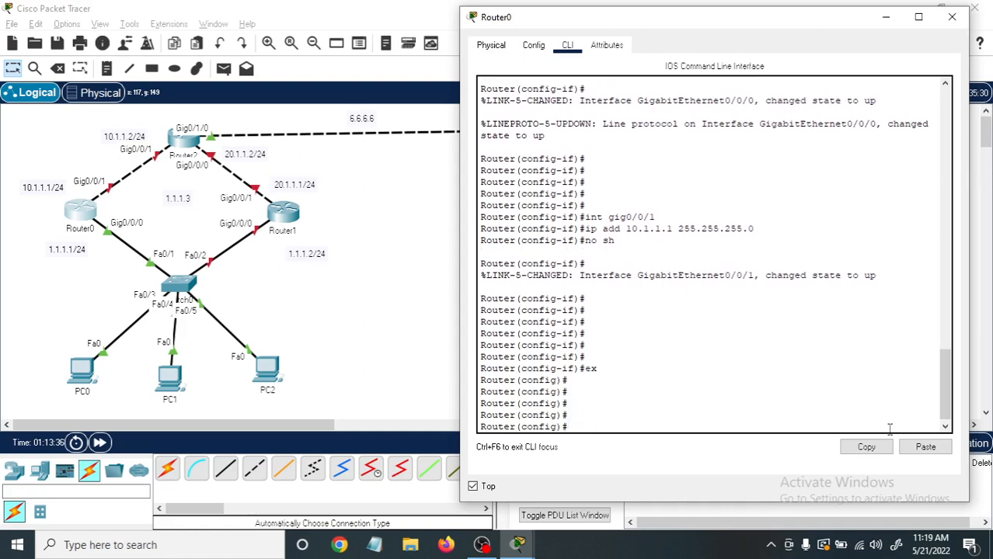
List the routing protocols offered by the router command and enter RIP configuration on Router0.
type("rou")
key("Tab")
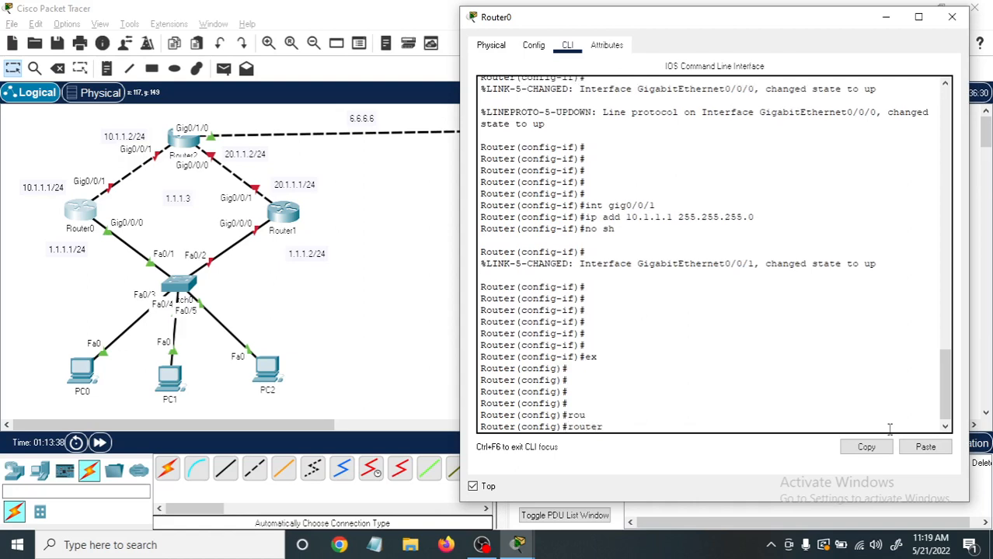
type("?")
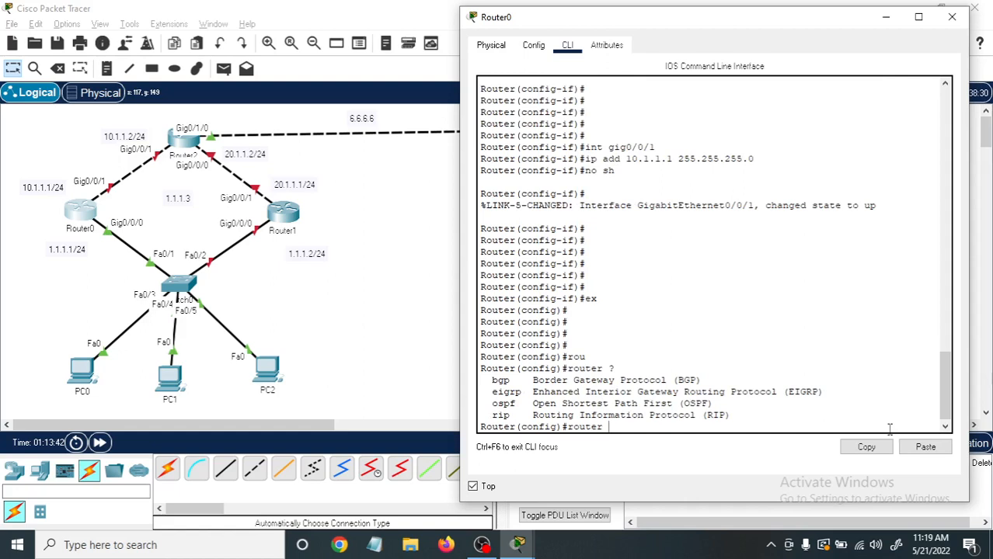
type("ri")
key("Tab")
key("Return")
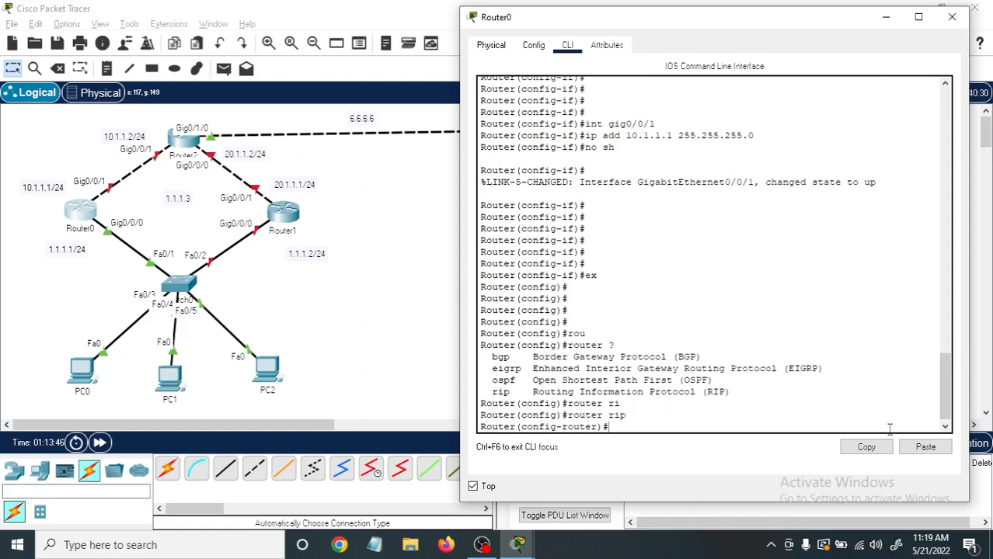
key("Return")
Set the RIP process on Router0 to version 2.
type("ver")
key("Tab")
type("2")
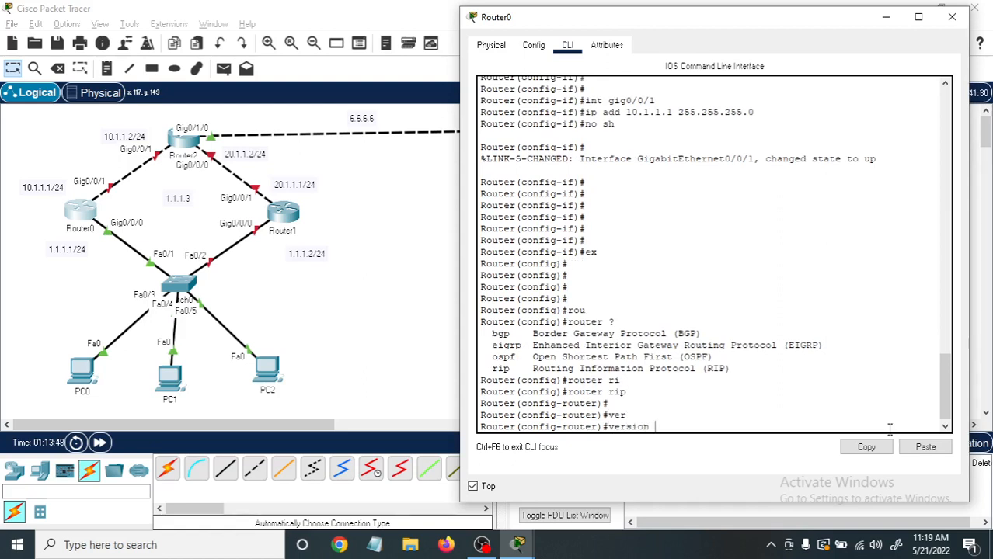
key("Return")
key("Return")
Disable automatic route summarization for RIP on Router0 with no auto-summary.
type("no s")
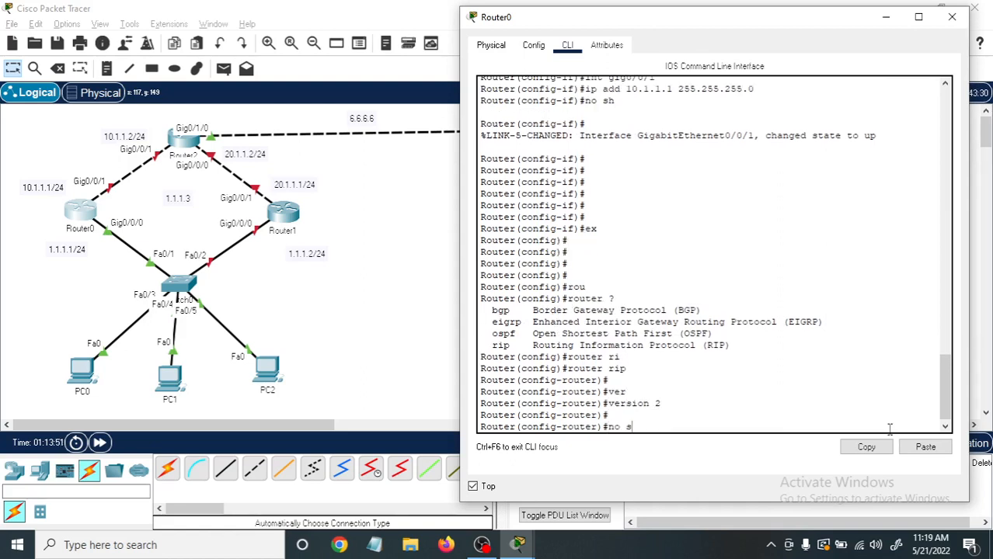
key("BackSpace")
type("au")
key("Tab")
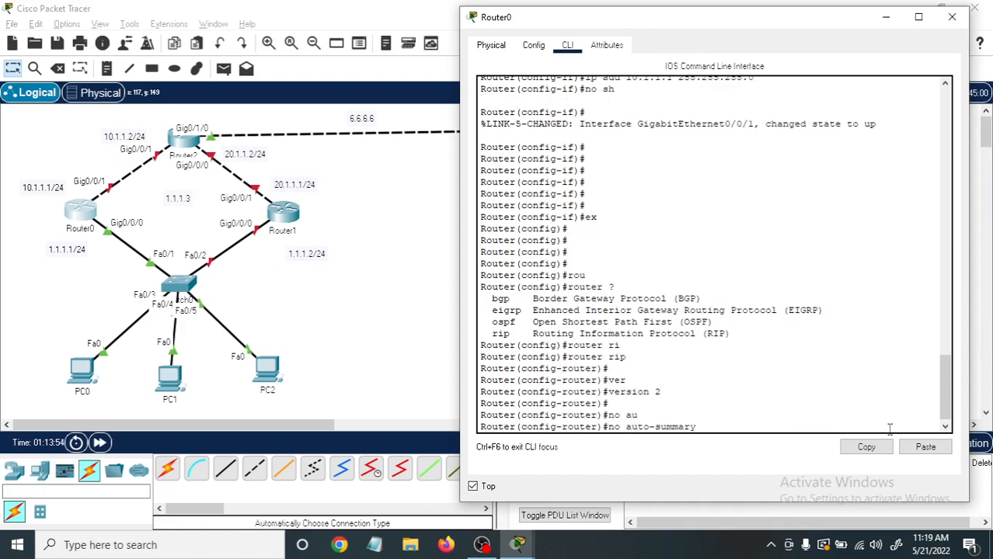
key("Return")
key("Return")
key("Return")
key("Return")
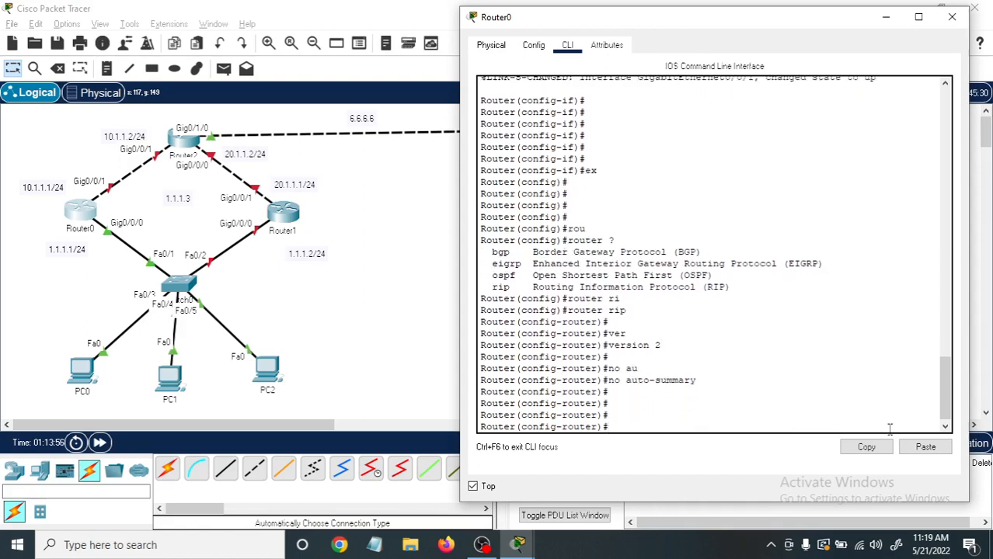
Add networks 1.1.1.0 and 10.1.1.0 to RIP on Router0.
type("net")
key("Tab")
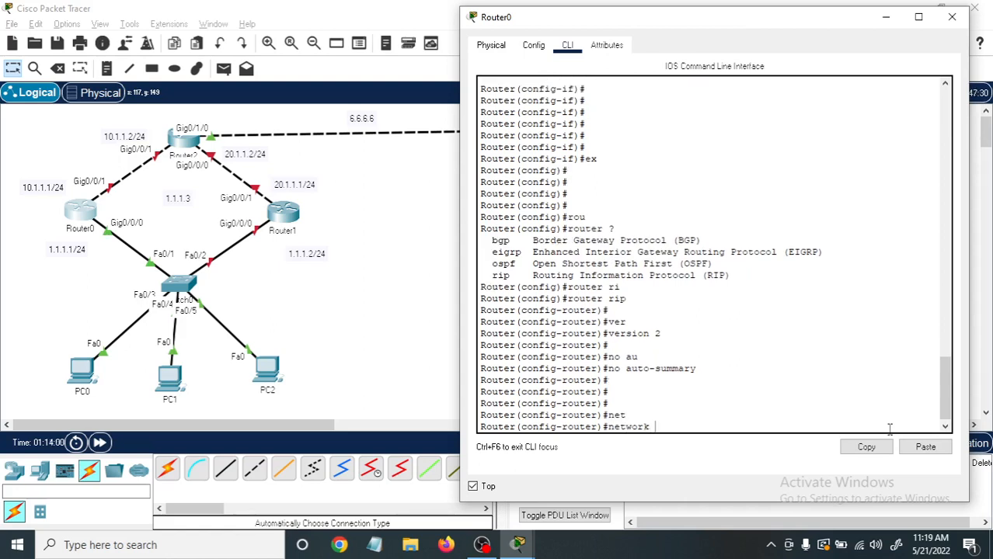
type("1.1.1.0")
key("Return")
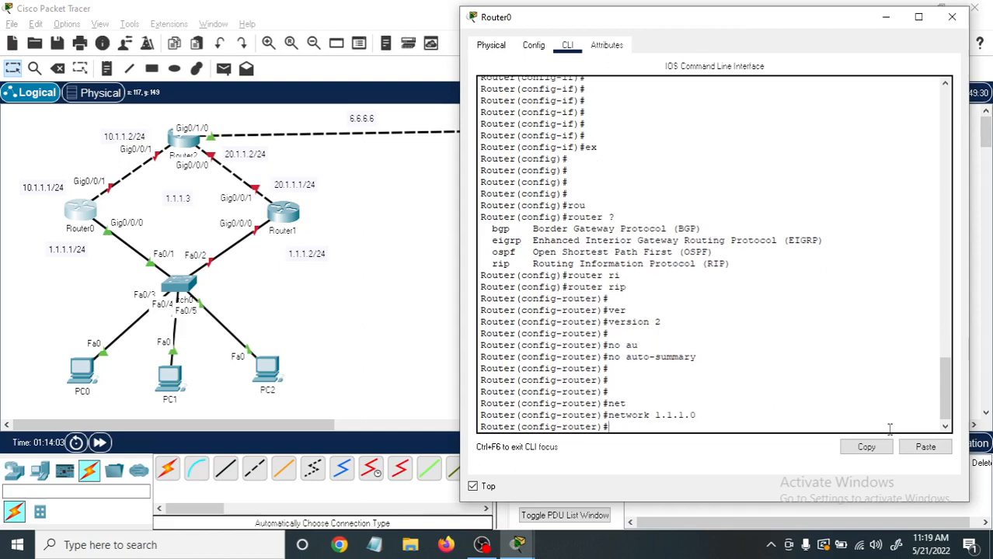
type("net")
key("Tab")
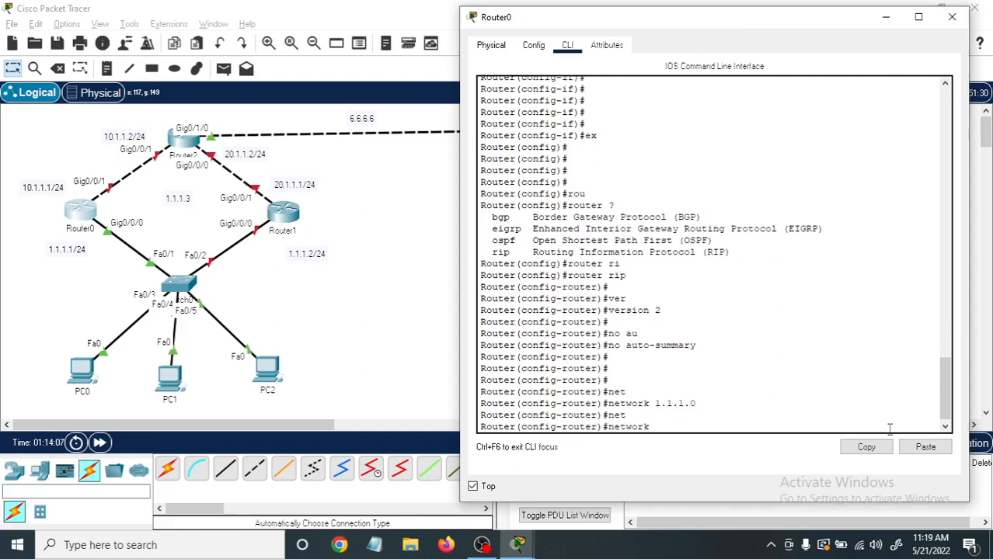
type("10.1.1.0")
key("Return")
key("Return")
key("Return")
key("Return")
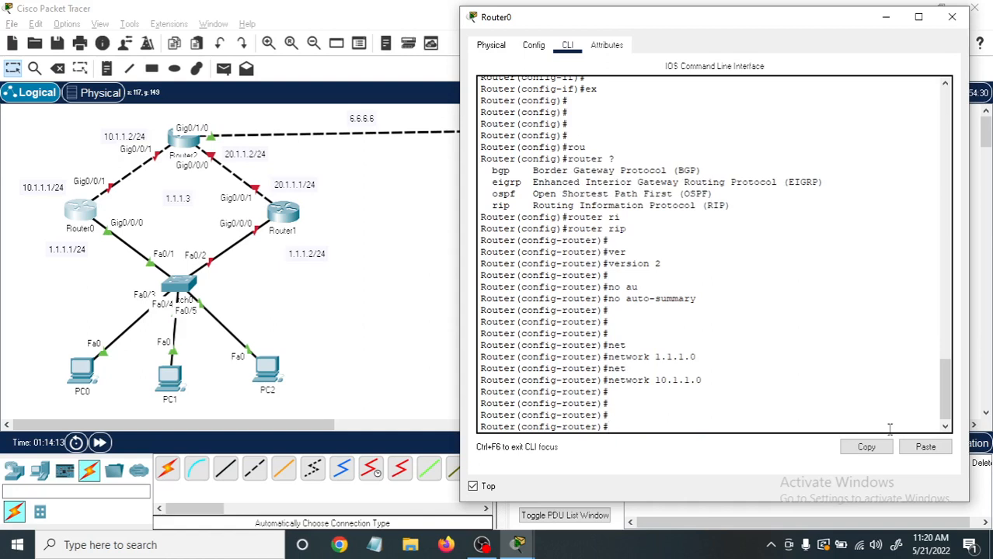
Leave RIP configuration on Router0 and return straight to privileged mode.
key("ctrl+z")
key("Return")
key("Return")
key("Return")
key("Return")
key("Return")
key("Return")
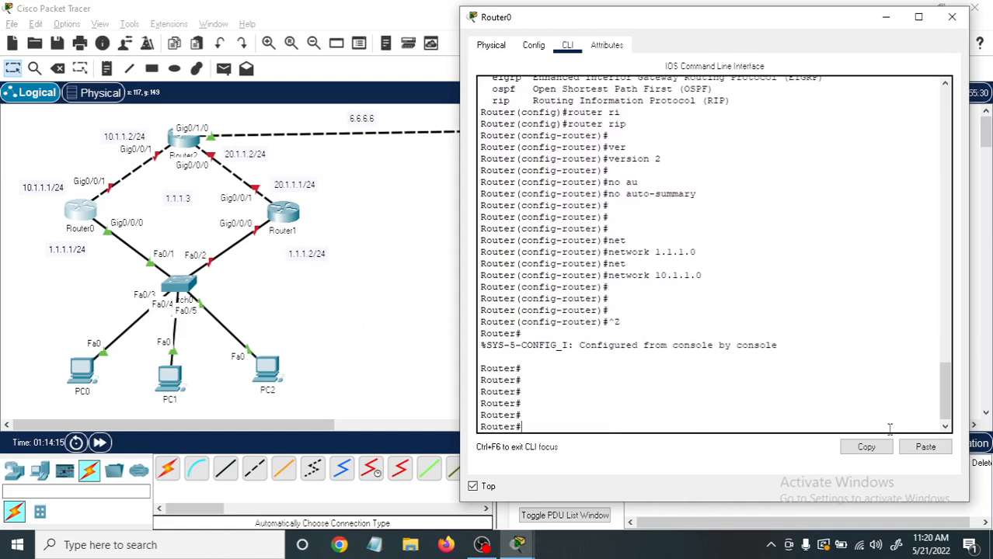
Show the IP routing protocol settings on Router0 to check RIP, and close the router's window.
type("sh ip pro")
key("Return")
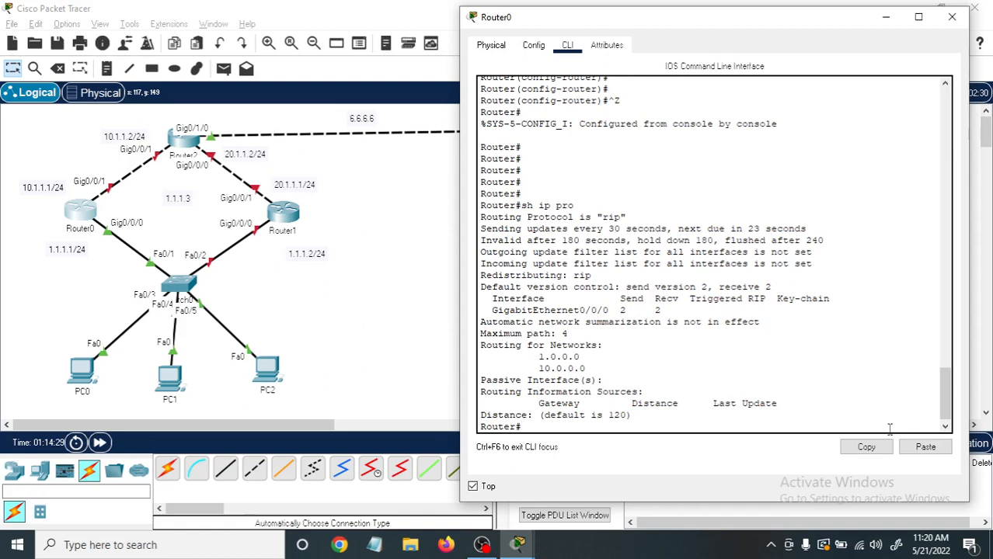
left_click(953, 15)
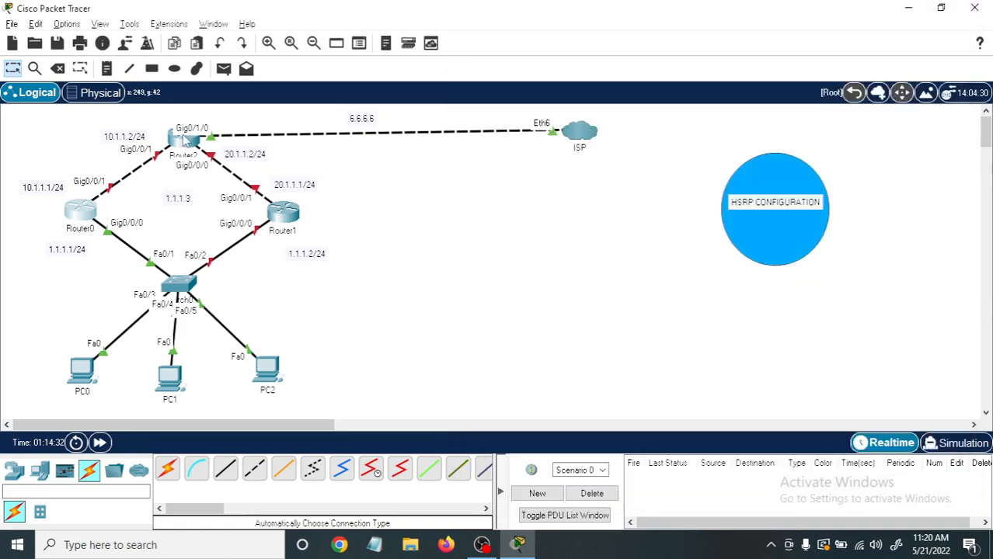
Open Router2's command-line interface and place its window beside the topology.
mouse_move(189, 140)
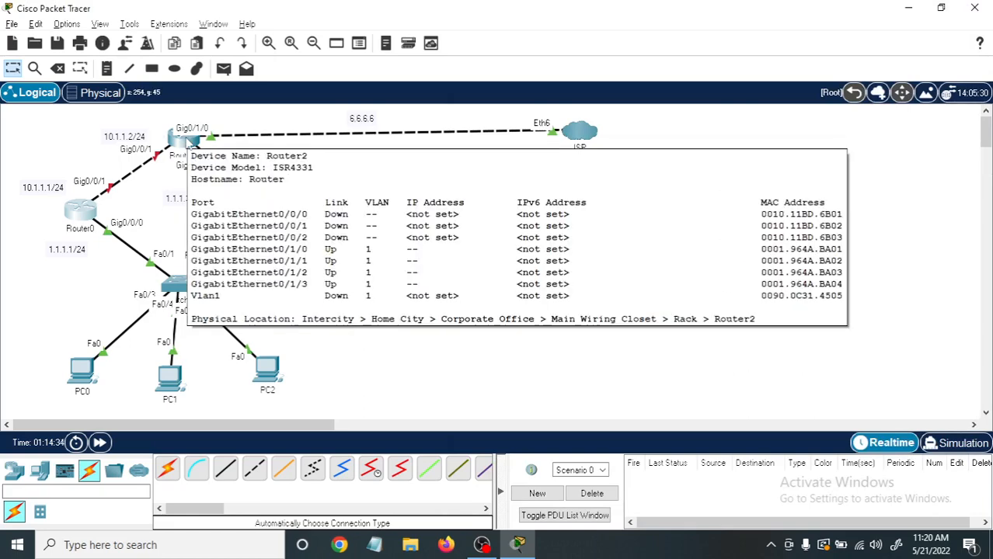
left_click(197, 140)
left_click(353, 47)
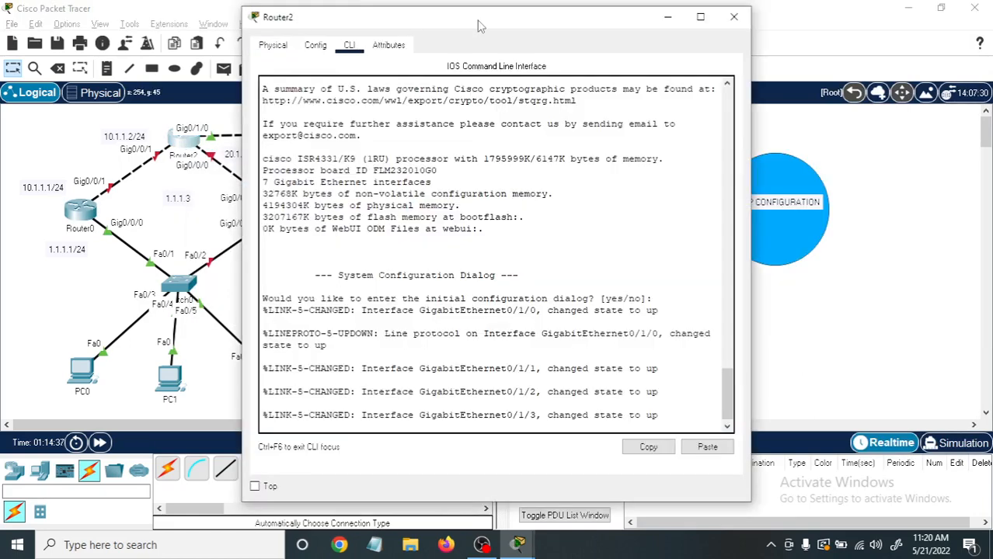
left_click_drag(480, 23, 697, 27)
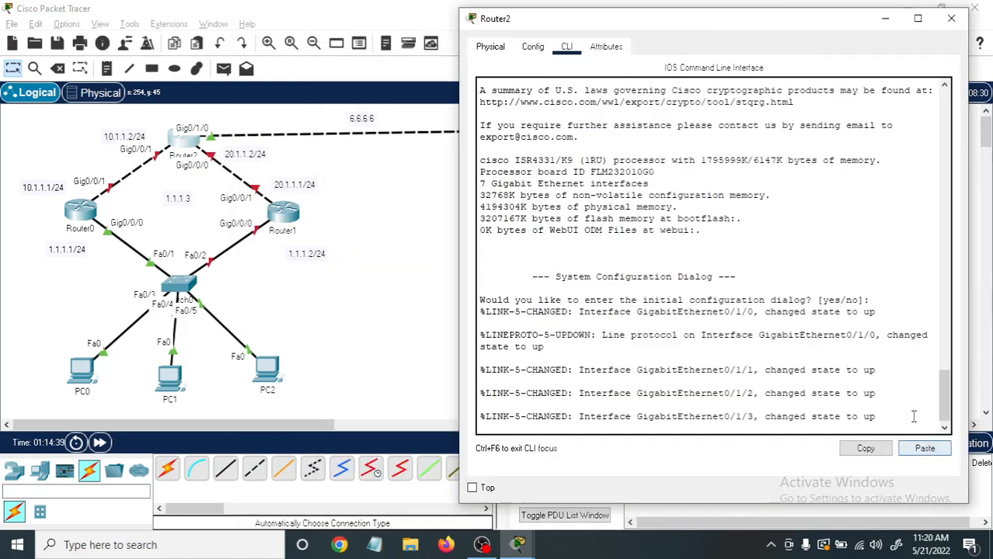
Decline the initial configuration dialog on Router2 and reach the user mode prompt.
key("Return")
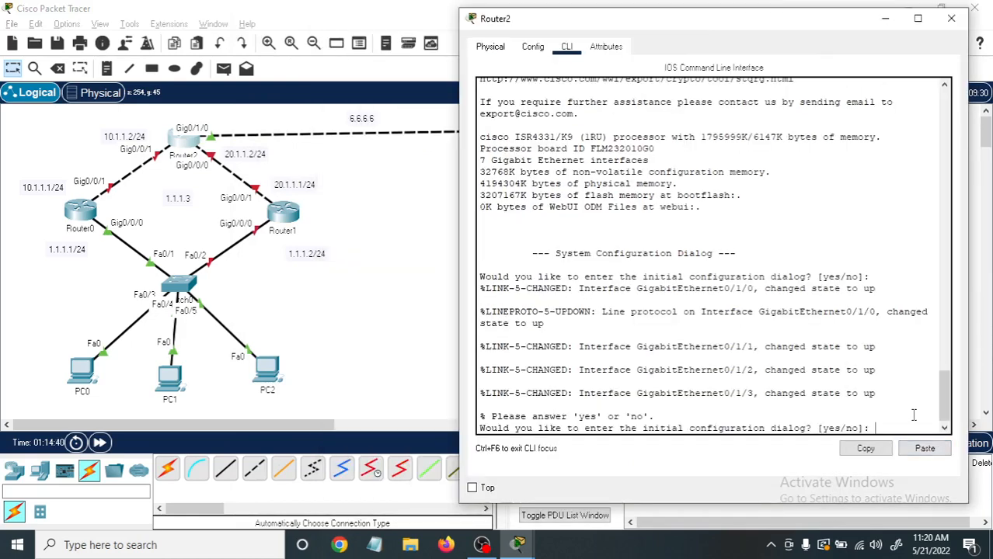
key("Return")
key("Return")
key("Return")
key("Return")
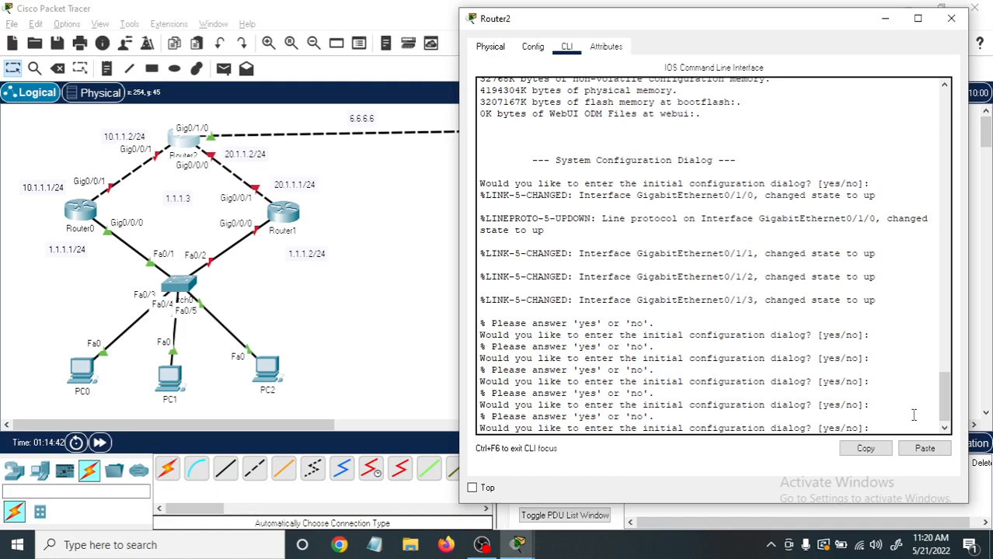
type("n")
key("Return")
key("Return")
key("Return")
key("Return")
key("Return")
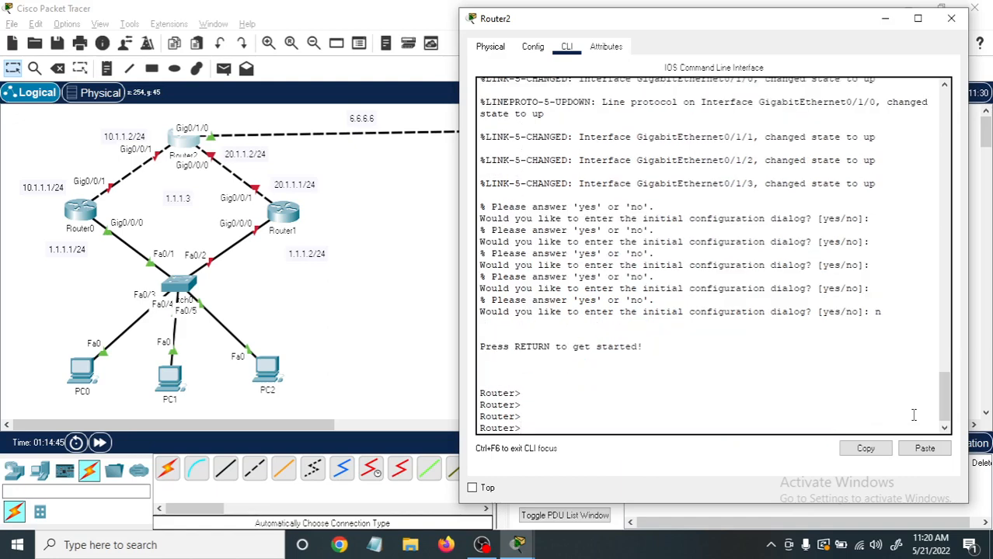
Enter privileged mode and global configuration mode from the terminal on Router2.
type("en")
key("Return")
key("Return")
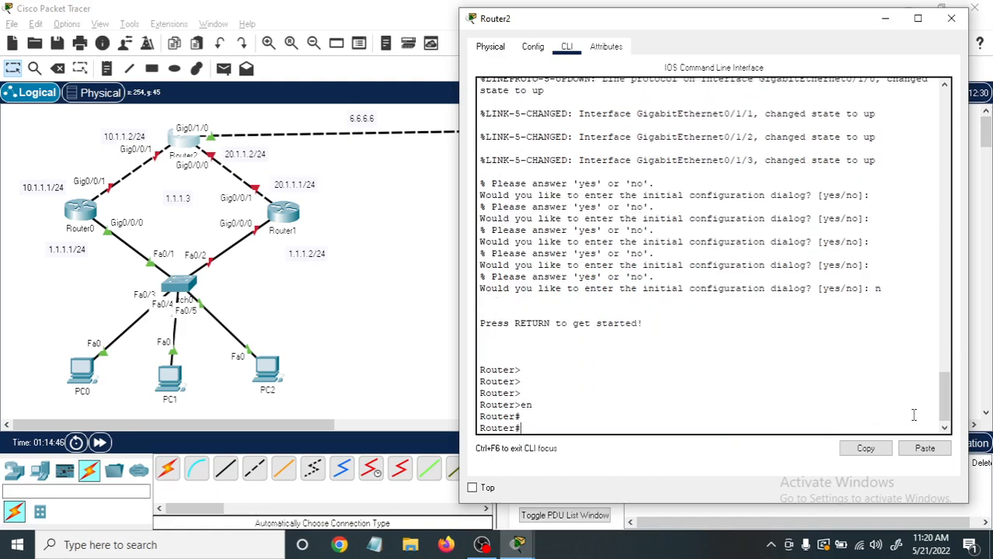
type("conf")
key("Return")
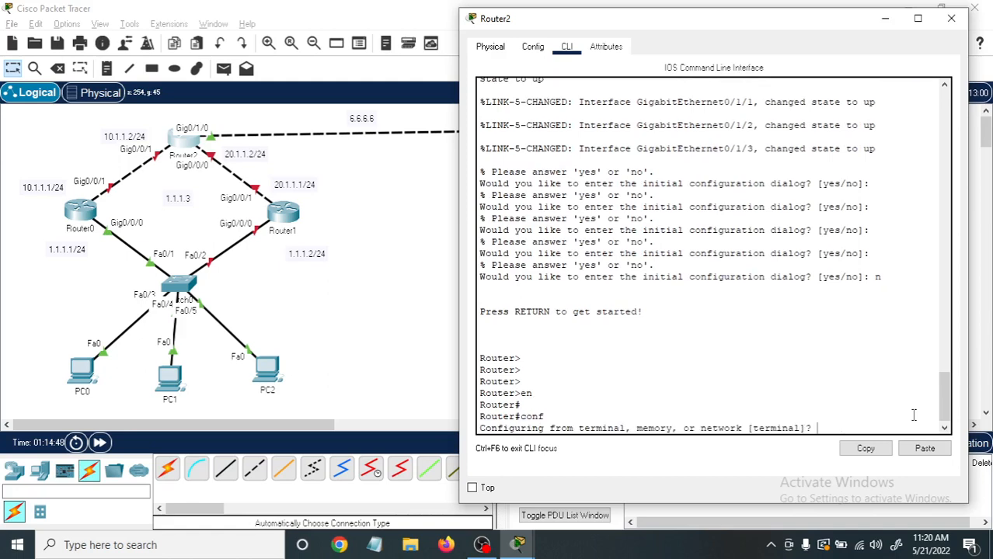
key("Return")
key("Return")
key("Return")
key("Return")
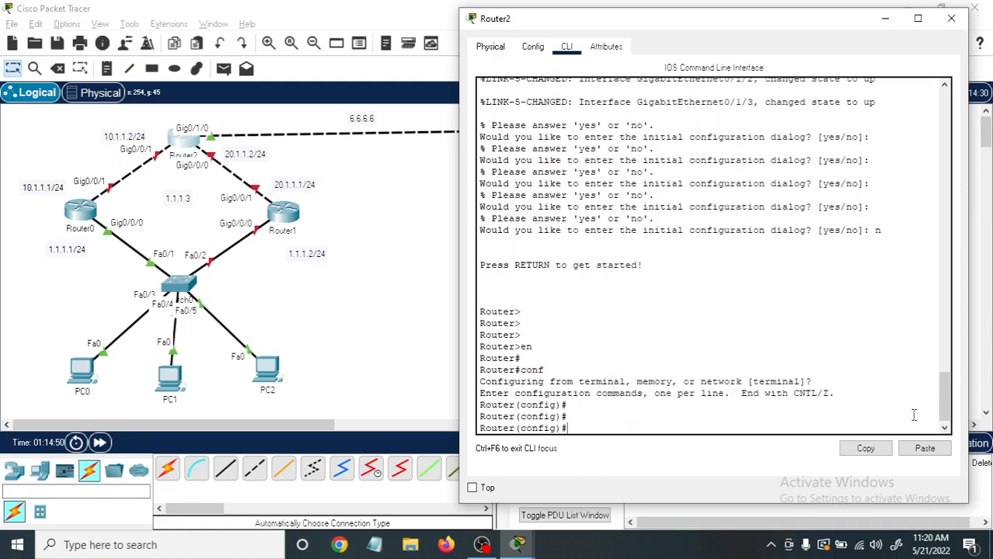
key("Return")
Assign IP address 20.1.1.2 with mask 255.255.255.0 to interface gig0/0/0 on Router2.
type("int ")
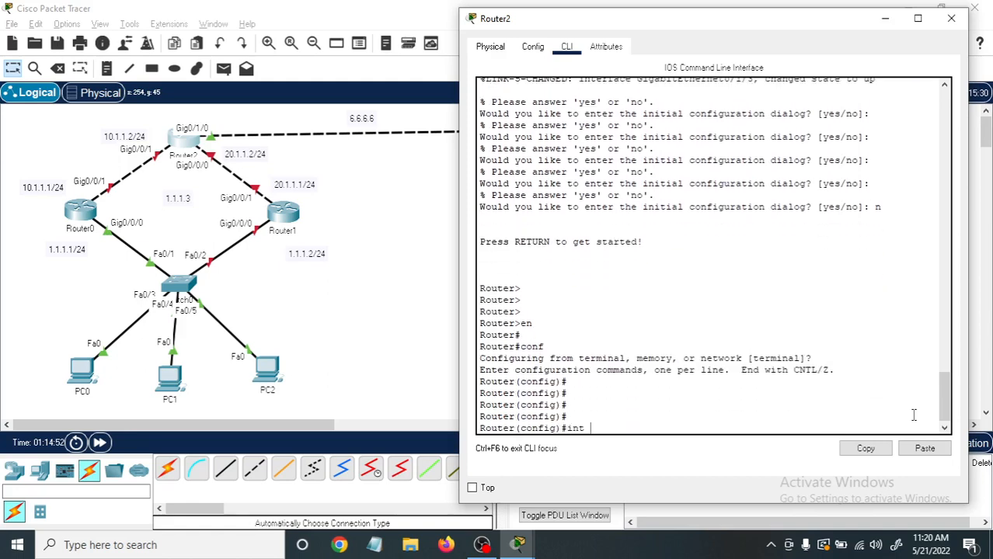
type("gig0/0/0")
key("Return")
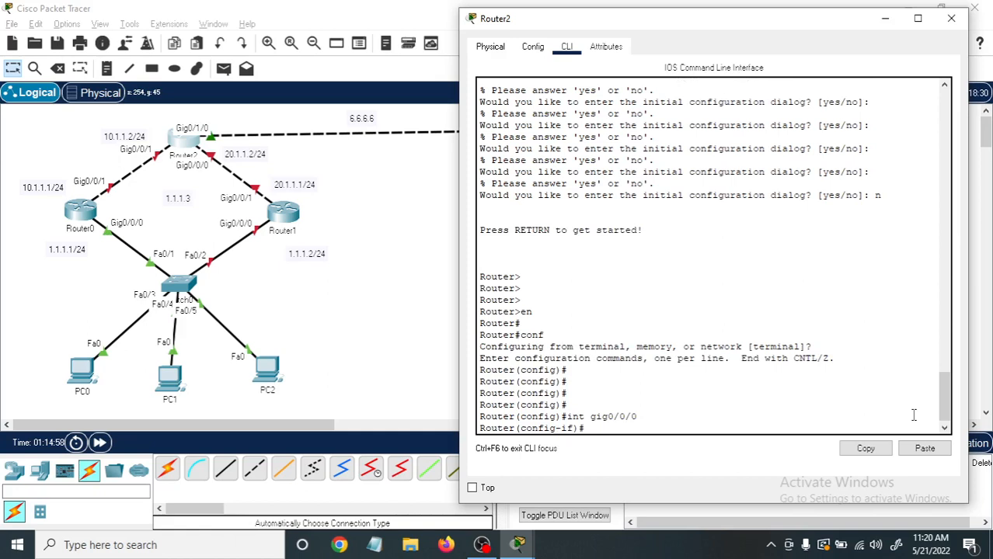
type("ip add")
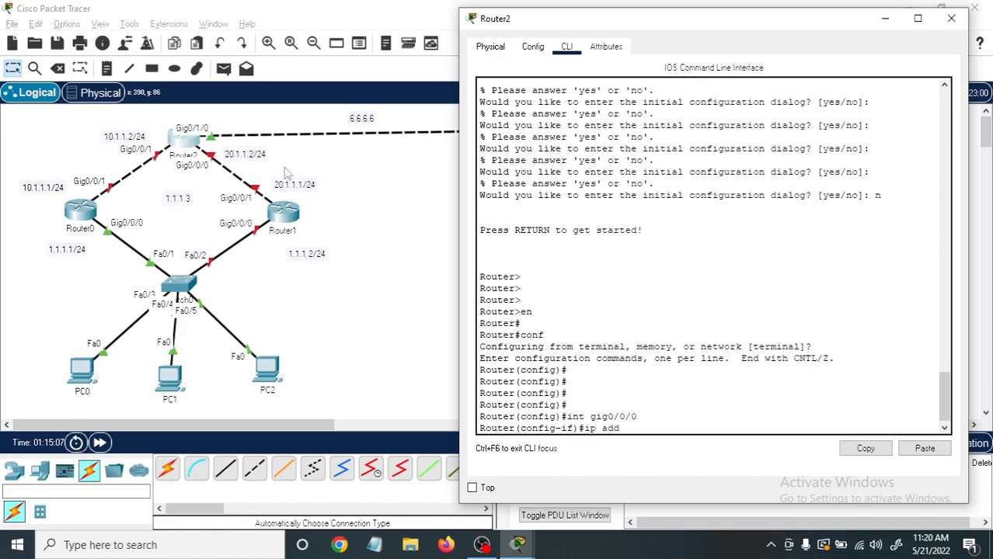
type("20.1.1.2 255.255.255.")
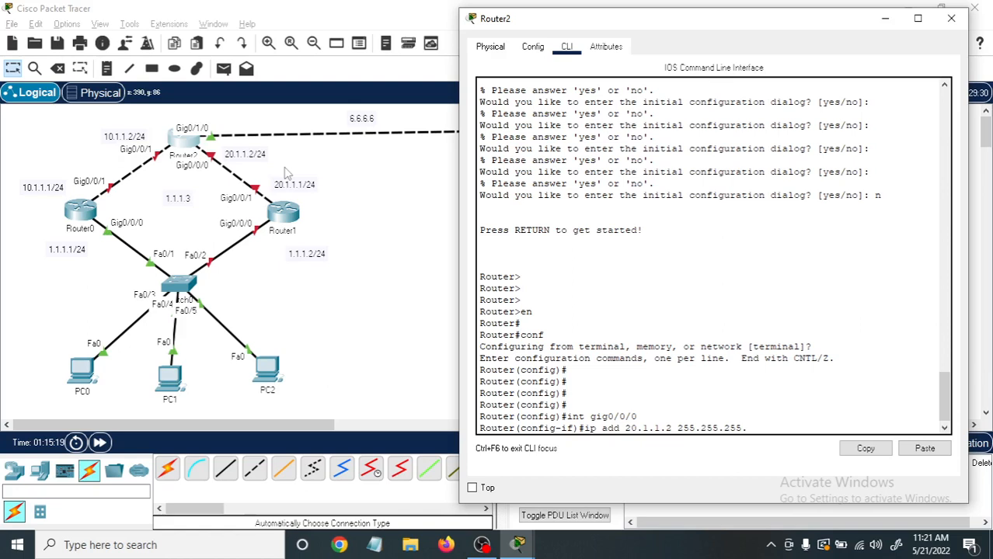
type("0")
key("Return")
Enable interface gig0/0/0 on Router2 with no shutdown.
type("no sh")
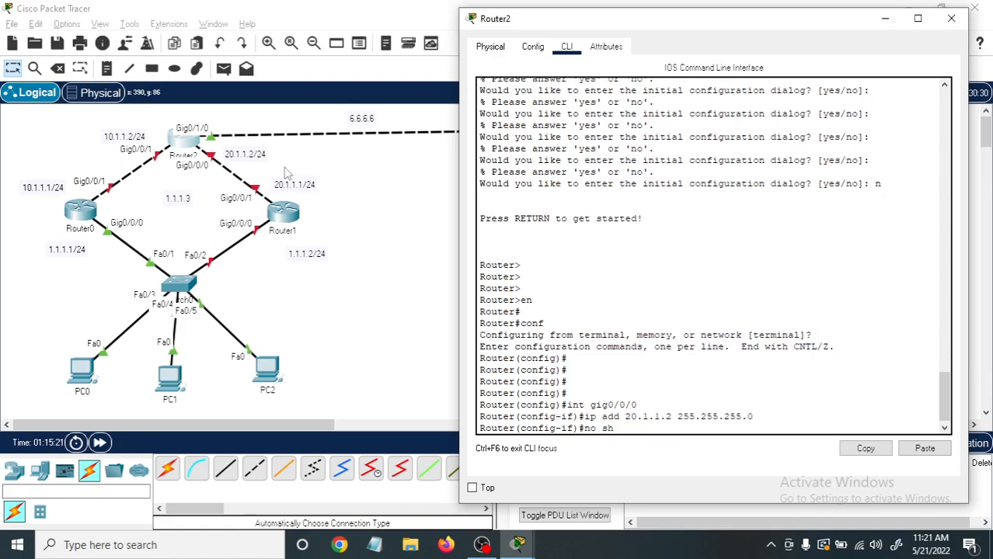
key("Return")
key("Return")
key("Return")
key("Return")
key("Return")
key("Return")
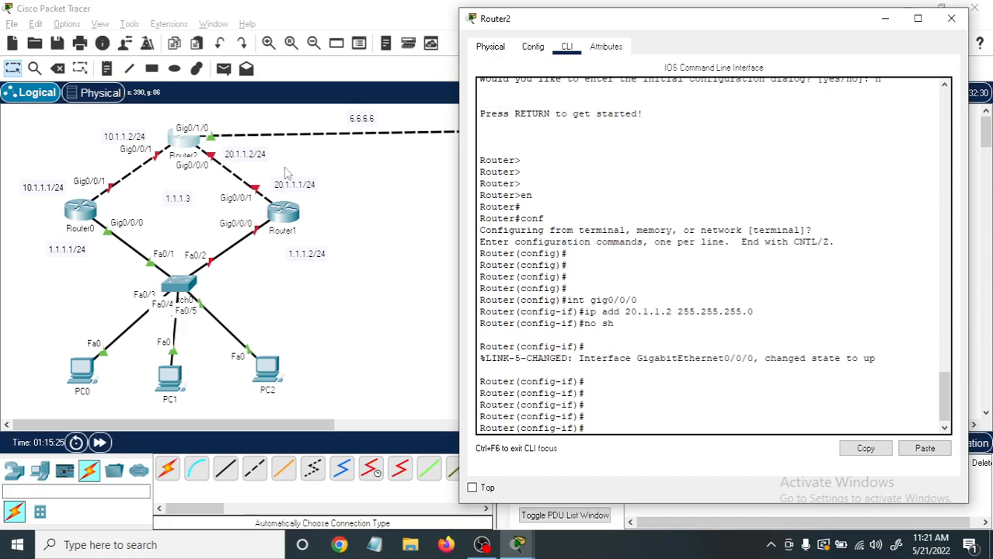
Switch to interface gig0/0/1 on Router2 and enable it with no shutdown.
type("int gig0/0/1")
key("Return")
type("no s")
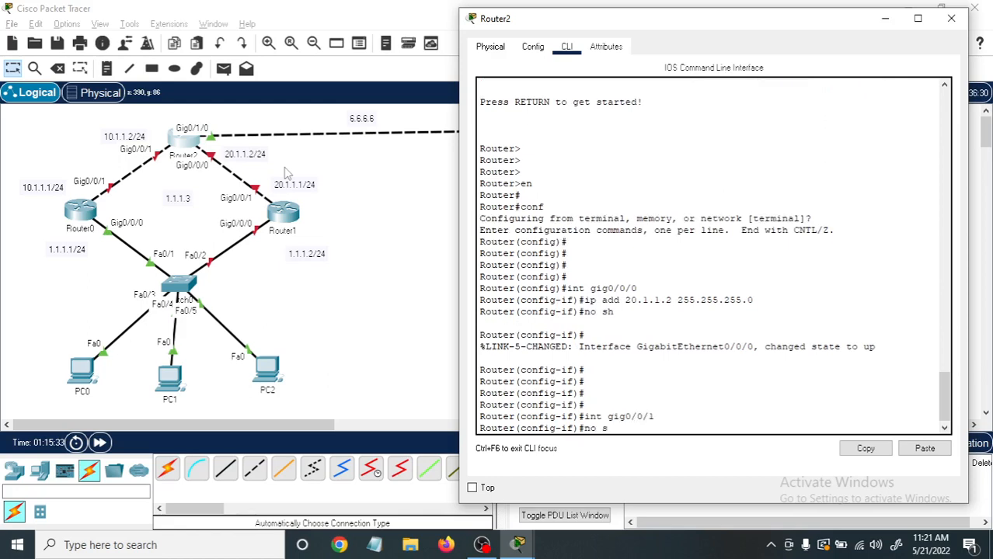
type("h")
key("Return")
key("Return")
key("Return")
key("Return")
Assign IP address 10.1.1.2 with mask 255.255.255.0 to interface gig0/0/1 on Router2.
type("ig-if)#i")
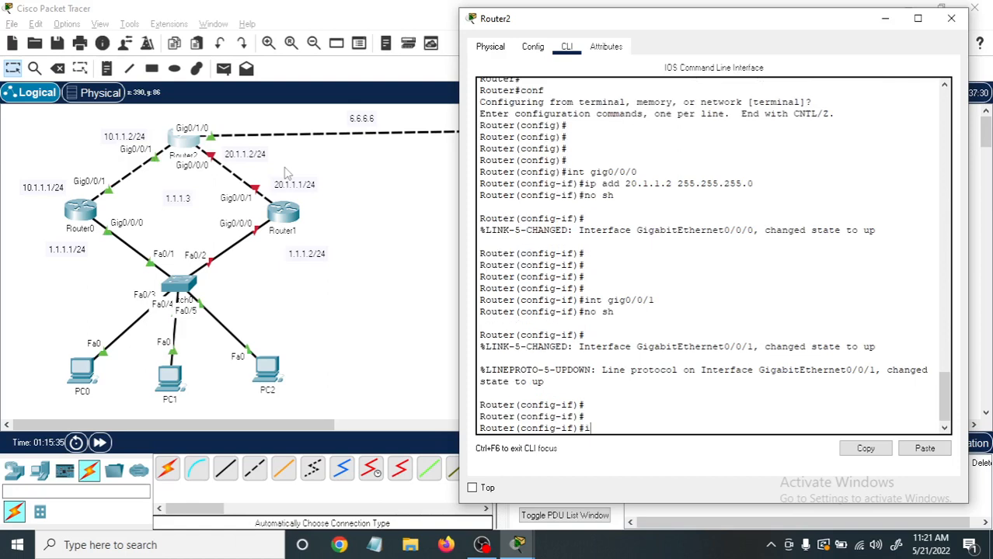
type("p add 10.1.1.2")
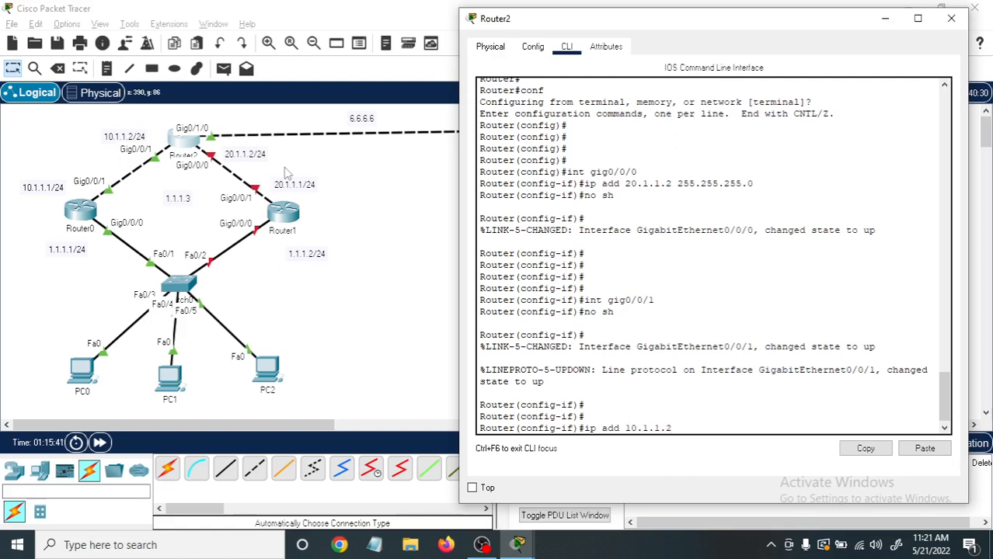
type(" 255.255.255.0")
key("Return")
key("Return")
key("Return")
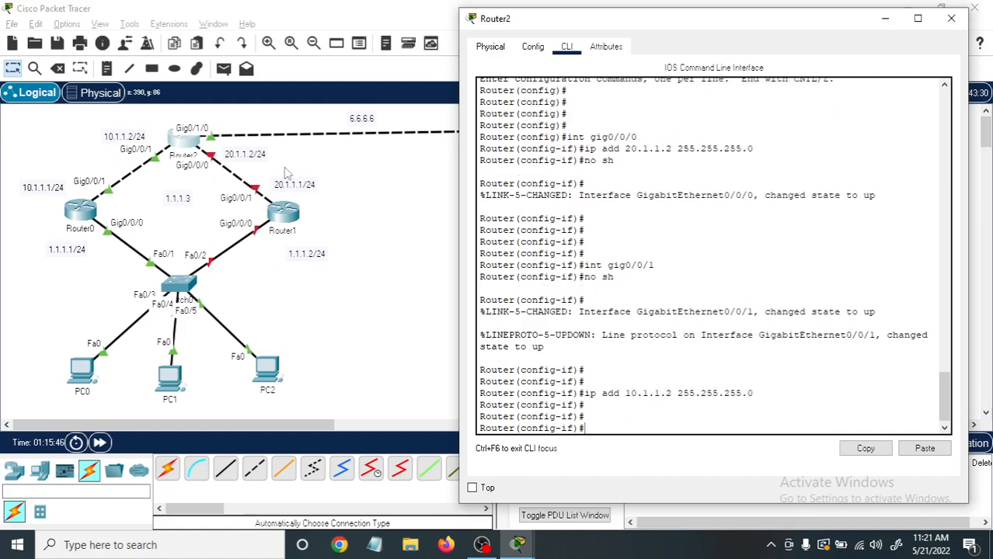
key("Return")
key("Return")
key("Return")
key("Return")
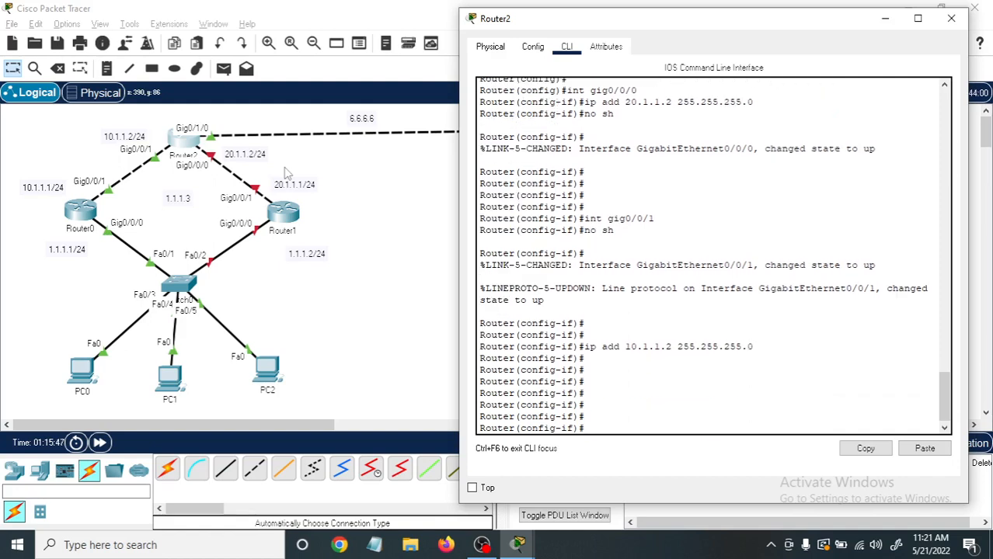
Exit interface configuration on Router2 back to global configuration mode.
type("ex")
key("Return")
key("Return")
key("Return")
key("Return")
key("Return")
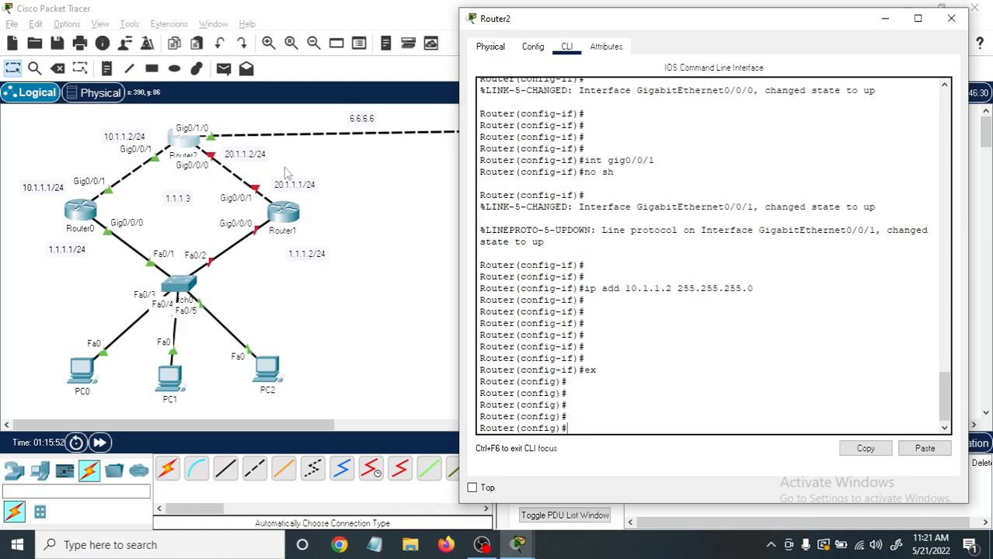
Enable RIP routing on Router2 and set it to version 2.
type("rou")
key("Tab")
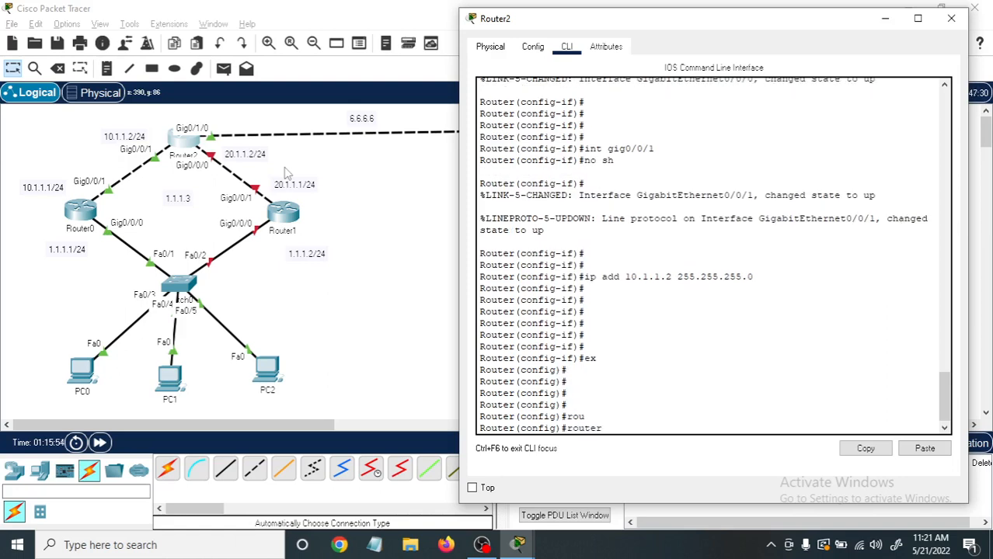
type("rip")
key("Tab")
key("Return")
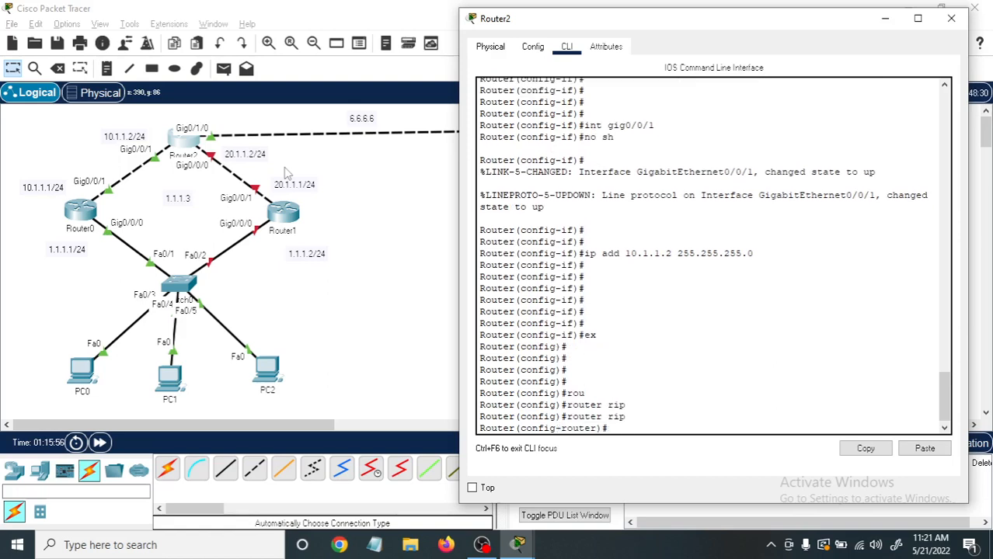
type("ver")
key("Tab")
type("2")
key("Return")
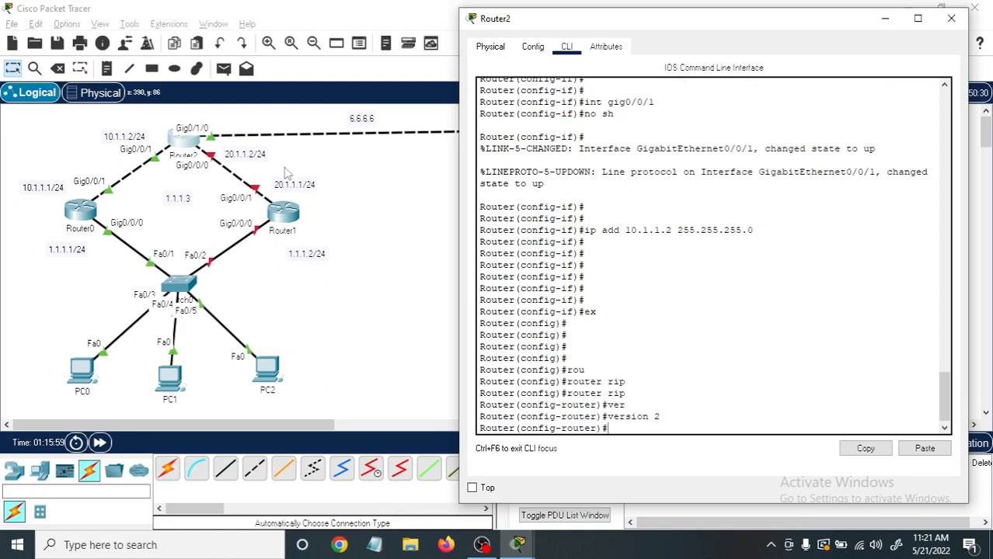
Disable automatic route summarization for RIP on Router2 with no auto-summary.
type("no au")
key("Tab")
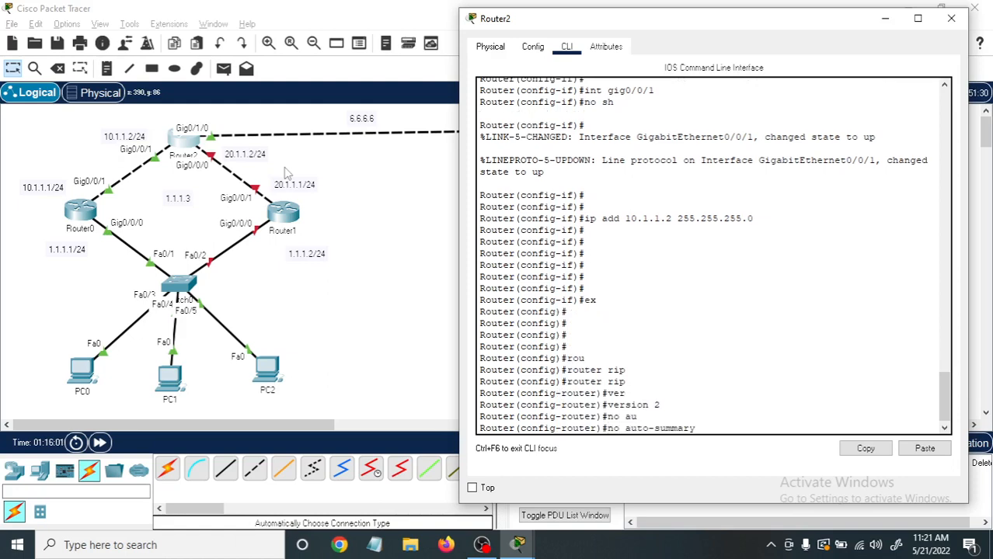
key("Return")
key("Return")
Add networks 10.1.1.0 and 20.1.1.0 to RIP on Router2.
type("net")
key("Tab")
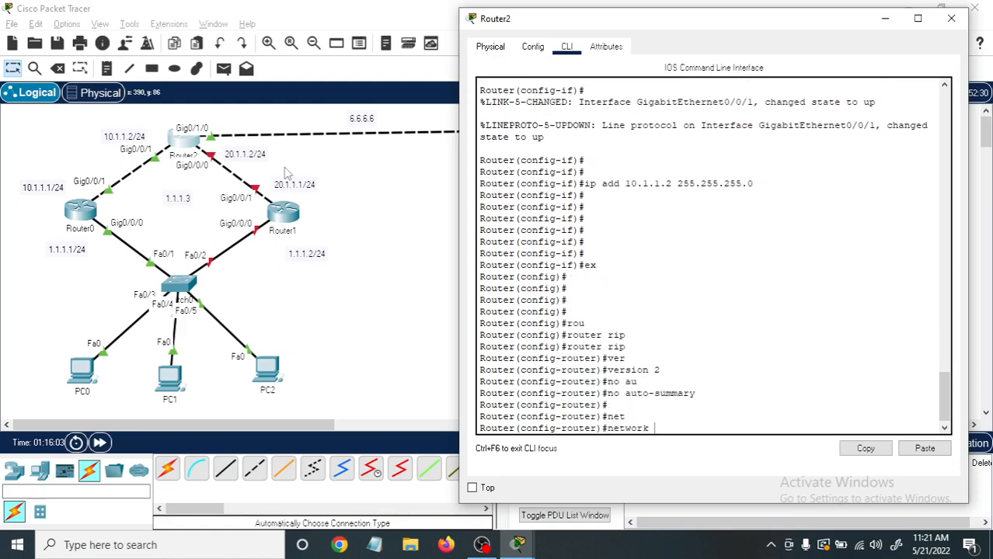
type("10.1.1.0")
key("Return")
type("nfig-router)#n")
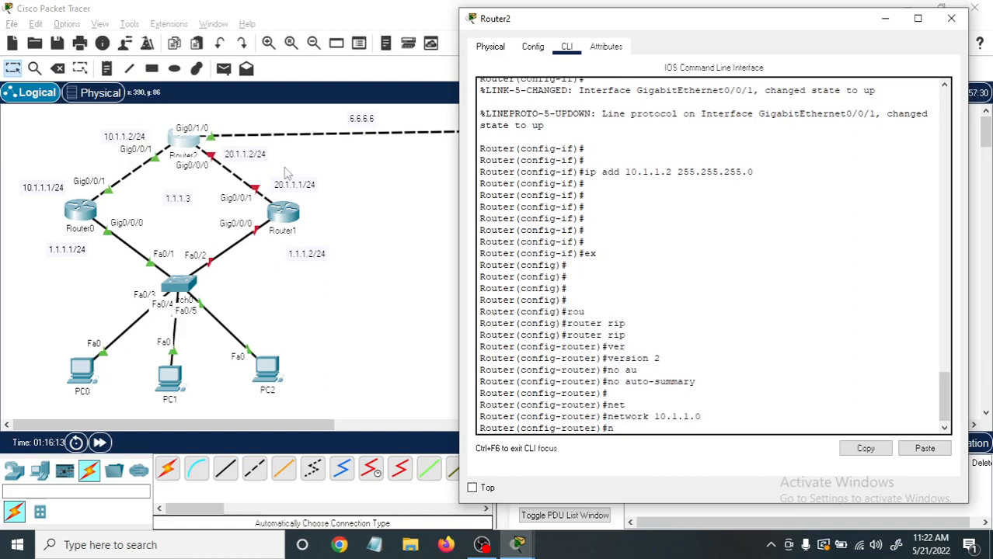
type("et")
key("Tab")
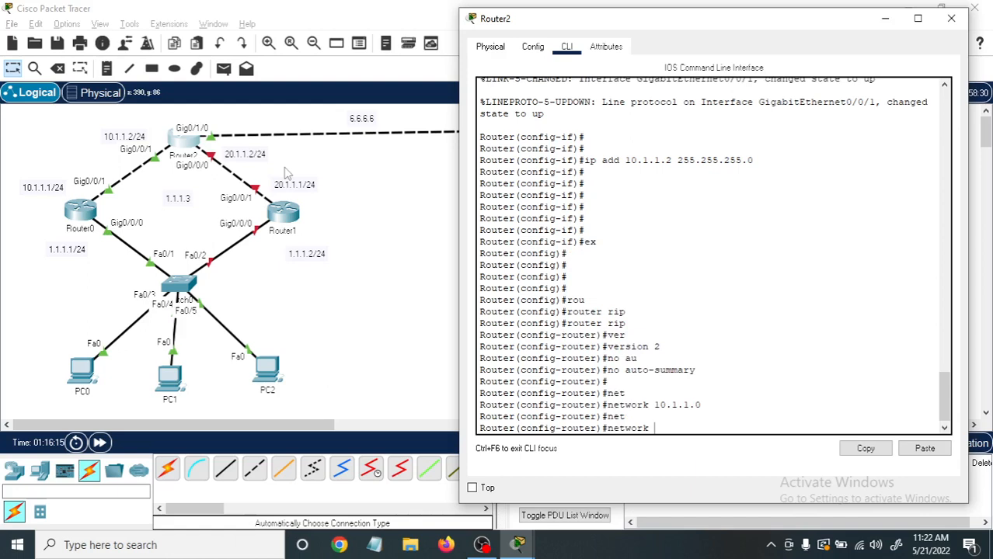
type("20.1.1.0")
key("Return")
key("Return")
key("Return")
key("Return")
key("Return")
key("Return")
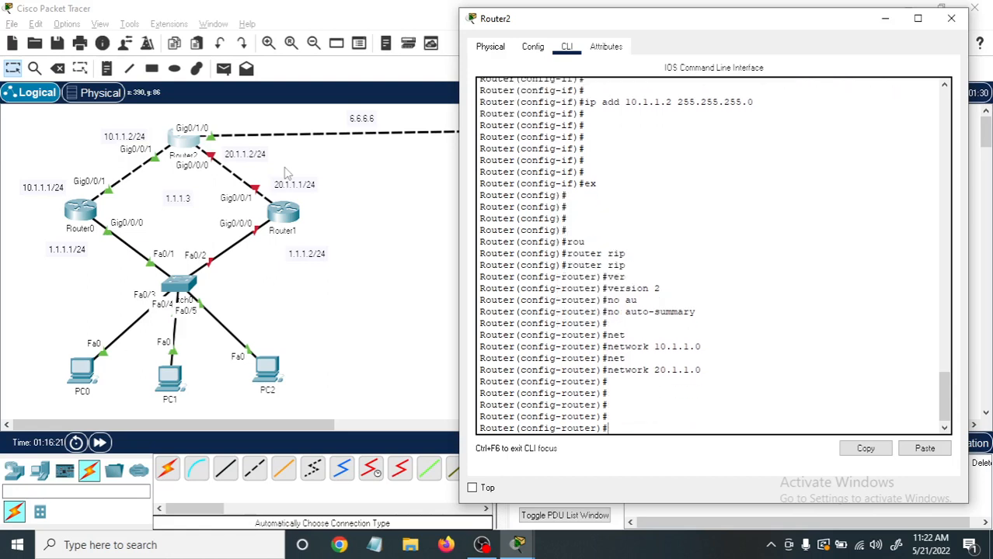
Exit RIP configuration on Router2 and return to privileged mode.
type("ex")
key("Return")
key("Return")
key("Return")
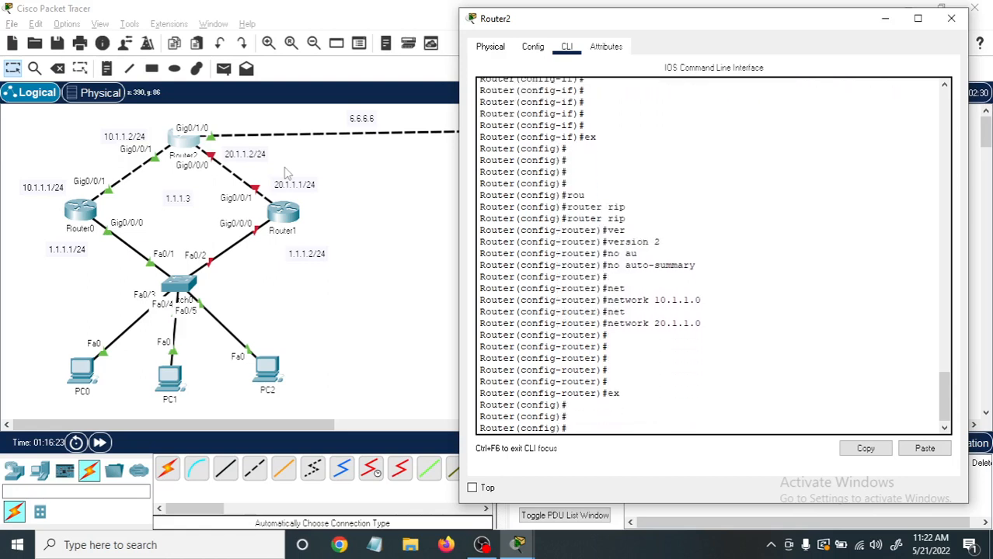
key("ctrl+z")
key("Return")
key("Return")
key("Return")
key("Return")
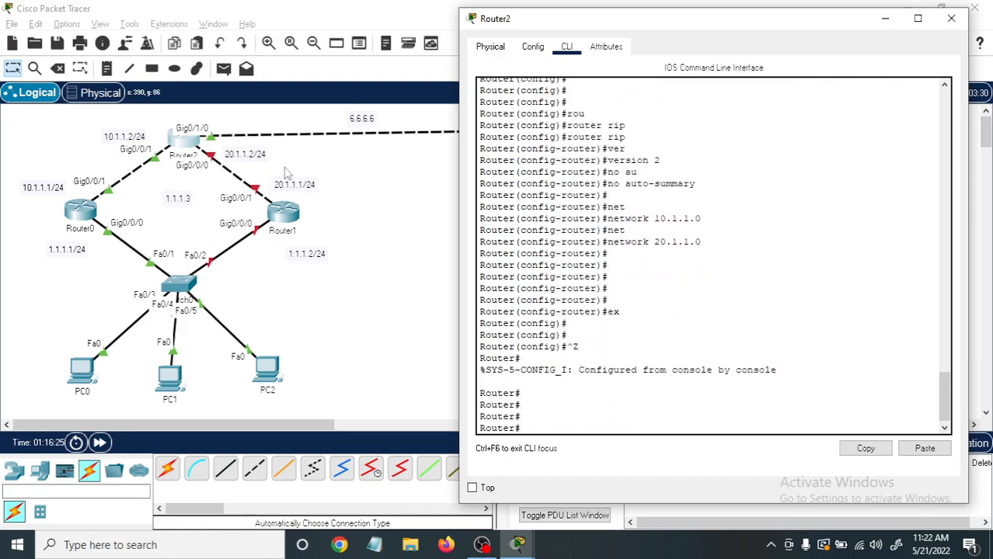
Show the IP routing protocol settings on Router2 to check RIP, and close the router's window.
type("sh ip rpo")
key("BackSpace")
key("BackSpace")
key("BackSpace")
type("pro")
key("Return")
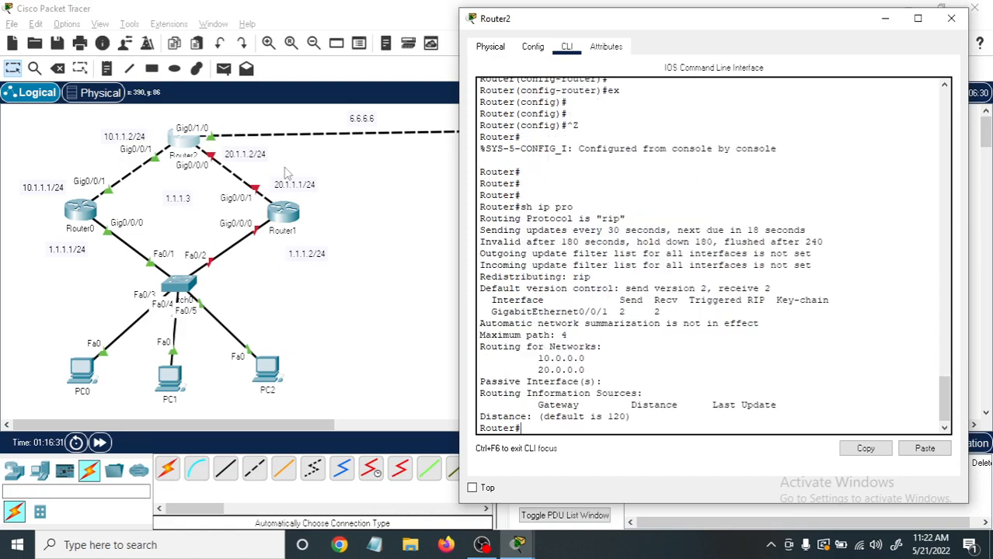
key("Return")
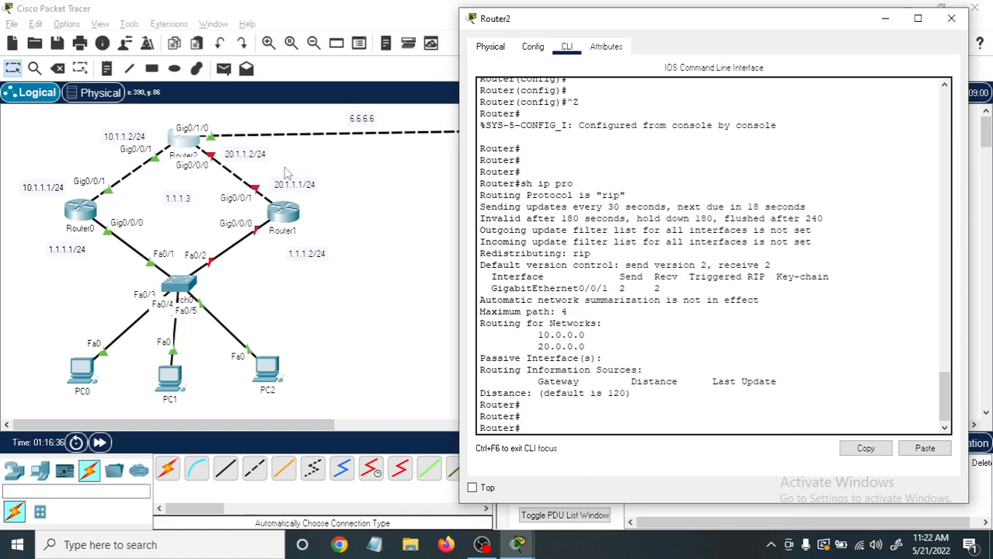
left_click(951, 18)
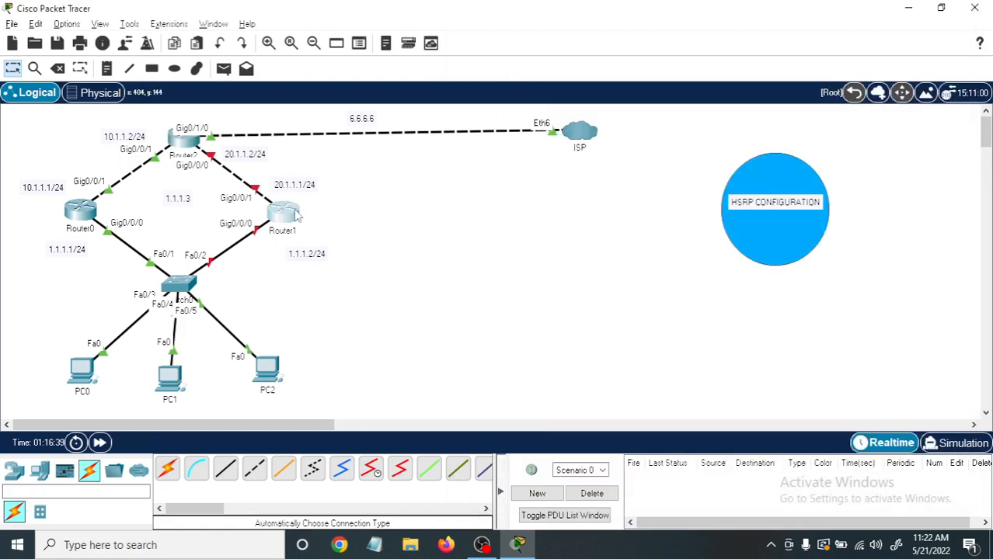
Open Router1's command-line interface and place its window beside the topology.
left_click(298, 217)
left_click_drag(398, 17, 622, 18)
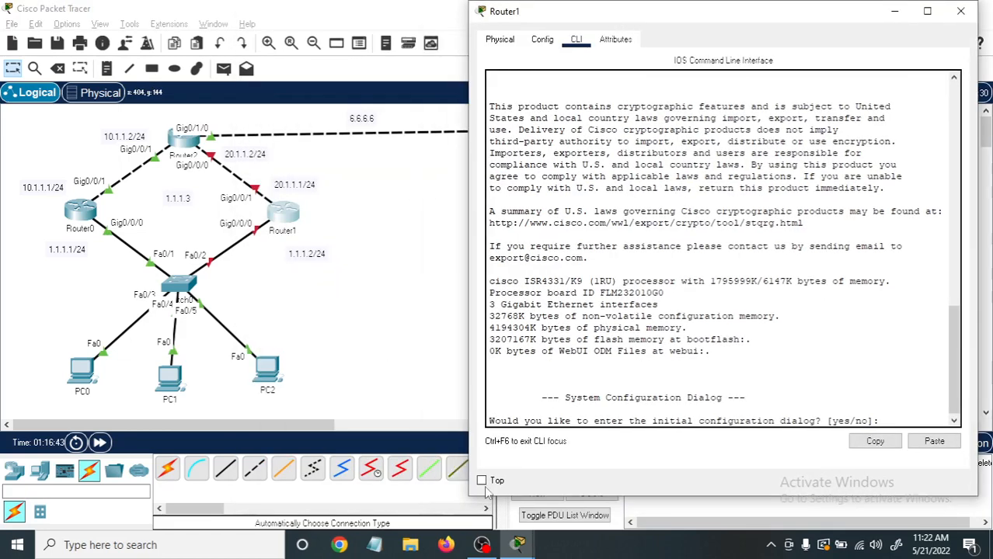
Keep Router1's window on top, decline the initial configuration dialog and start the router's command session.
left_click(490, 481)
left_click(884, 418)
type("n")
key("Return")
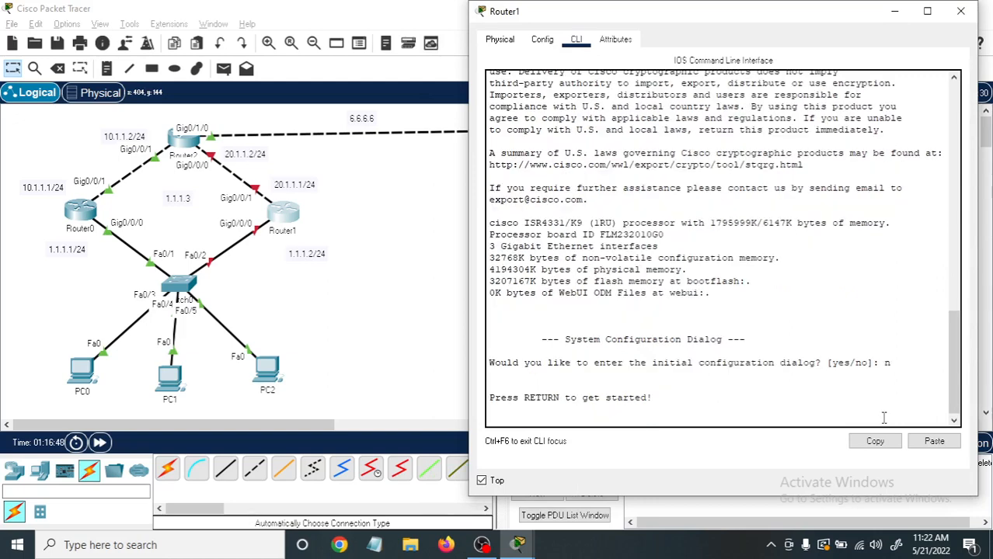
key("Return")
key("Return")
key("Return")
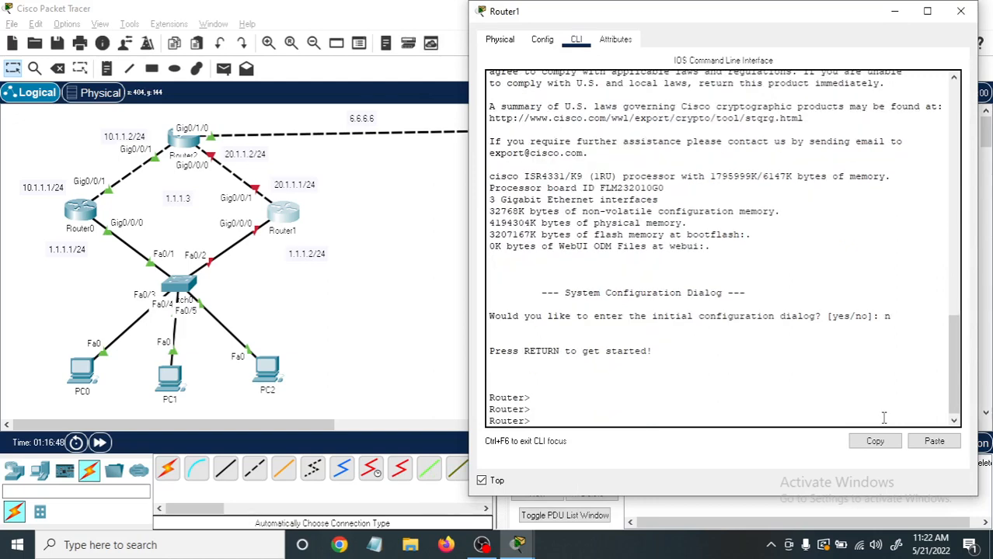
Enter privileged mode and global configuration mode on Router1.
type("en")
key("Return")
key("Return")
type("co")
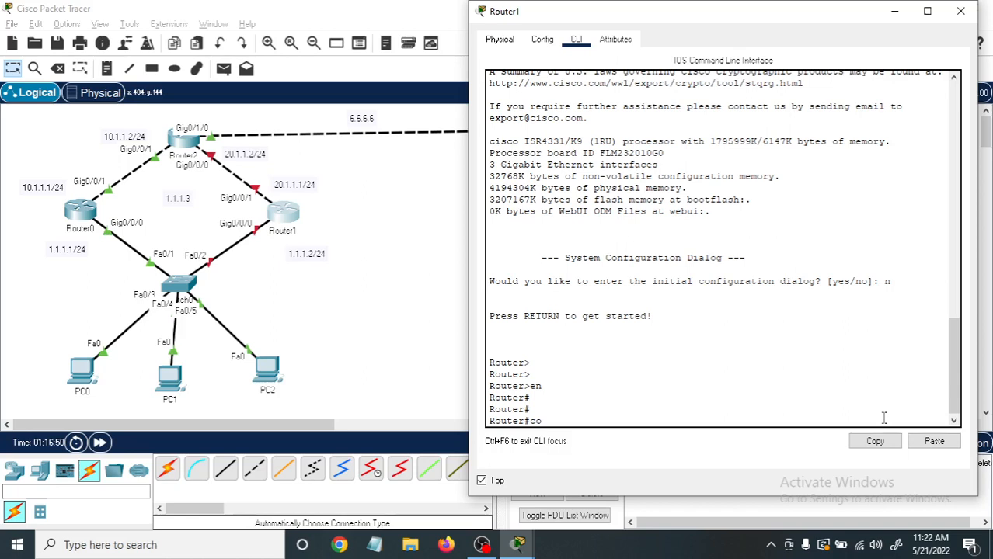
type("nf t")
key("Return")
key("Return")
key("Return")
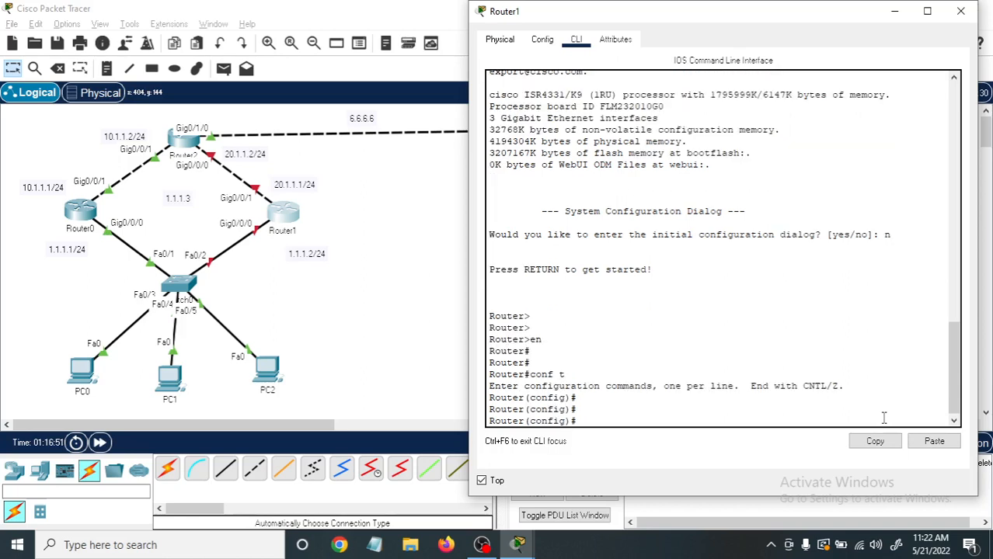
key("Return")
Assign IP address 1.1.1.2 with mask 255.255.255.0 to interface gig0/0/0 on Router1.
type("int gigi")
key("BackSpace")
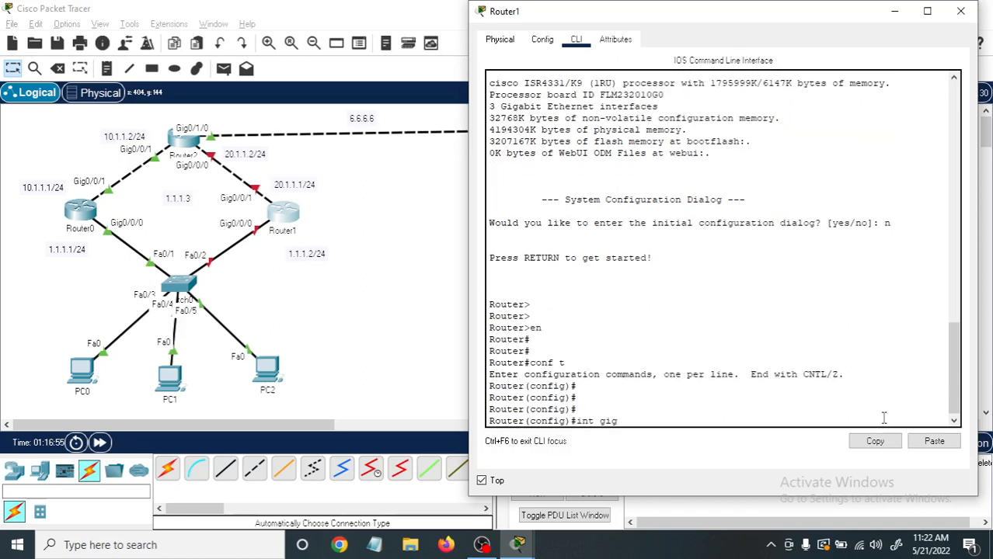
type("0/0/0")
key("Return")
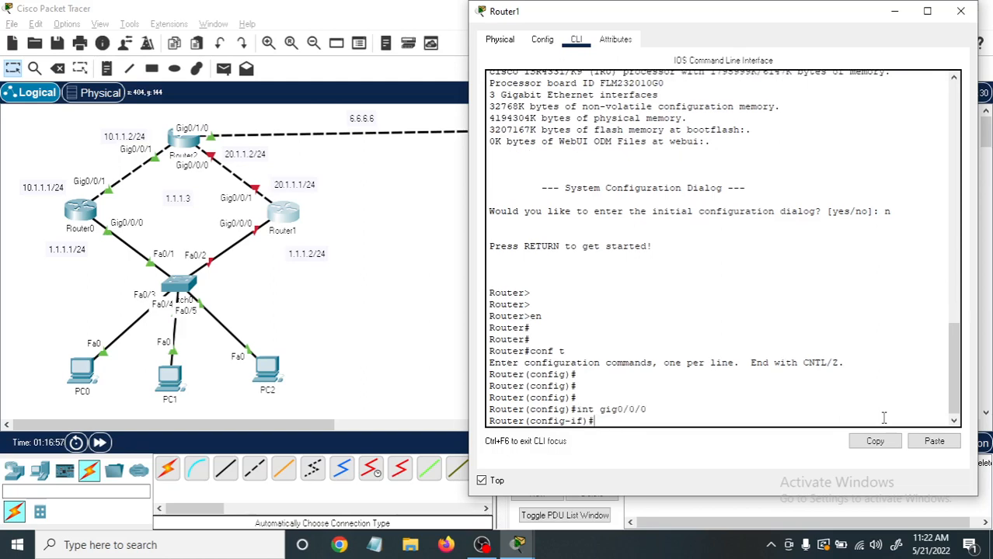
type("ip add")
type("1.1.1.2 255.25")
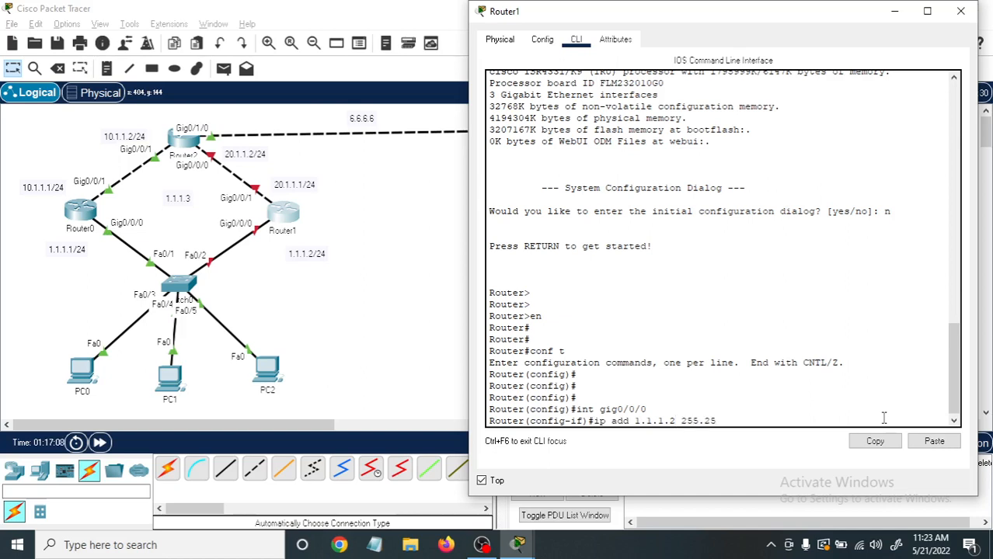
type("5.255")
type(".0")
key("Return")
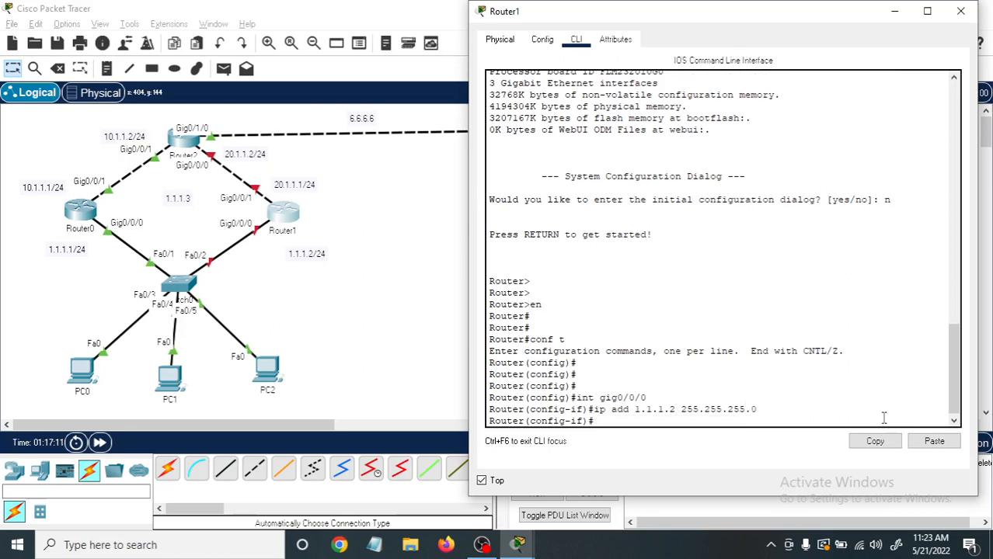
Enable interface gig0/0/0 on Router1 with no shutdown.
type("no sh")
key("Return")
key("Return")
key("Return")
key("Return")
key("Return")
key("Return")
key("Return")
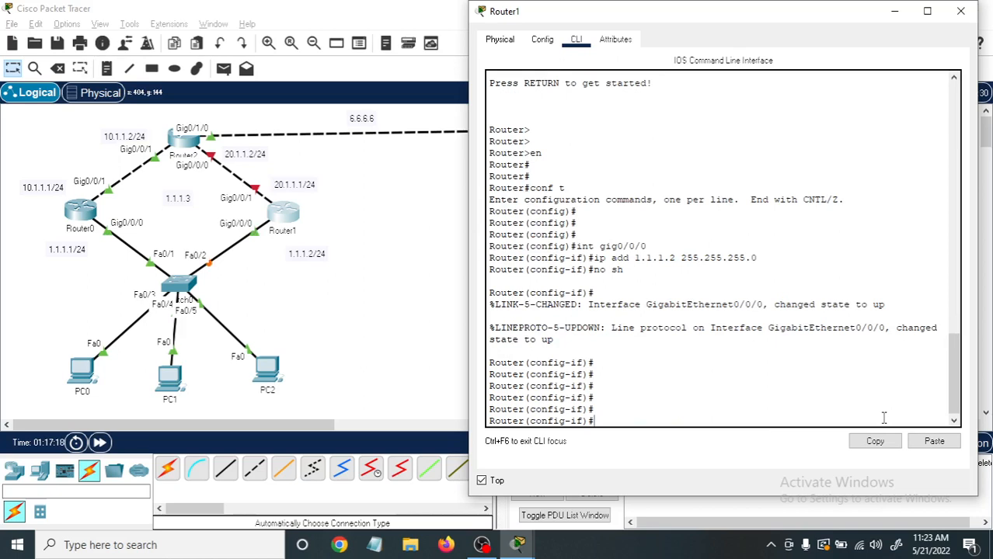
Assign IP address 20.1.1.1 with mask 255.255.255.0 to interface gig0/0/1 on Router1.
type("int gig0/0/1")
key("Return")
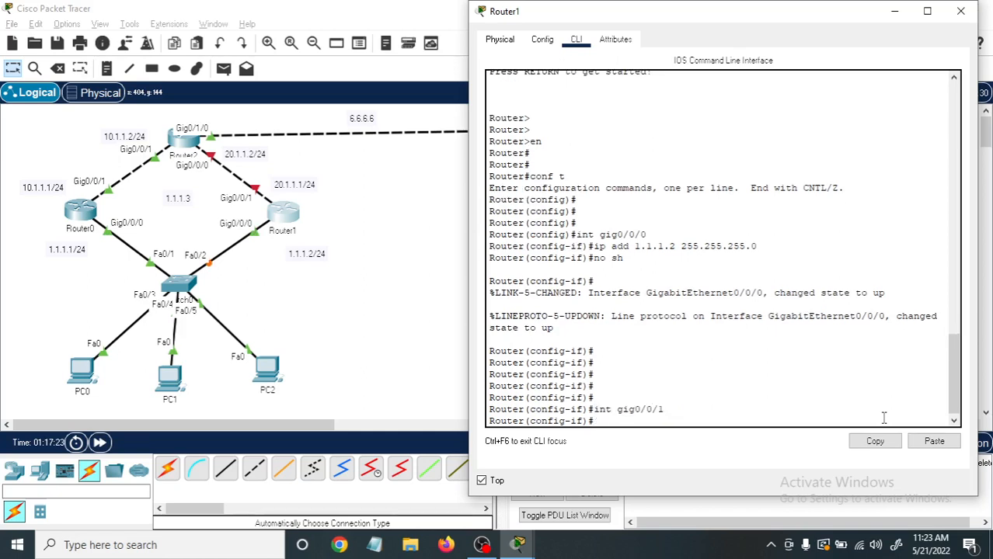
type("ip add 20.1.1.1 255.255.255")
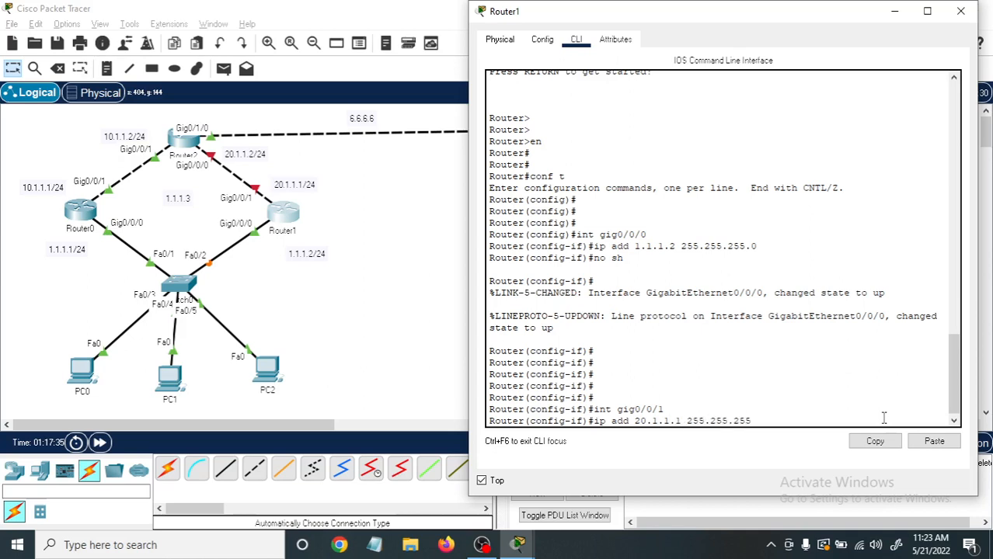
type(".0")
key("Return")
Enable interface gig0/0/1 on Router1 with no shutdown.
type("nfig-if)#n")
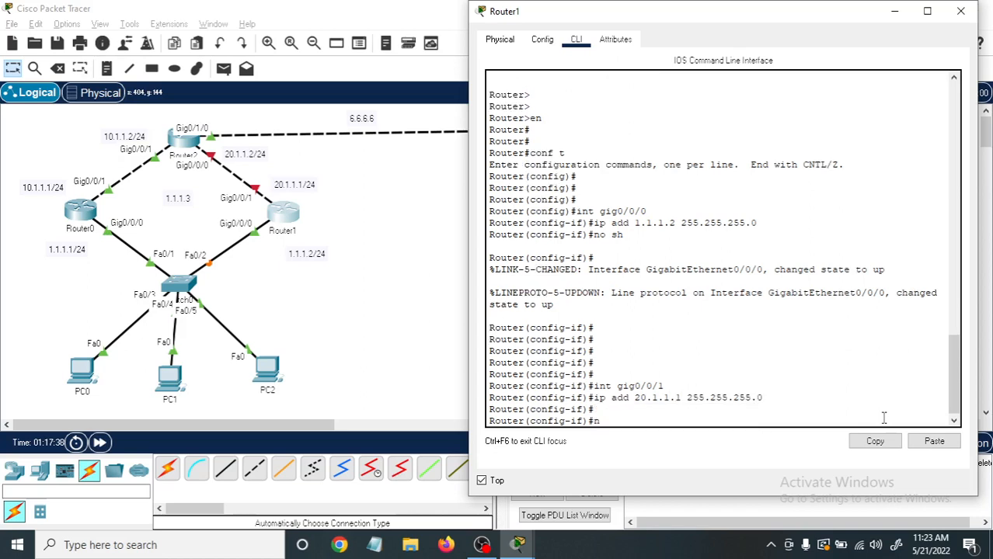
type("o sh")
key("Return")
key("Return")
key("Return")
key("Return")
key("Return")
key("Return")
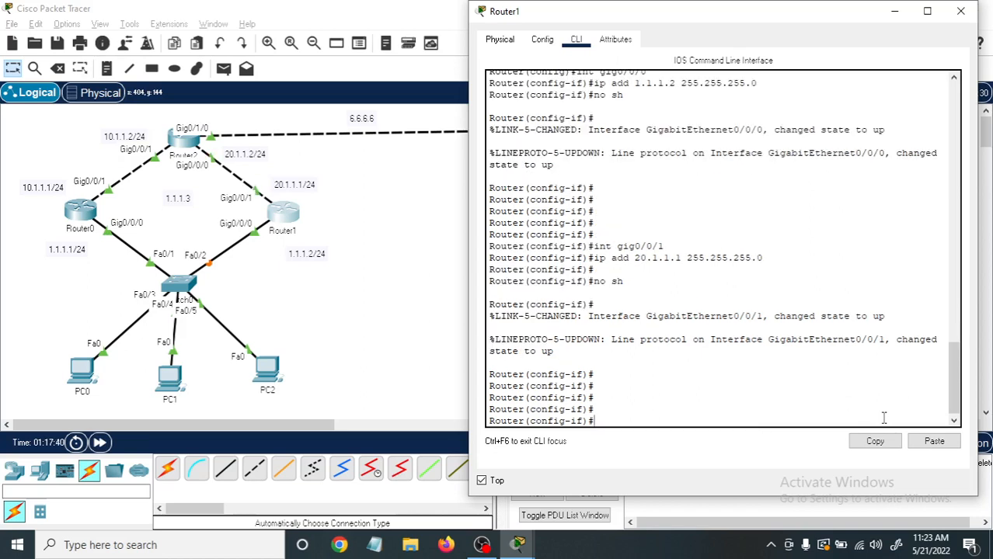
key("Return")
key("Return")
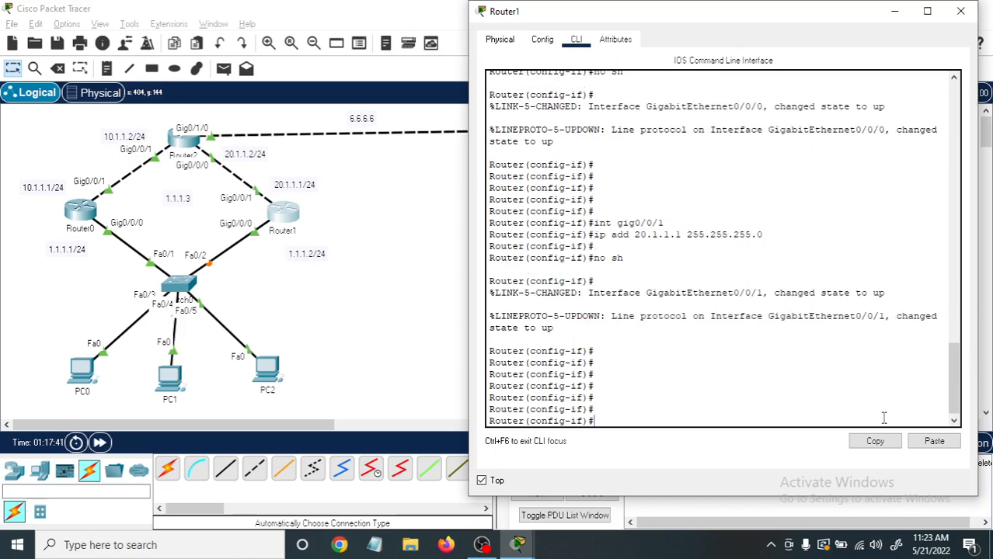
Return Router1 to privileged mode and show its IP routing table.
key("ctrl+z")
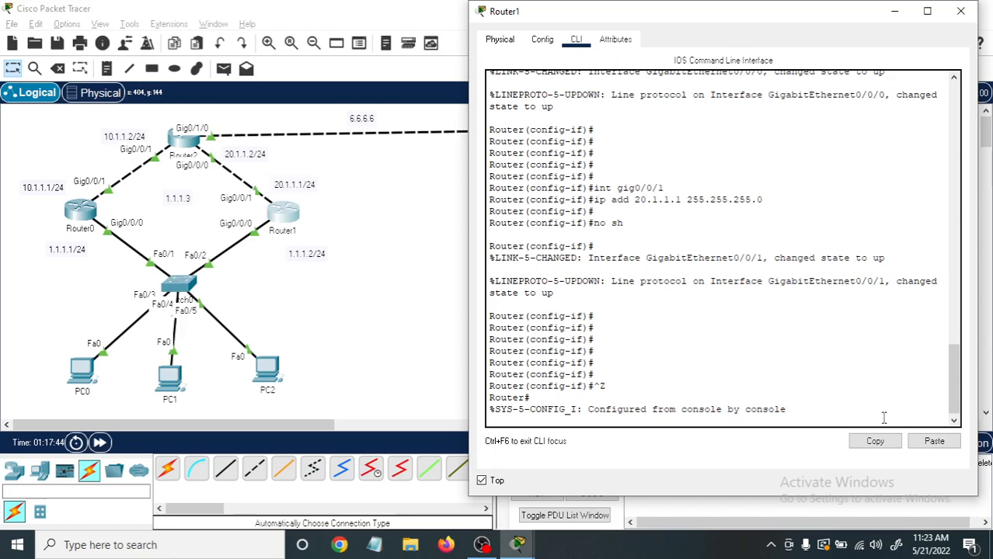
key("Return")
key("Return")
key("Return")
key("Return")
key("Return")
type("sh ip rou")
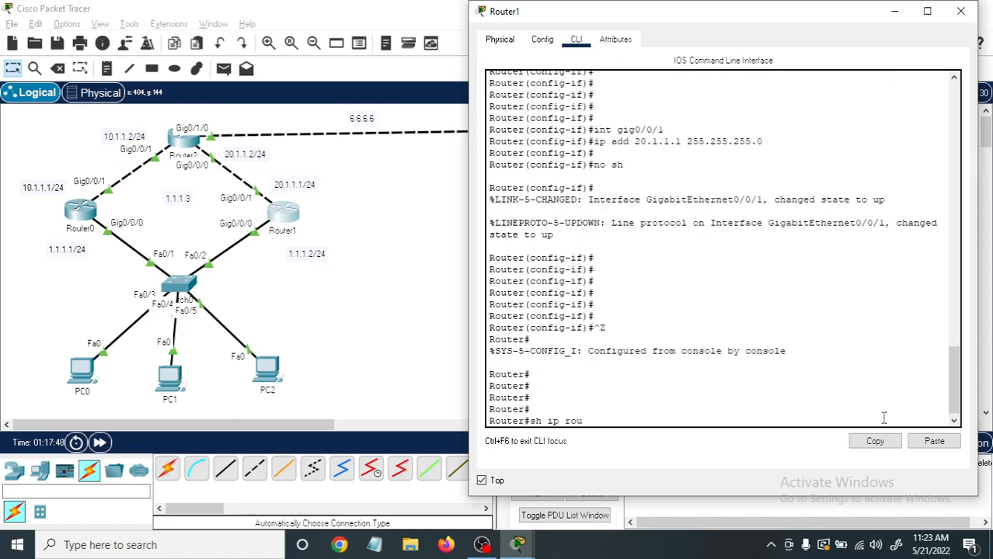
key("Return")
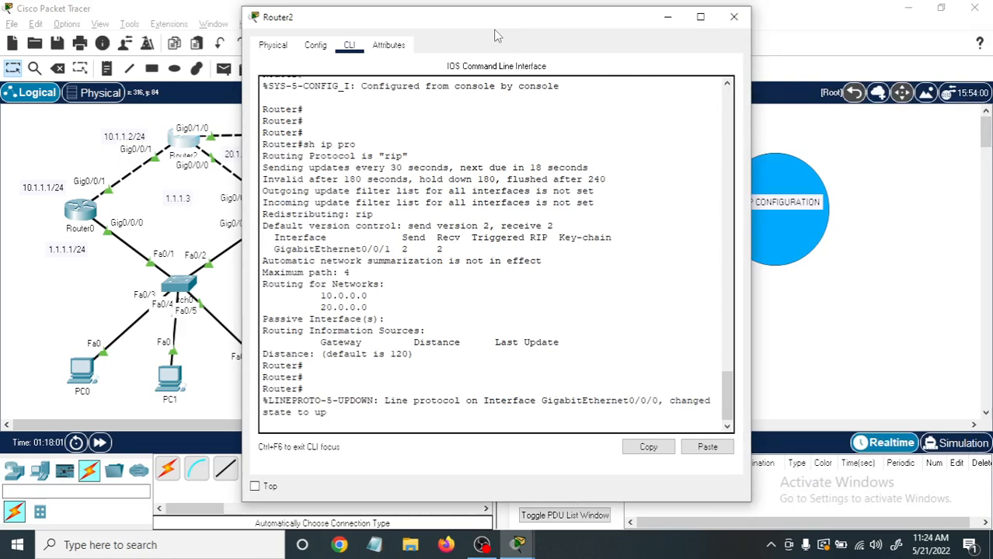
Enter global configuration mode in Router2's command-line interface.
mouse_move(495, 33)
left_mouse_down()
mouse_move(651, 6)
mouse_move(496, 24)
left_mouse_up()
key("Return")
key("Return")
key("Return")
key("Return")
key("Return")
key("Return")
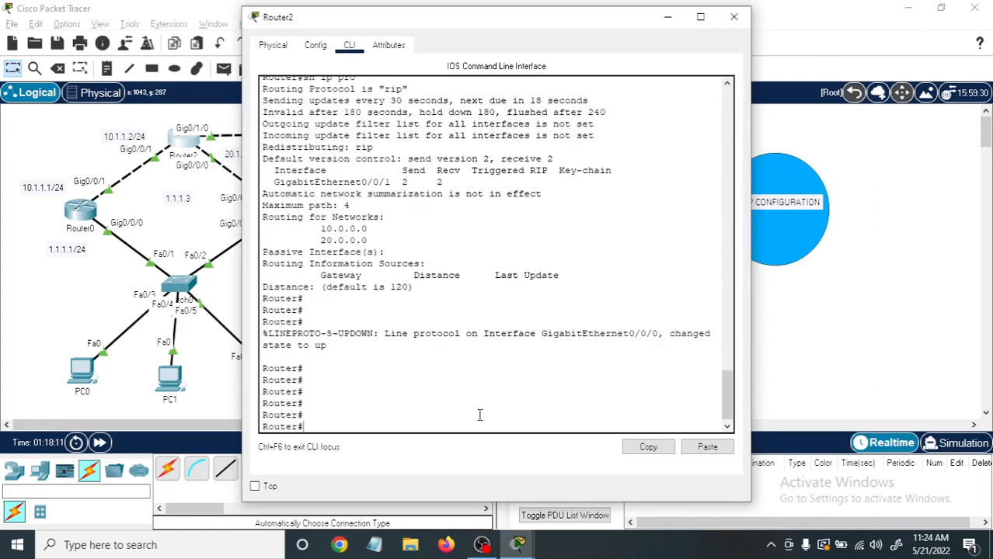
type("c")
type("onf t")
key("Return")
key("Return")
key("Return")
key("Return")
key("Return")
Create interface loopback 1 on Router2 with IP address 6.6.6.6 and mask 255.255.255.255.
type("int ")
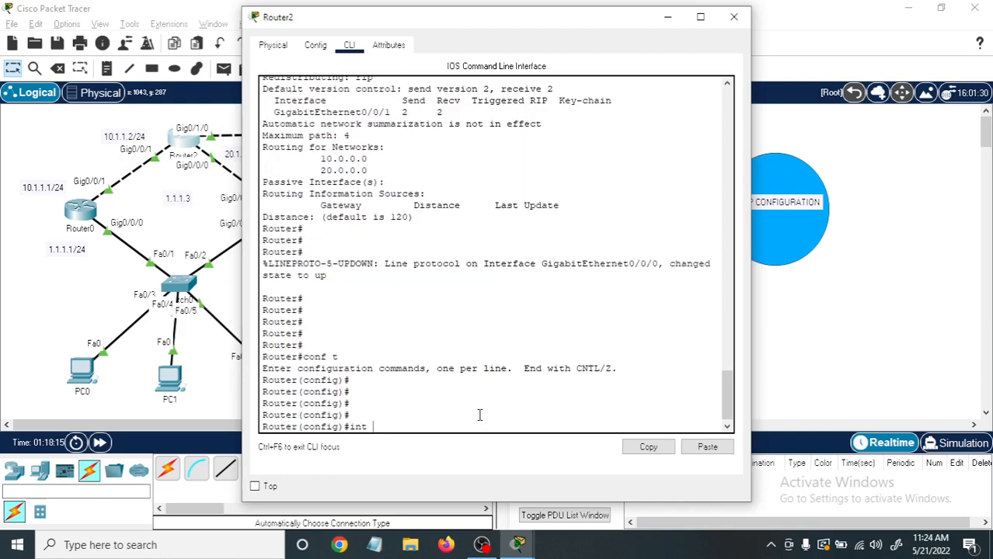
type("lo")
key("Tab")
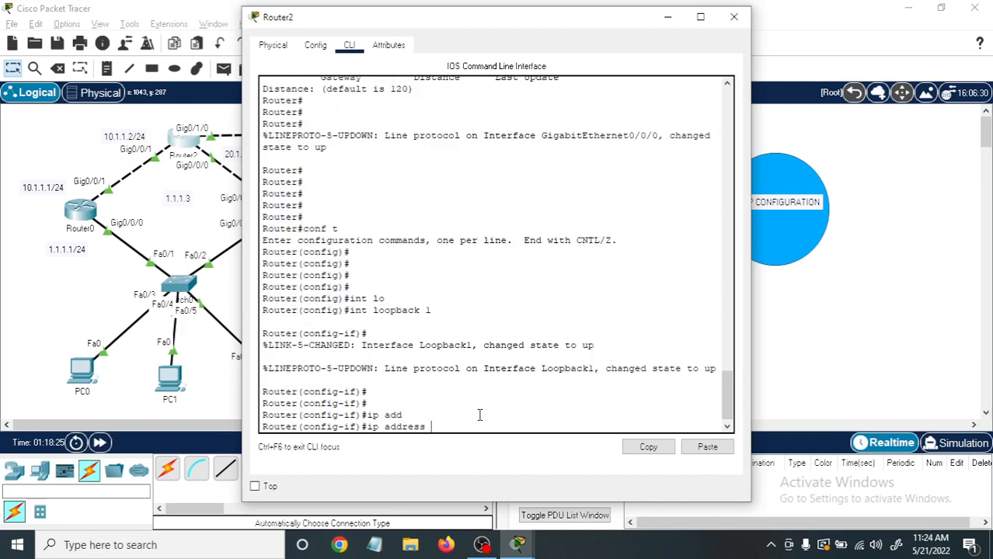
type("6.6.6.6 255.255.255.255")
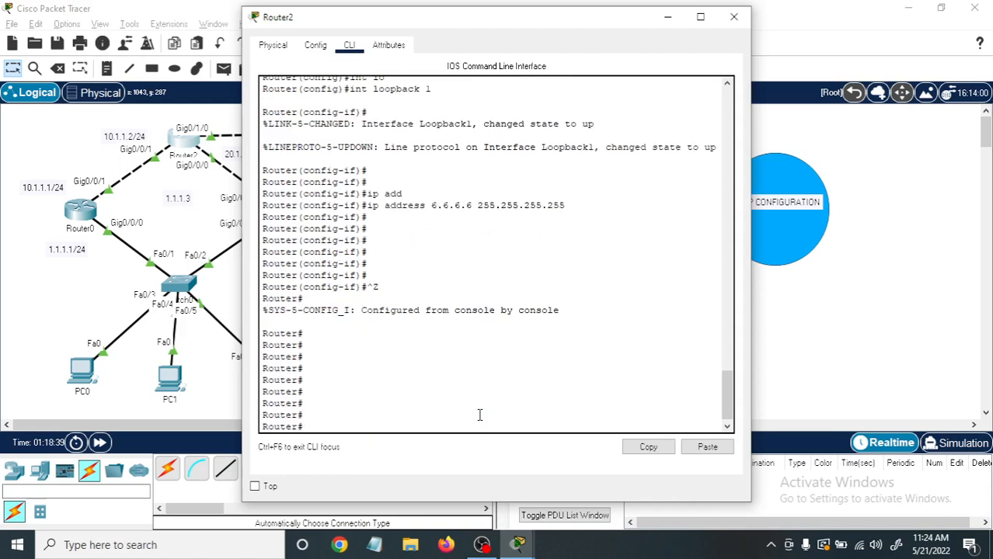
Show the brief IP interface summary on Router2 to check the interface addresses.
type("sh i")
type("p int br")
key("Return")
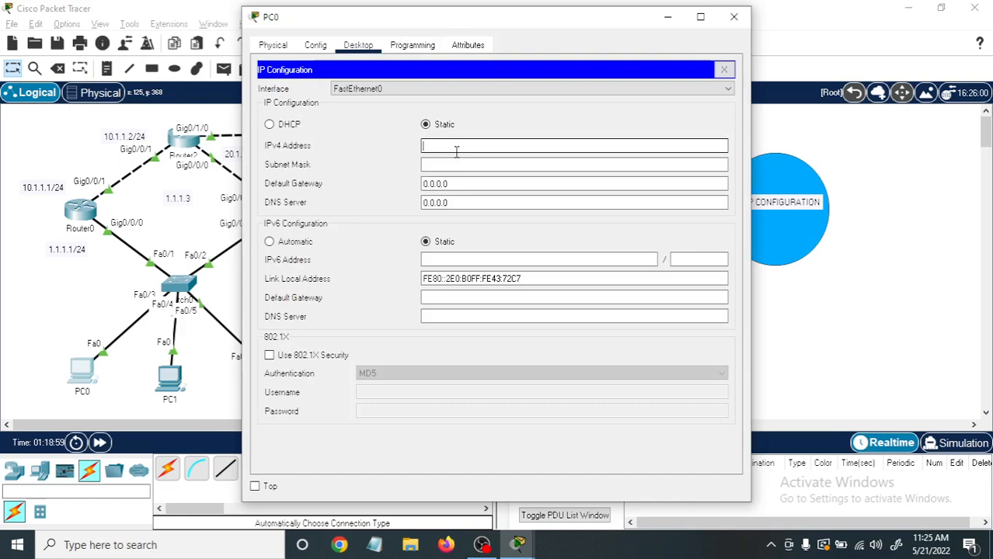
Set PC0's IPv4 address to 1.1.1.5 and ping 6.6.6.6 from its command prompt.
type("1.1.1.5")
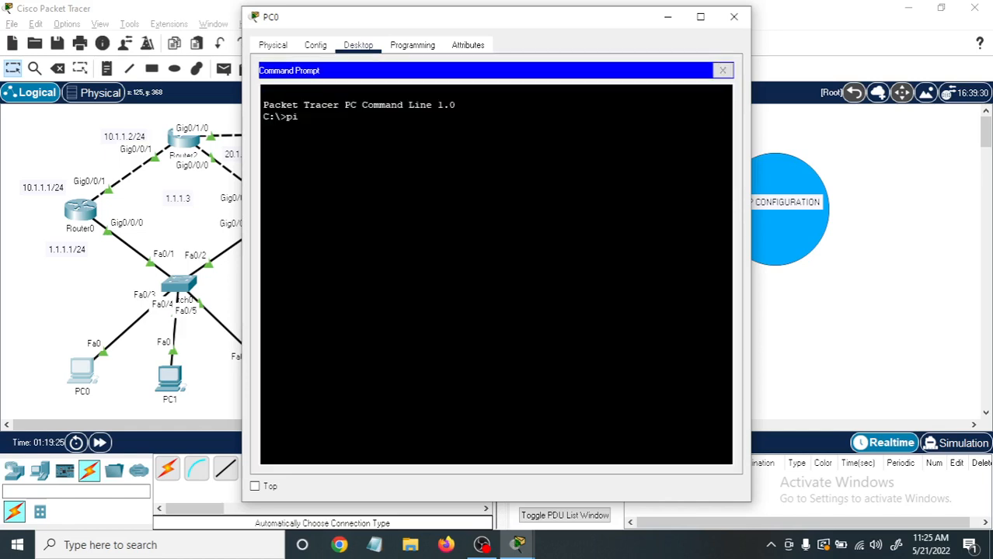
type("ng 6")
type(".6.6.6")
key("Return")
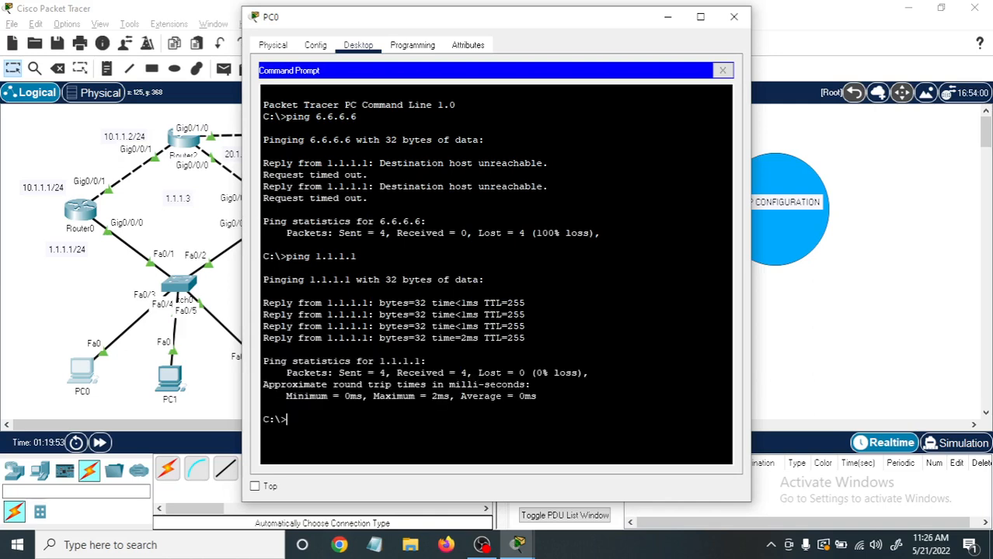
Ping Router2's interface addresses 10.1.1.2 and 20.1.1.2 from PC0.
type("ping ")
type("10.1.1.2")
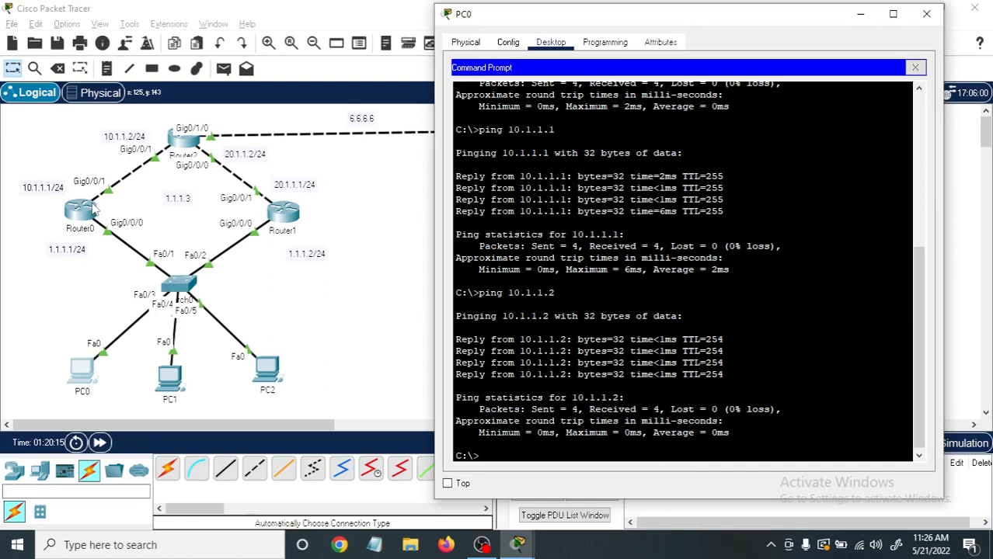
type("ping 20")
type(".")
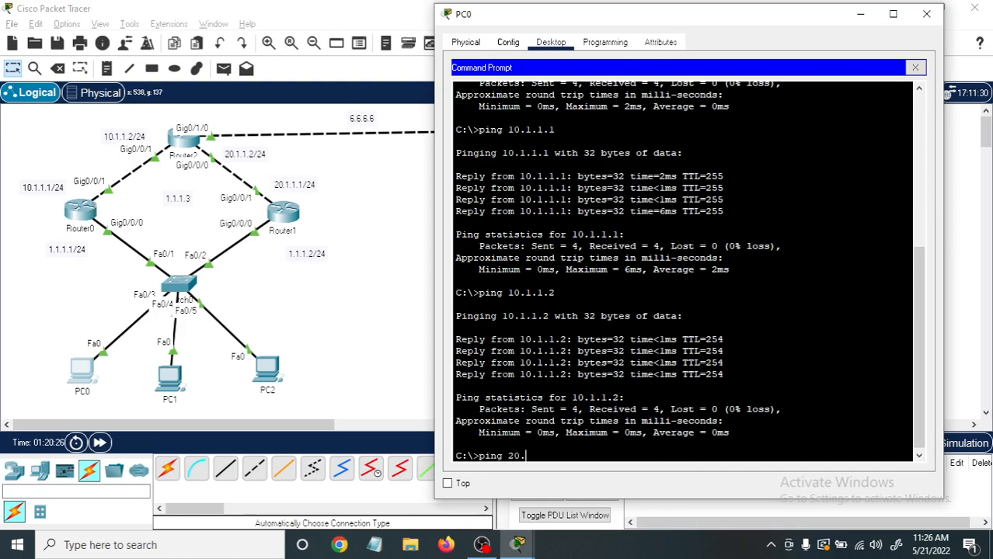
type("1.1.2")
key("Return")
Ping Router1's address 20.1.1.1 twice from PC0.
key("Up")
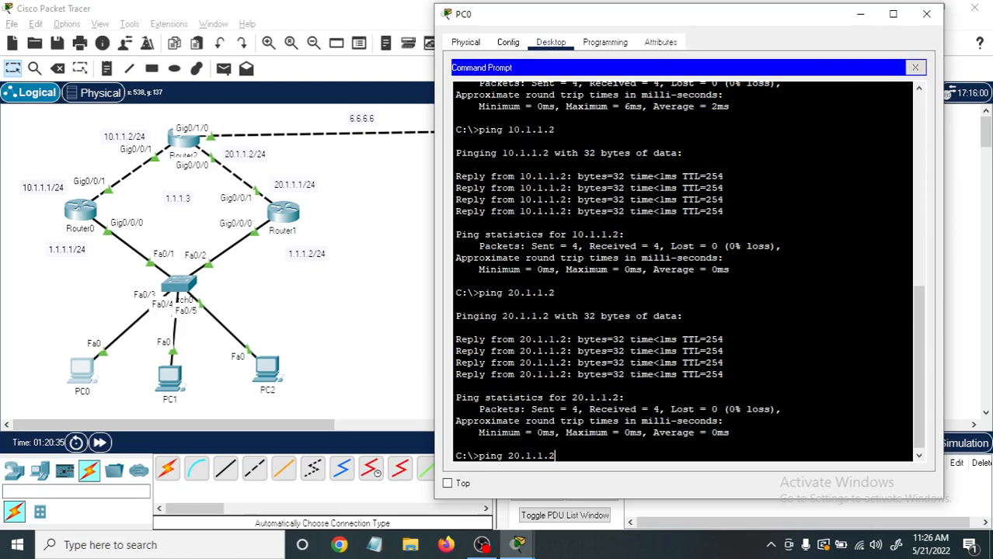
key("BackSpace")
type("1")
key("Return")
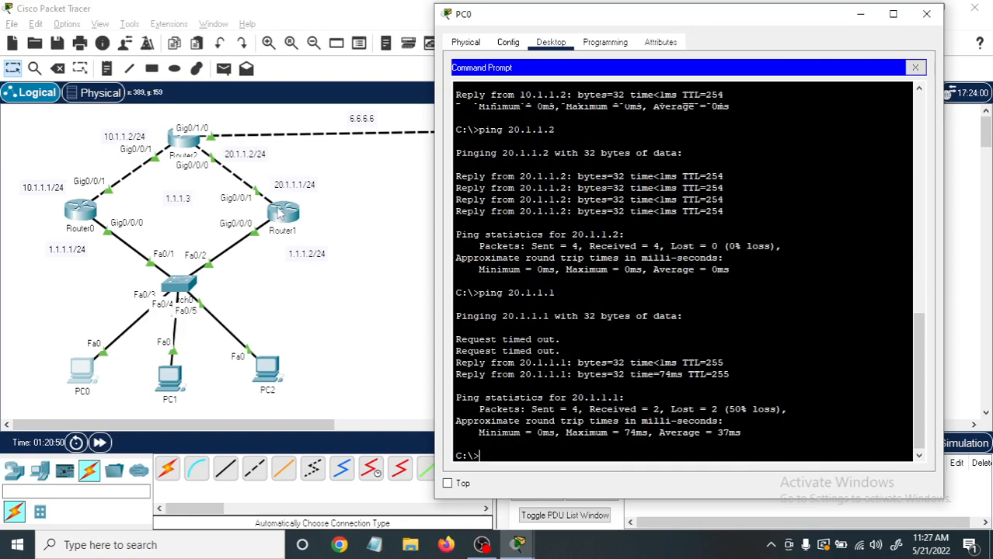
key("Up")
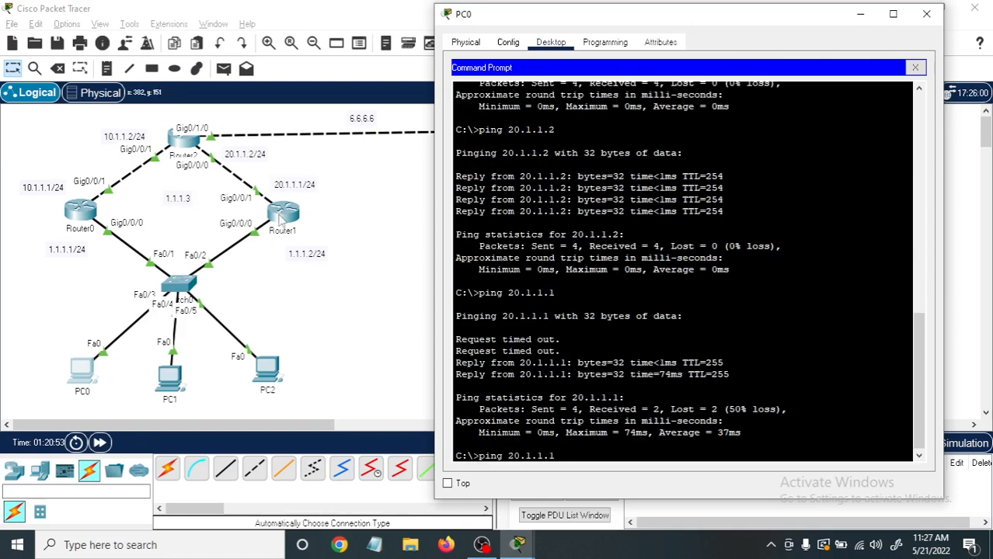
key("Return")
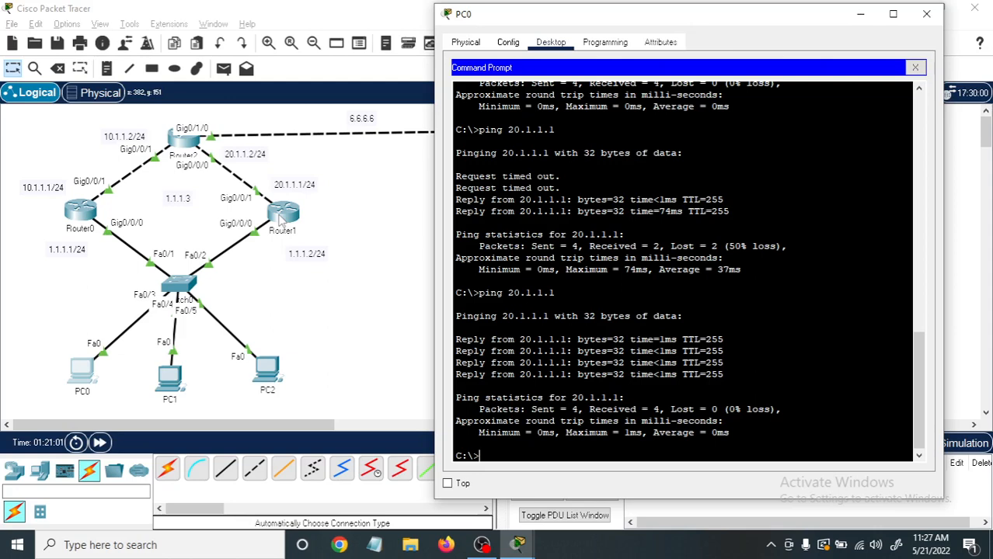
Ping Router1's address 1.1.1.2 and Router2's loopback 6.6.6.6 from PC0.
type("ping 1.1.1.2")
key("Return")
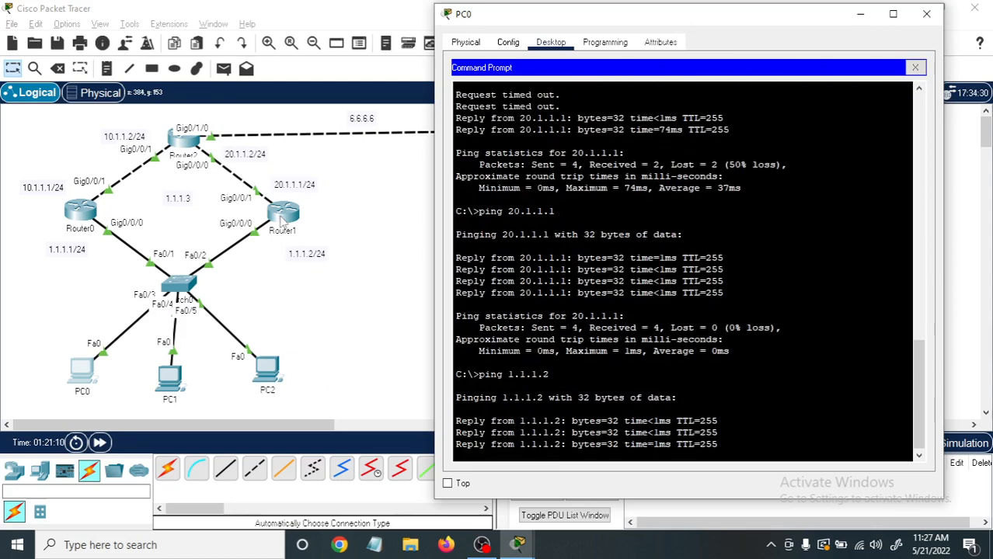
type("pin")
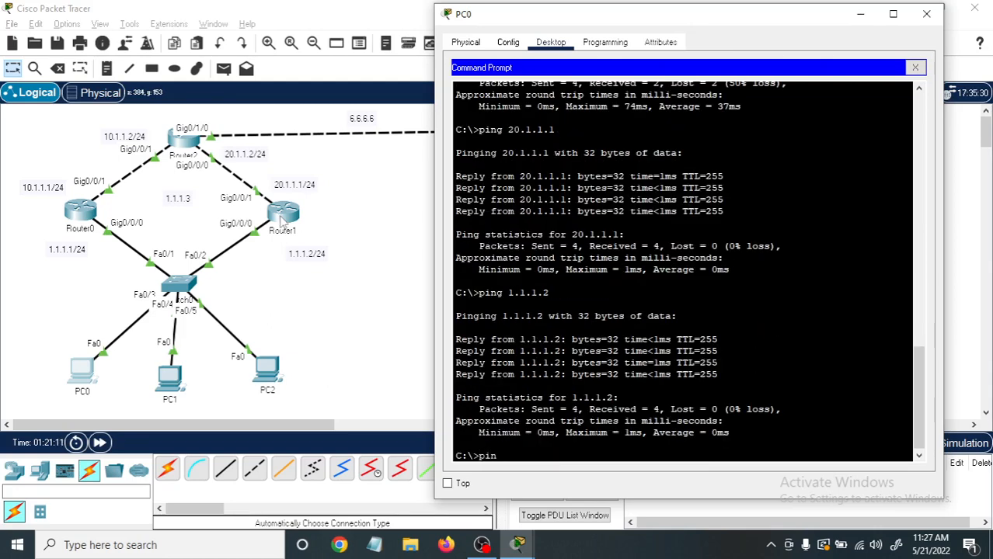
type("g 6.6.6.6")
key("Return")
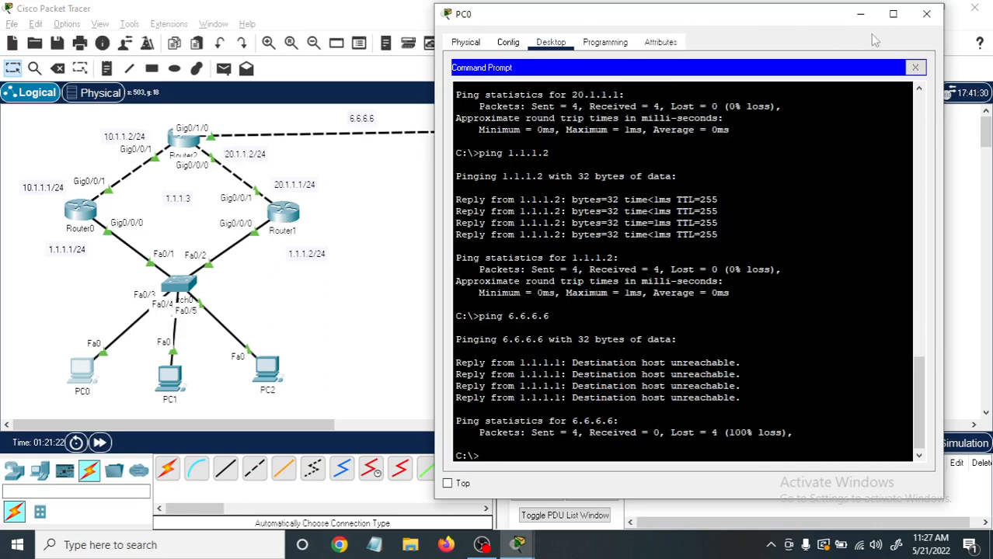
Close PC0's window and open Router2's command-line interface.
left_click(925, 14)
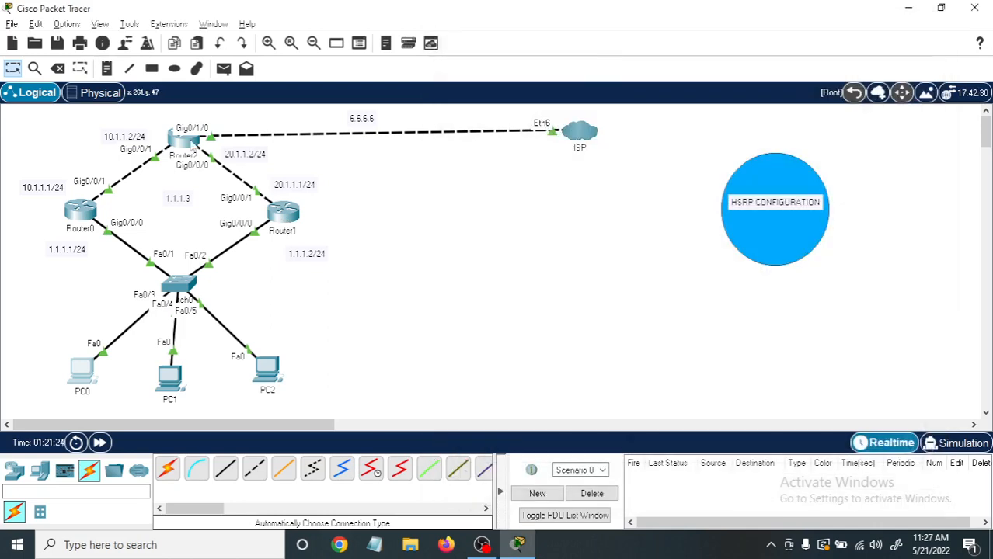
left_click(192, 144)
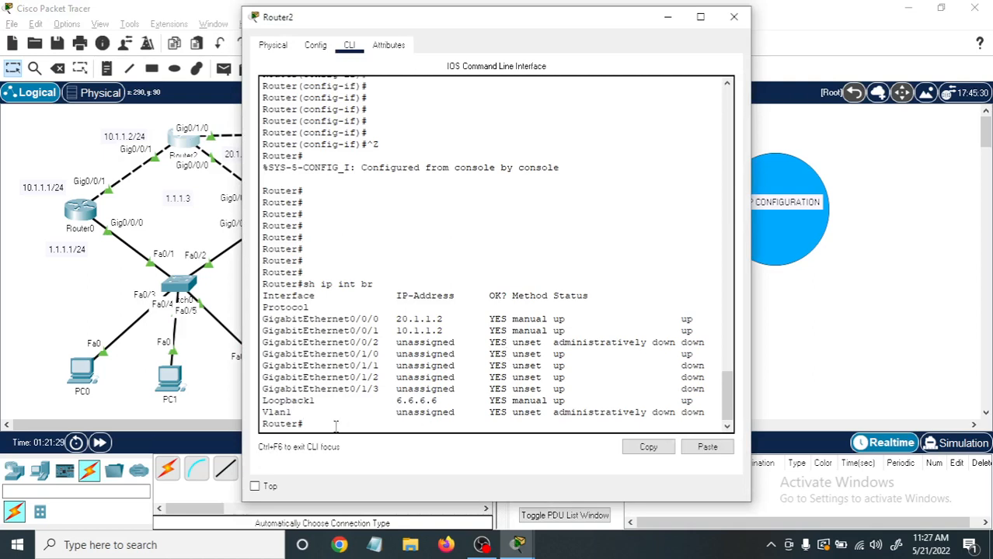
key("Return")
key("Return")
key("Return")
key("Return")
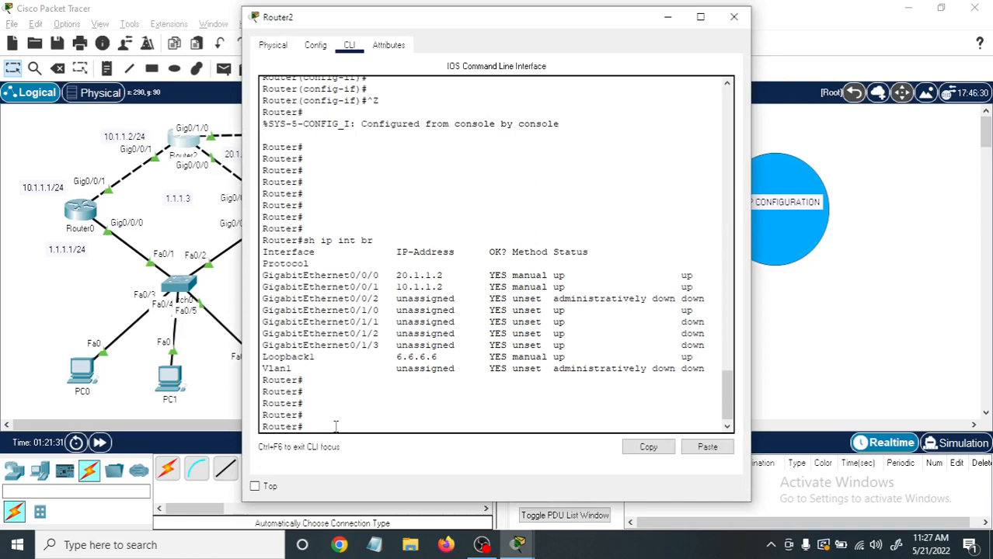
type("cong")
key("BackSpace")
key("BackSpace")
key("BackSpace")
key("BackSpace")
type("oonf t")
key("Return")
key("Return")
key("Return")
key("Return")
key("Return")
key("Return")
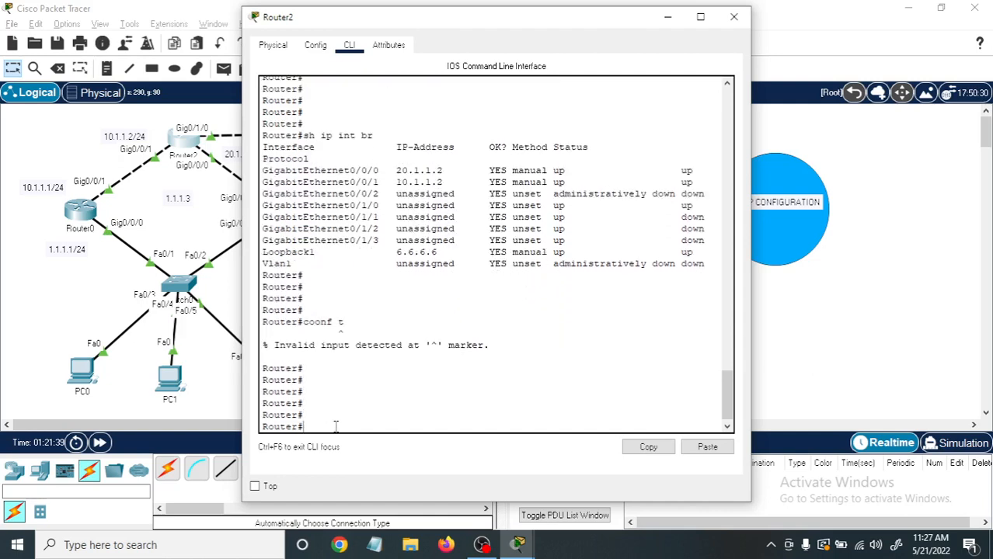
Enter global configuration mode on Router2, remove its RIP routing process and return to privileged mode.
type("conf t")
key("Return")
key("Return")
key("Return")
key("Return")
key("Return")
key("Return")
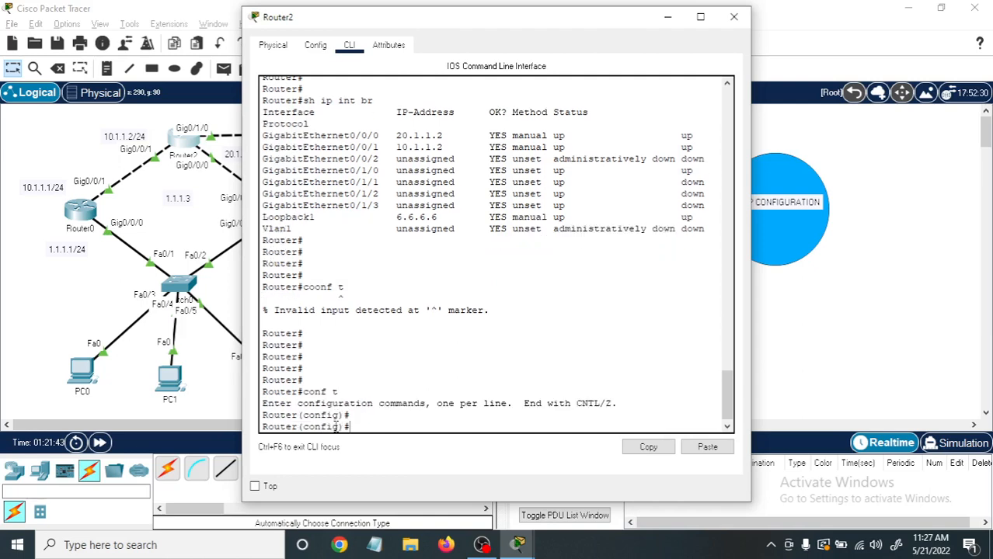
type("no rou")
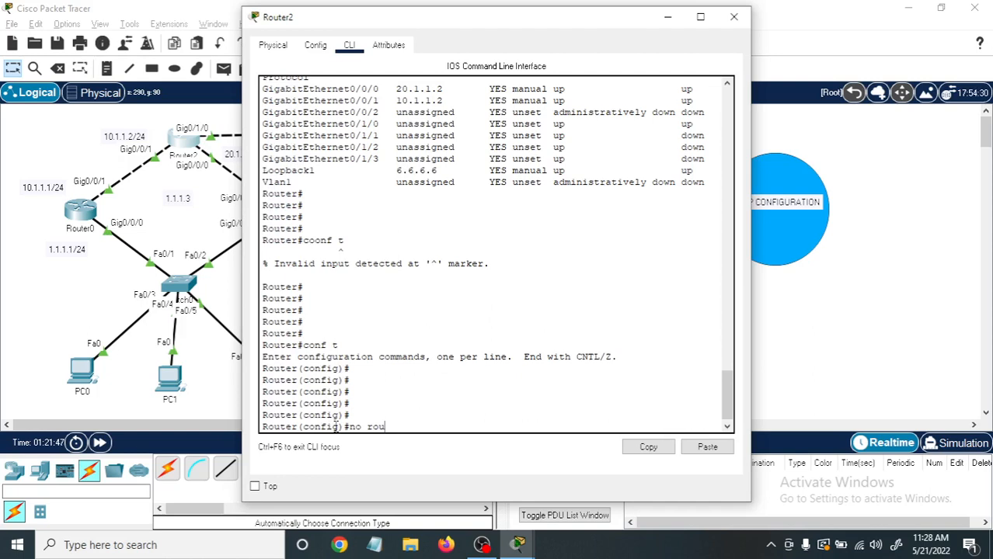
key("Tab")
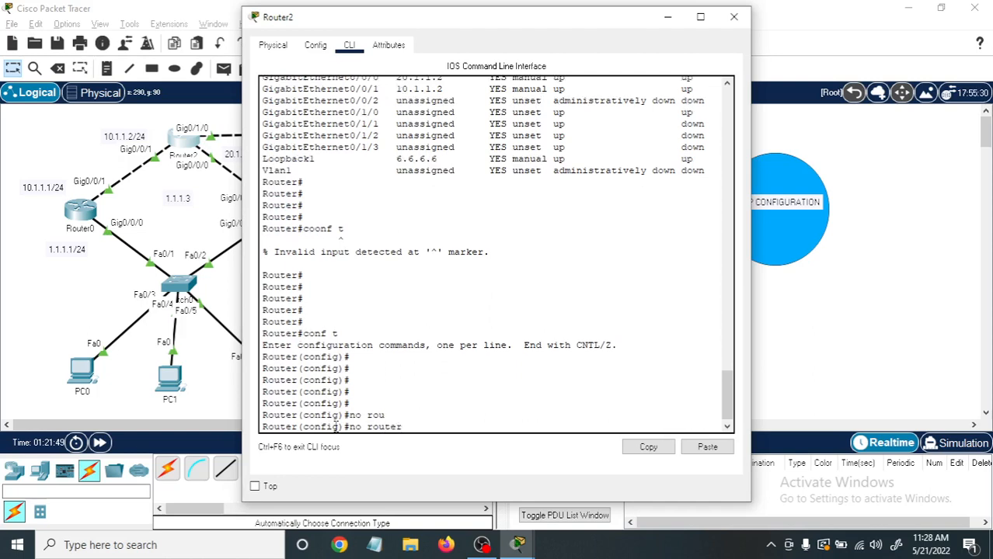
type("rip")
key("Return")
key("Return")
key("Return")
key("Return")
key("Return")
key("Return")
key("Return")
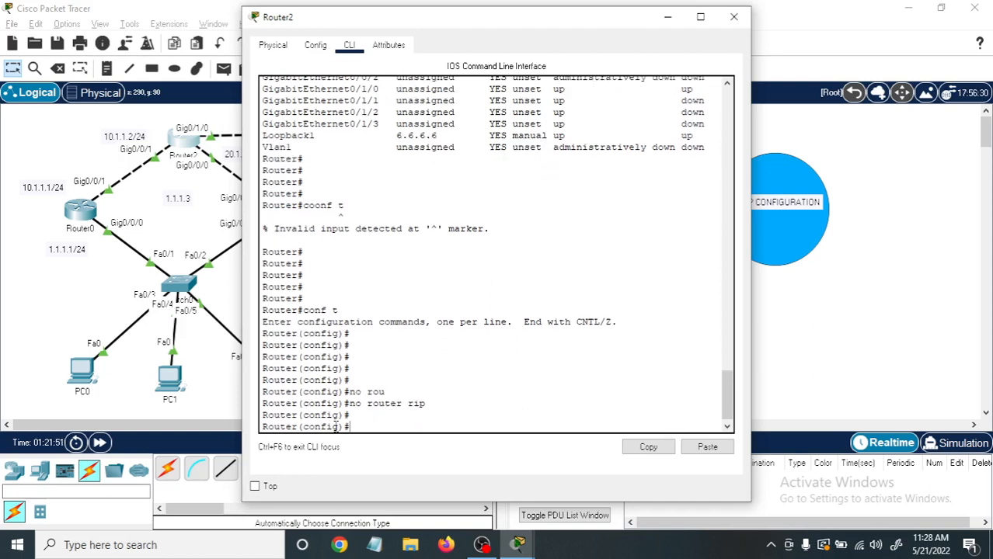
key("ctrl+z")
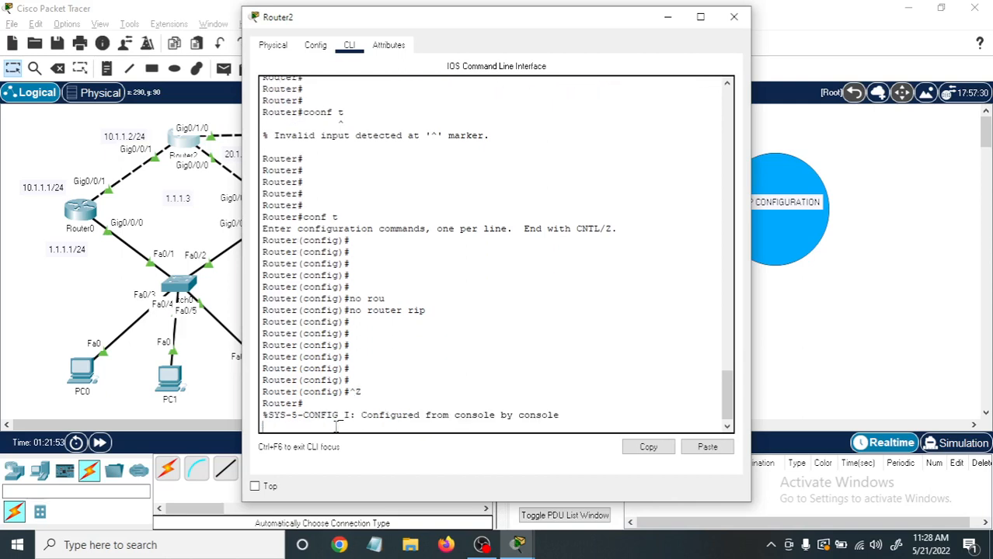
Show the IP routing protocols configured on Router2.
key("Return")
key("Return")
key("Return")
type("sh ")
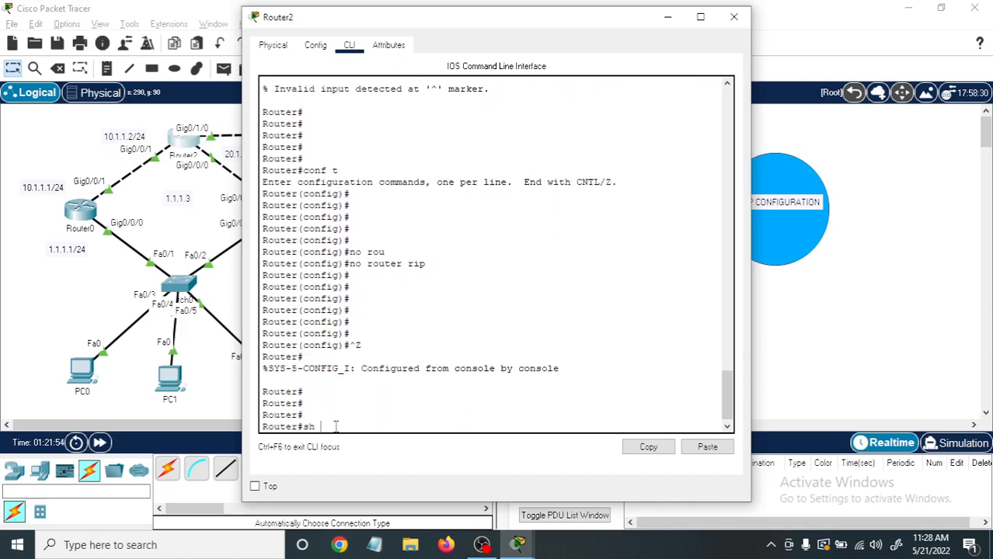
type("ip pro")
key("Tab")
key("Return")
key("Return")
key("Return")
key("Return")
key("Return")
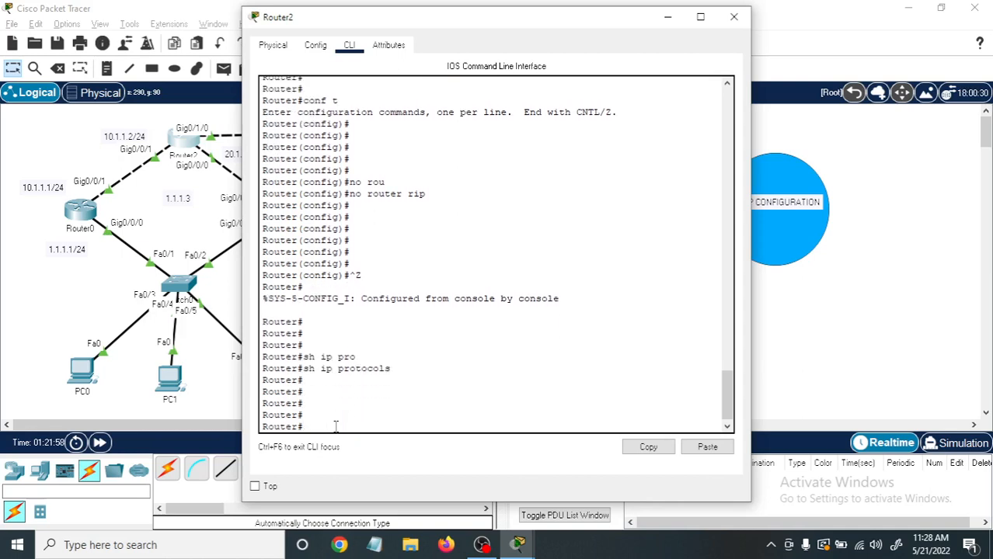
Enter configuration mode on Router2 again and start a new RIP routing process.
type("conf t")
key("Return")
key("Return")
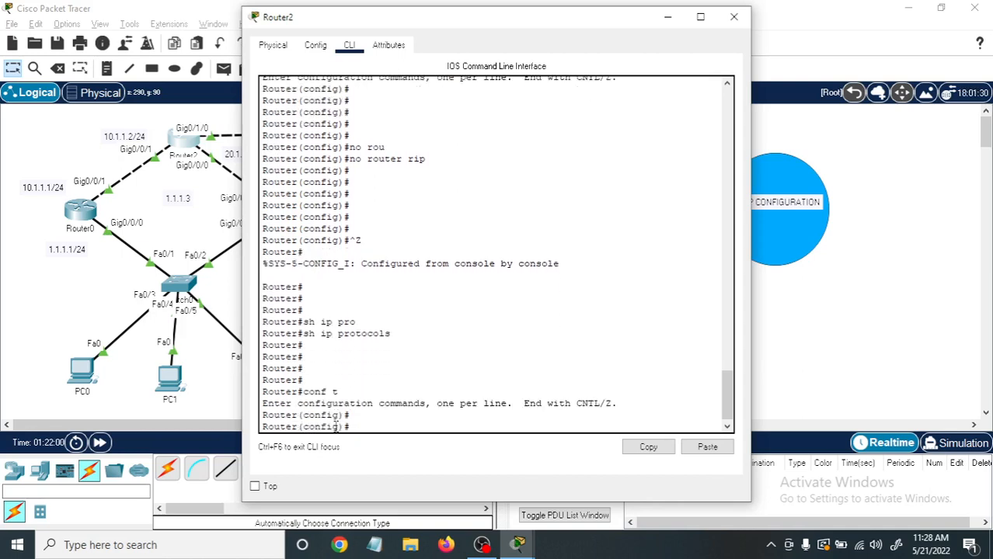
key("Return")
key("Return")
key("Return")
type("rou")
key("Tab")
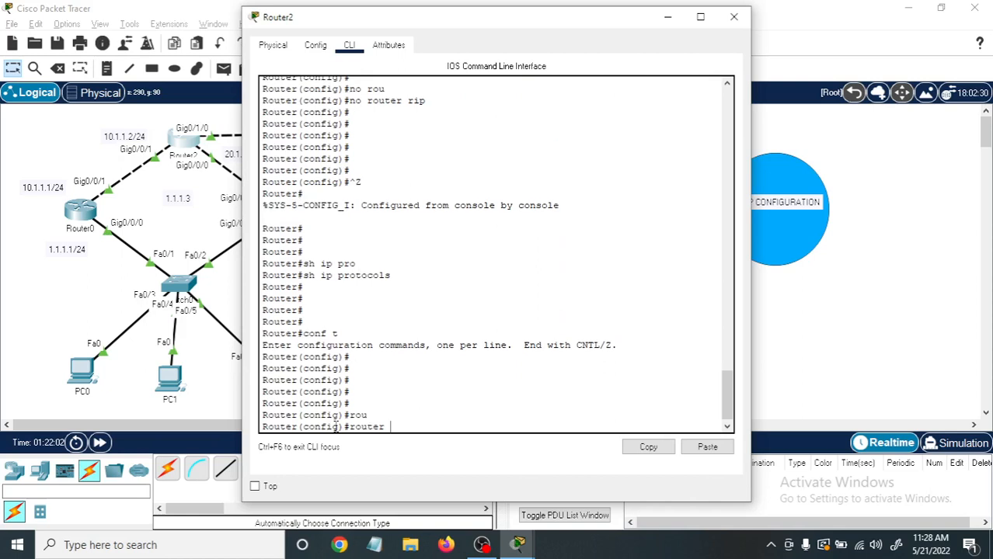
type("rip")
key("Return")
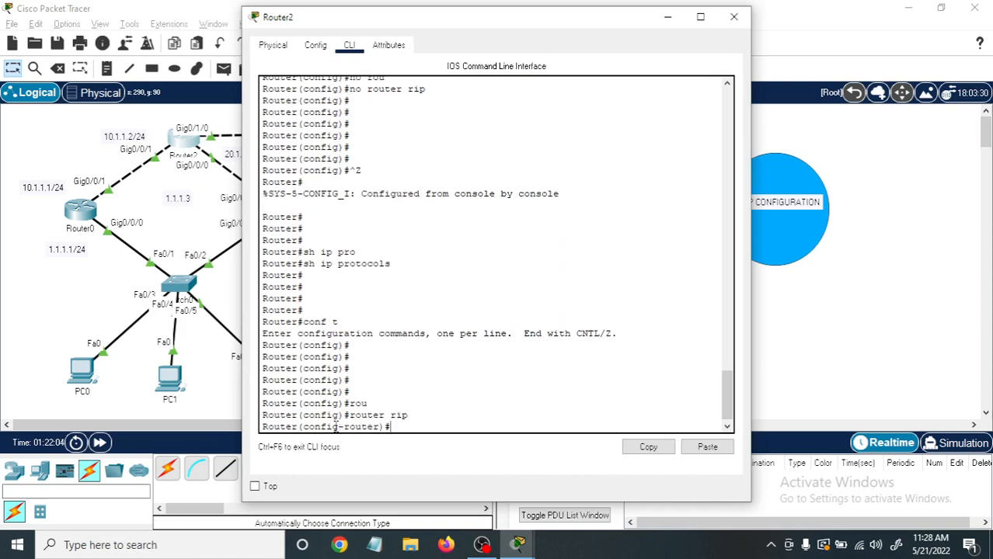
Set Router2's RIP process to version 2 and turn off auto-summary.
key("Return")
type("ver")
key("Tab")
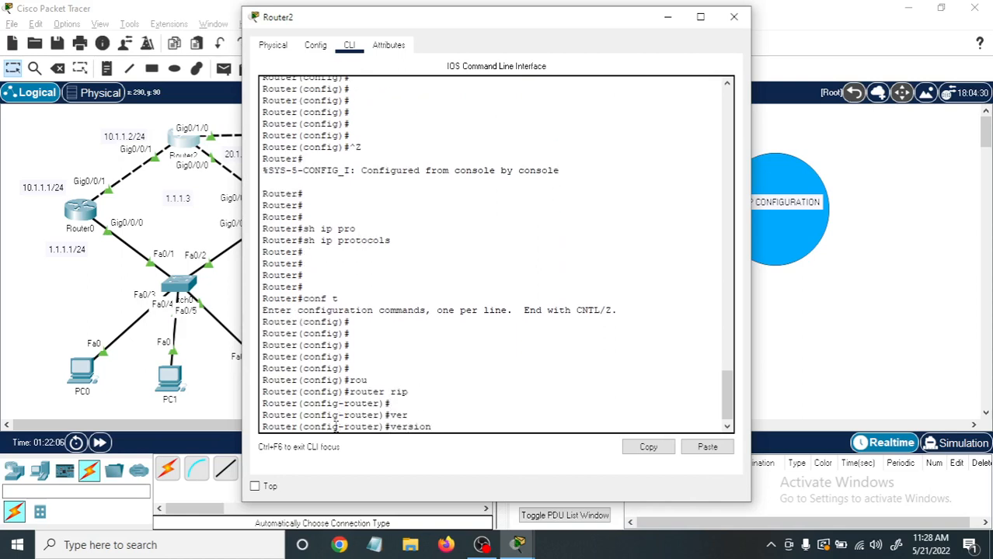
type("2")
key("Return")
key("Return")
key("Return")
key("Return")
key("Return")
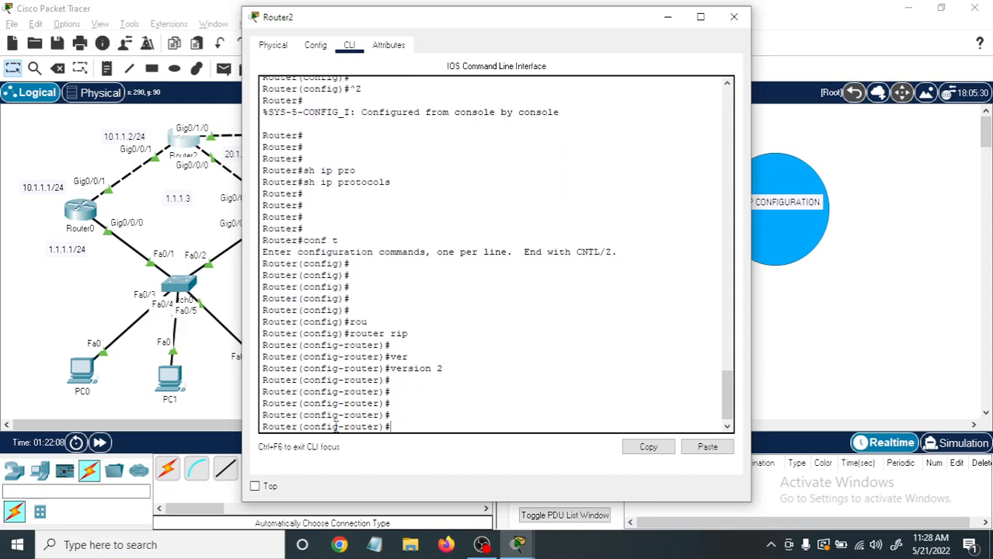
type("no auto-summary")
key("Return")
key("Return")
key("Return")
Advertise the loopback network 6.6.6.6 in Router2's RIP process.
type("n")
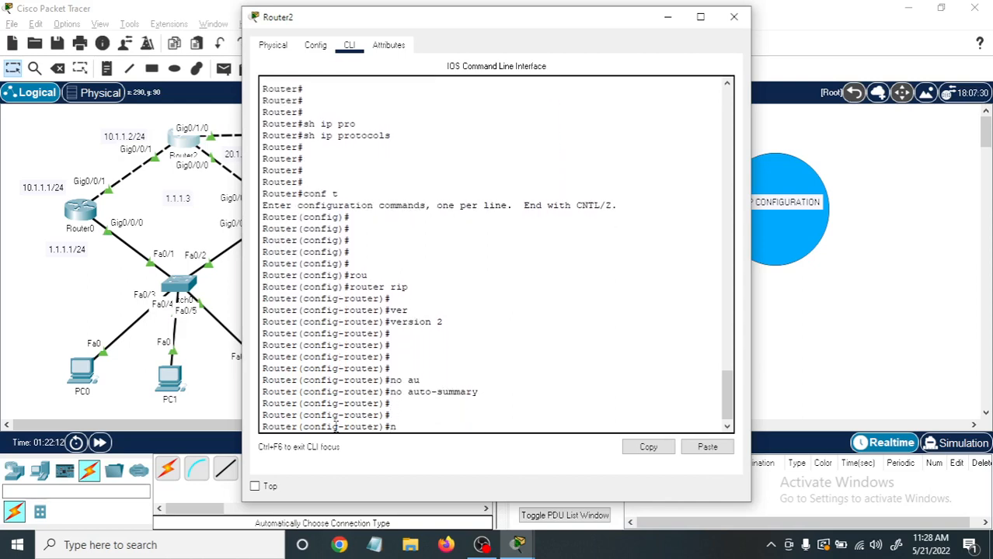
type("et")
key("Tab")
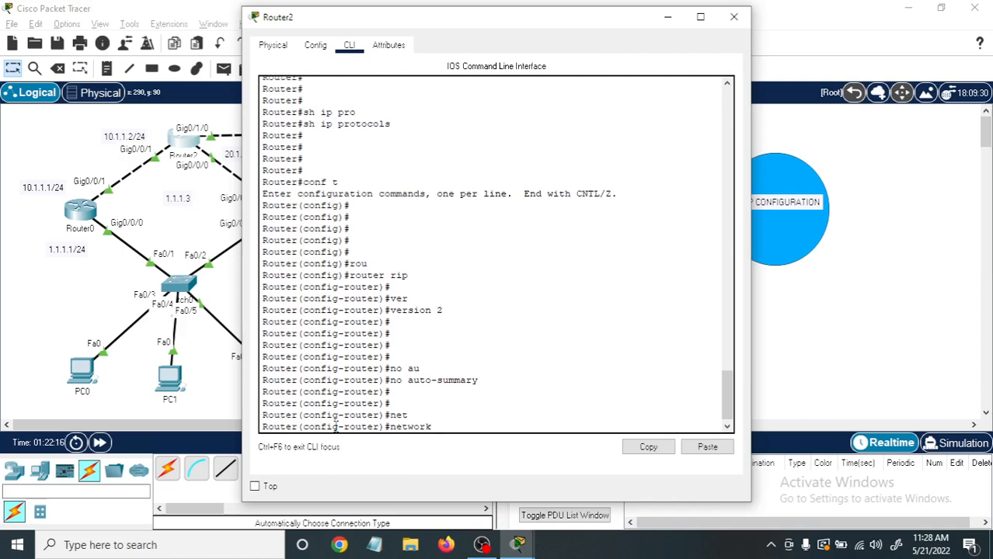
type("6.6.6.6")
key("Return")
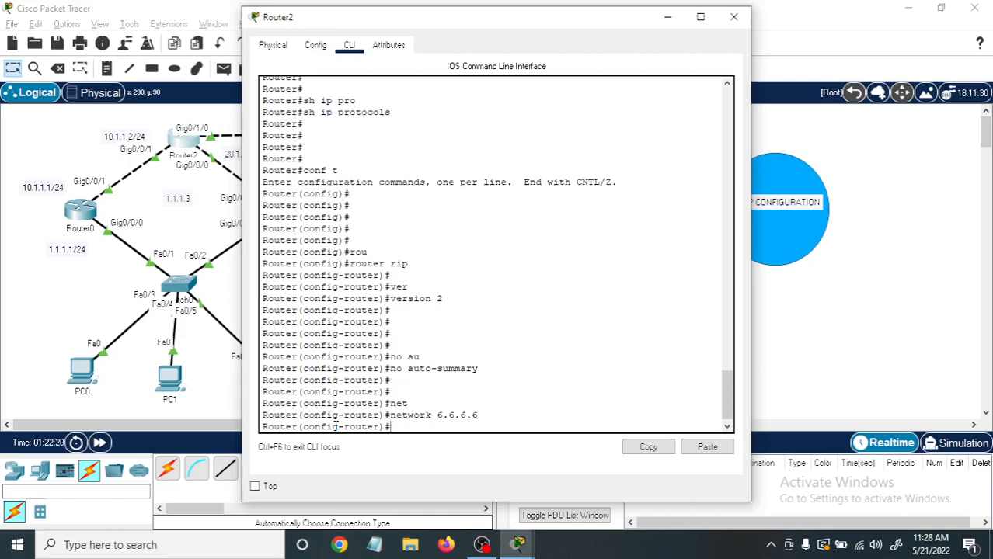
Advertise network 10.1.1.0 in Router2's RIP process.
type("nrt")
key("BackSpace")
key("BackSpace")
type("et")
key("Tab")
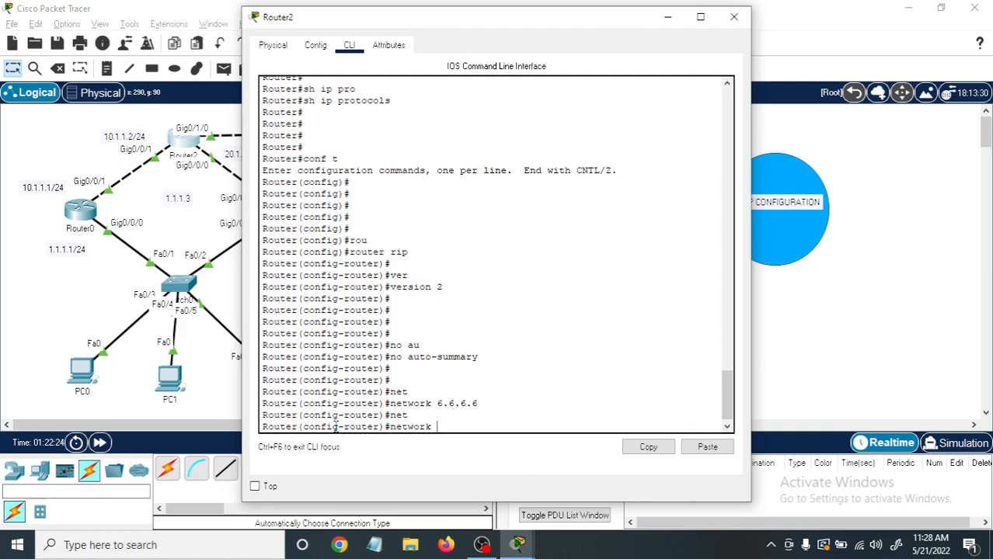
type("10.1.1.0")
key("Return")
Advertise network 20.1.1.0 in Router2's RIP process and return to privileged mode.
key("Up")
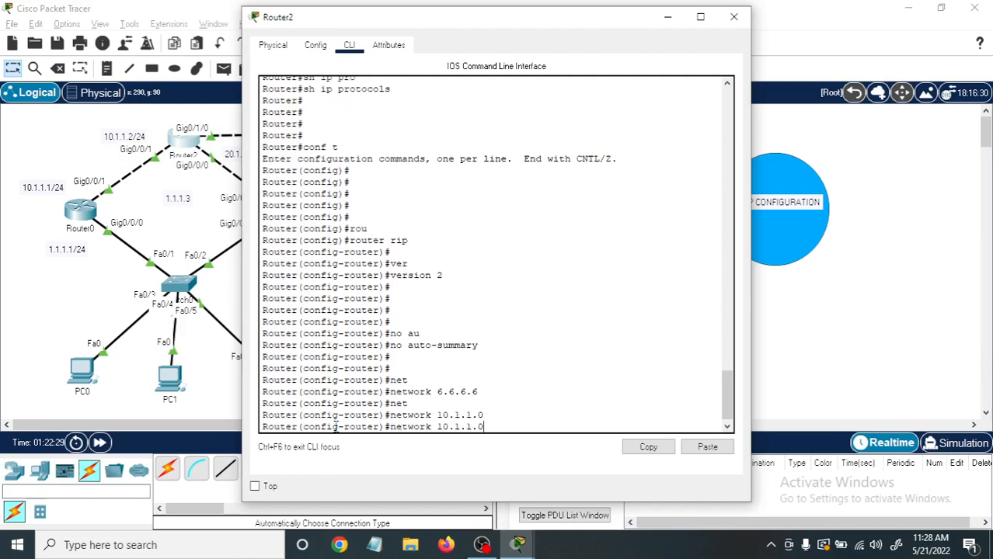
key("Left")
key("Left")
key("Left")
key("Left")
key("Left")
key("Left")
key("Left")
key("Left")
key("Delete")
type("2")
left_click_drag(390, 21, 507, 24)
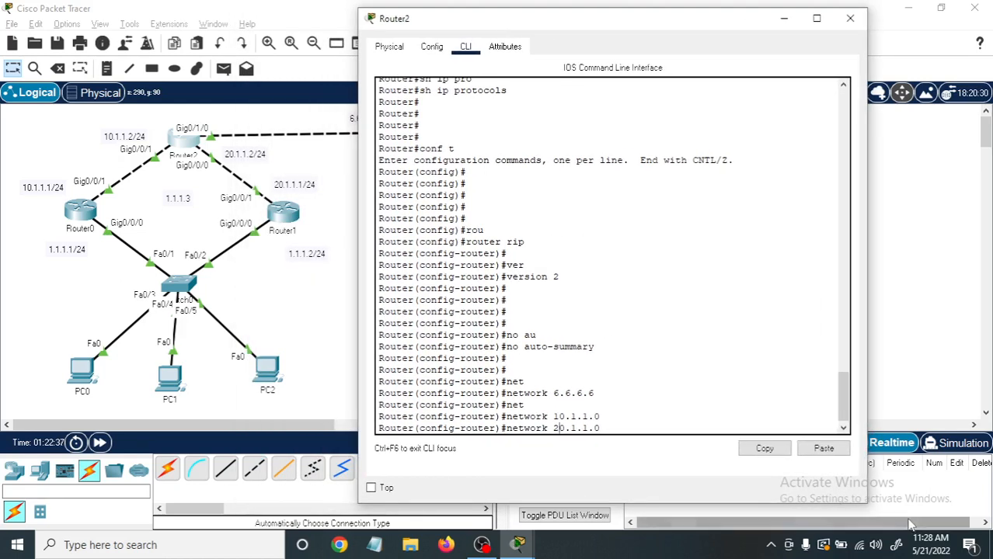
key("Return")
key("Return")
key("Return")
key("Return")
key("Return")
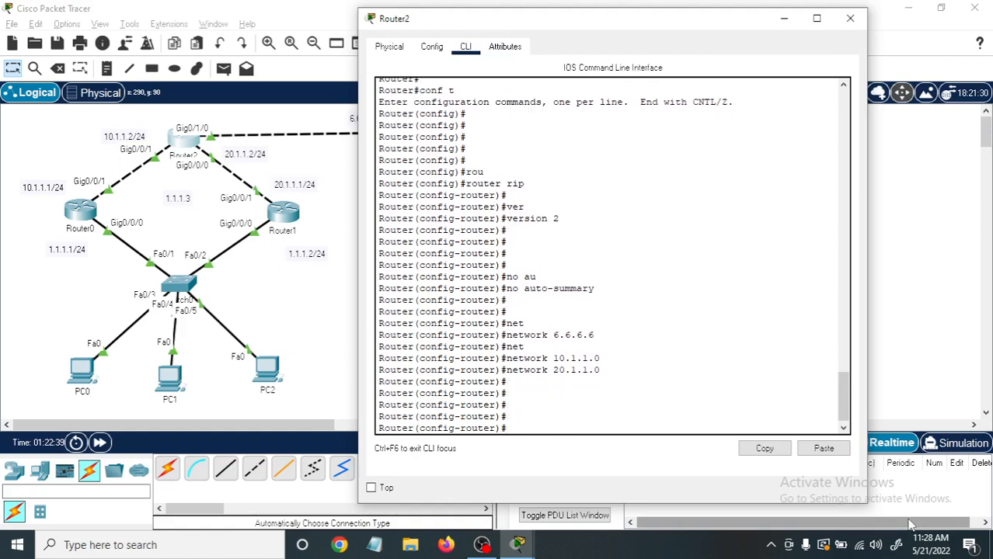
key("ctrl+z")
key("Return")
key("Return")
key("Return")
key("Return")
key("Return")
key("Return")
key("Return")
key("Return")
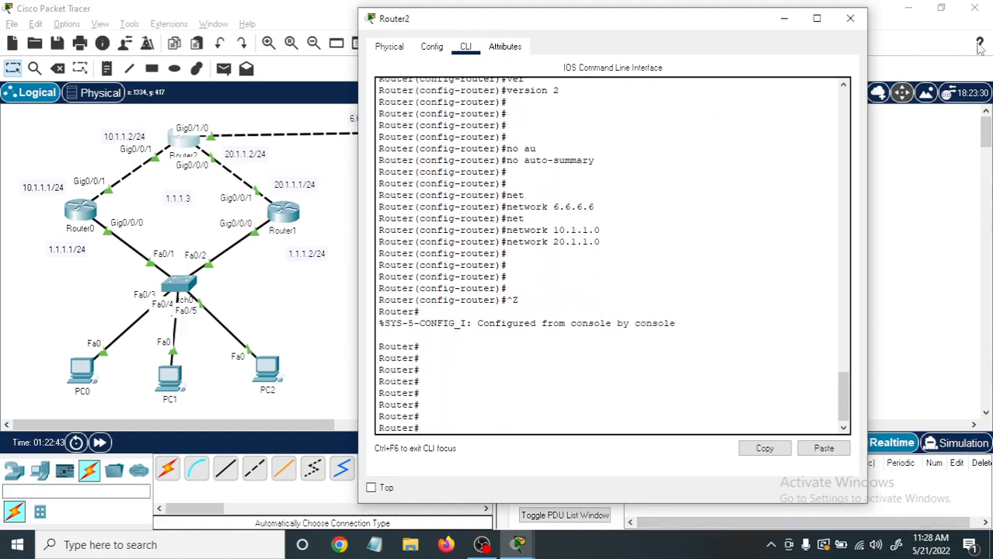
Close Router2's window and ping the loopback 6.6.6.6 again from PC0's command prompt, closing PC0 when done.
left_click(860, 22)
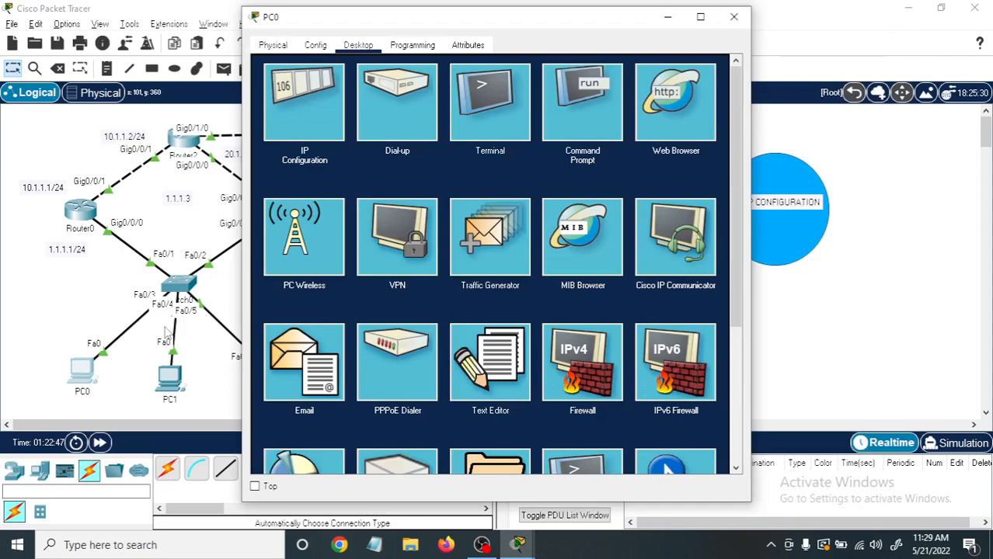
left_click(522, 129)
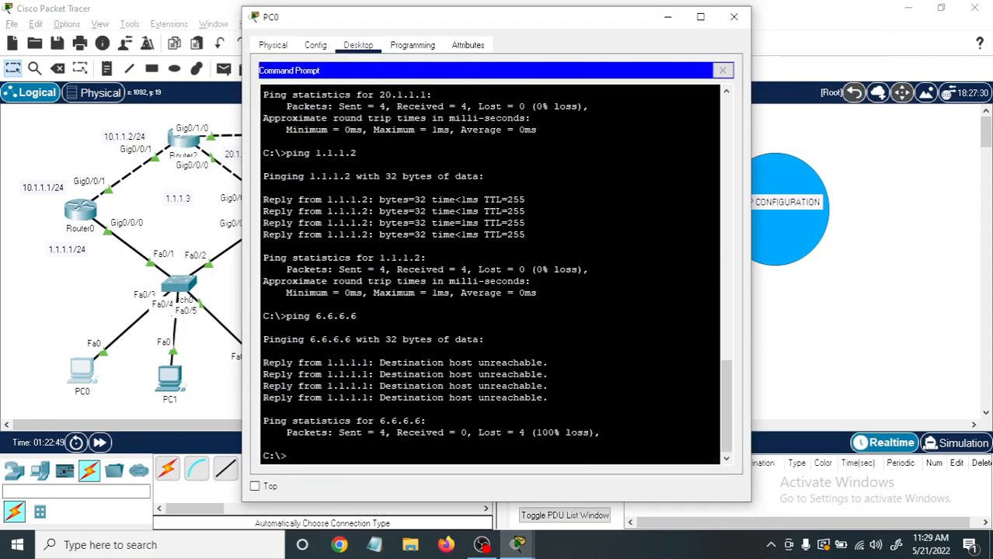
key("Up")
key("Return")
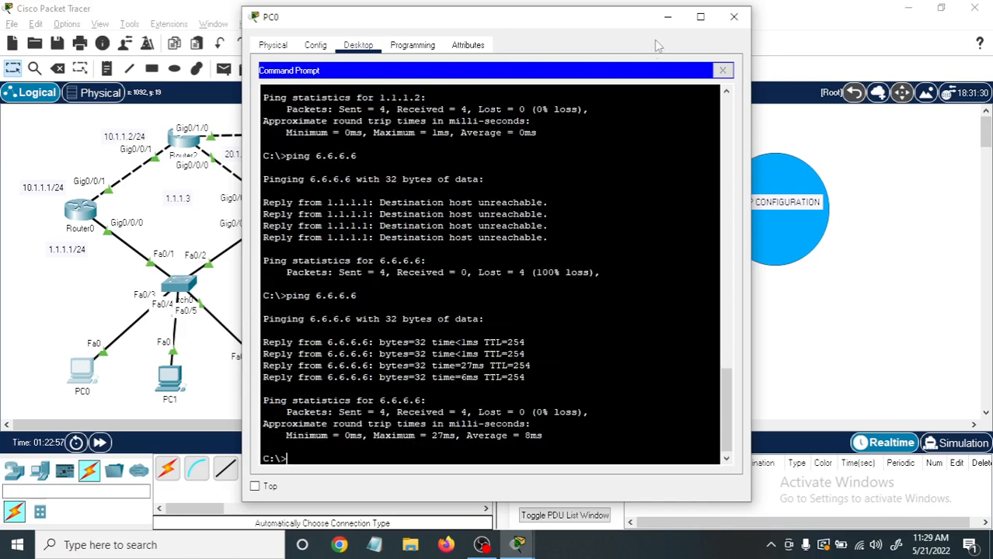
left_click(734, 16)
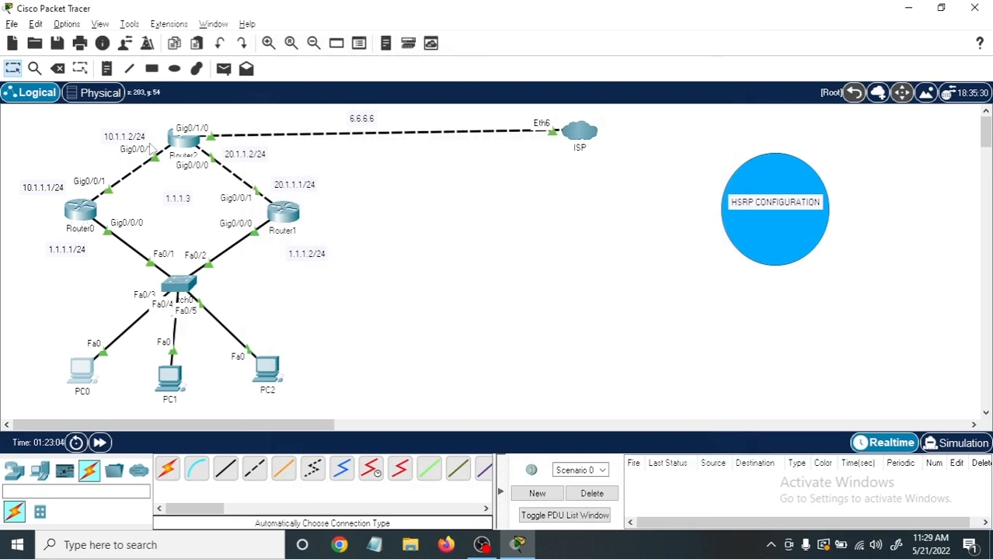
Open PC2's IP configuration and set its IPv4 address to 1.1.1.6.
left_click(268, 371)
left_click_drag(436, 20, 678, 37)
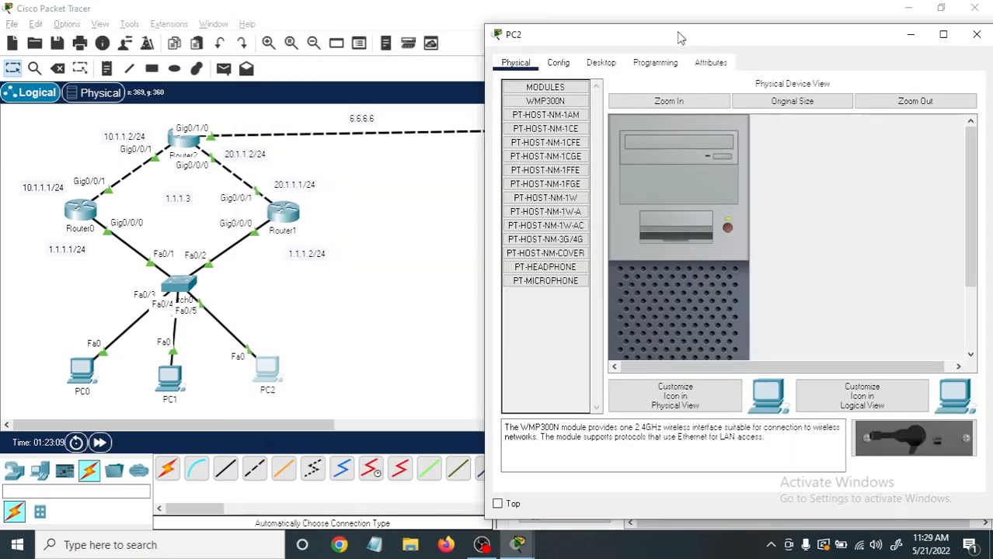
left_click(601, 62)
left_click(555, 123)
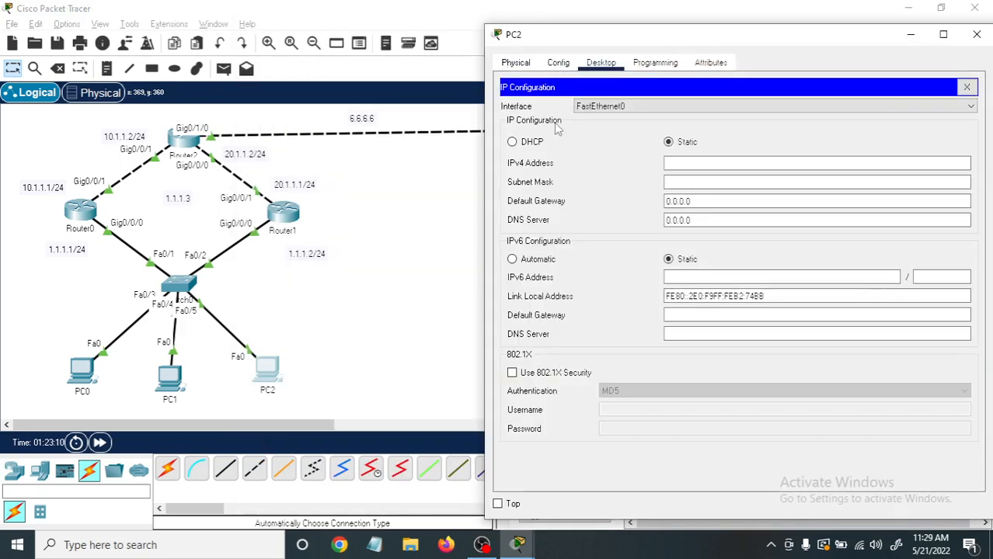
left_click(715, 166)
type("1.1")
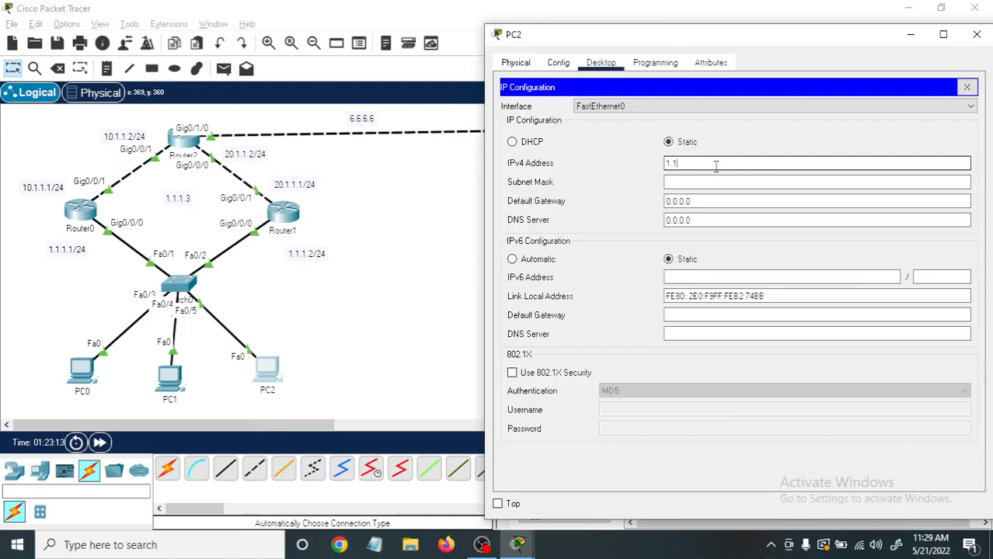
type(".1.6")
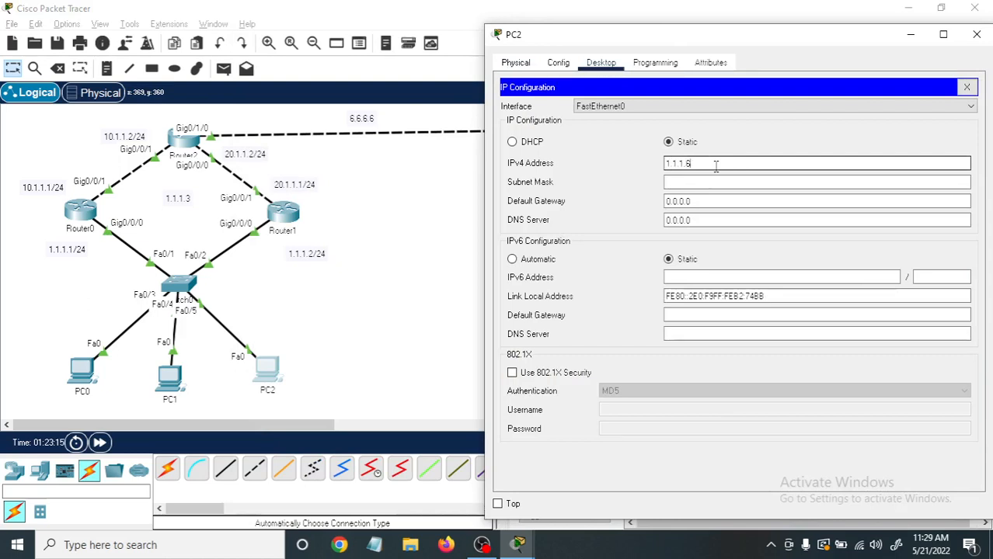
Set PC2's subnet mask to 255.255.255.0 and default gateway to 1.1.1.2, and close the IP configuration.
key("Tab")
type("55")
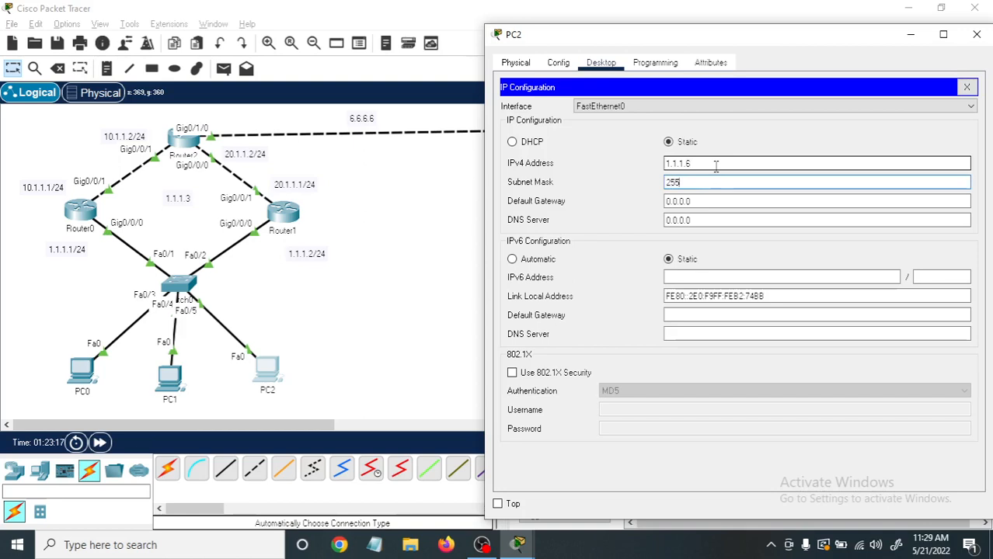
type(".255.255.0")
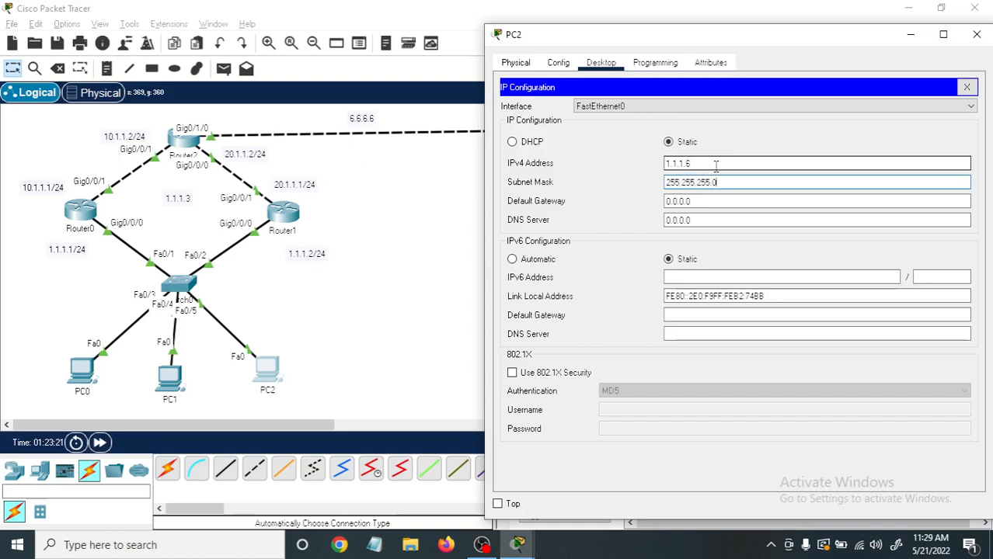
key("Tab")
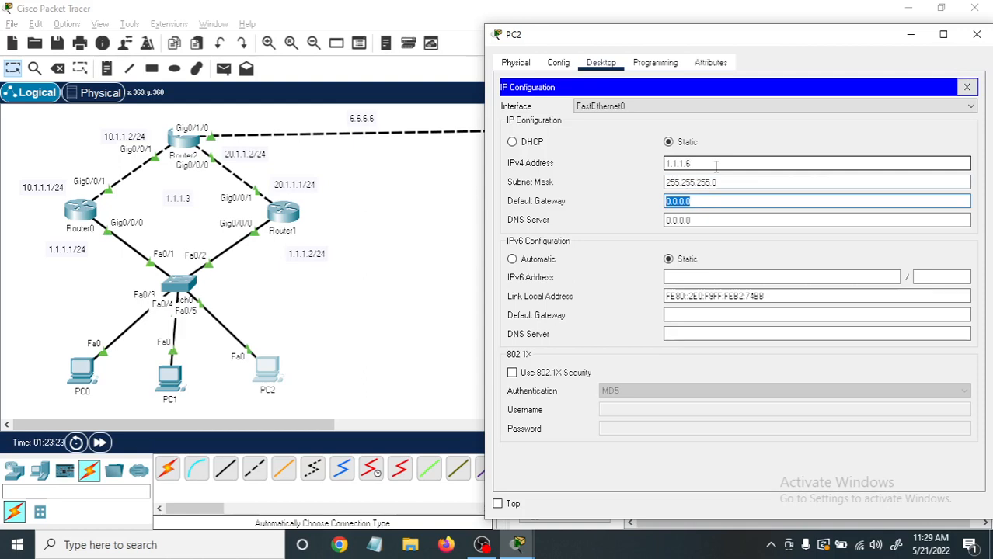
type("1.1.1.2")
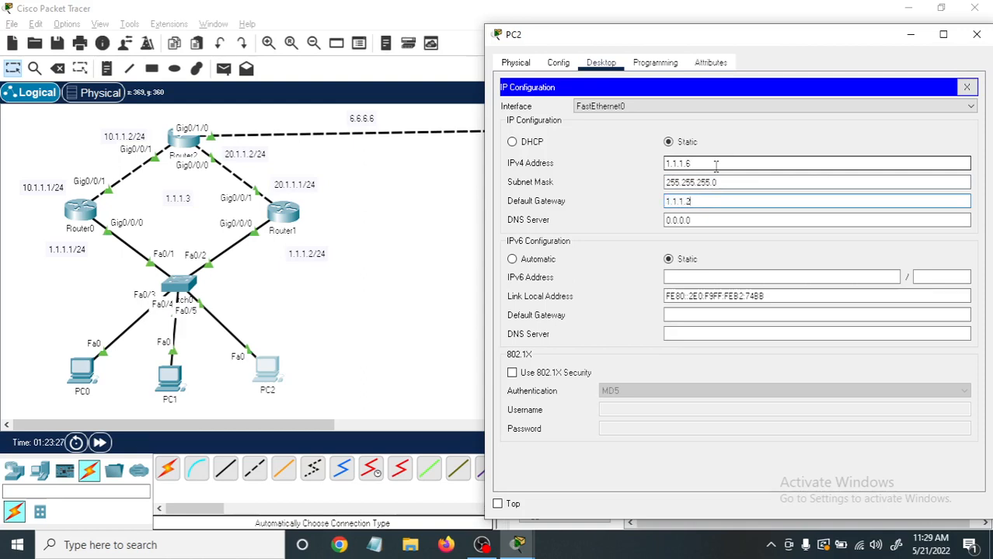
left_click(968, 89)
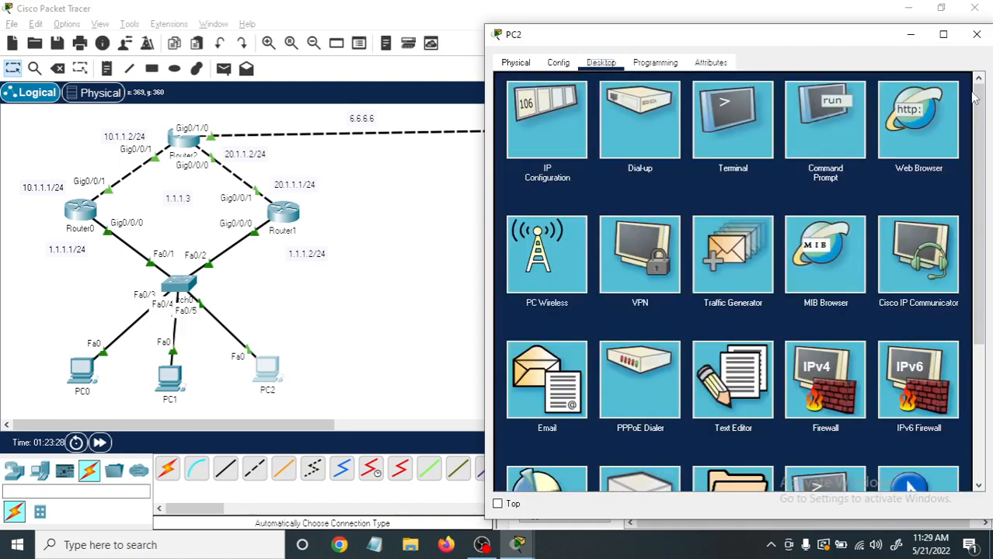
Open PC2's command prompt and ping the loopback 6.6.6.6 and the gateway 1.1.1.2.
left_click(851, 135)
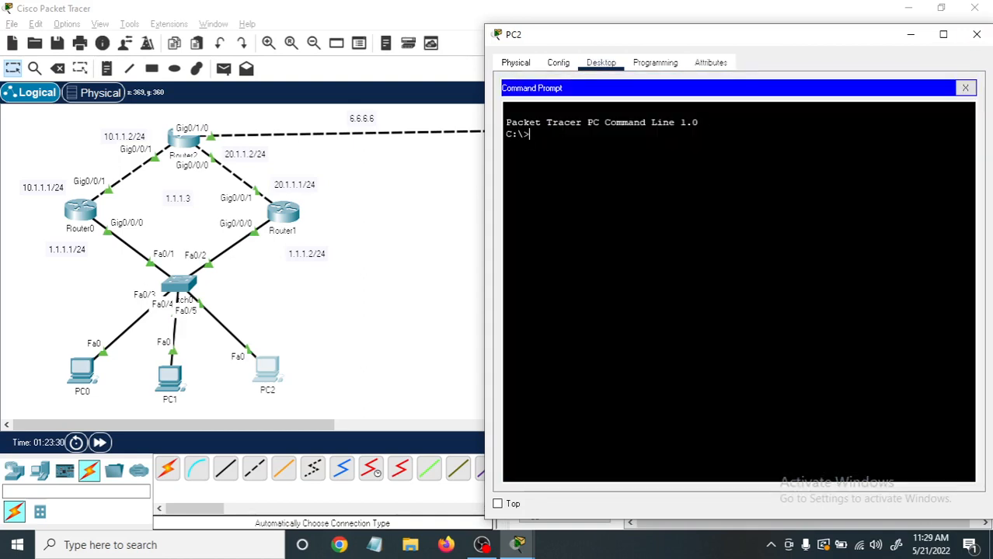
type("ping 6.6.6.6")
key("Return")
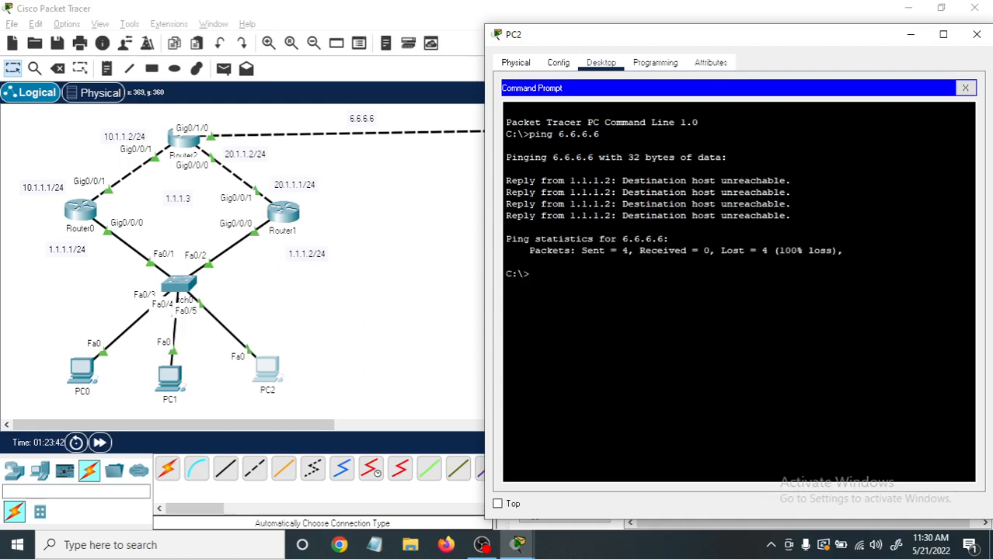
type("ping 1.1.1.2")
key("Return")
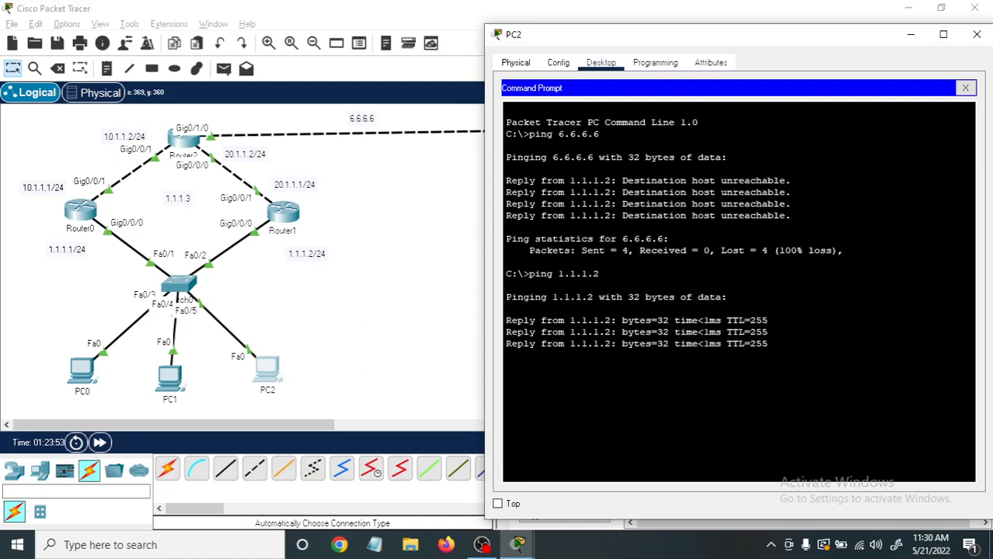
Ping both ends of the Router1–Router2 link, 20.1.1.1 and 20.1.1.2, from PC2's command prompt.
type("p")
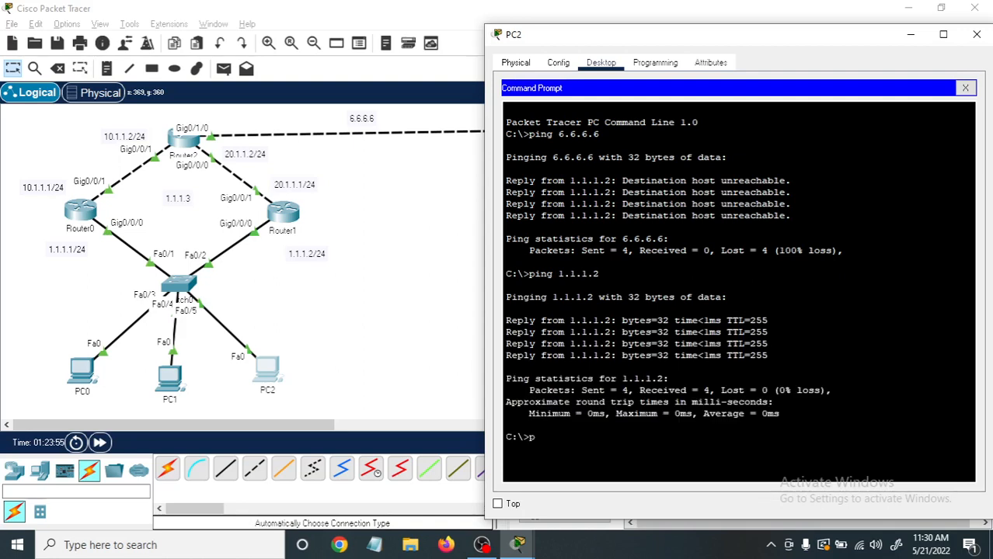
type("ing 20.1.1.1")
key("Return")
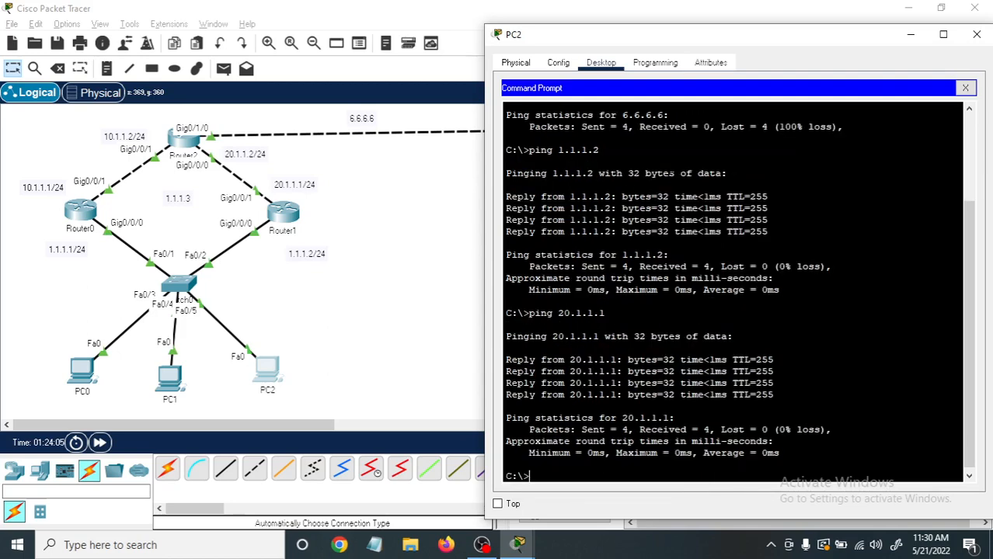
key("Up")
key("BackSpace")
type("20.1.1.2")
key("Return")
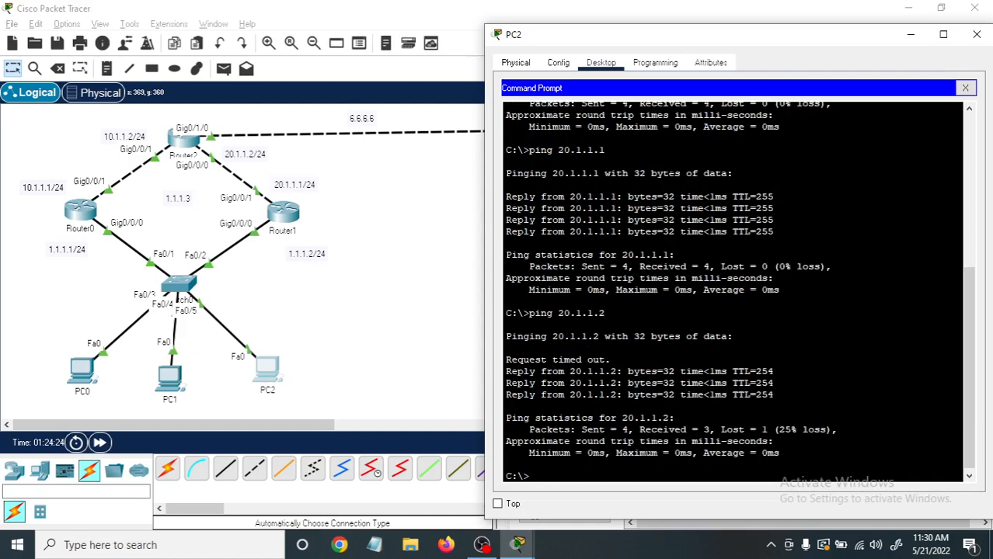
Ping Router2's address 10.1.1.2 from PC2 twice.
type("ping 10.1.1.2")
key("Return")
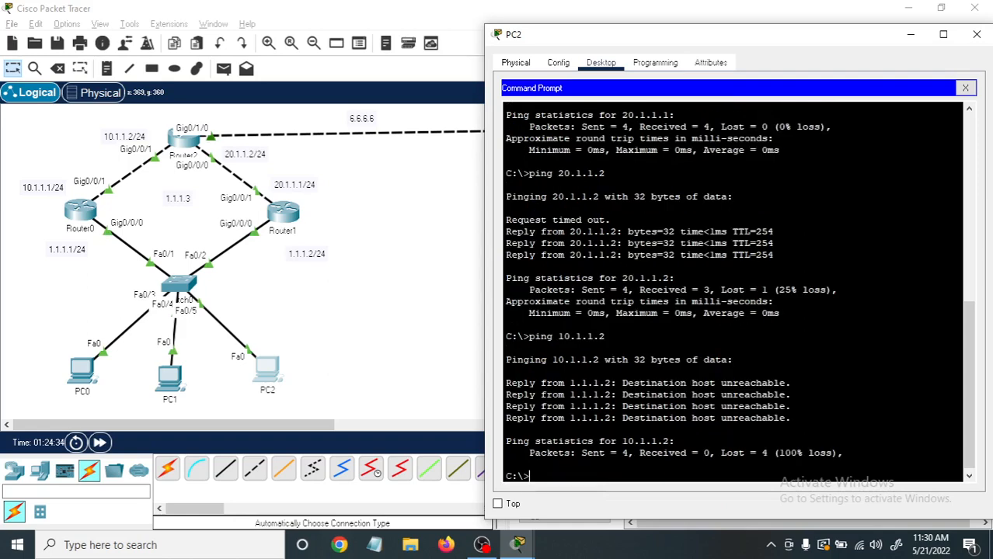
key("Up")
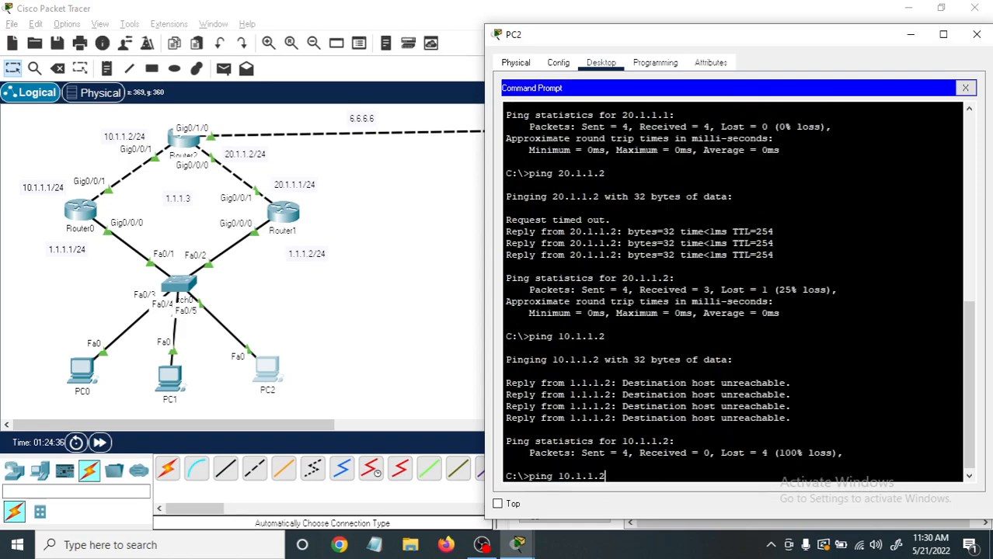
key("Return")
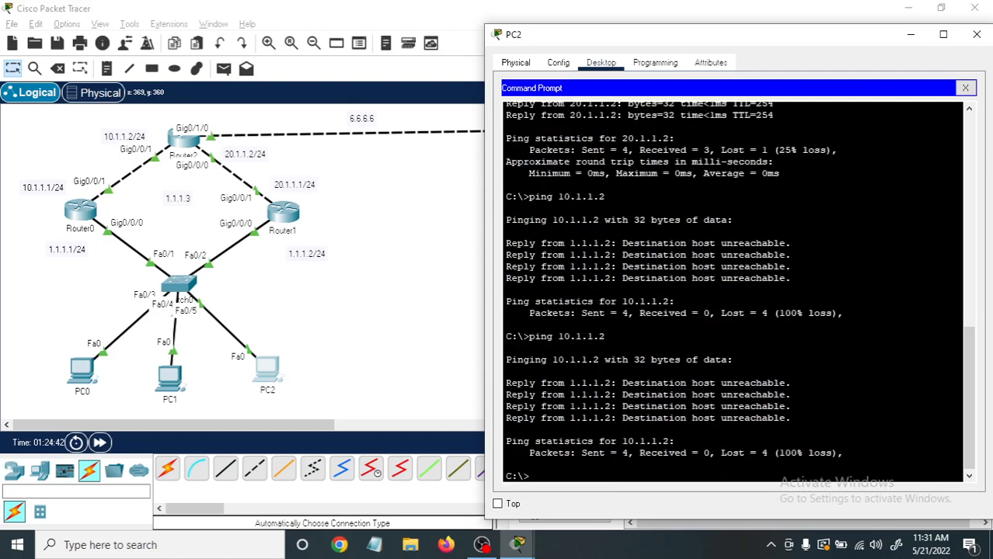
Ping Router0's addresses 1.1.1.1 and 10.1.1.1 from PC2 and close the PC2 window.
type("ping 1.1.1.1")
key("Return")
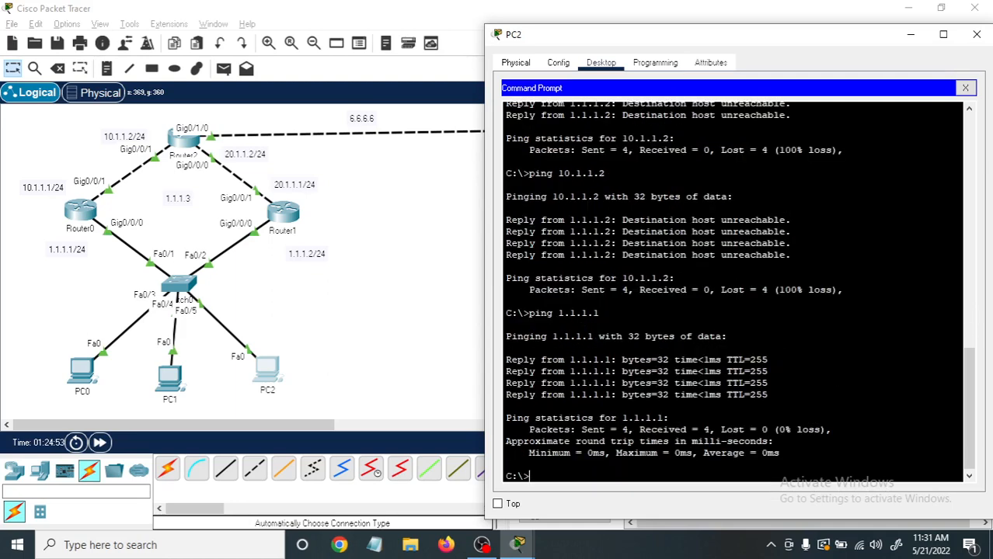
type("ping 10.1.1.2")
key("BackSpace")
type("1")
key("Return")
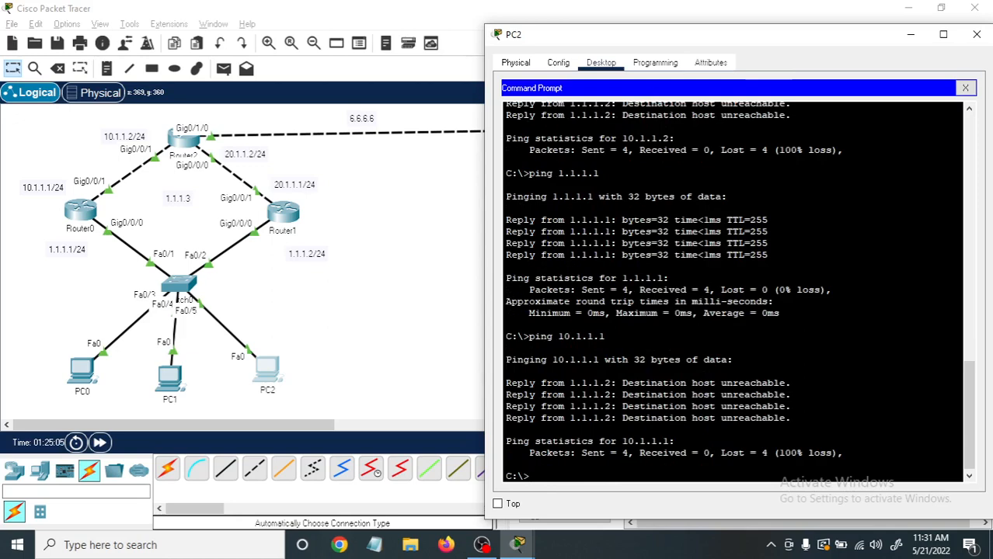
left_click(976, 34)
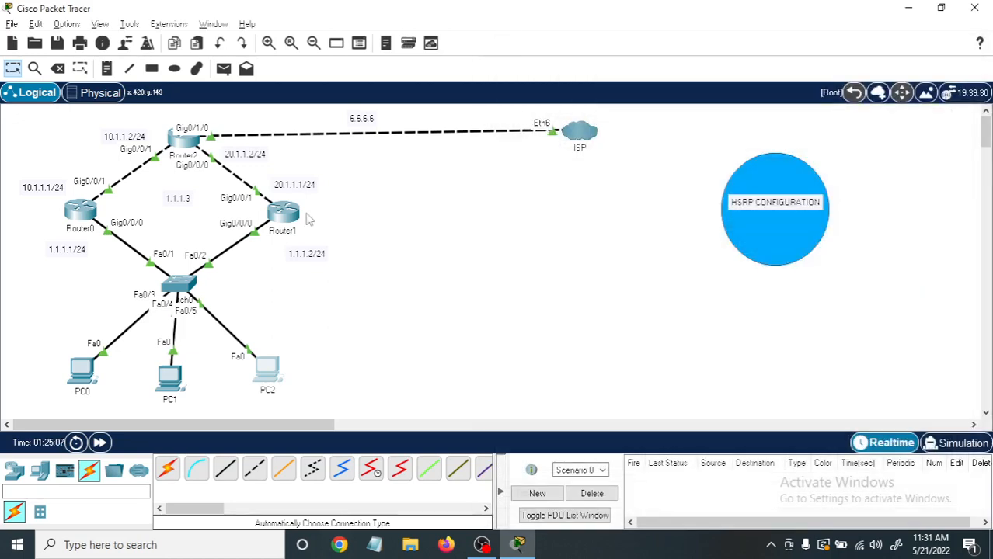
Open Router1's CLI, display its IP routing table with sh ip rou, and close the router window.
left_click(300, 218)
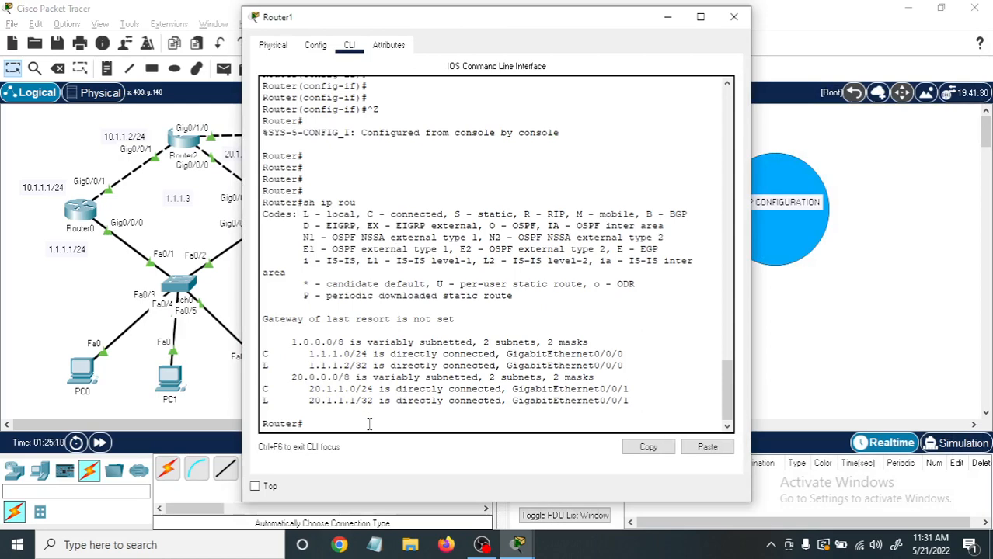
type("sh ip rou")
key("Return")
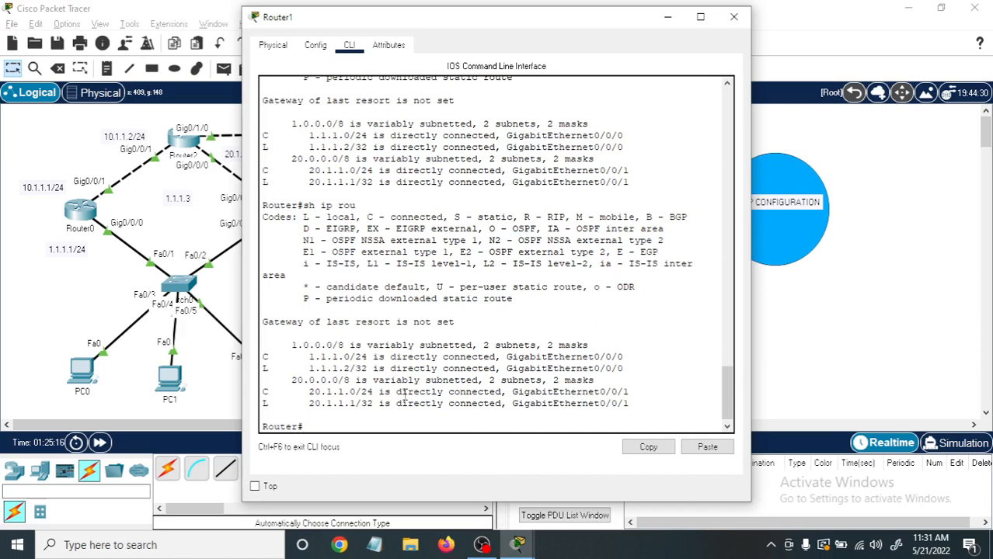
left_click(734, 17)
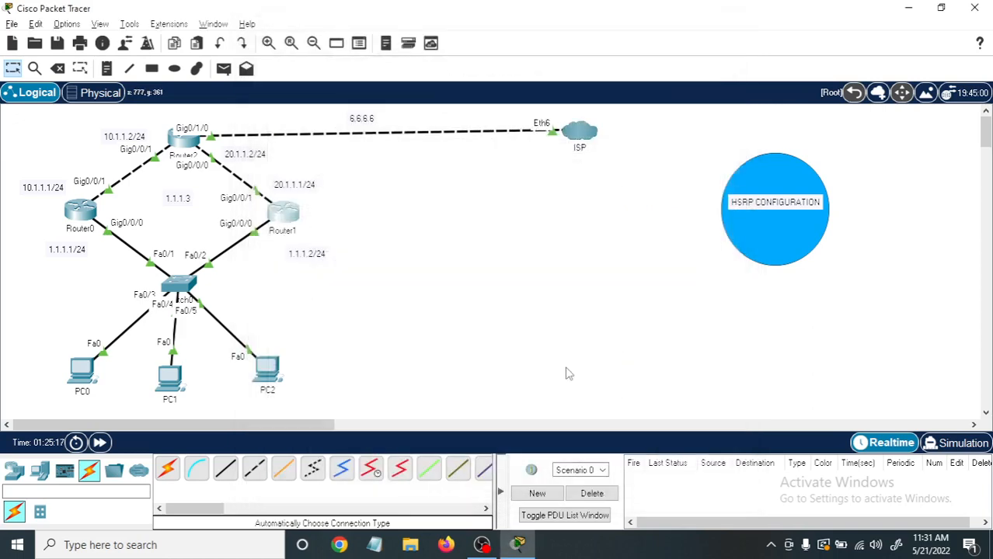
Open Router0's CLI and enter privileged EXEC mode.
left_click(77, 214)
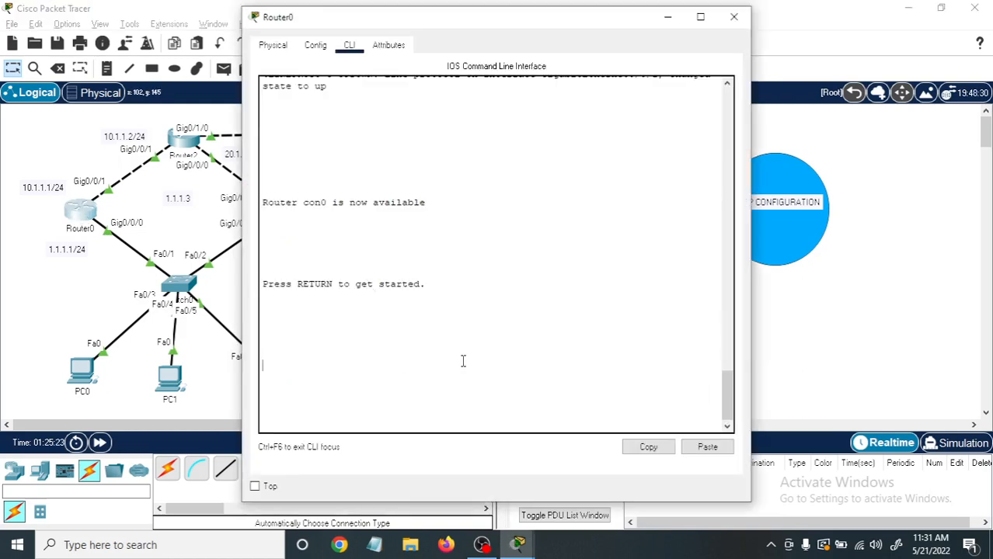
key("Return")
key("Return")
key("Return")
key("Return")
key("Return")
type("en")
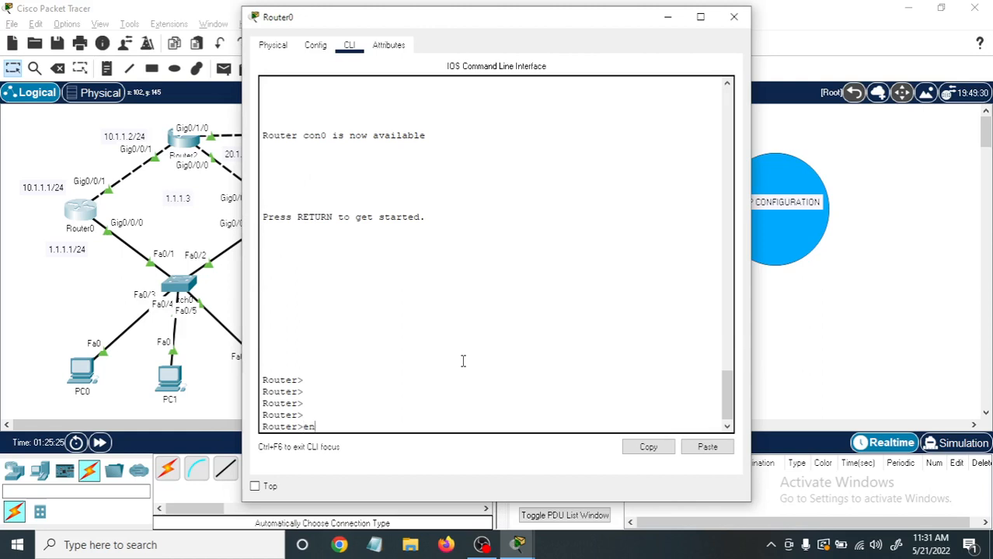
key("Return")
key("Return")
key("Return")
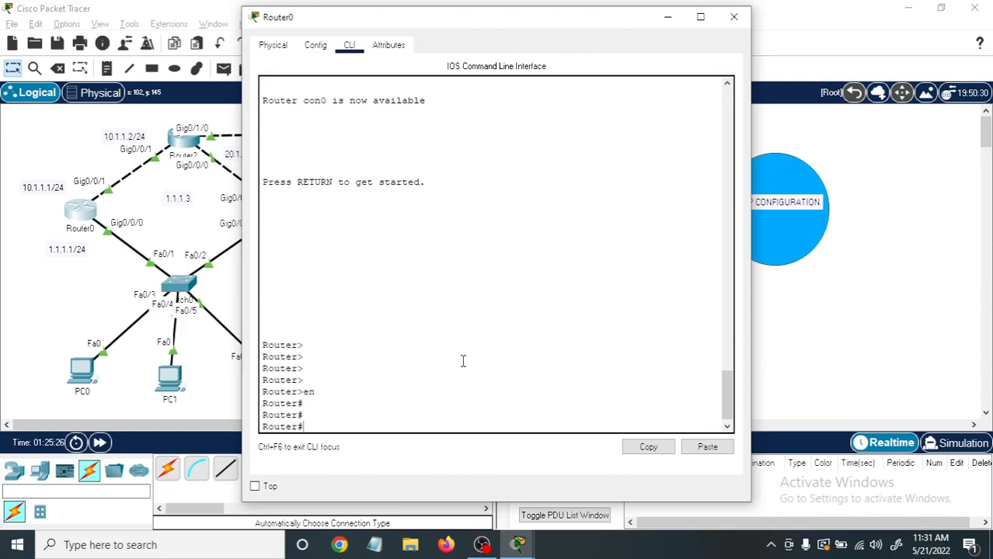
Display Router0's IP routing table, examine the 10.0.0.0 and 20.0.0.0 entries, and close the router window.
type("sh ip rou")
key("Return")
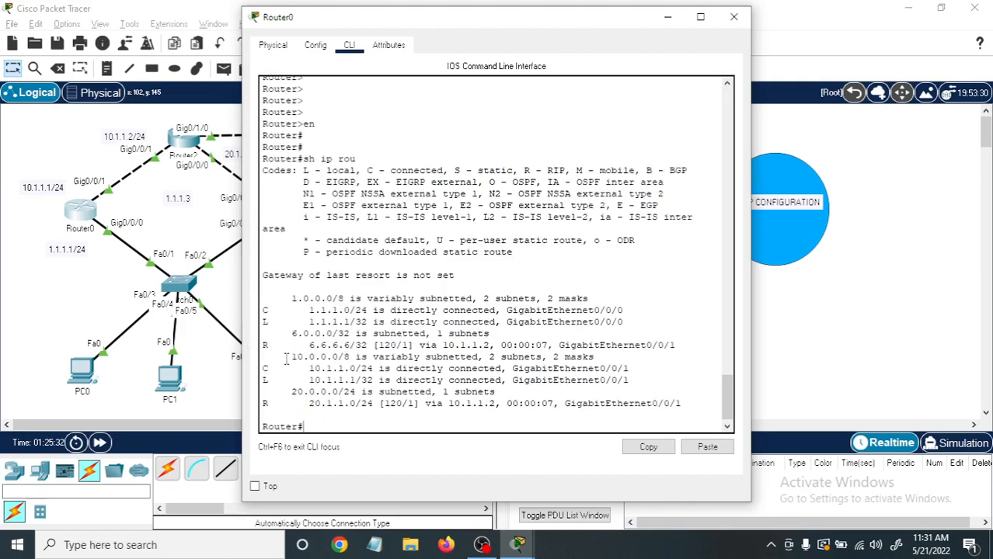
left_click_drag(286, 358, 526, 358)
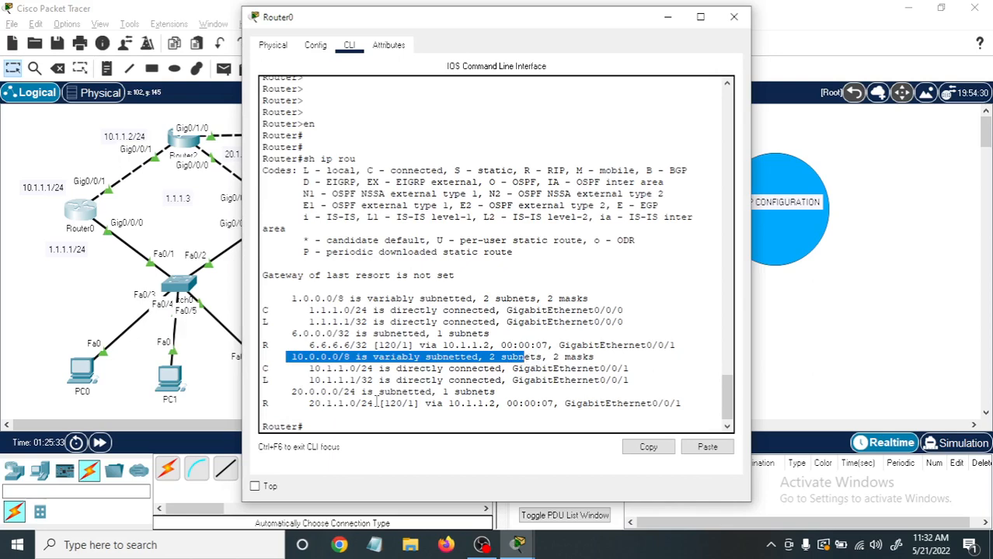
left_click_drag(270, 391, 449, 392)
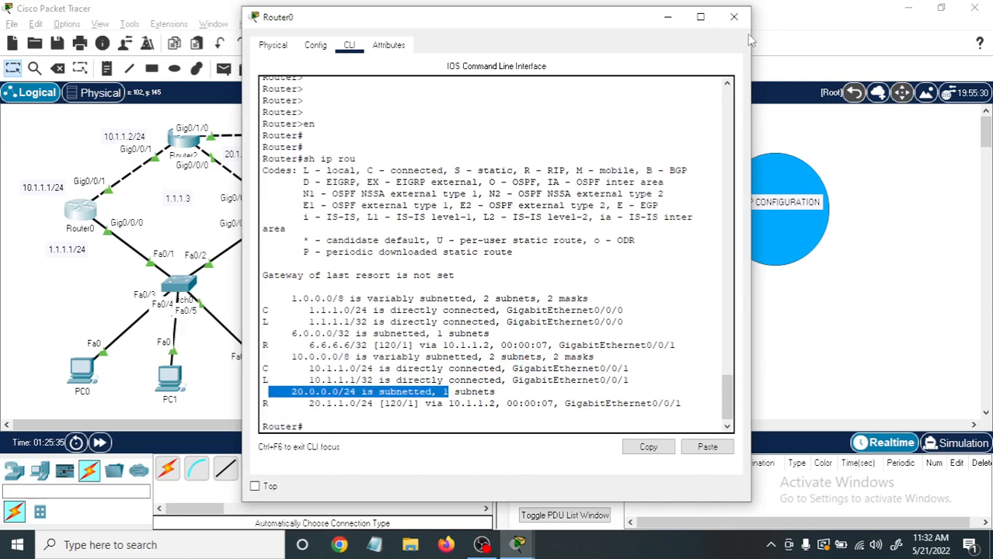
left_click(734, 16)
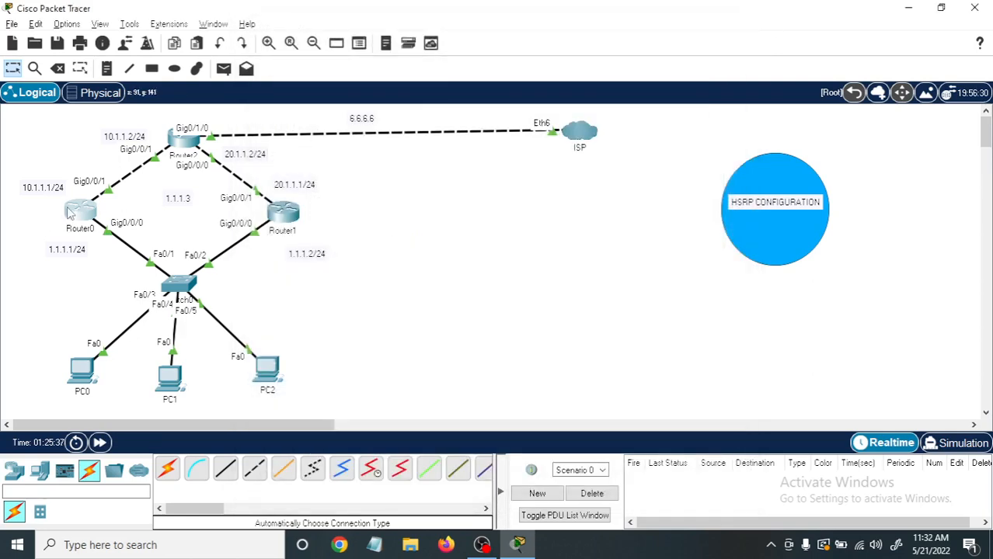
Reopen Router0's CLI, ping Router1's address 20.1.1.1, and close the router window.
left_click(71, 213)
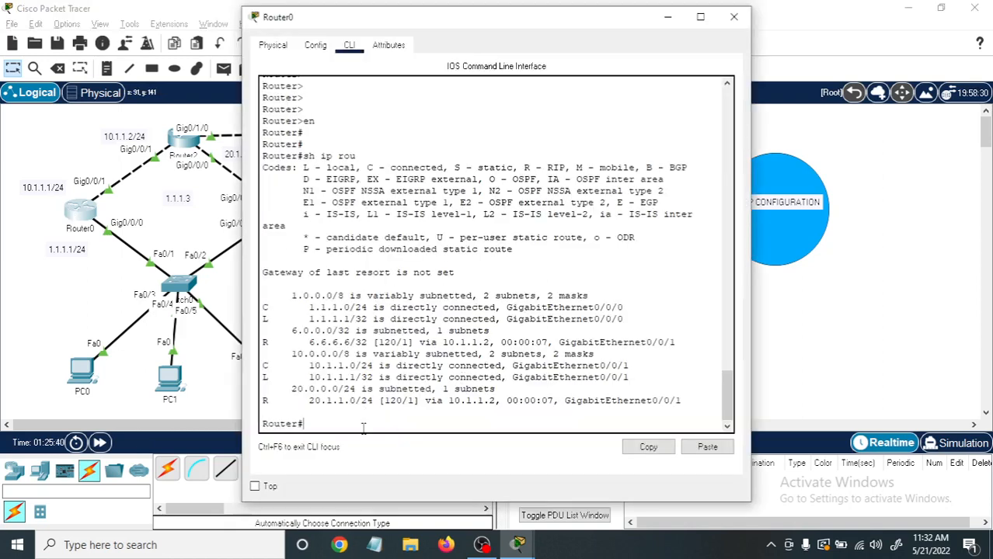
type("ping 20.1.1.1")
key("Return")
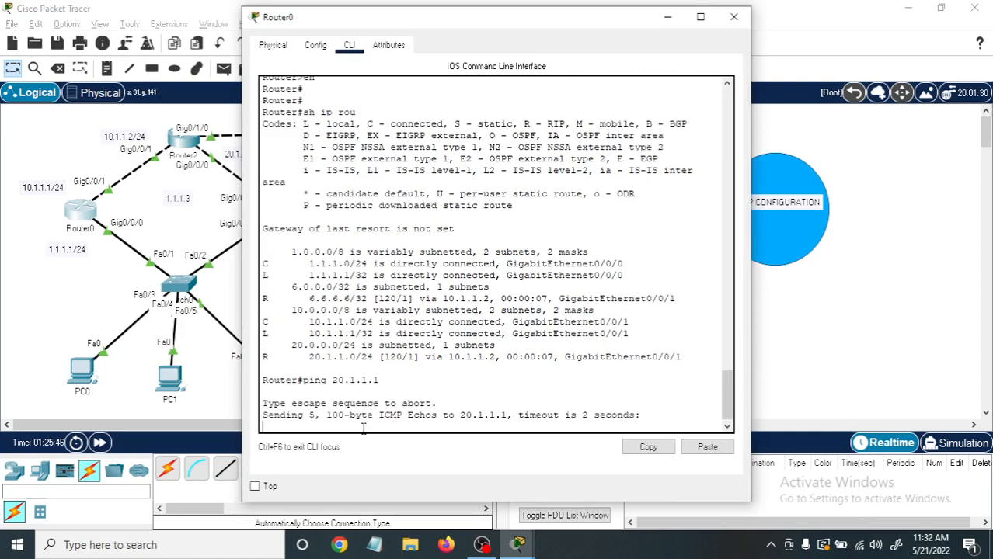
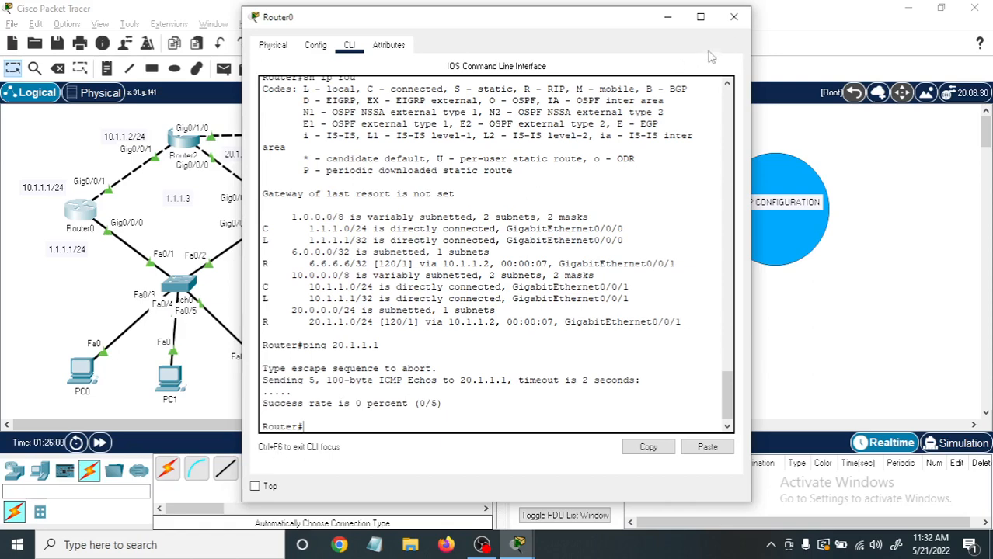
left_click(734, 17)
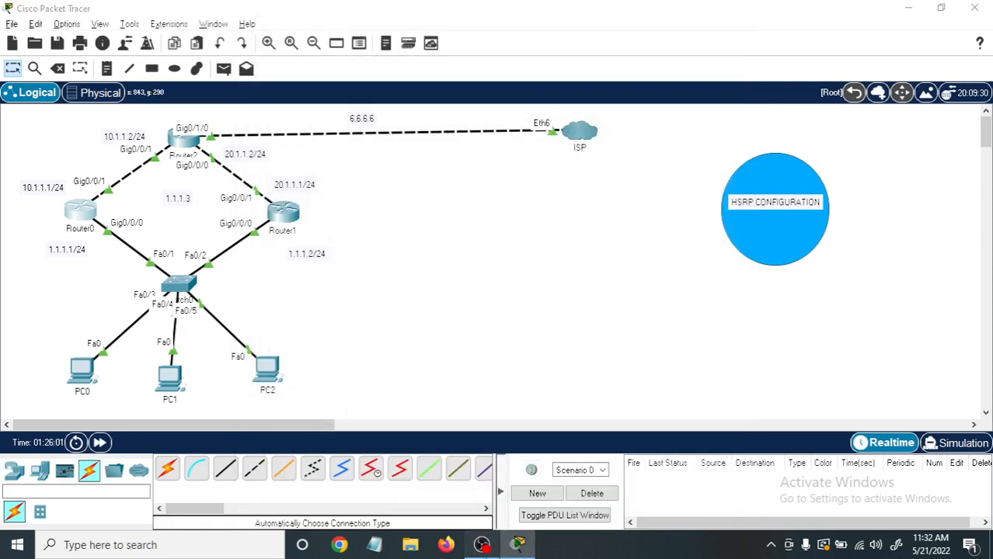
left_click(482, 545)
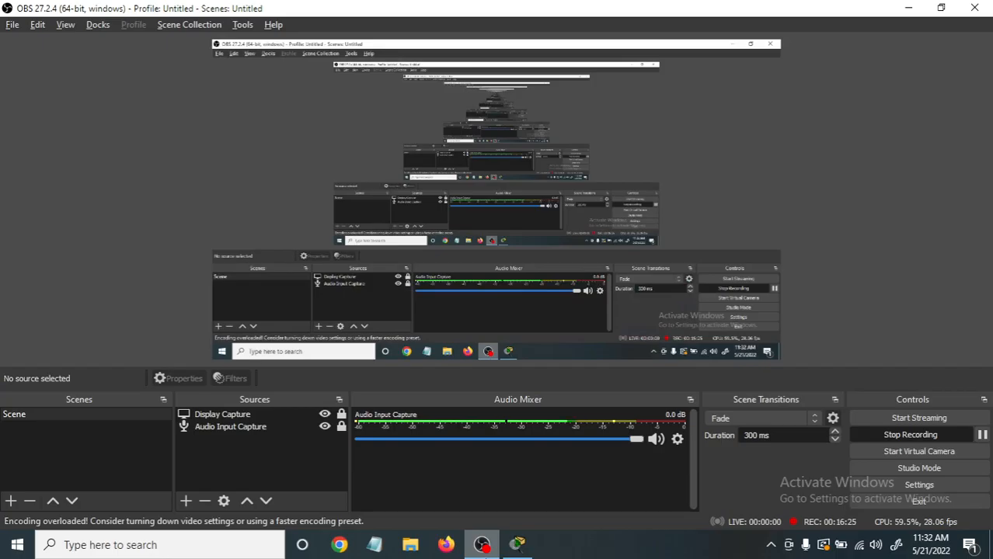
left_click(481, 544)
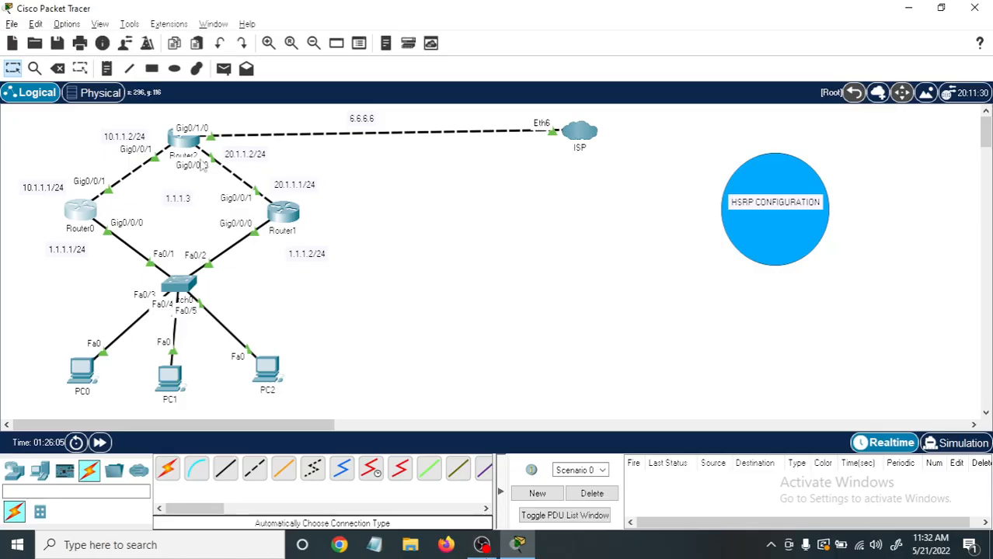
Open Router2's CLI, display its IP routing table, examine the listed routes, and close the router window.
mouse_move(190, 139)
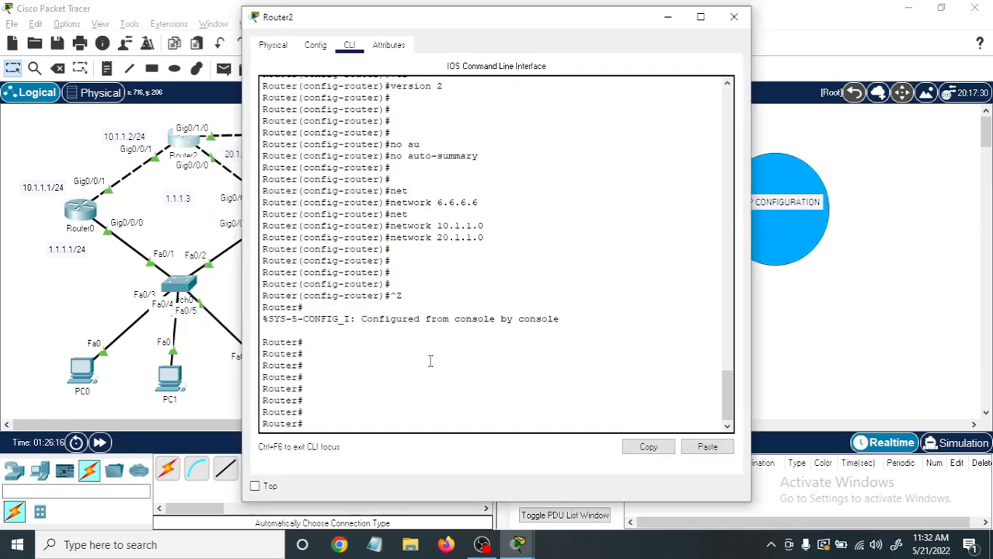
type("sh ip rou")
key("Return")
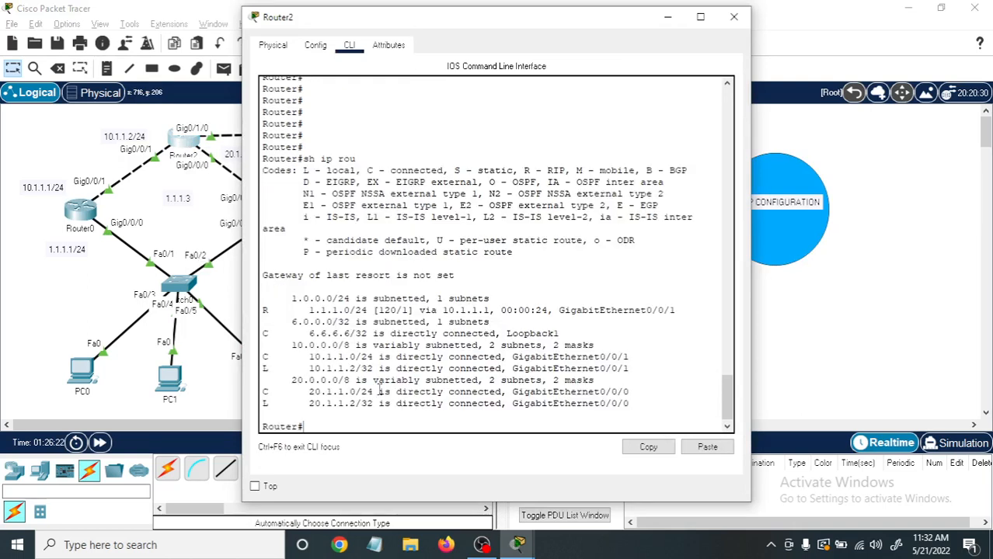
left_click_drag(261, 310, 380, 309)
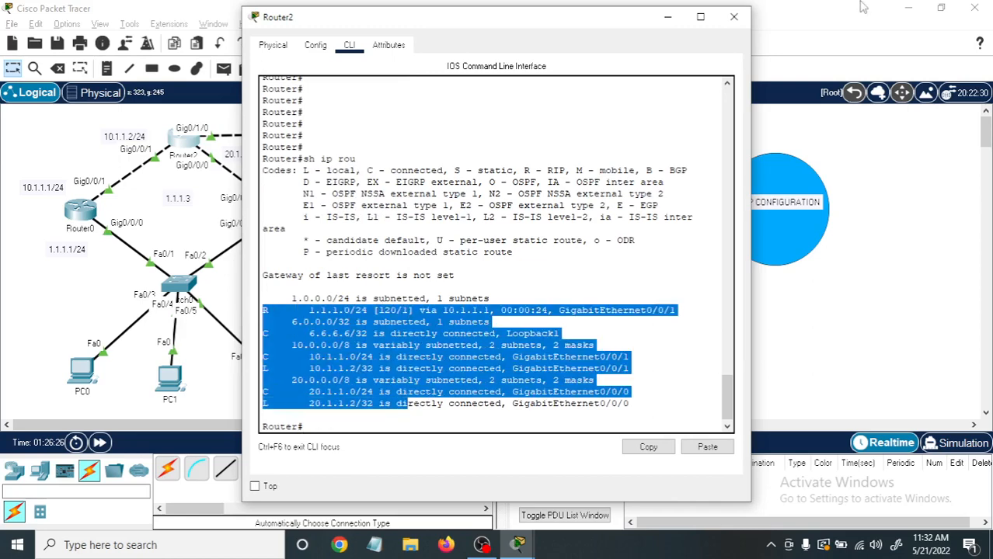
left_click(733, 16)
Reopen Router1's CLI and check its routing table with sh ip rou and its routing protocols with sh ip pro.
left_click(290, 214)
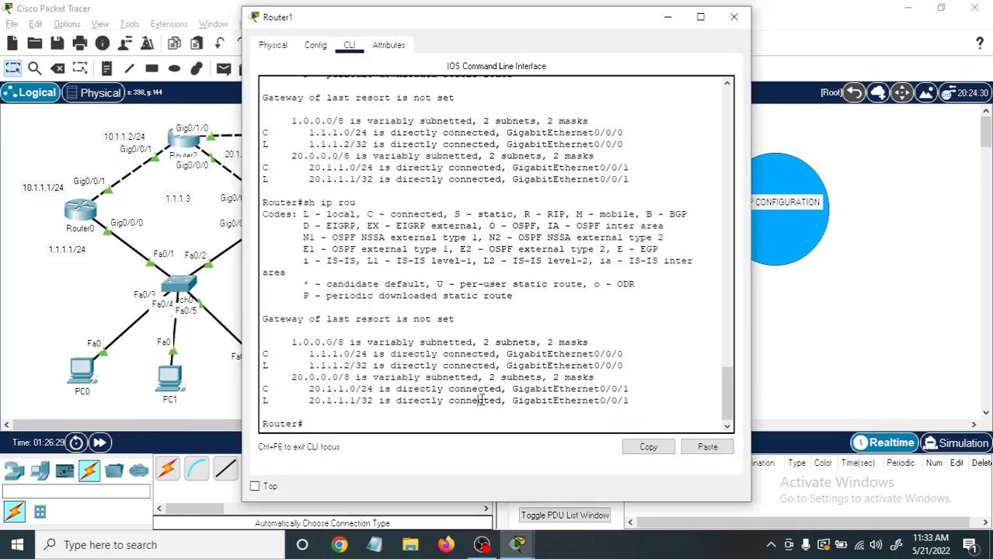
key("Return")
key("Return")
key("Return")
key("Return")
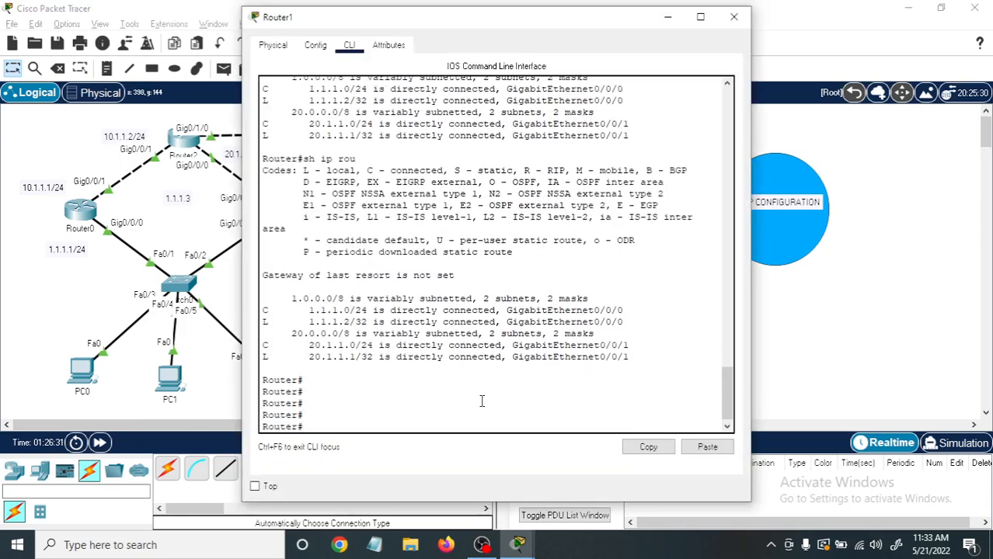
type("sh ip rou")
key("Return")
key("Return")
key("Return")
key("Return")
key("Return")
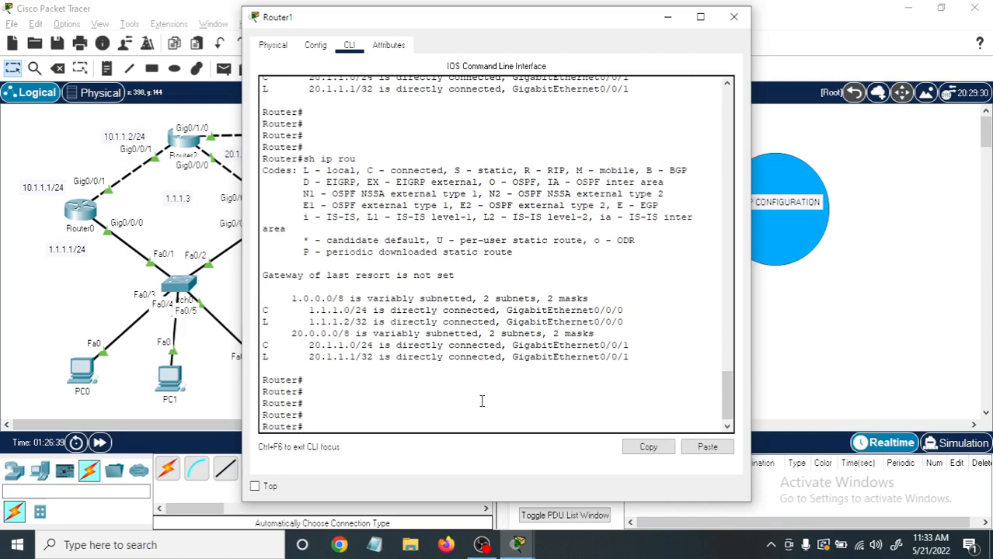
type("sh ip pro")
key("Return")
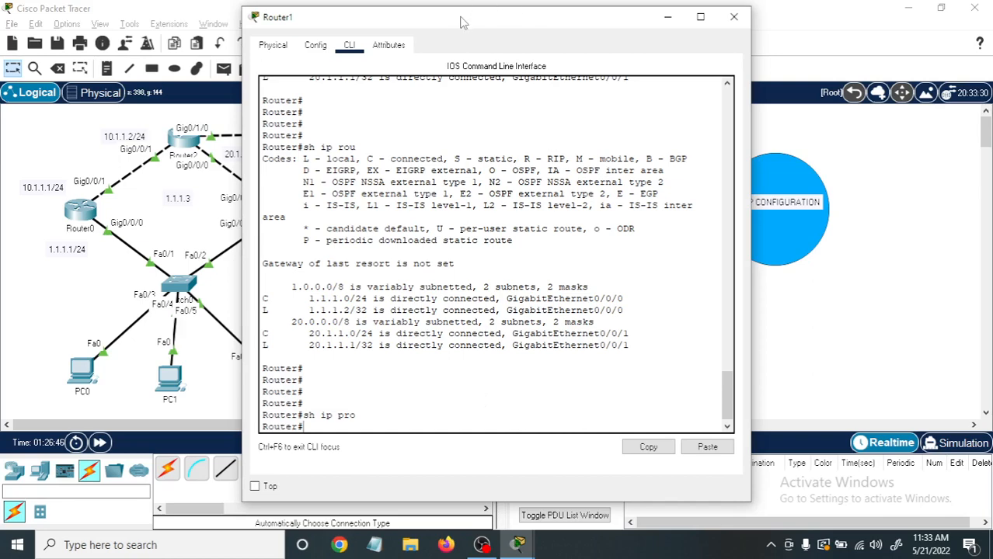
Enter global configuration mode on Router1 and open the RIP routing process with router rip.
left_click_drag(461, 19, 713, 17)
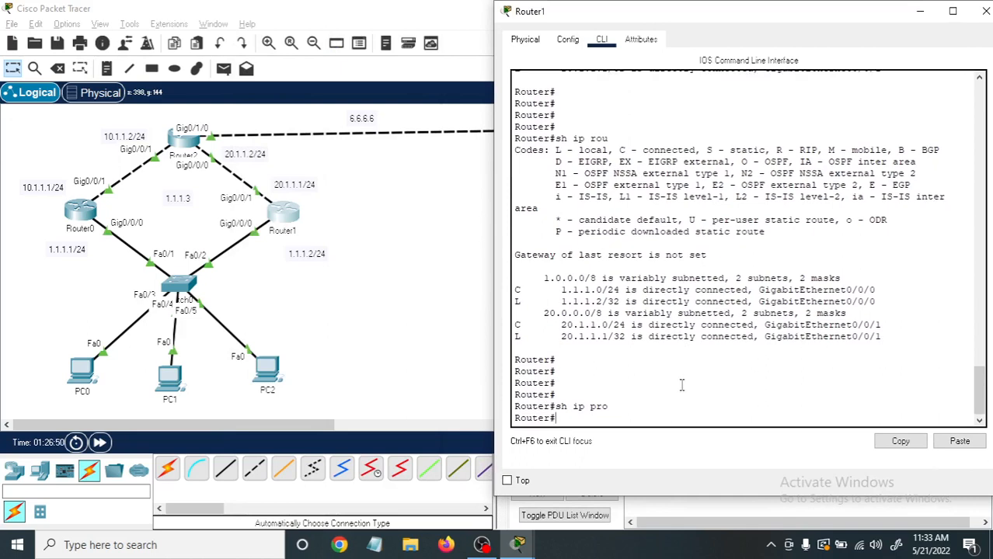
type("conf t")
key("Return")
key("Return")
key("Return")
key("Return")
key("Return")
type("rou")
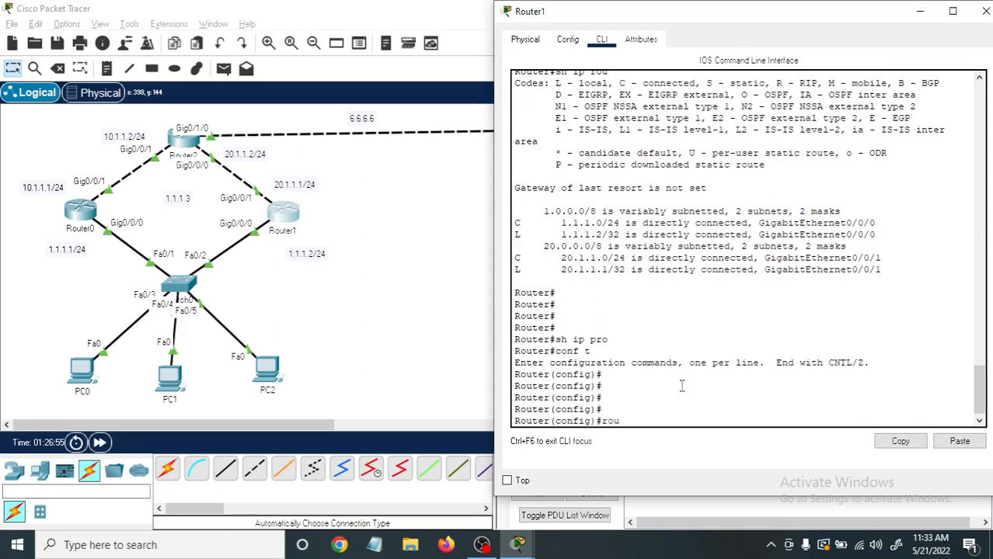
key("Tab")
type("r")
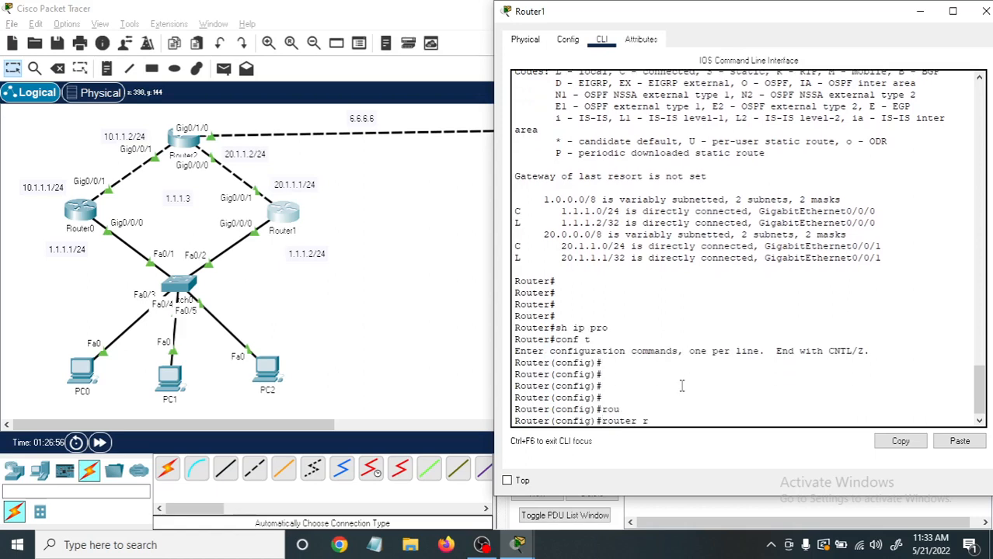
type("ip")
key("Return")
key("Return")
key("Return")
key("Return")
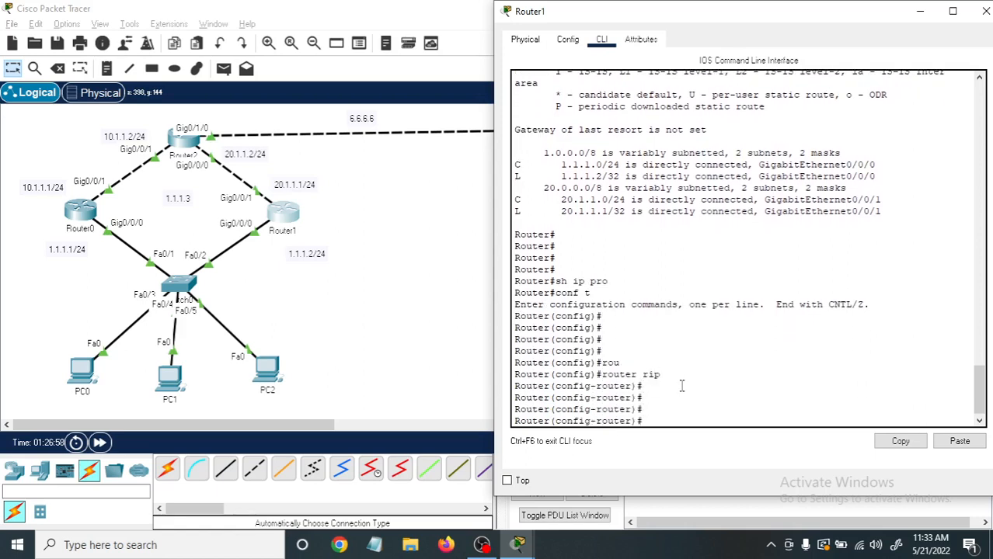
Set Router1's RIP process to version 2 and disable automatic summarization with no auto-summary.
type("ver")
key("Tab")
type("2")
key("Return")
key("Return")
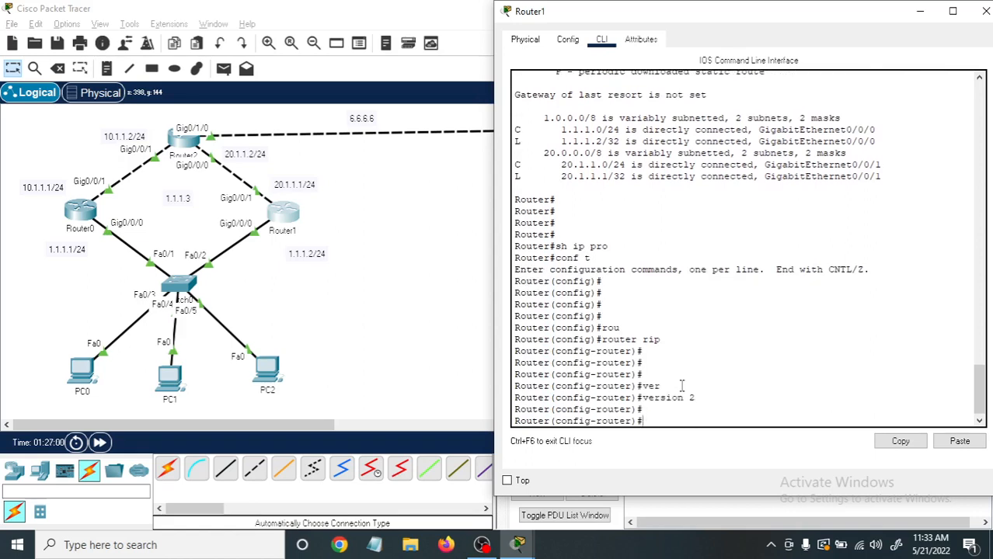
key("Return")
type("n")
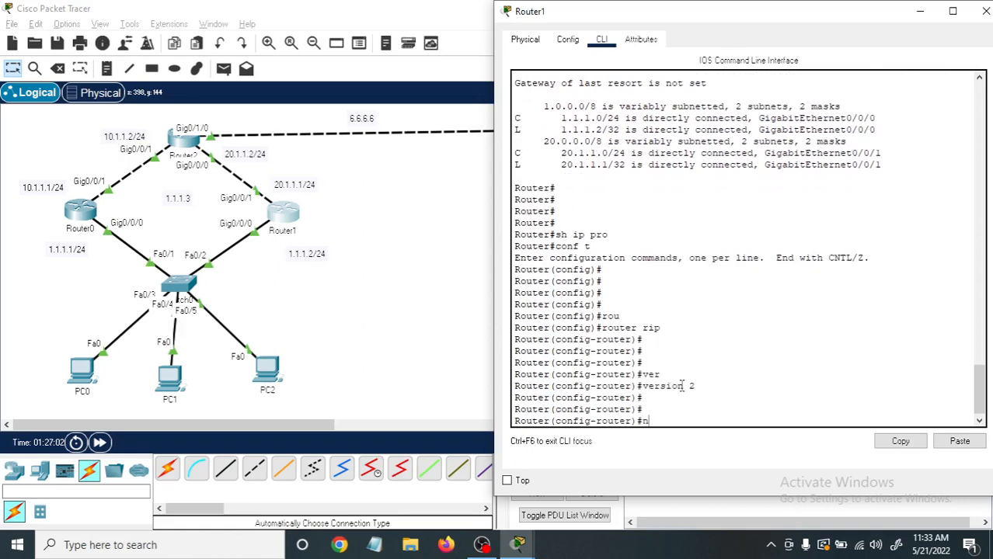
type("o au")
key("Tab")
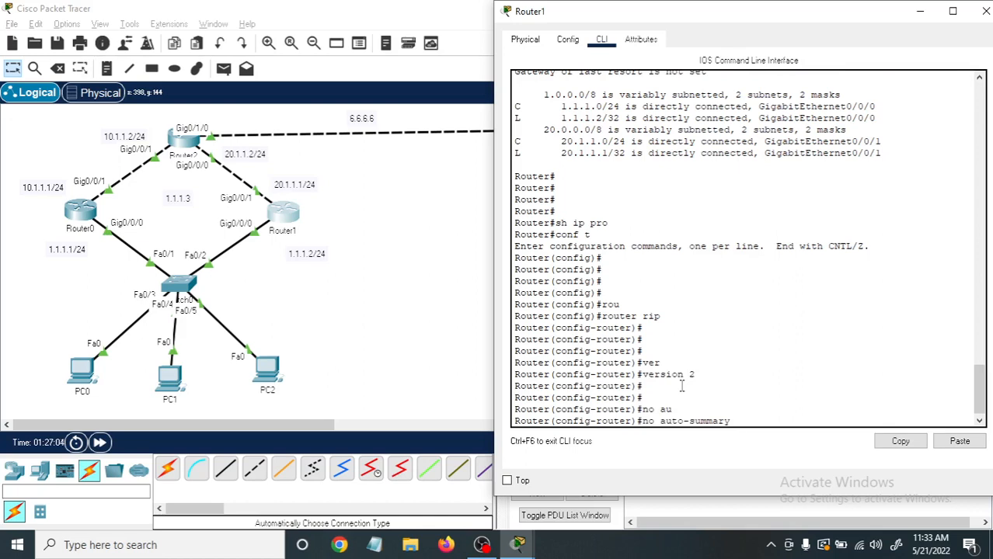
key("Return")
key("Return")
key("Return")
Advertise the network 1.1.1.0 in Router1's RIP process.
type("net")
key("Tab")
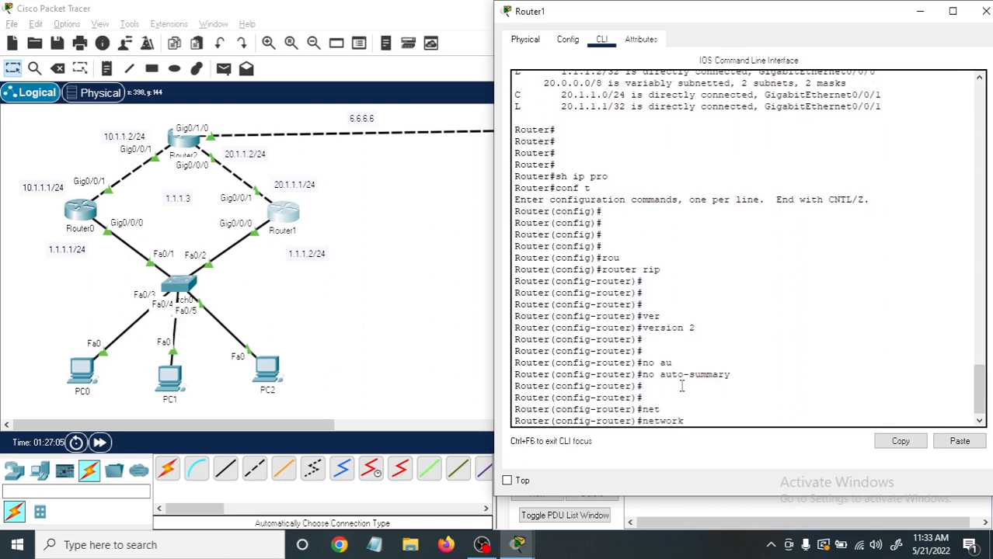
type("1.1.1.0")
key("Return")
Advertise the network 20.1.1.0 in Router1's RIP process and return to privileged EXEC mode.
key("Up")
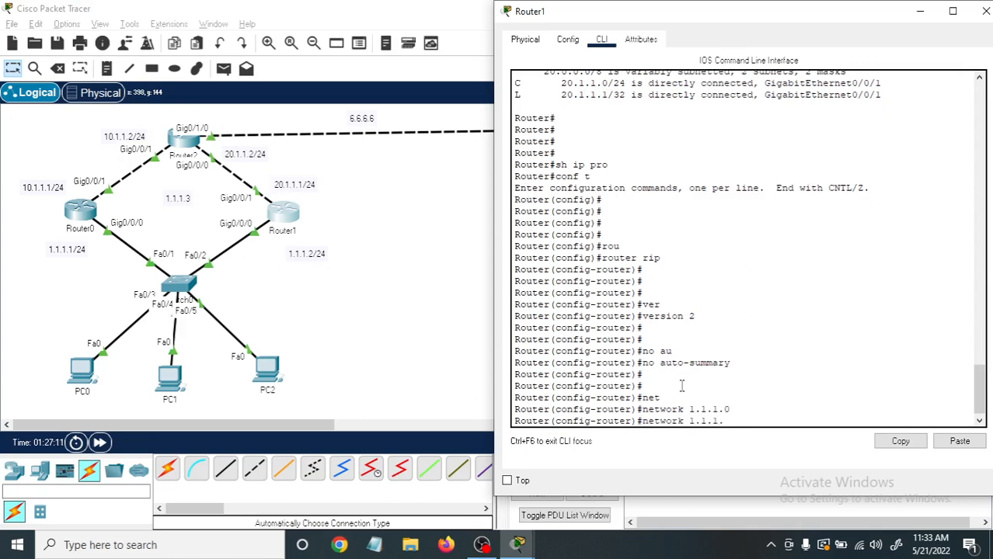
key("BackSpace")
key("BackSpace")
key("BackSpace")
key("BackSpace")
key("BackSpace")
key("BackSpace")
key("BackSpace")
type("20.1.1.0")
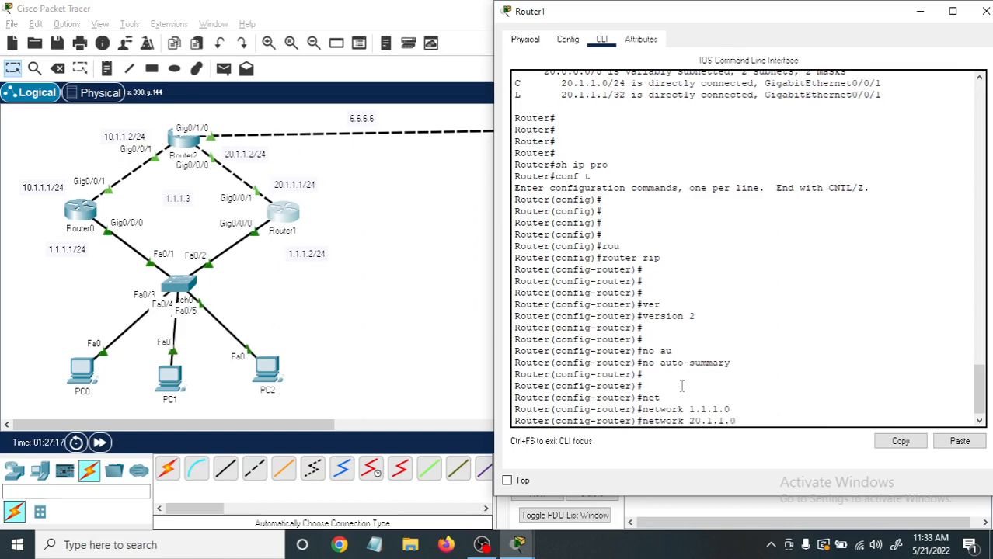
key("Return")
key("Return")
key("Return")
key("Return")
key("Return")
key("ctrl+z")
key("Return")
key("Return")
key("Return")
key("Return")
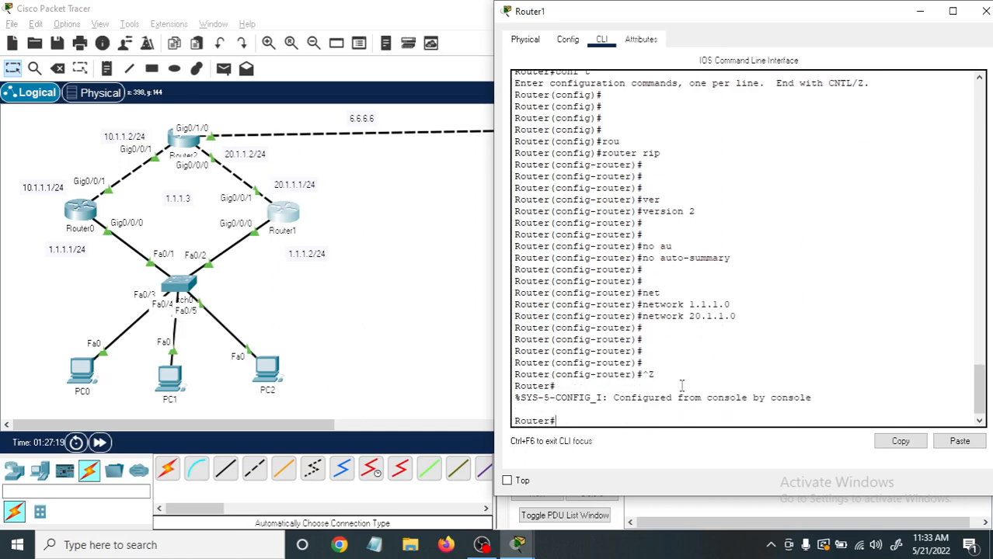
Display Router1's routing table with sh ip rou, examine the RIP entry for 6.6.6.6, and close the router window.
type("sh ip rou")
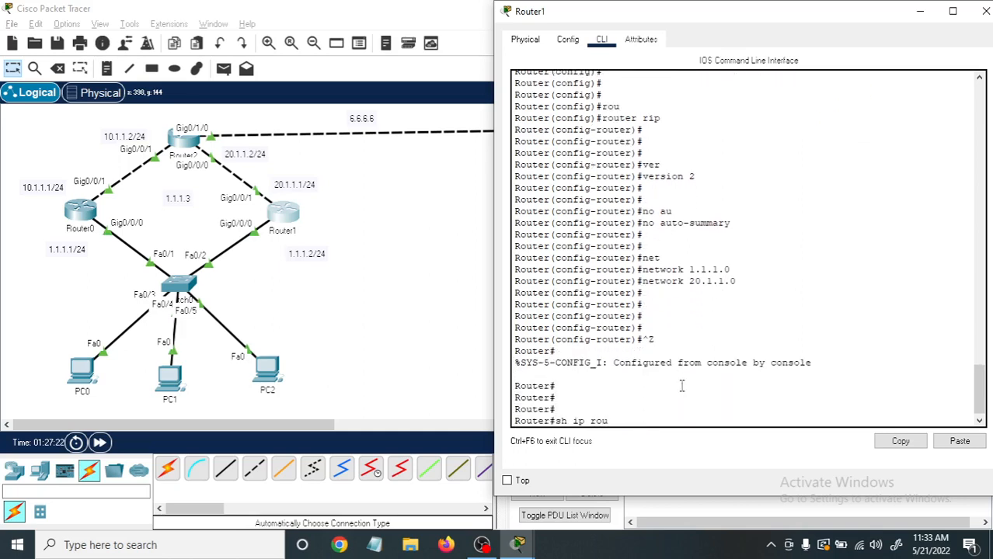
key("Return")
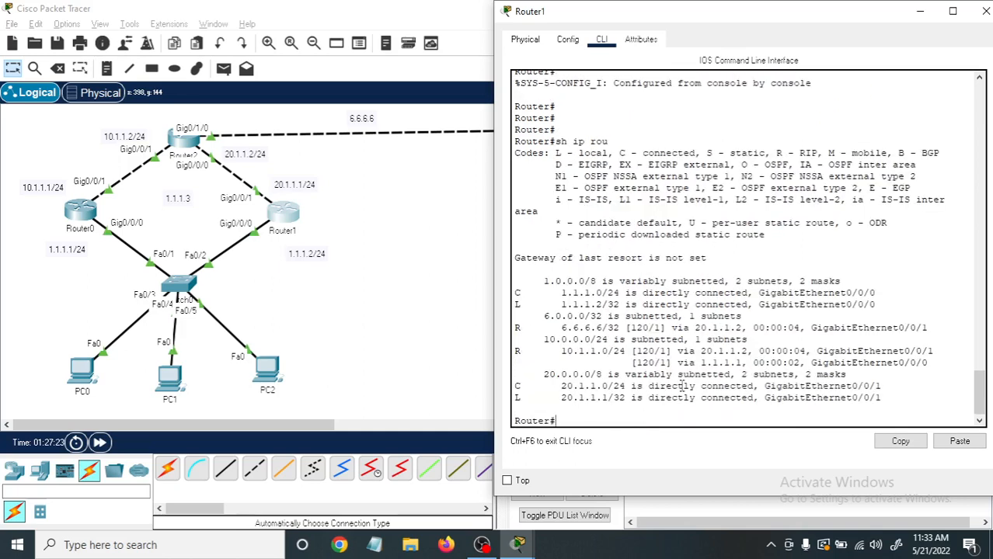
left_click_drag(515, 328, 534, 328)
left_click(984, 11)
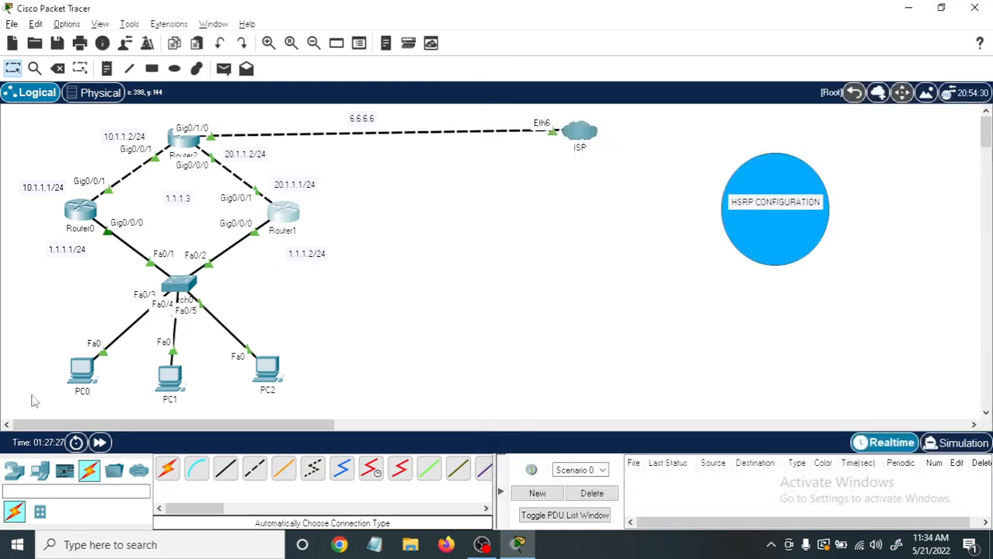
Open PC2, dismiss the mail configuration and mail browser, and bring up its Command Prompt.
left_click(268, 377)
left_click(306, 362)
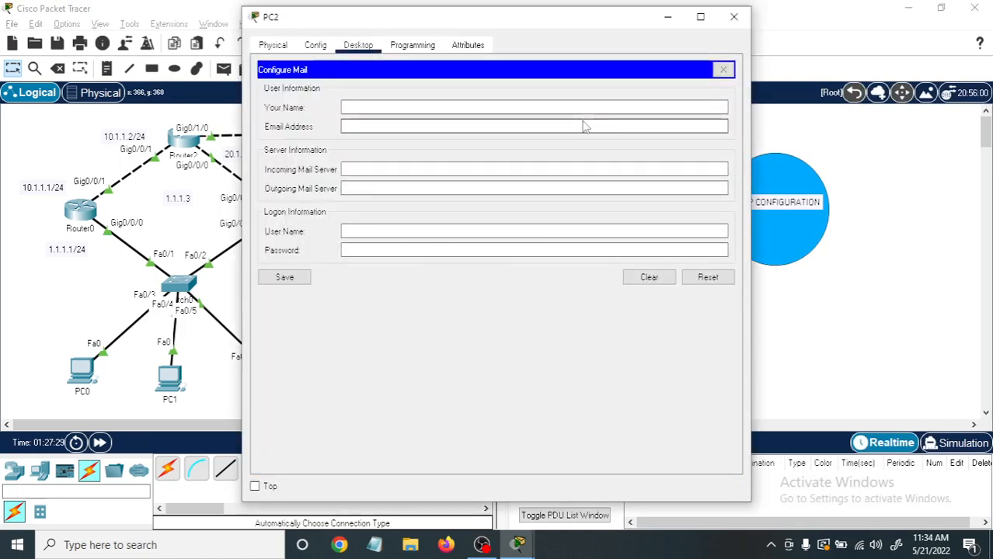
left_click(723, 70)
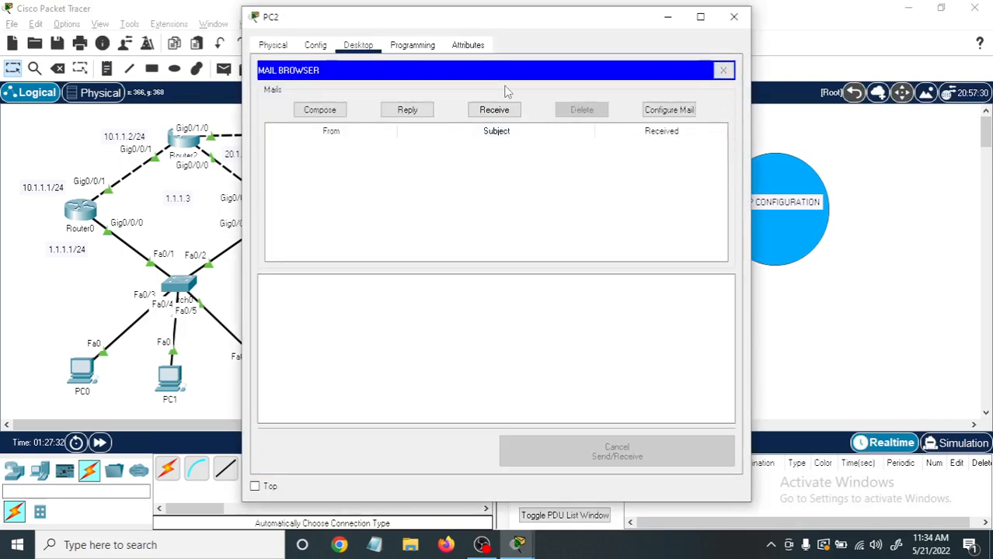
left_click(723, 70)
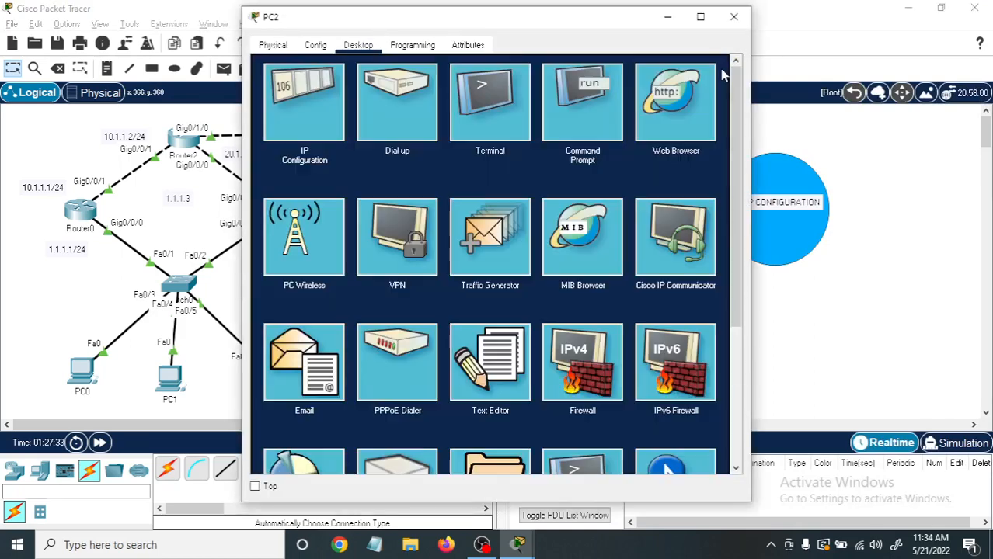
left_click(573, 126)
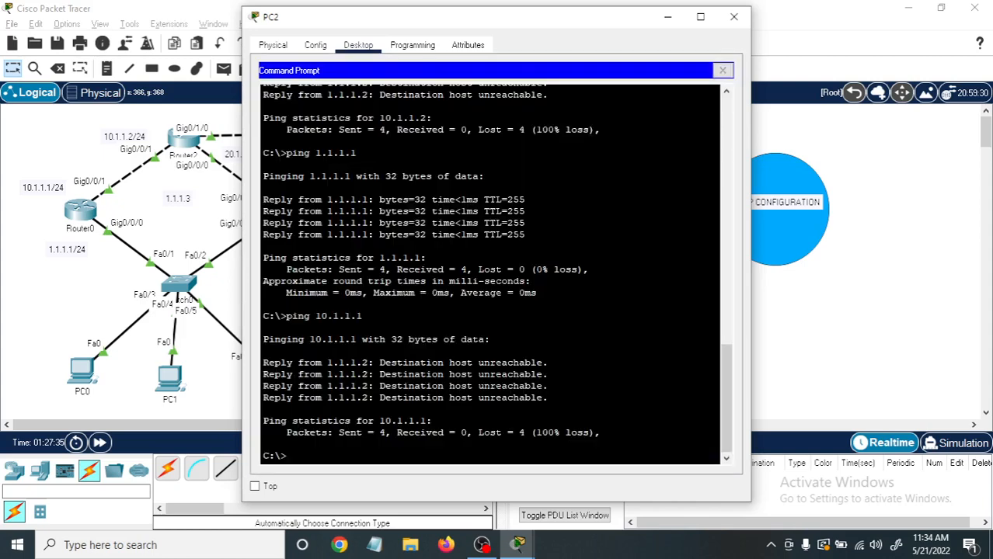
Review PC2's earlier ping to 10.1.1.2 and ping 10.1.1.2 again.
scroll(497, 275, "up", 4)
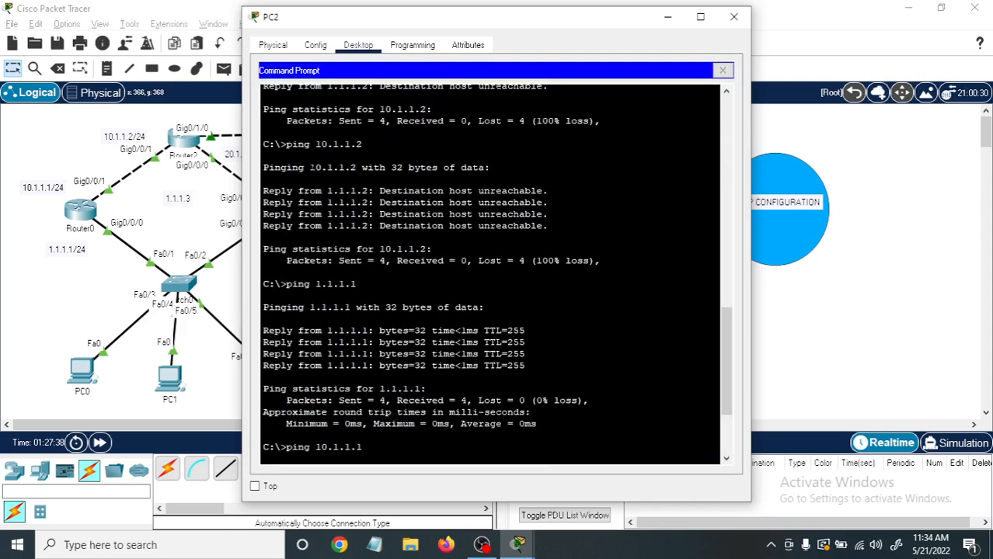
left_click_drag(317, 144, 362, 145)
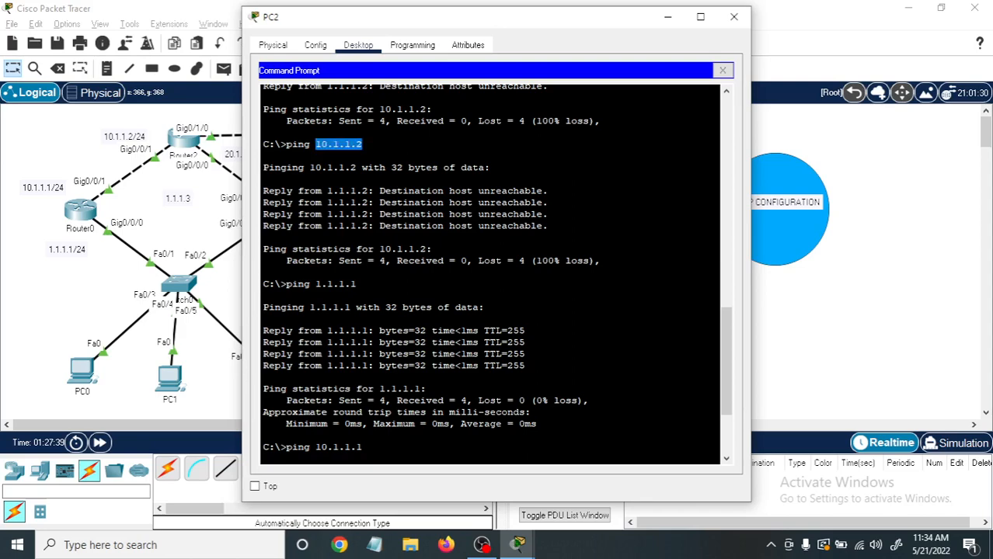
scroll(364, 148, "down", 3)
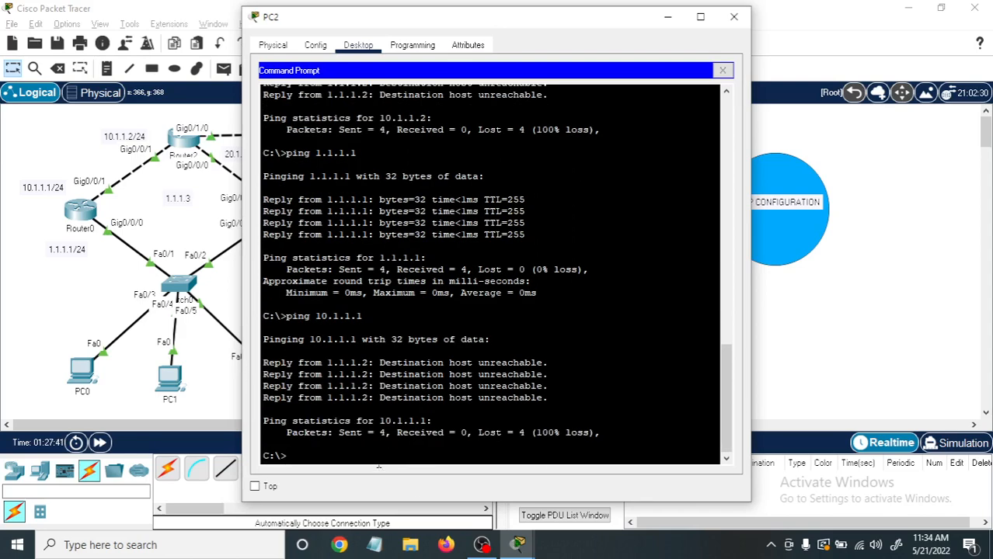
key("Up")
key("BackSpace")
type("2")
key("Return")
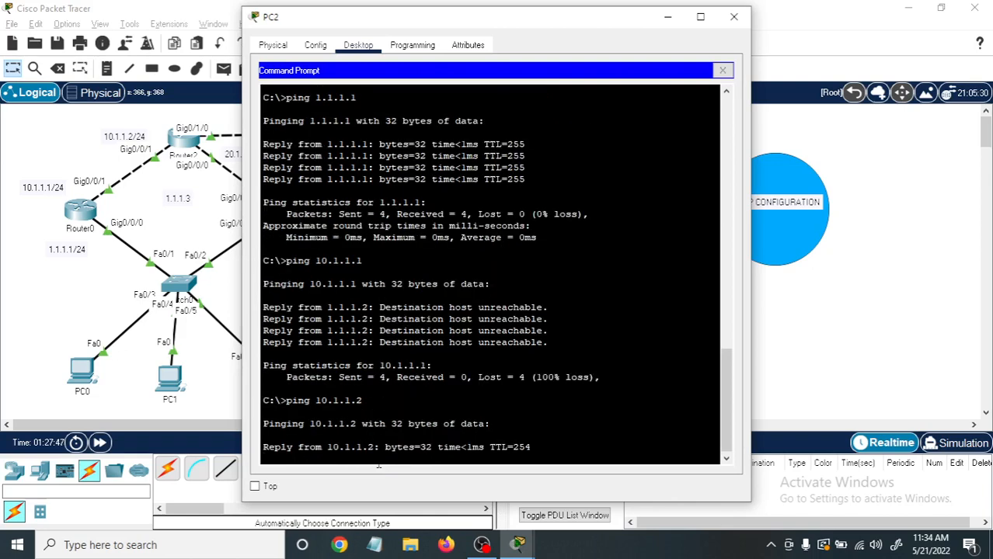
Move PC2's window clear of the topology diagram and ping Router0's address 10.1.1.1.
left_click_drag(487, 24, 730, 0)
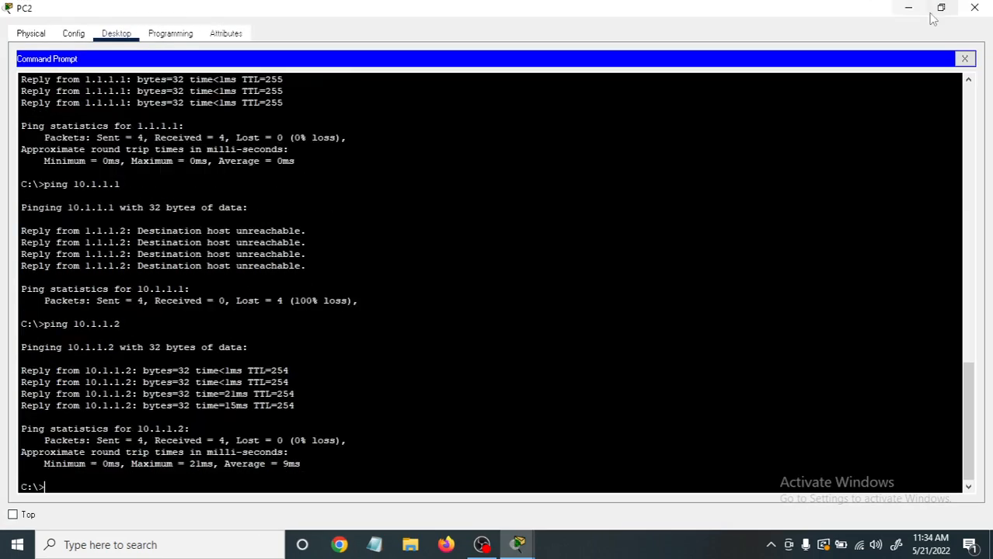
left_click(937, 11)
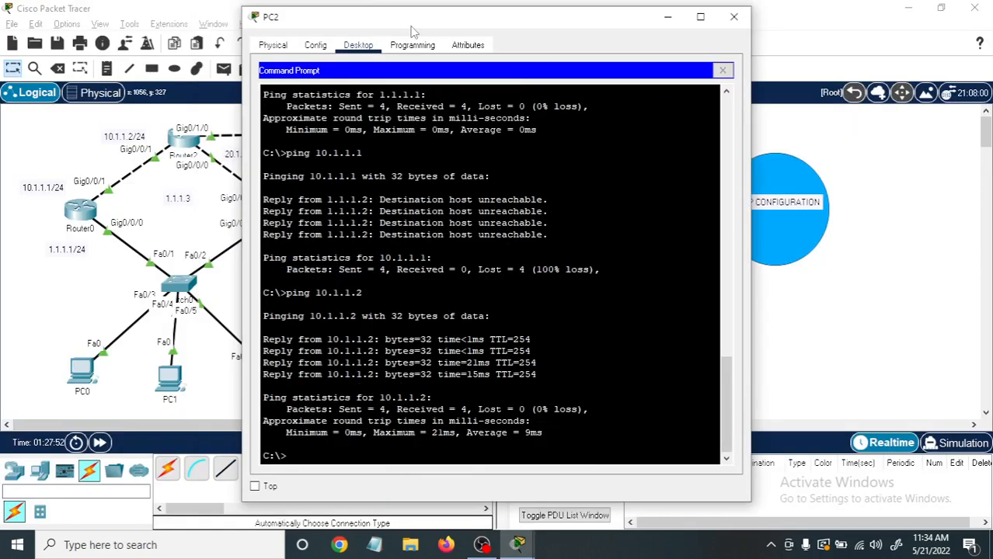
left_click_drag(412, 28, 626, 32)
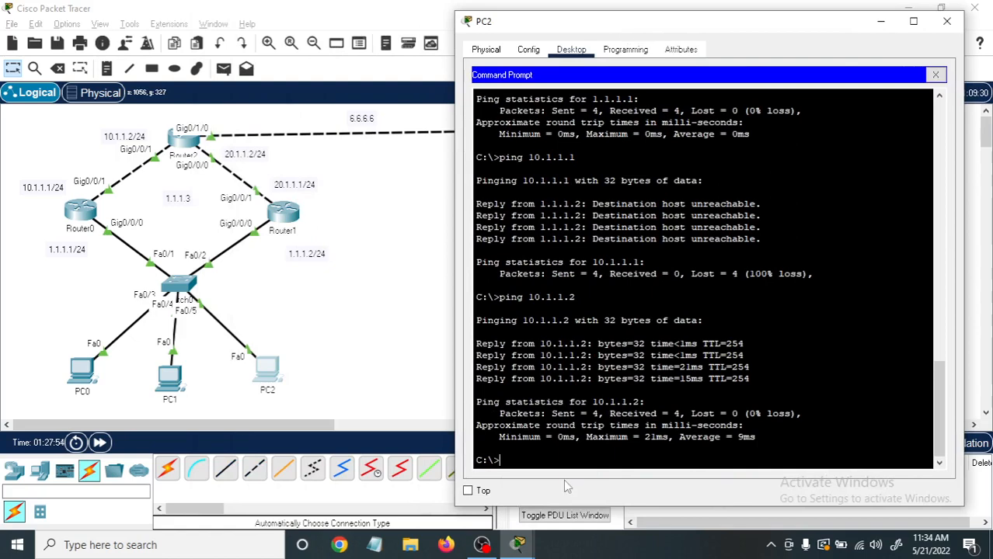
key("Up")
key("Return")
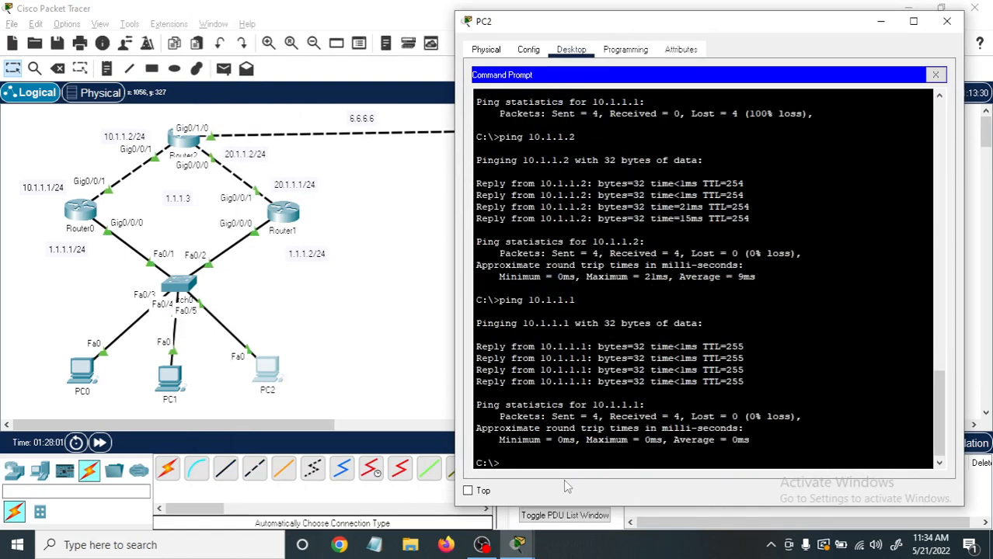
Ping Router2's loopback 6.6.6.6 from PC2 and close the PC window.
key("Up")
key("BackSpace")
key("BackSpace")
key("BackSpace")
type("6")
key("Return")
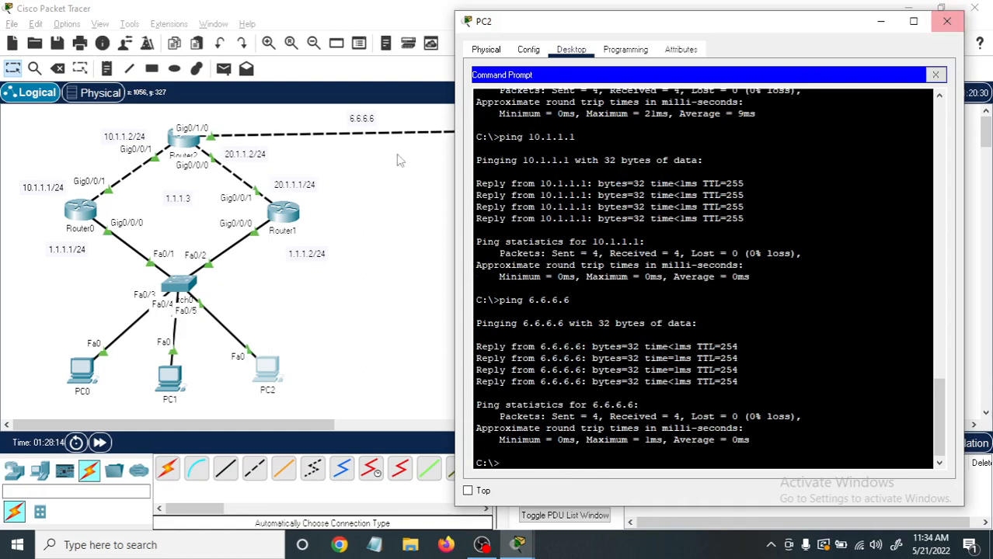
left_click(946, 20)
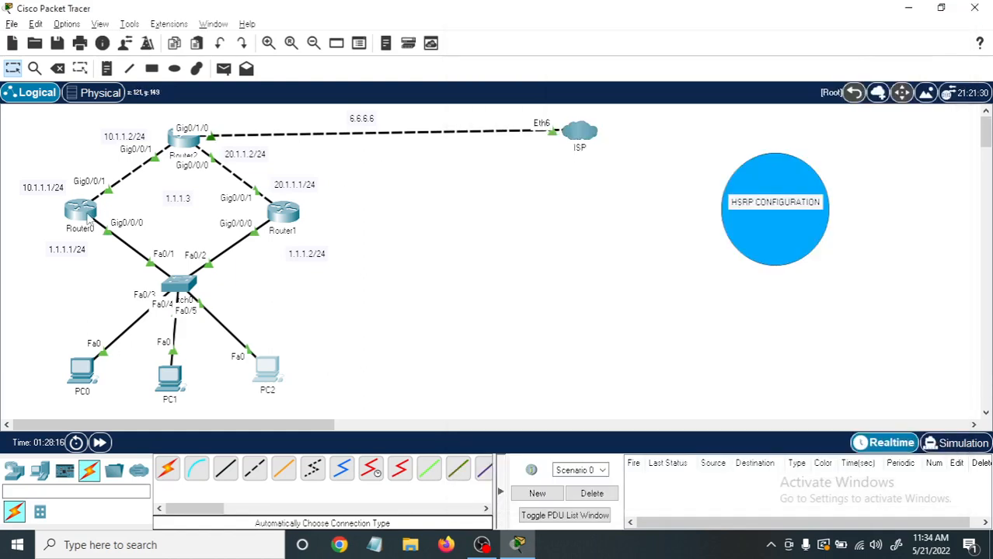
Open Router0's CLI and ping Router1's address 20.1.1.1 again.
left_click(85, 215)
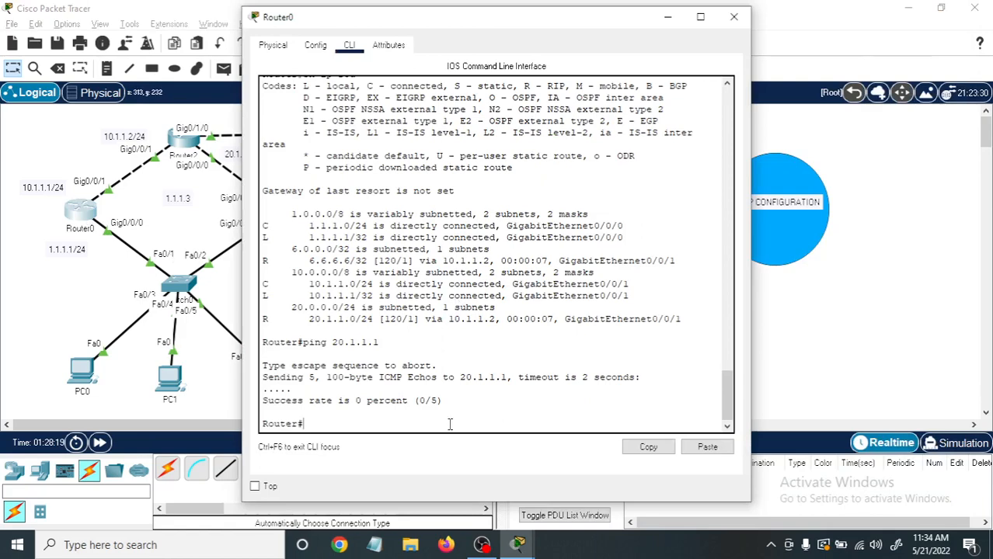
key("Up")
key("Return")
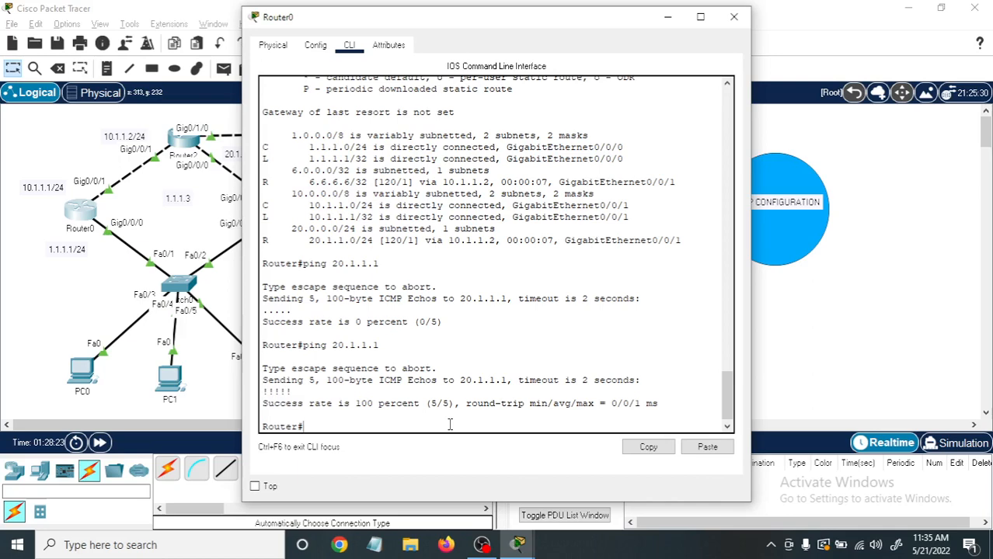
Display Router0's routing table with sh ip rou, examine the RIP entries for 6.6.6.6 and 20.1.1.0, and close the router window.
type("sh ip rou")
key("Return")
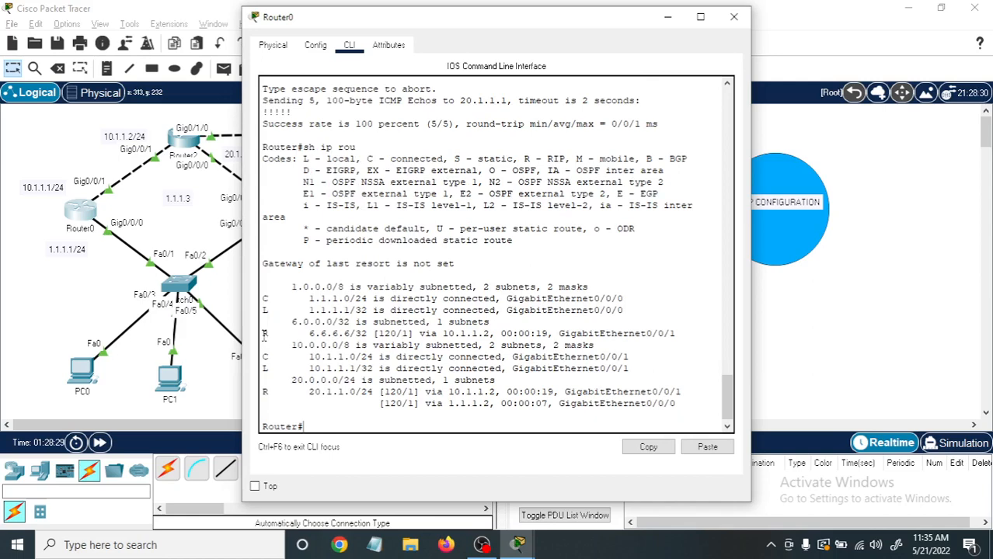
left_click_drag(264, 334, 292, 333)
left_click_drag(266, 393, 265, 404)
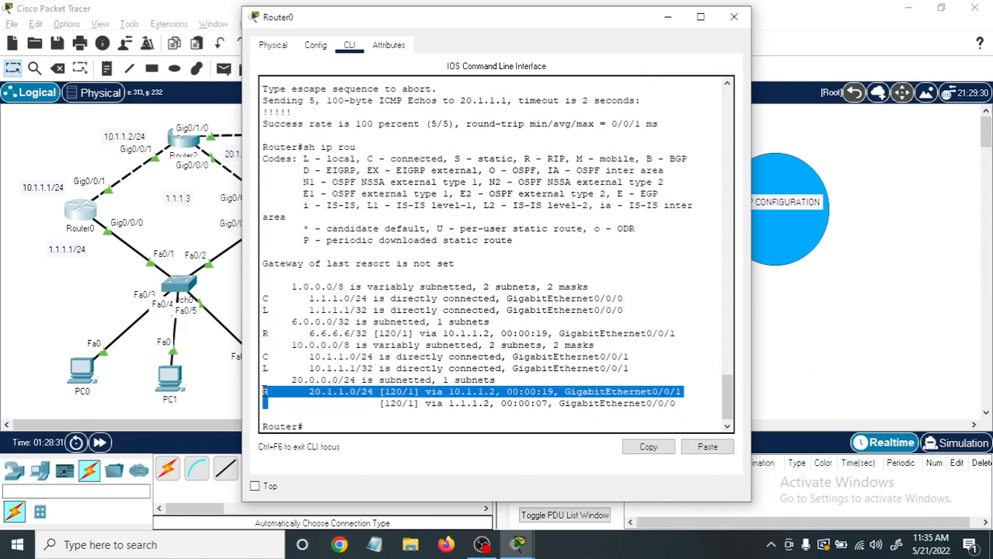
left_click_drag(264, 333, 299, 333)
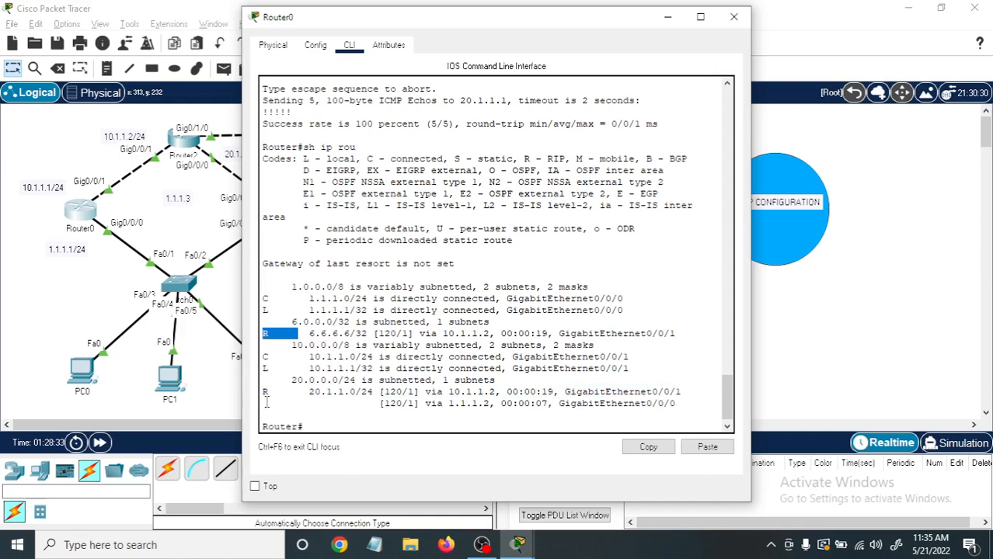
left_click_drag(266, 394, 269, 404)
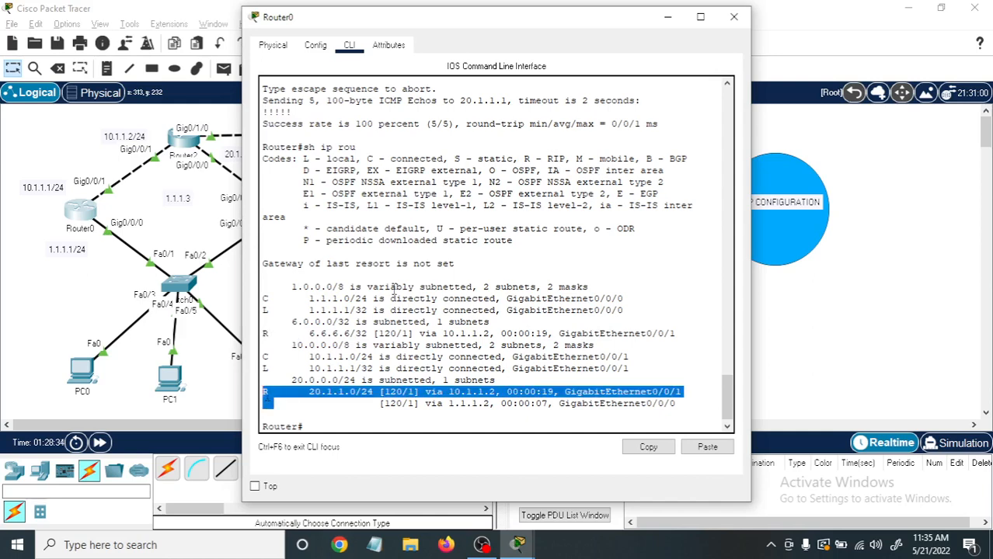
left_click(733, 17)
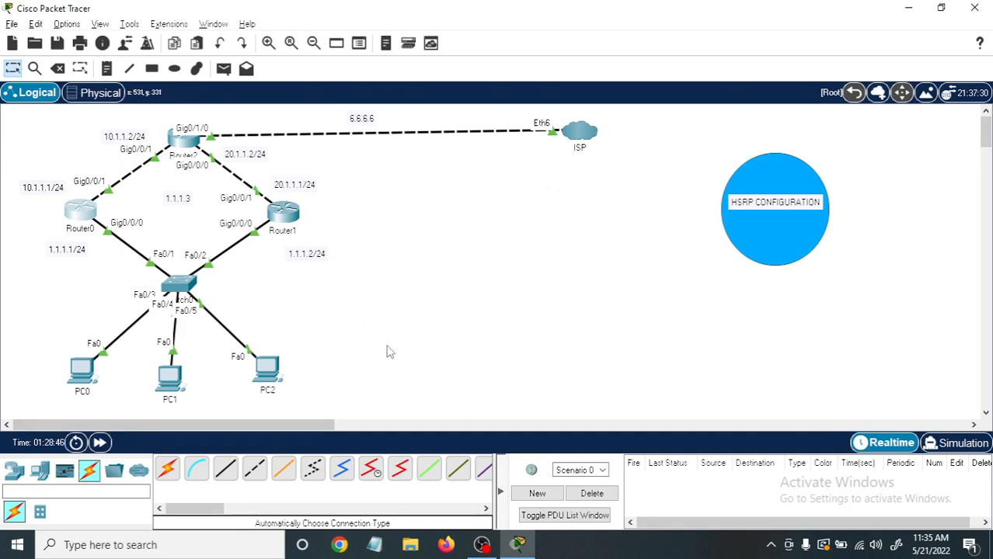
Set PC2's default gateway to 1.1.1.3 in its IP configuration and close the configuration.
left_click(263, 380)
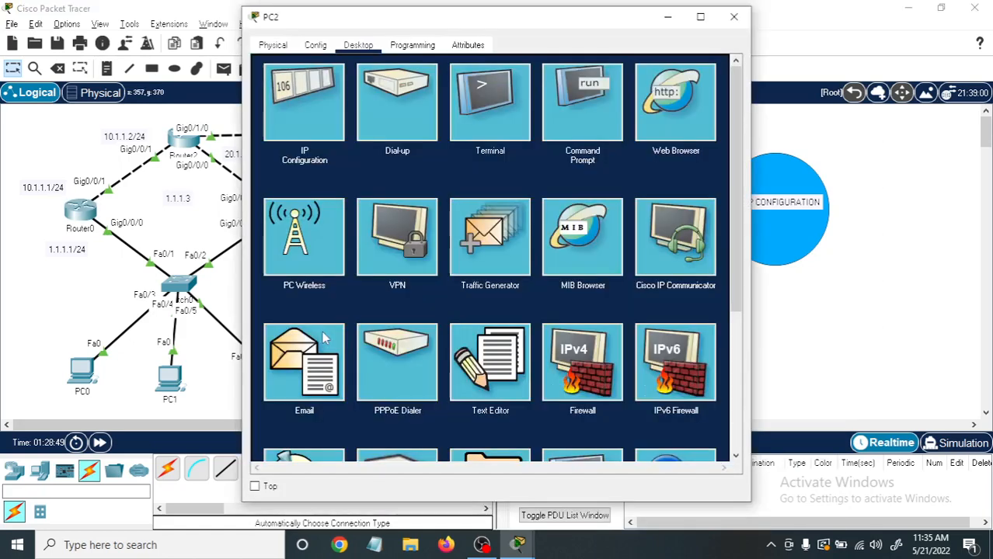
left_click(287, 129)
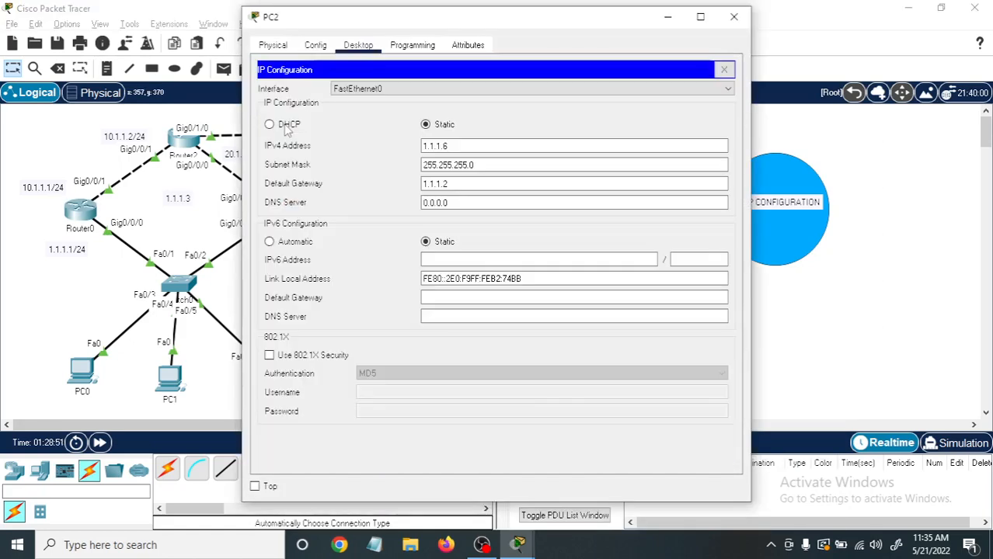
left_click(448, 183)
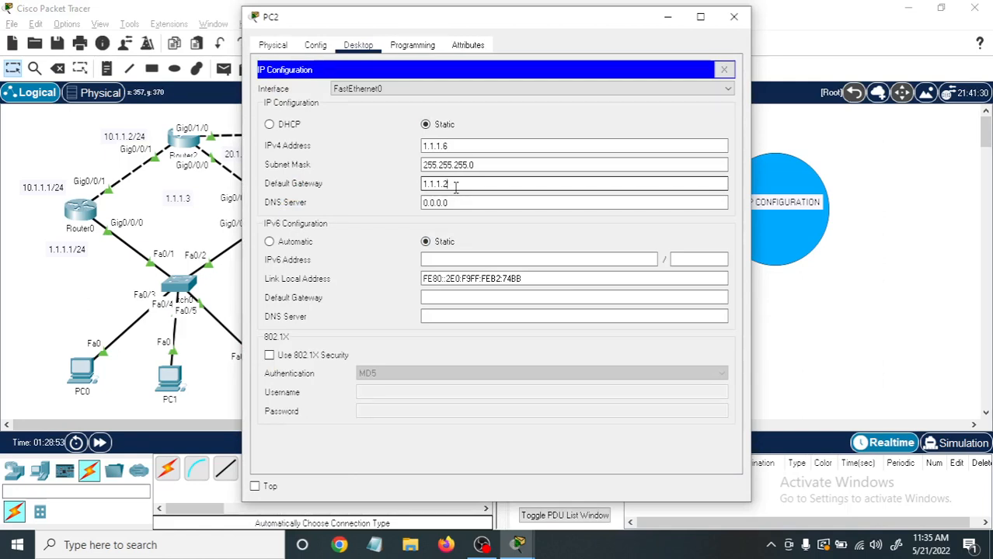
key("BackSpace")
type("3")
left_click(725, 71)
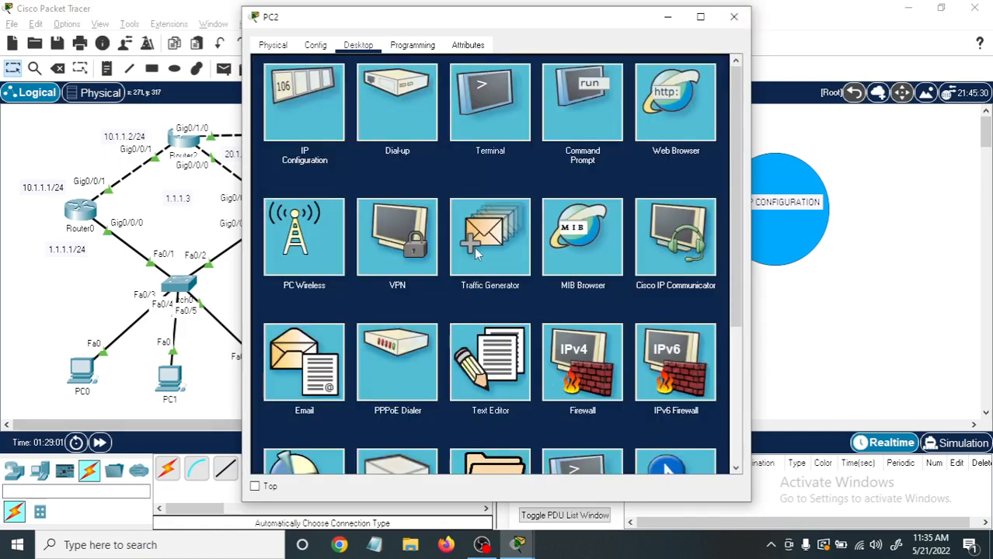
left_click(568, 130)
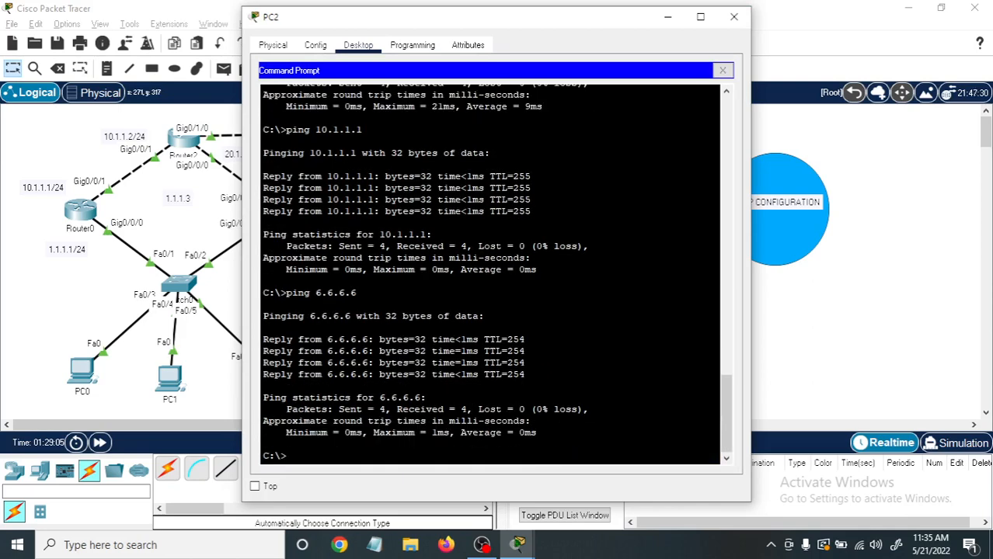
key("Escape")
key("p")
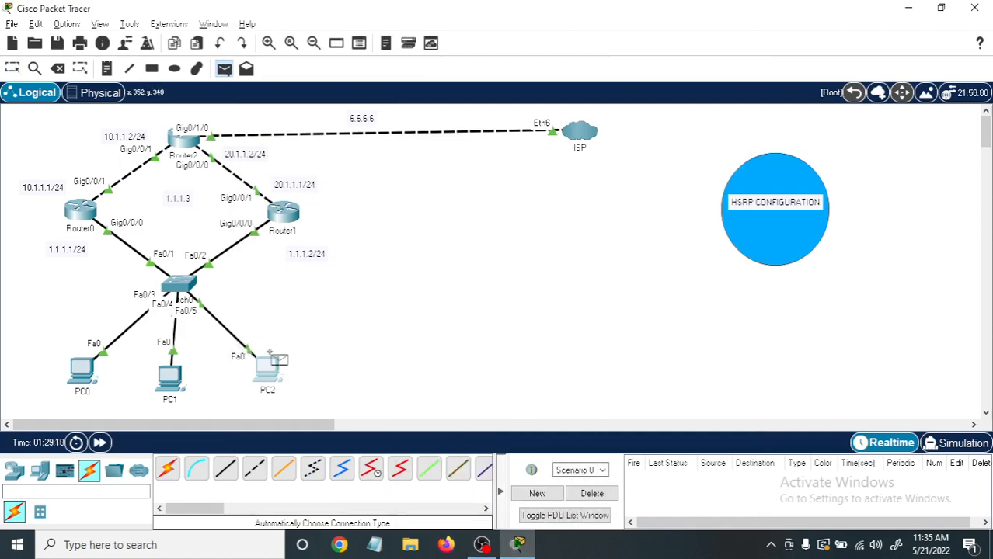
left_click(14, 69)
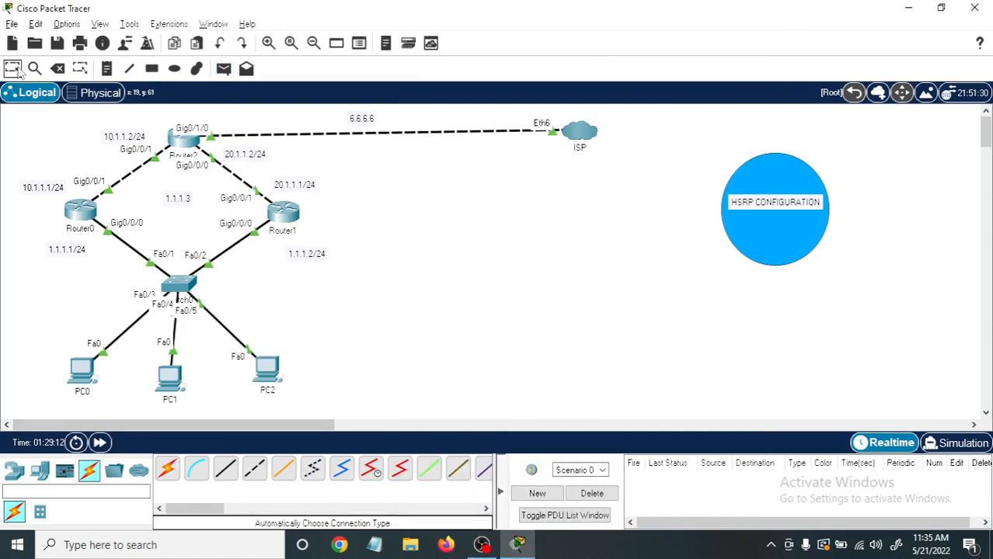
left_click(273, 369)
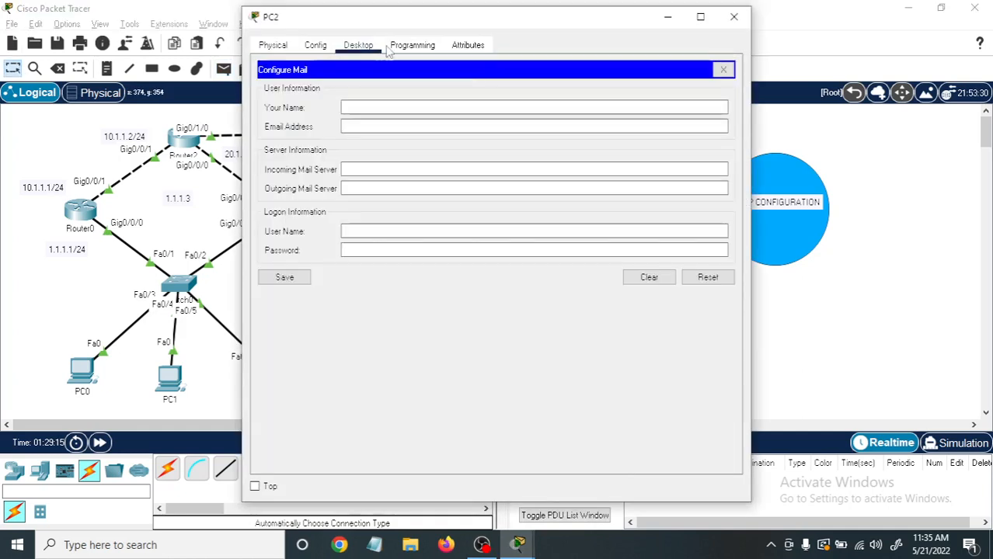
left_click(722, 71)
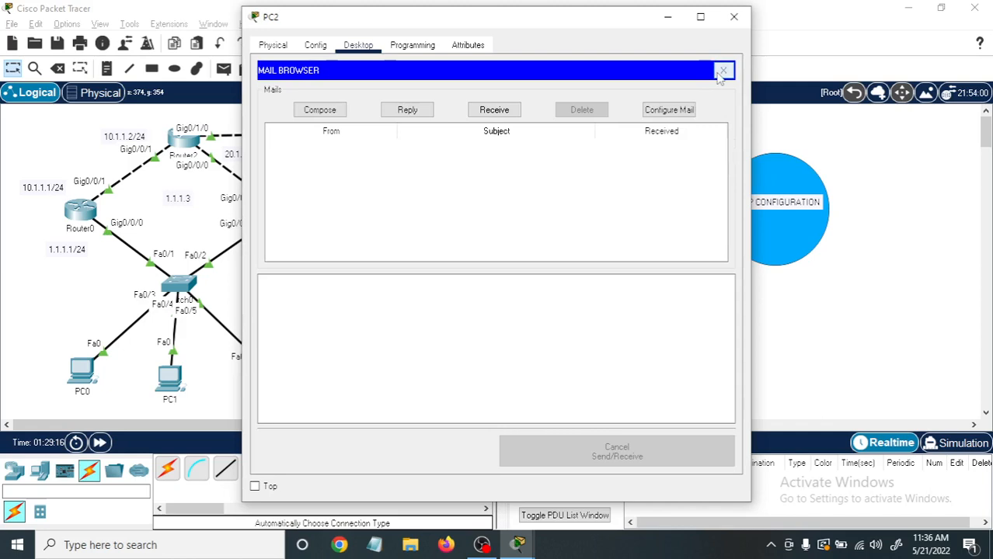
left_click(316, 45)
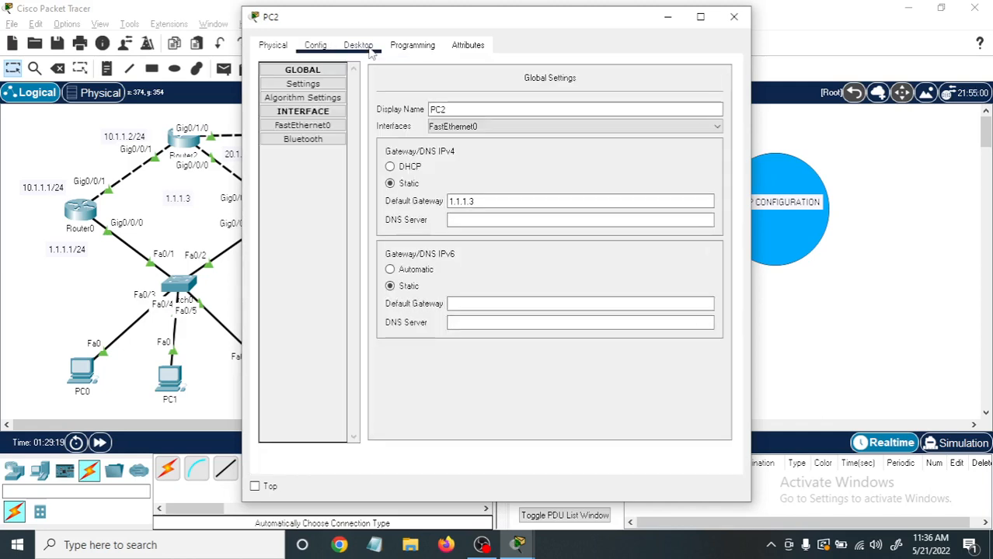
left_click(406, 47)
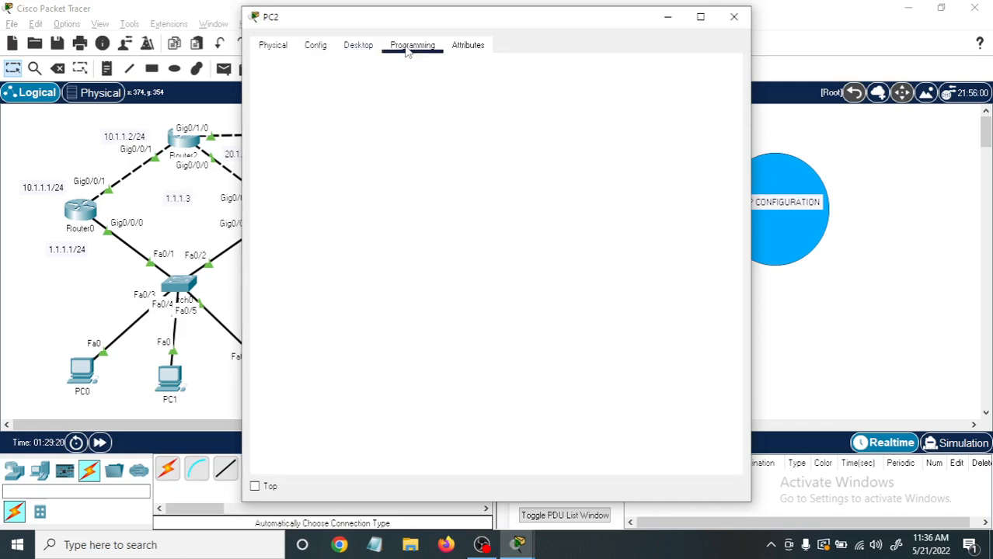
left_click(358, 45)
left_click(725, 68)
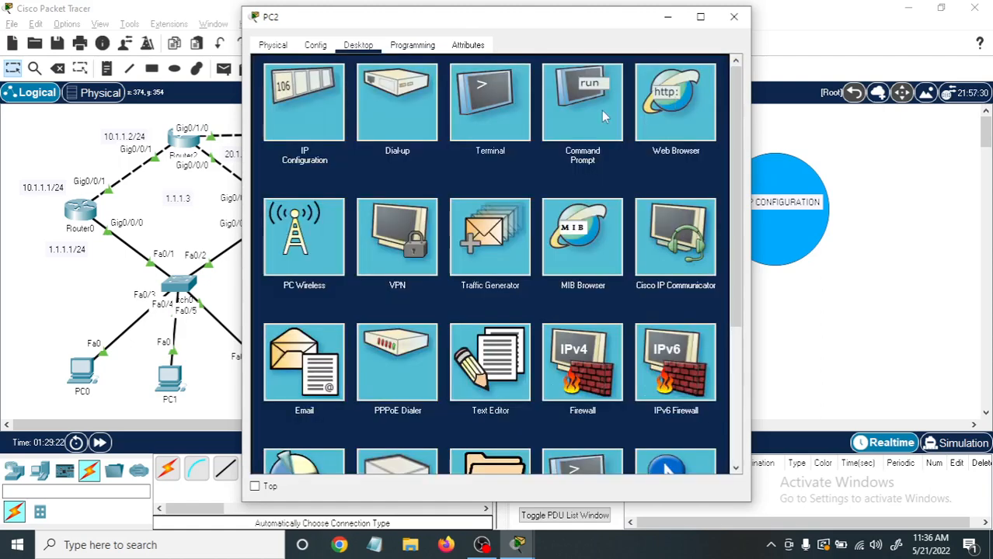
Start a continuous ping to 6.6.6.6 from PC2's command prompt and keep its window on top, clear of the topology diagram.
left_click(601, 110)
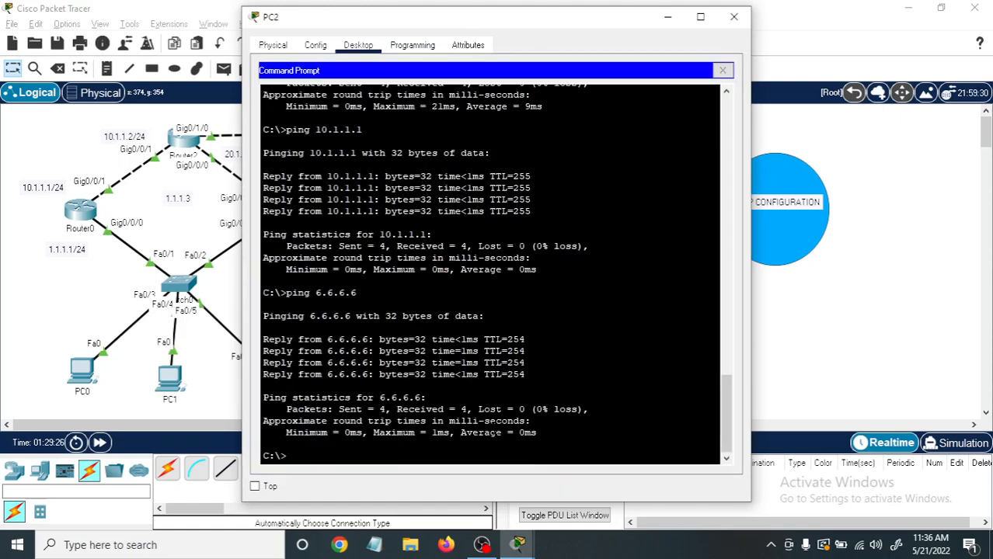
type("ping -t 6.")
type("6.6.6")
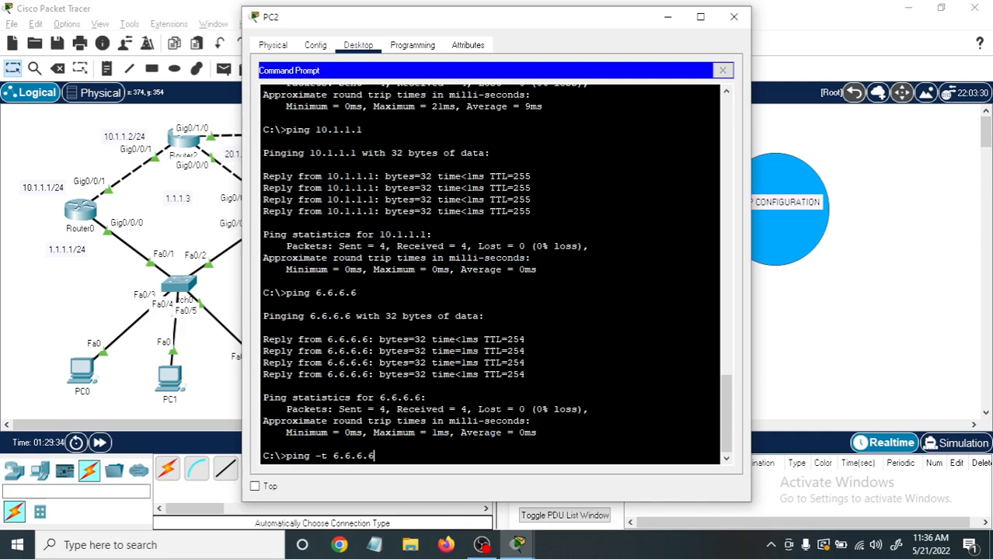
key("Return")
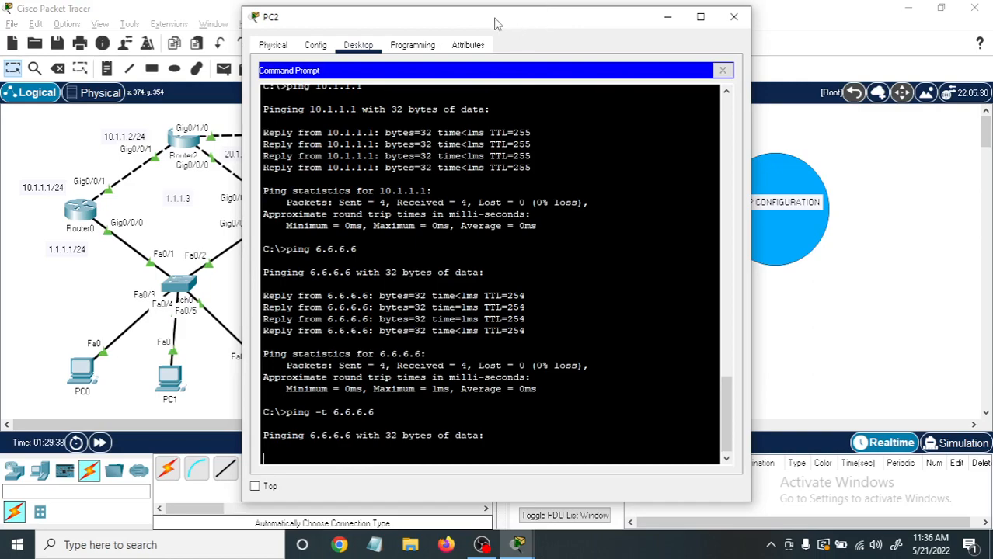
left_click_drag(508, 26, 952, 22)
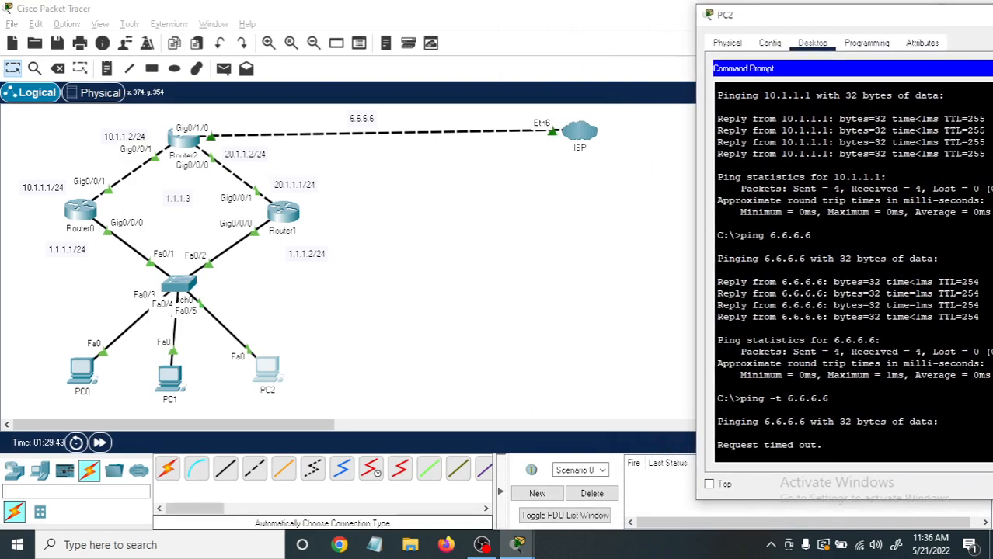
left_click(708, 484)
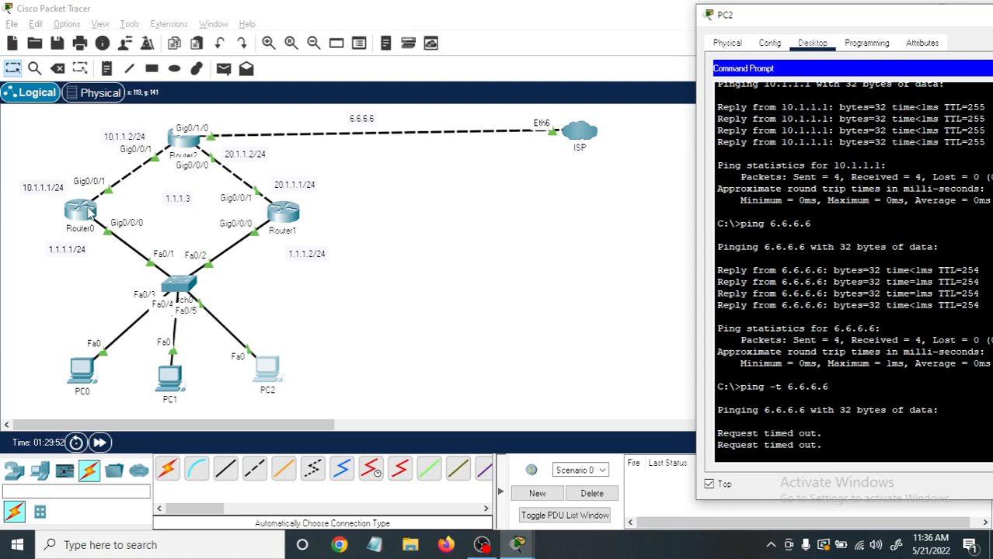
Open Router0's CLI with its window kept on top beside PC2's window, and bring up a fresh prompt.
left_click(85, 212)
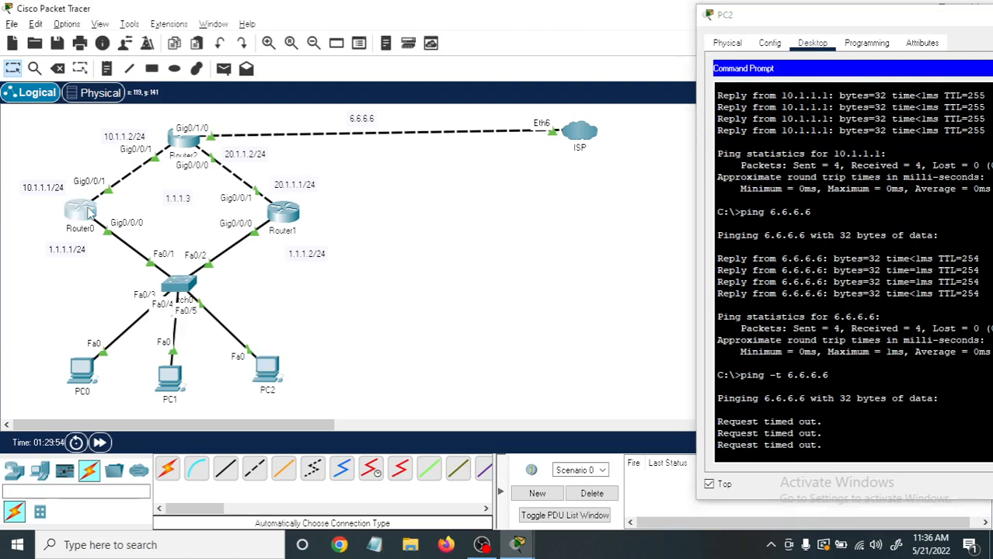
left_click_drag(540, 23, 491, 24)
left_click(206, 488)
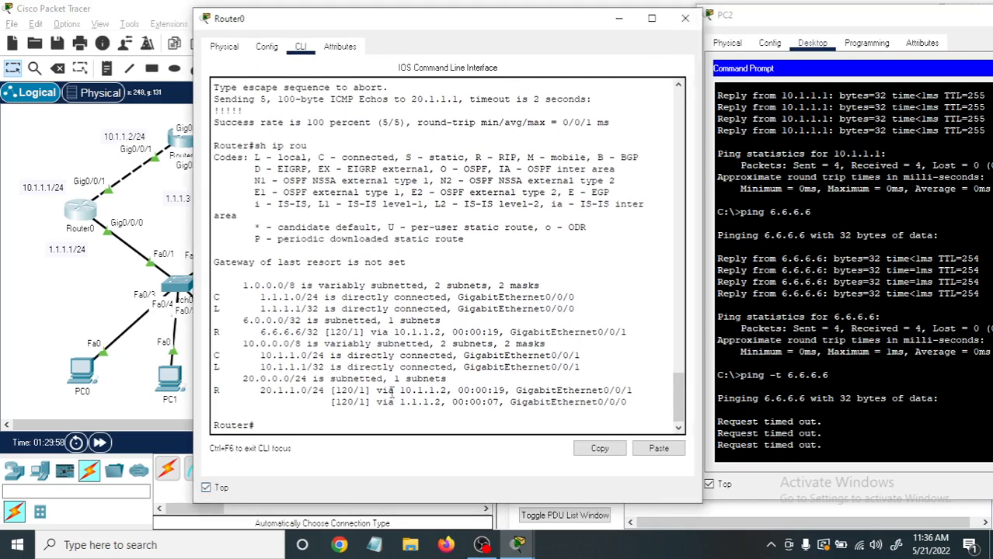
key("Return")
key("Return")
key("Return")
key("Return")
key("Return")
key("Return")
key("Return")
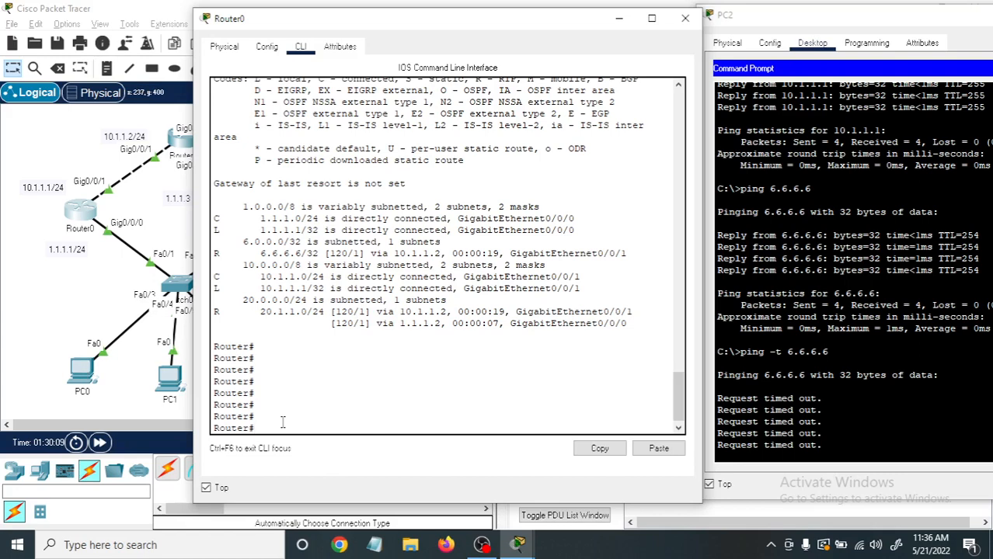
Enter Router0's global configuration mode with conf t and open interface gig0/0/0 for configuration.
type("conf t")
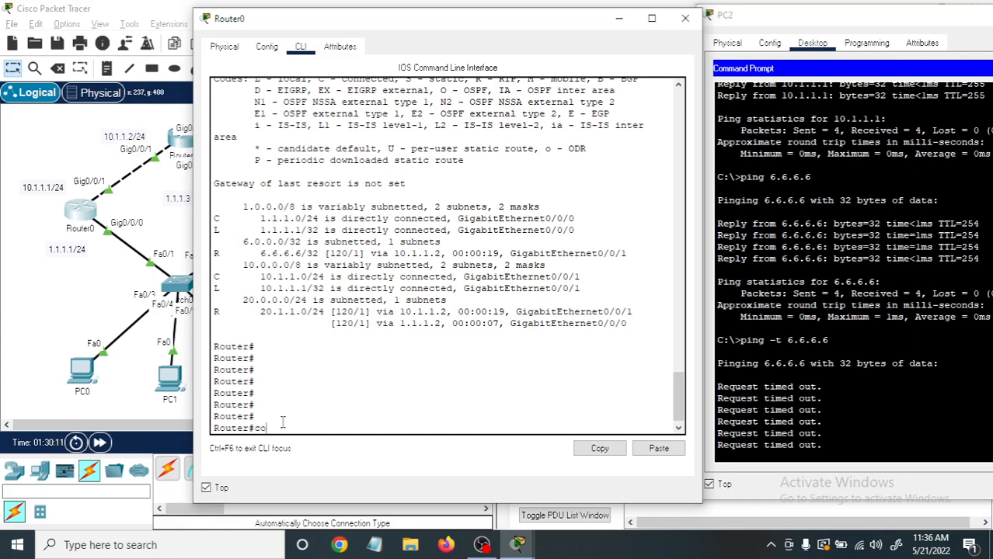
key("Return")
key("Return")
key("Return")
key("Return")
key("Return")
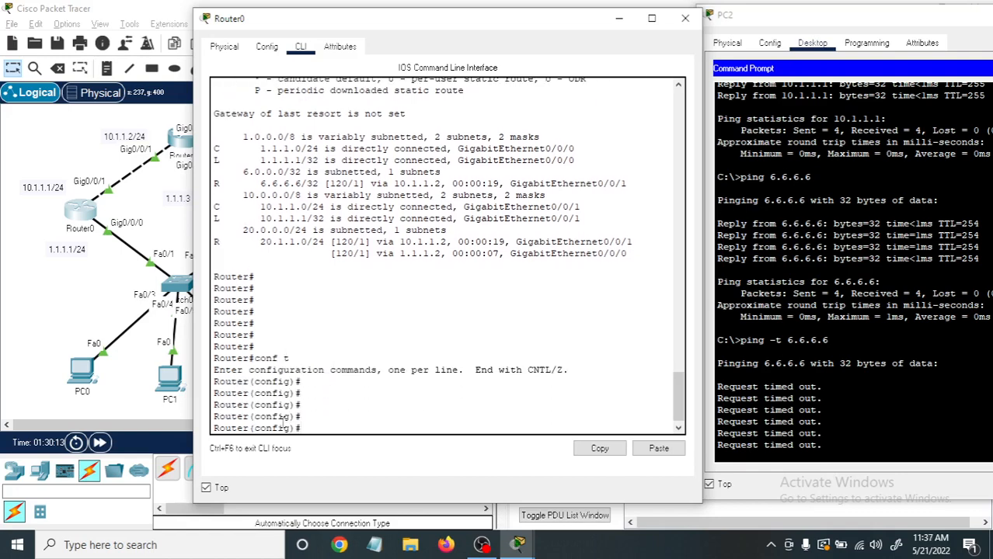
type("int gigi")
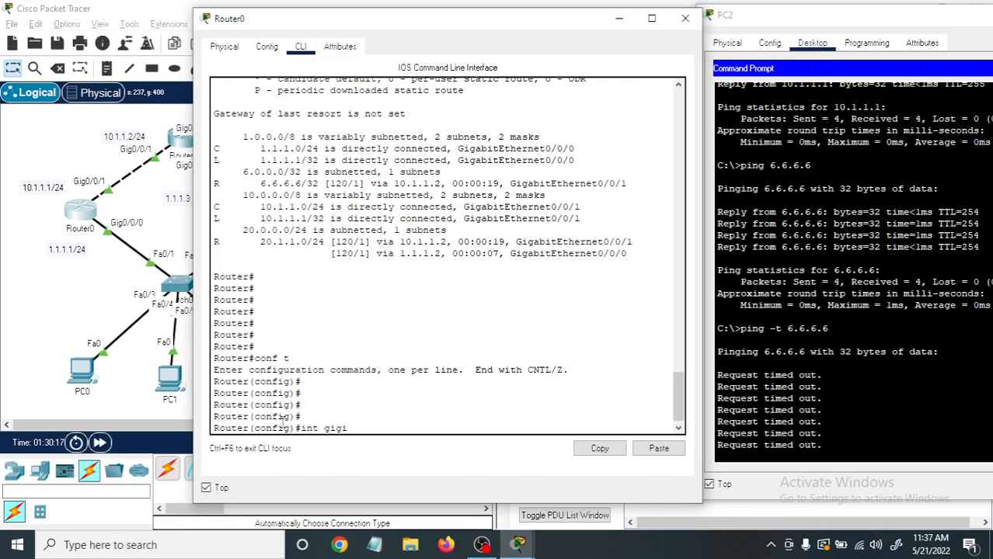
type("/0/0")
key("Return")
key("Return")
key("Return")
key("Return")
key("Return")
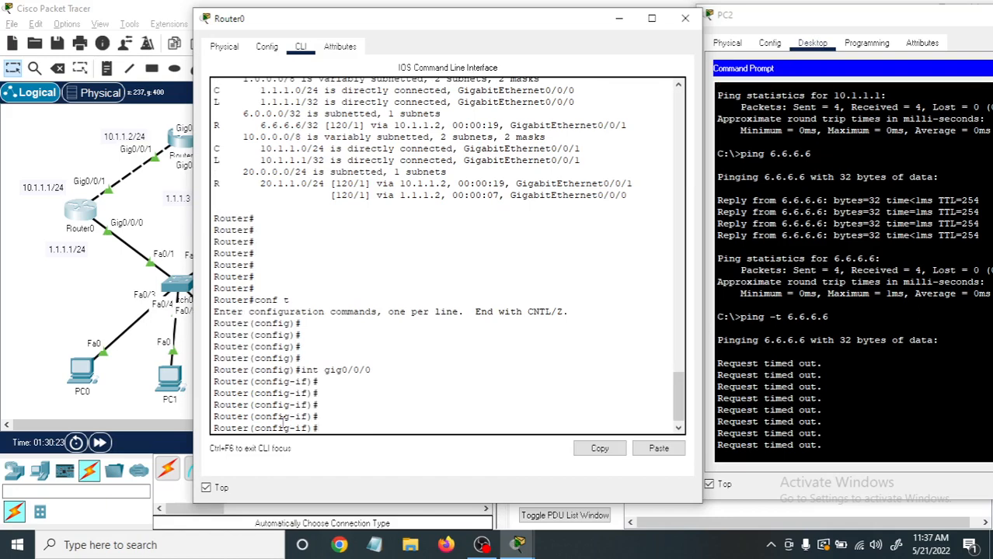
List the options of the standby command on Router0's gig0/0/0 interface and examine the group number range.
type("sta")
key("Tab")
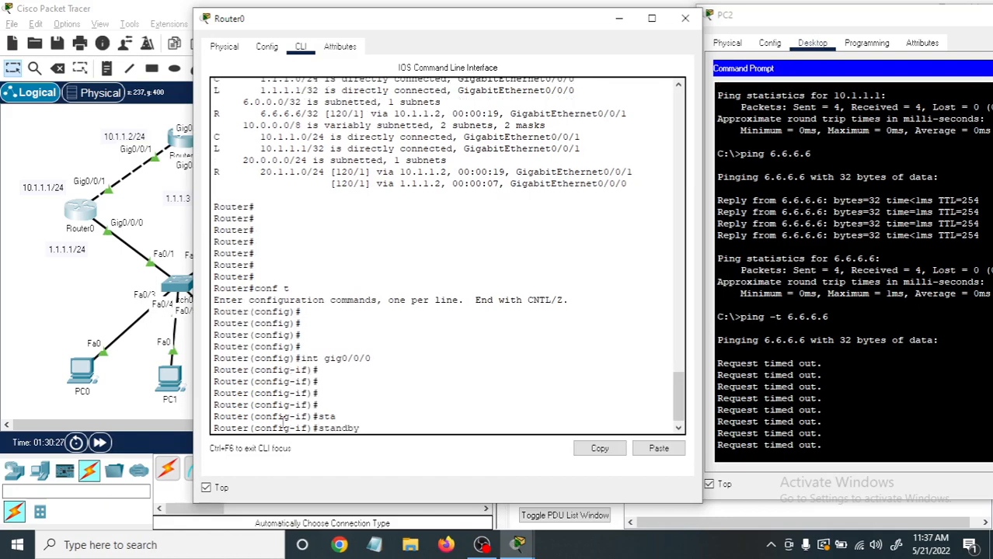
type("?")
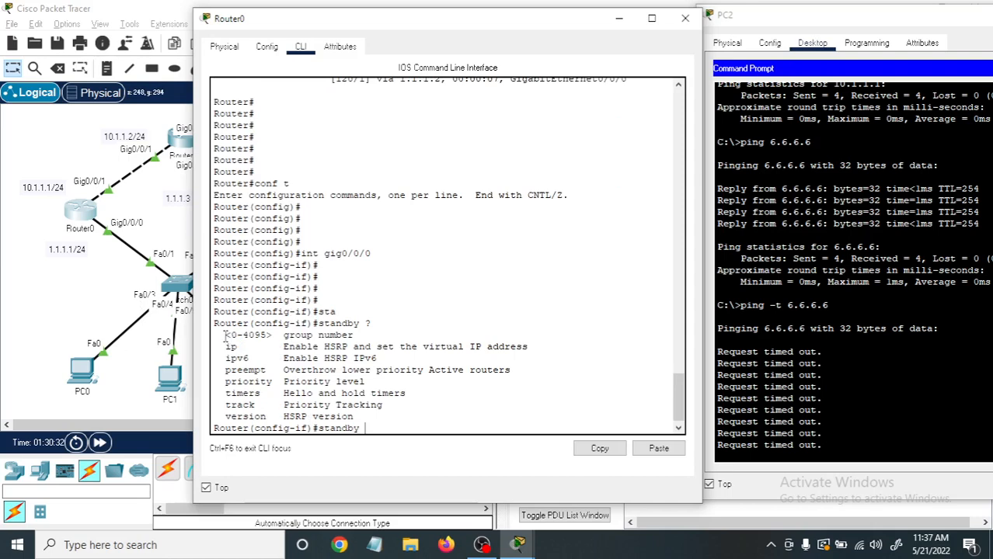
left_click_drag(224, 335, 272, 334)
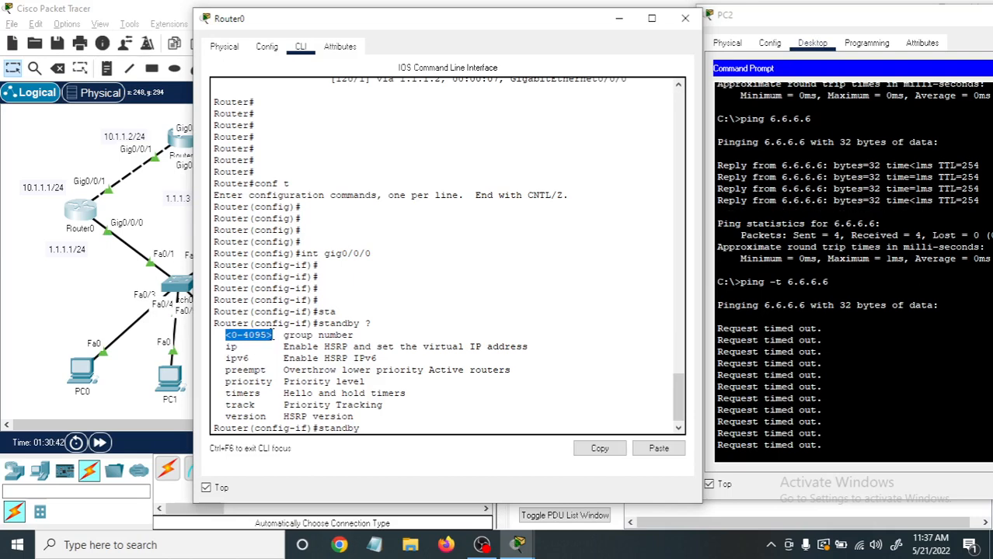
left_click(392, 425)
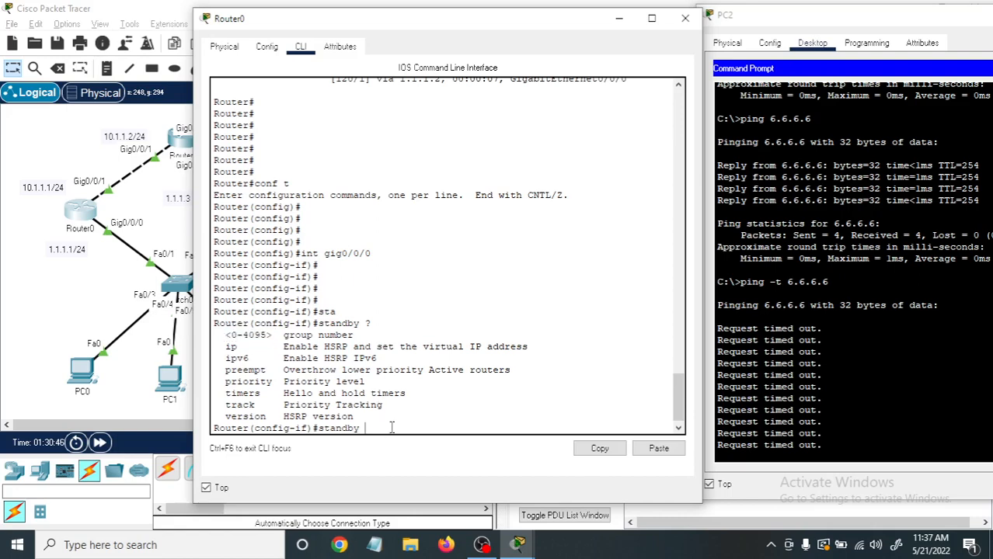
Enable HSRP group 10 with virtual IP 1.1.1.3 on Router0's gig0/0/0, checking the command help along the way.
type("10")
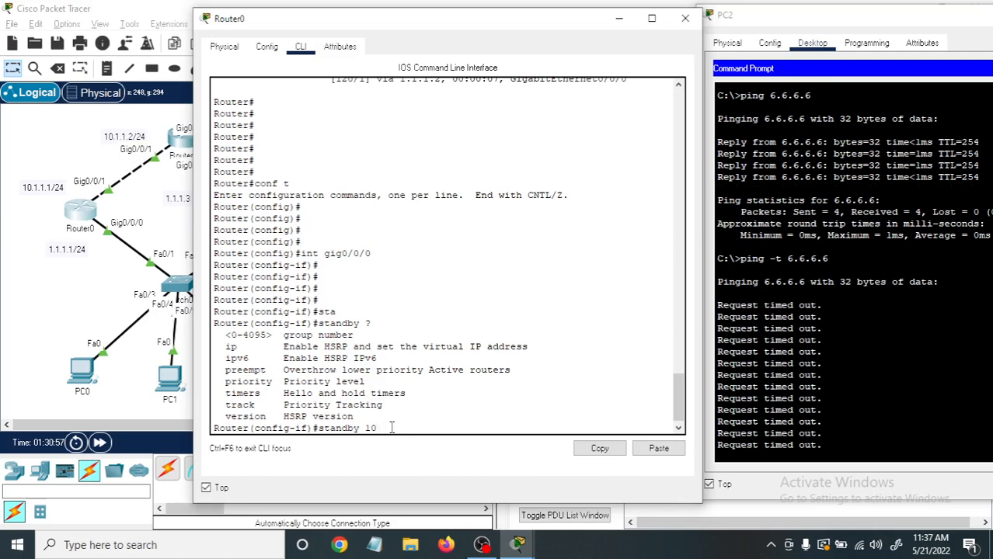
type("?")
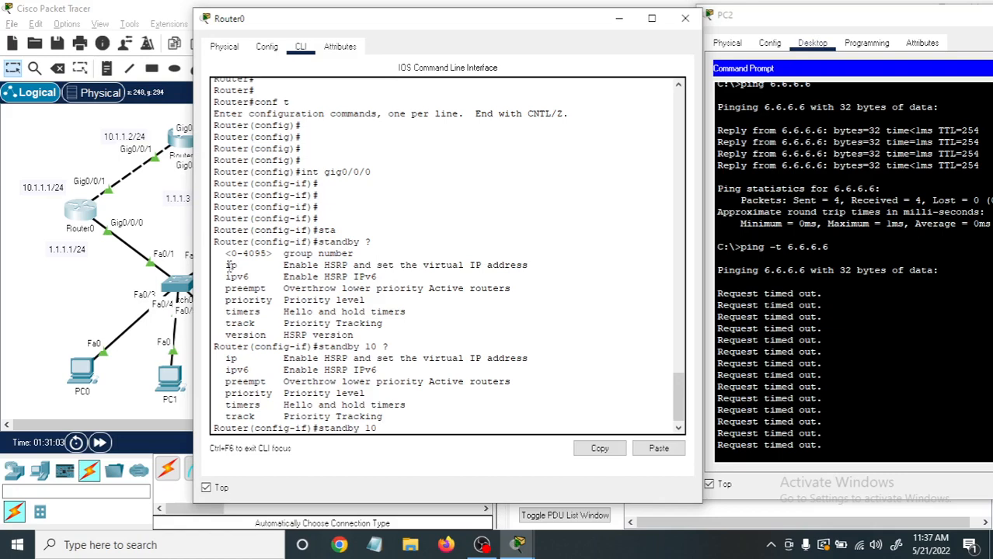
type("ip")
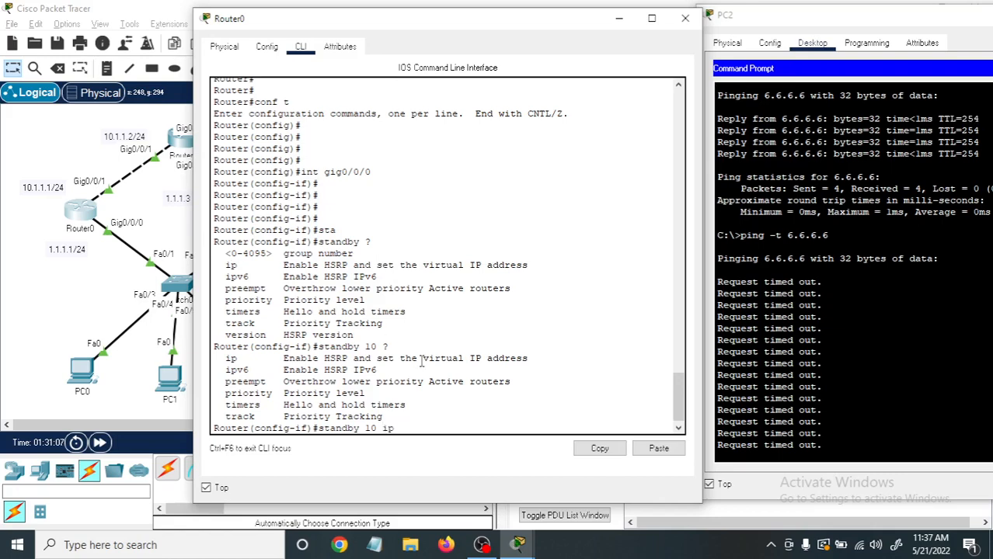
type(" 1.1.1.3 ?")
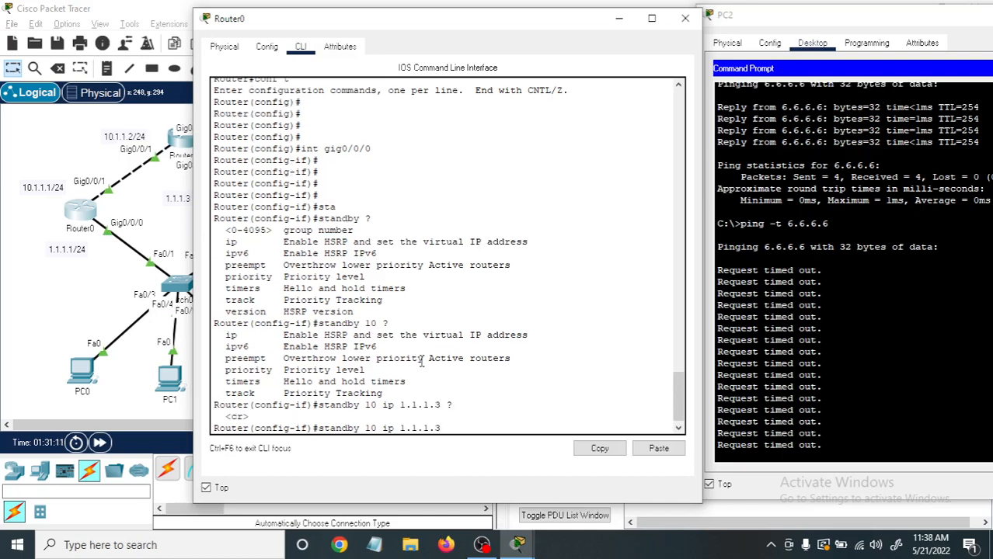
key("Return")
key("Return")
key("Return")
key("Return")
key("Return")
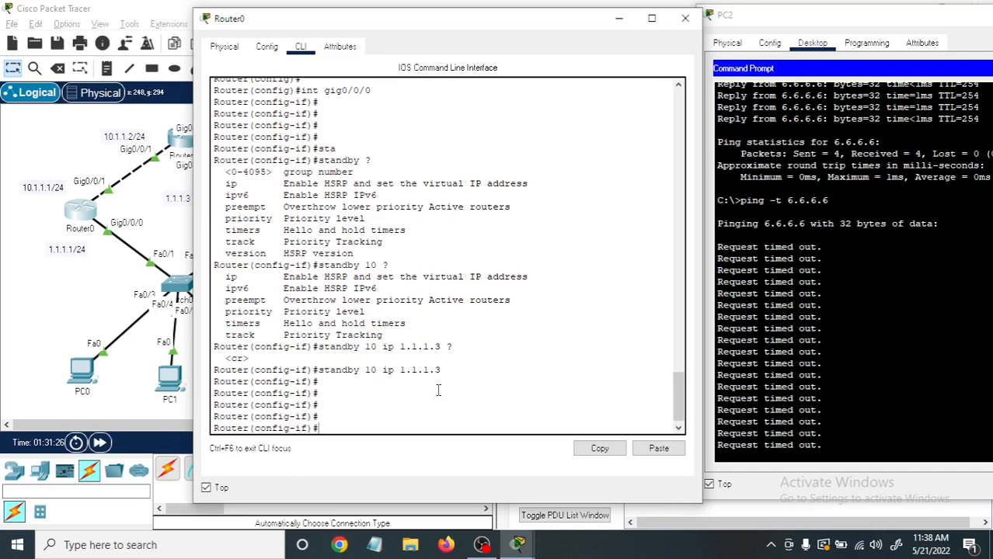
Copy the command standby 10 ip 1.1.1.3 from Router0's CLI output.
left_click_drag(446, 369, 319, 371)
right_click(318, 371)
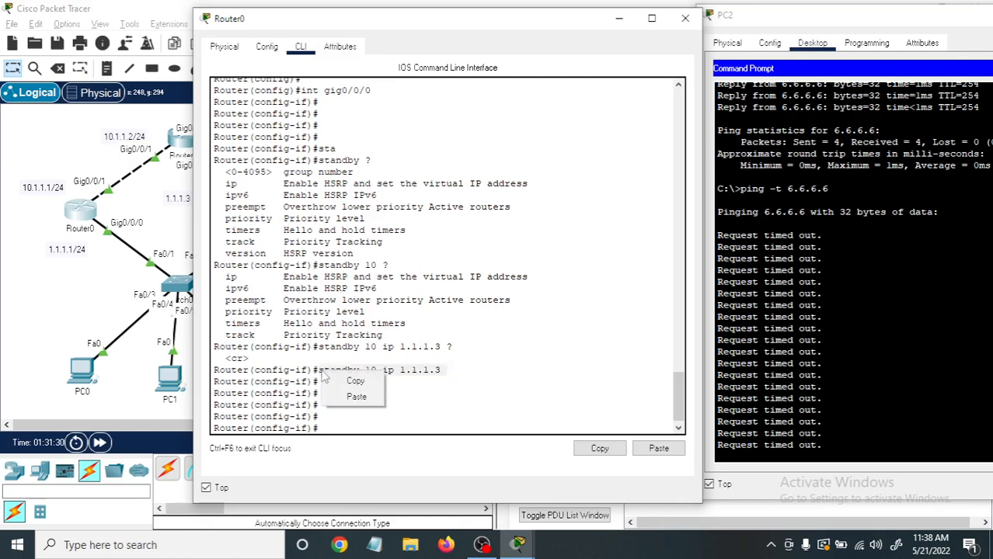
left_click(346, 381)
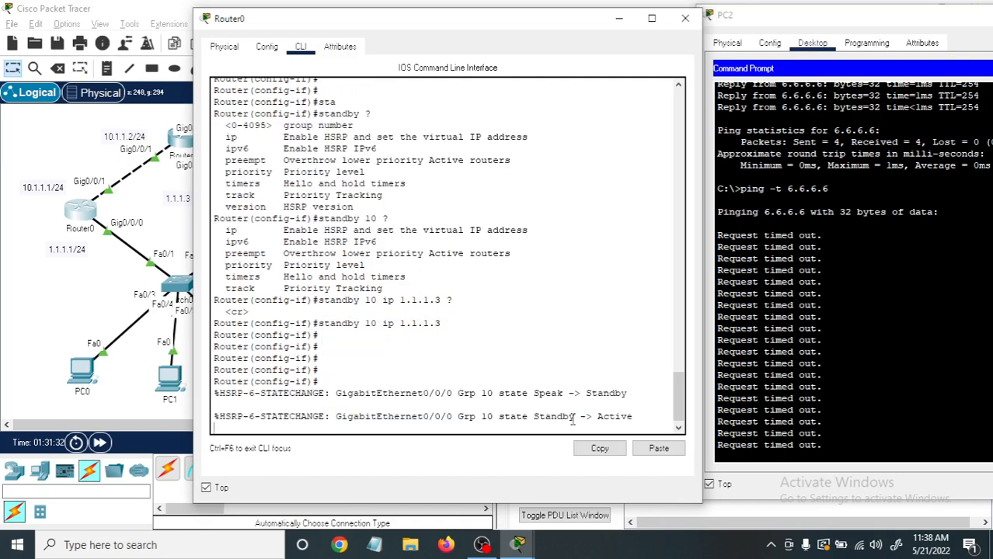
Examine the HSRP group 10 state-change messages in Router0's CLI and leave configuration mode.
left_click_drag(586, 394, 634, 419)
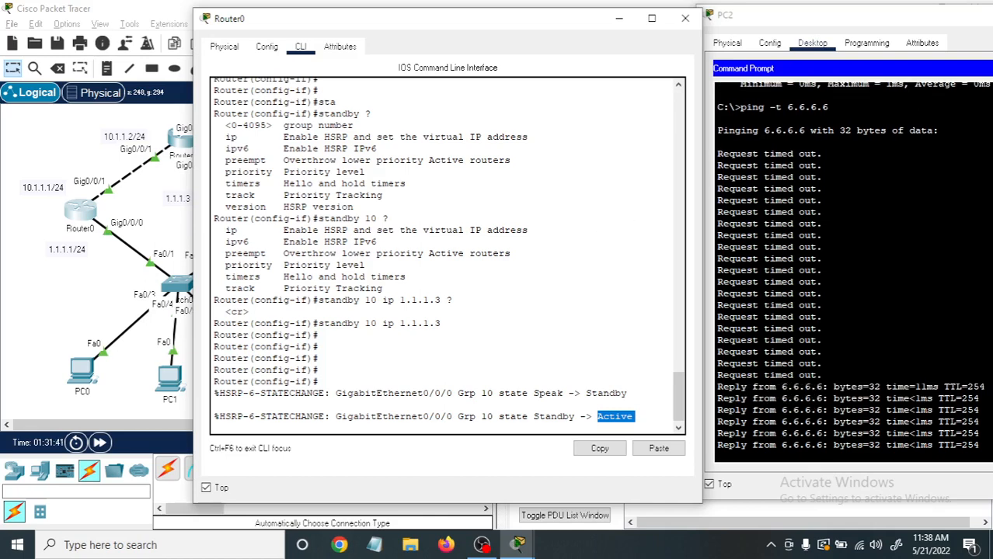
left_click(489, 338)
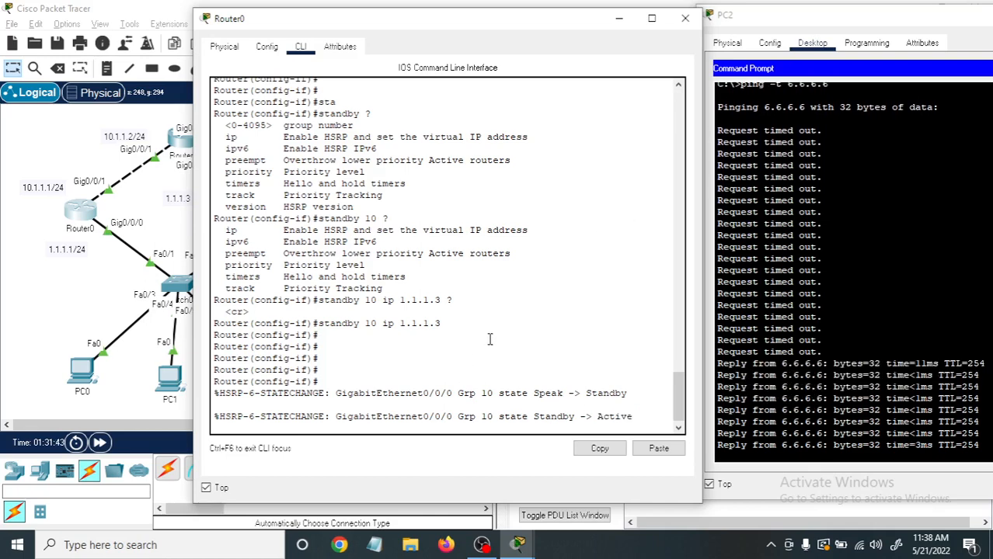
key("Return")
key("Return")
key("Return")
key("Return")
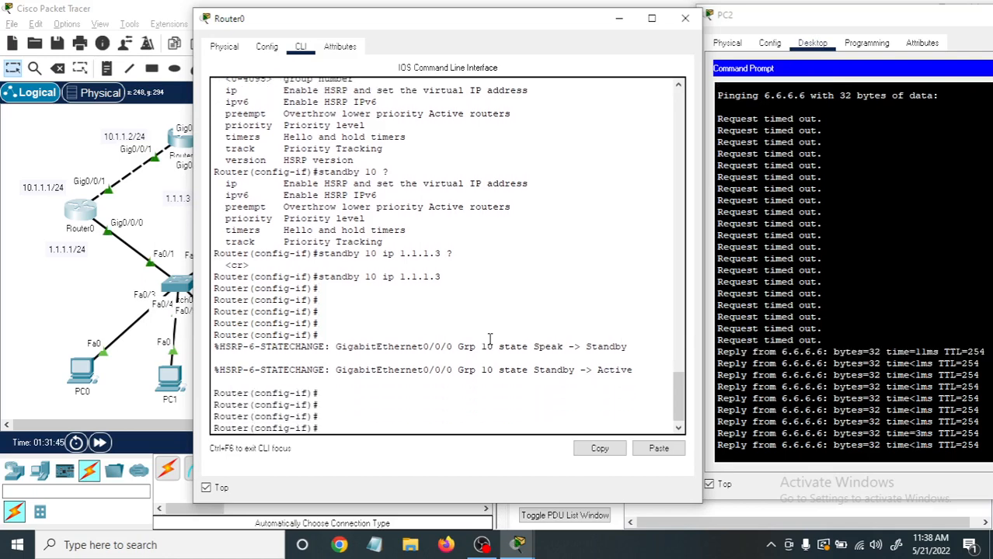
key("ctrl+z")
key("Return")
key("Return")
key("Return")
key("Return")
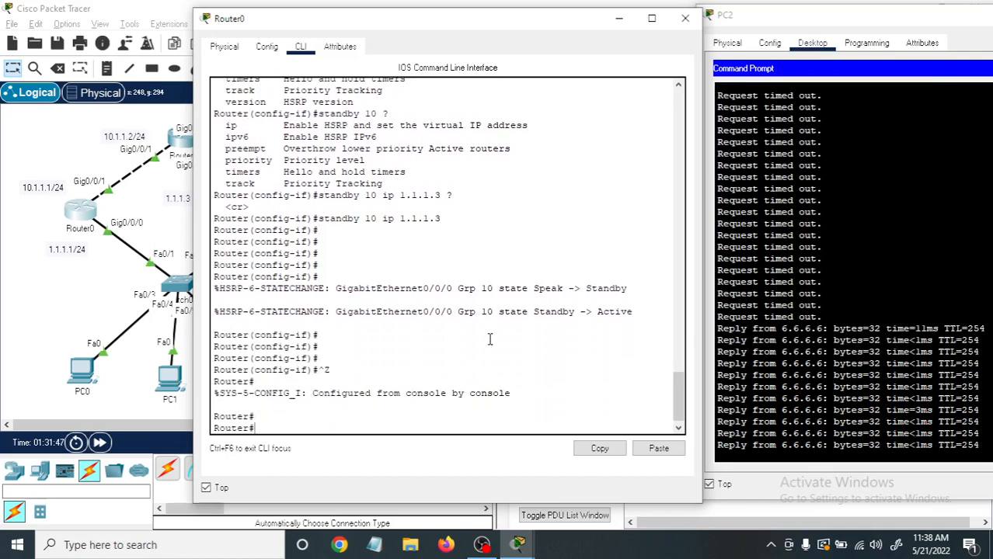
Display Router0's HSRP status with the command sh standby.
type("sh st")
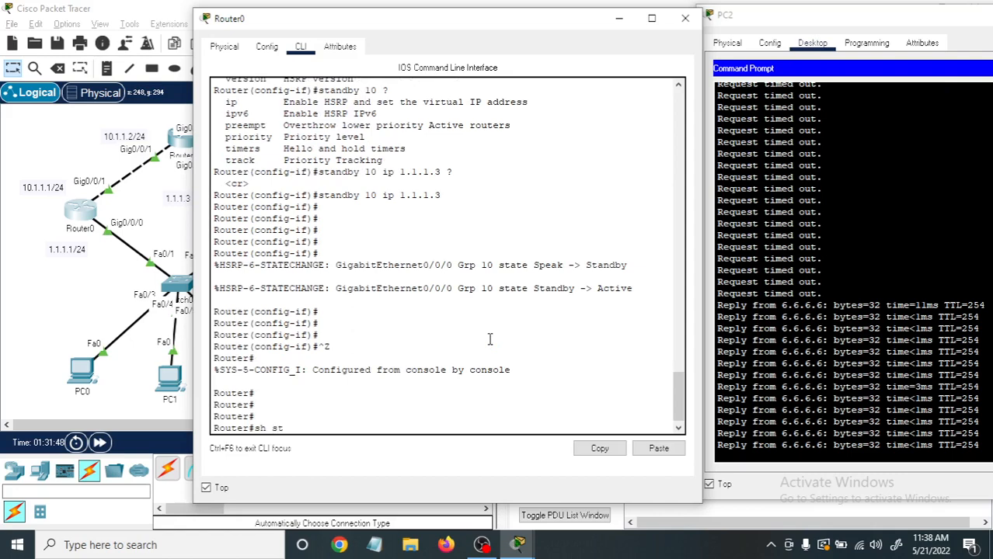
type("an")
key("Tab")
key("Return")
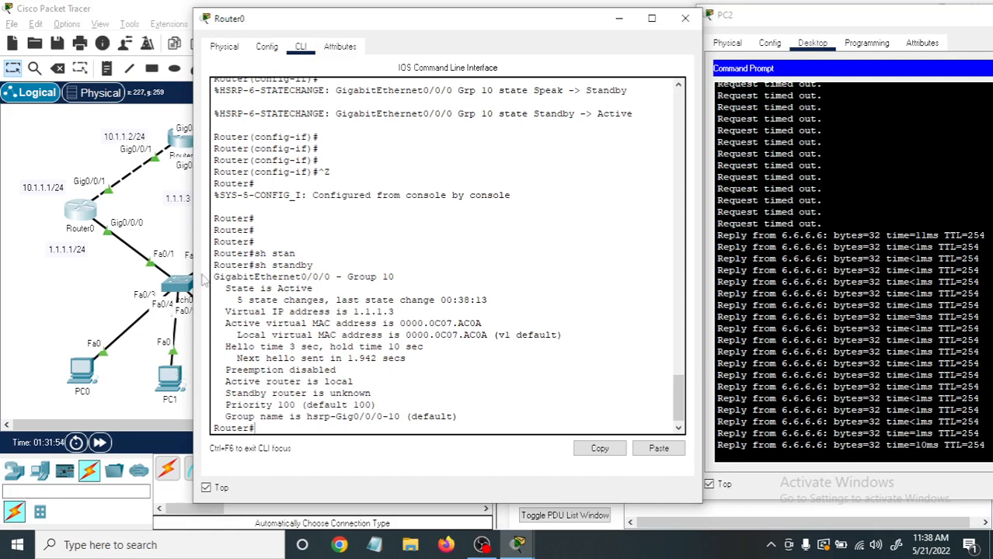
Examine the group, virtual IP and MAC addresses, timers, preemption, active and standby routers and priority in Router0's standby output.
left_click_drag(347, 277, 404, 281)
left_click_drag(226, 312, 491, 323)
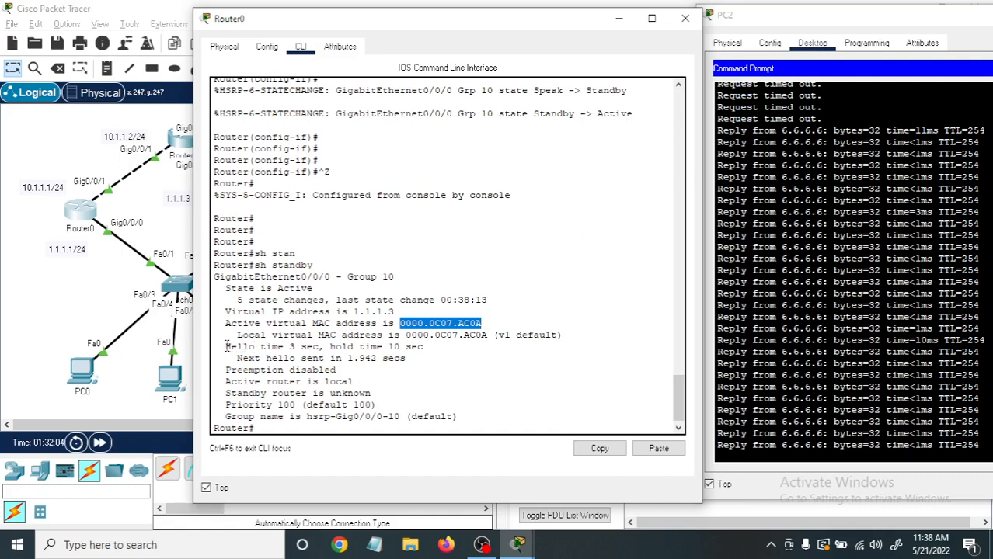
left_click_drag(227, 346, 427, 347)
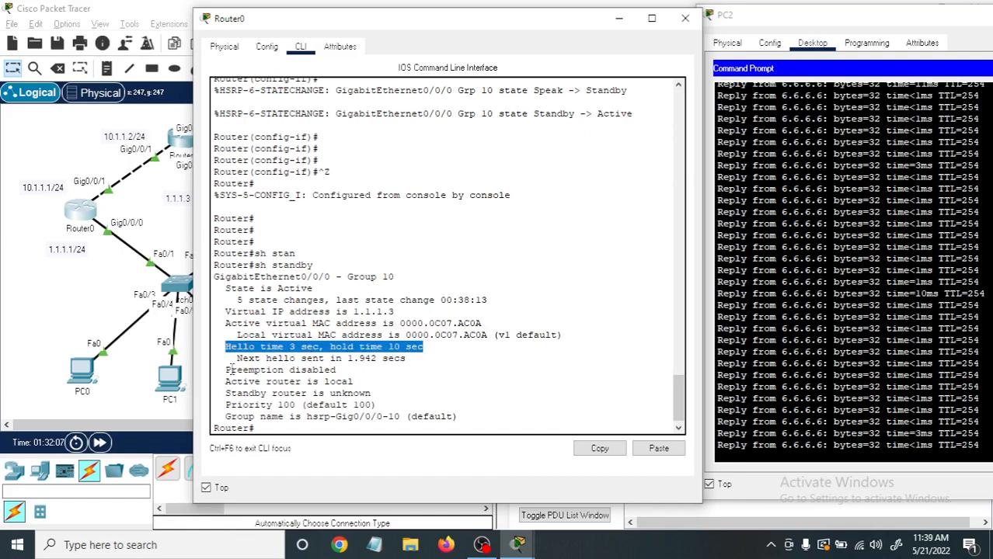
left_click_drag(224, 370, 336, 370)
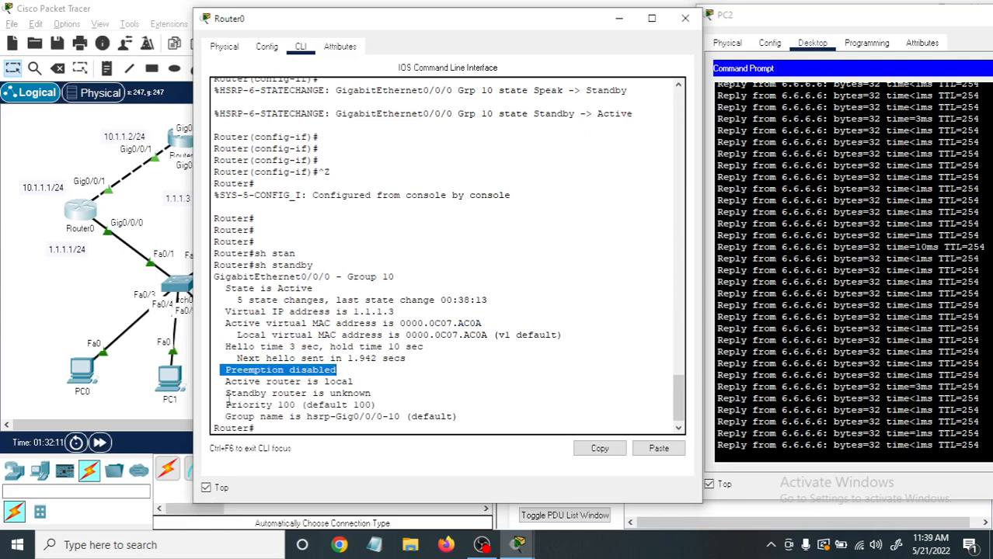
left_click_drag(225, 381, 363, 382)
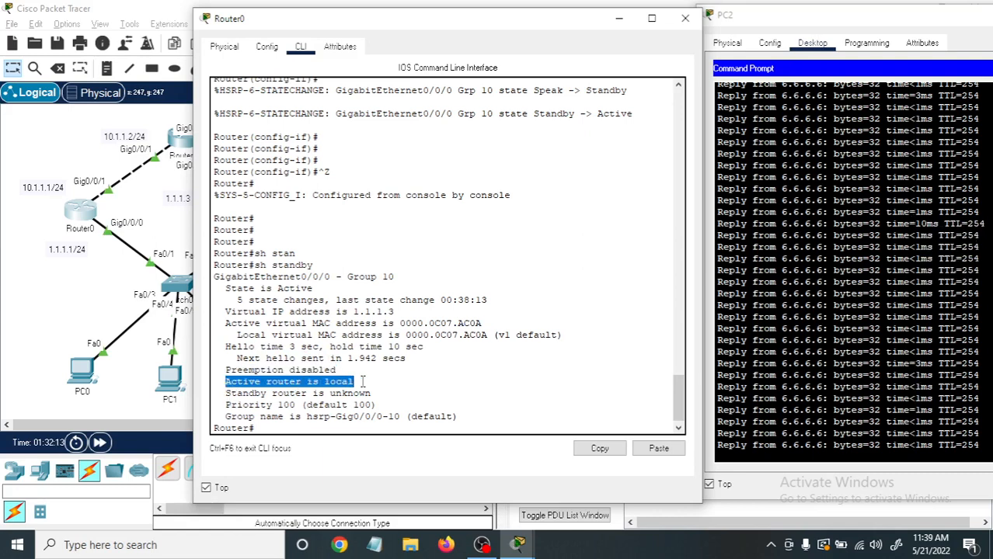
double_click(287, 405)
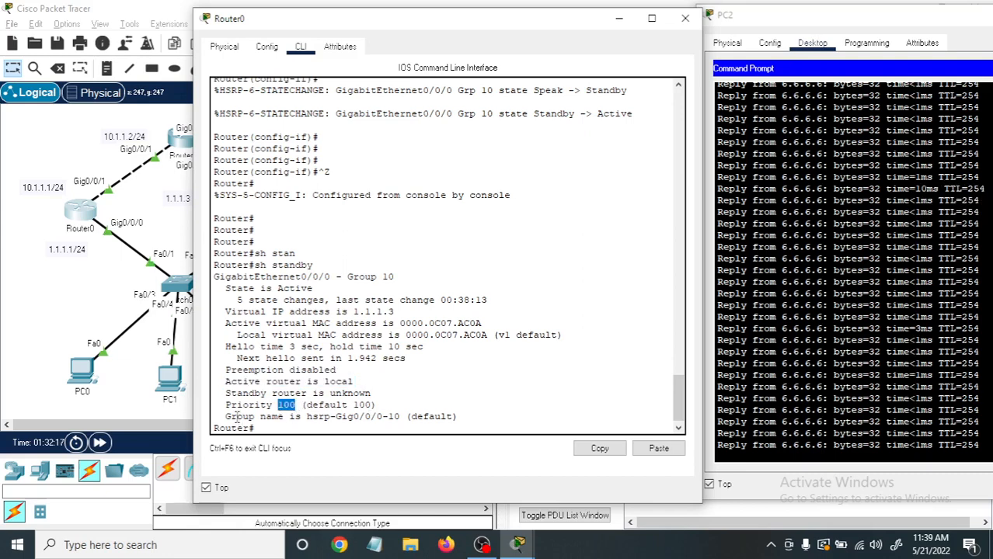
left_click_drag(230, 400, 342, 398)
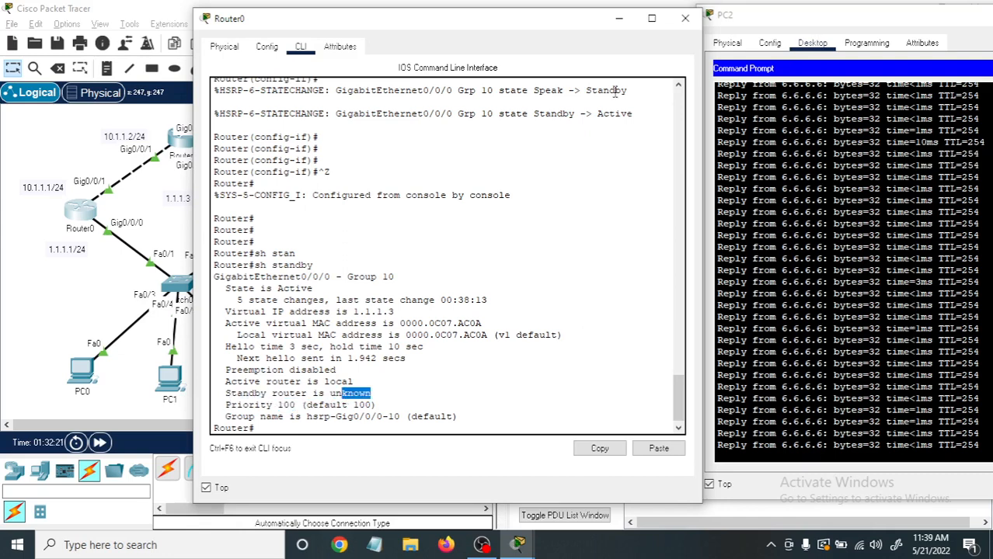
Close Router0's window, open Router1's CLI and enter global configuration mode with conf t.
left_click(684, 19)
left_click(284, 215)
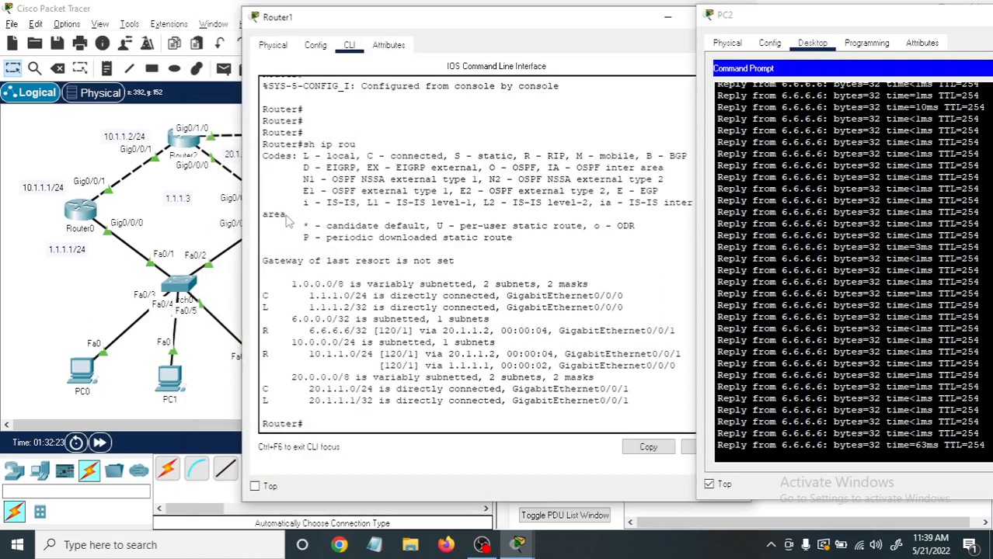
key("Return")
key("Return")
key("Return")
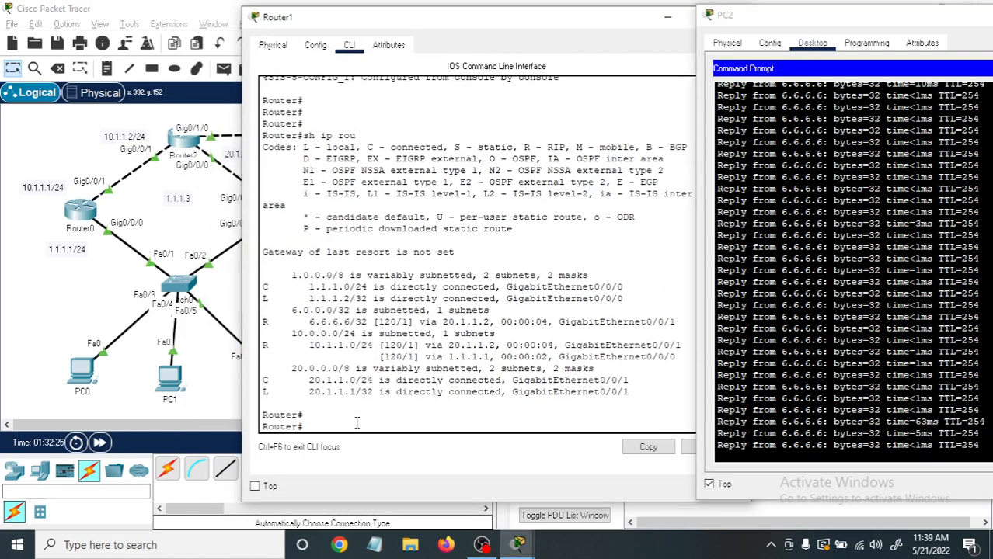
type("conf t")
key("Return")
key("Return")
key("Return")
key("Return")
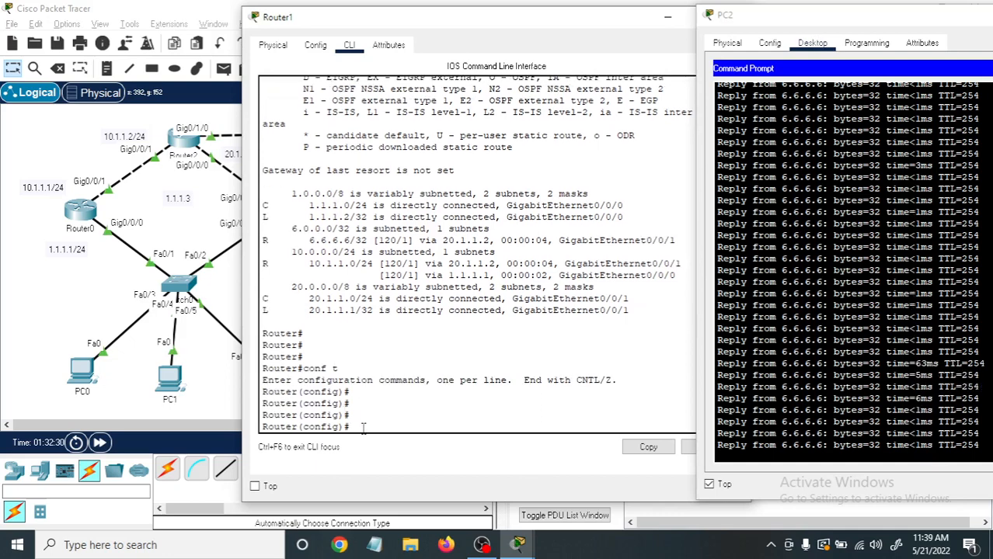
right_click(362, 428)
left_click(397, 454)
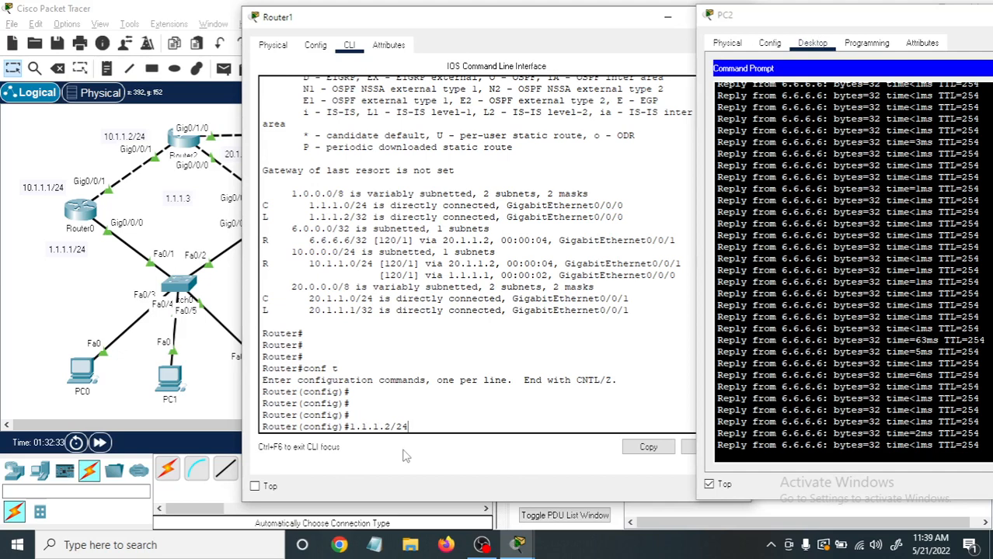
key("BackSpace")
key("BackSpace")
key("BackSpace")
key("BackSpace")
key("BackSpace")
key("BackSpace")
key("BackSpace")
key("BackSpace")
key("BackSpace")
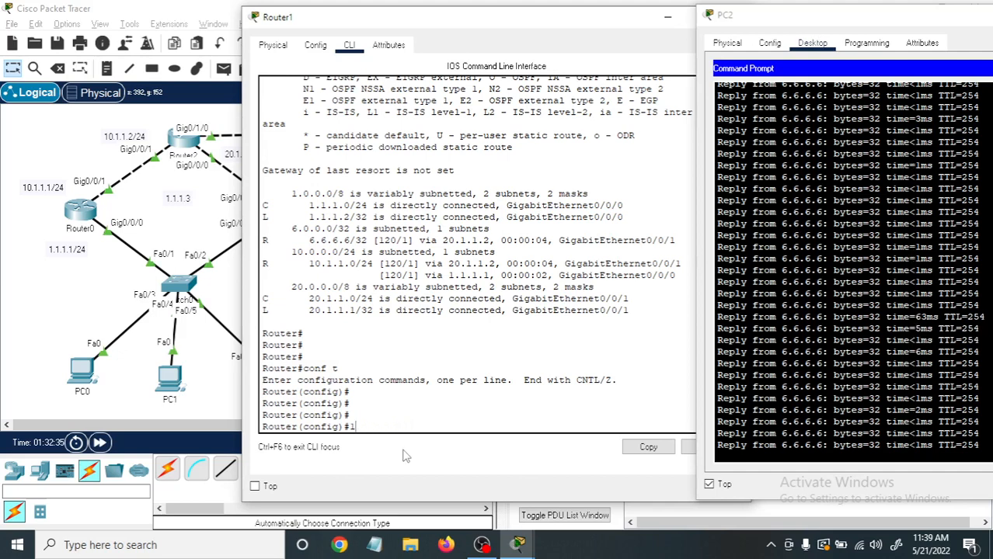
key("BackSpace")
type("stan")
key("Tab")
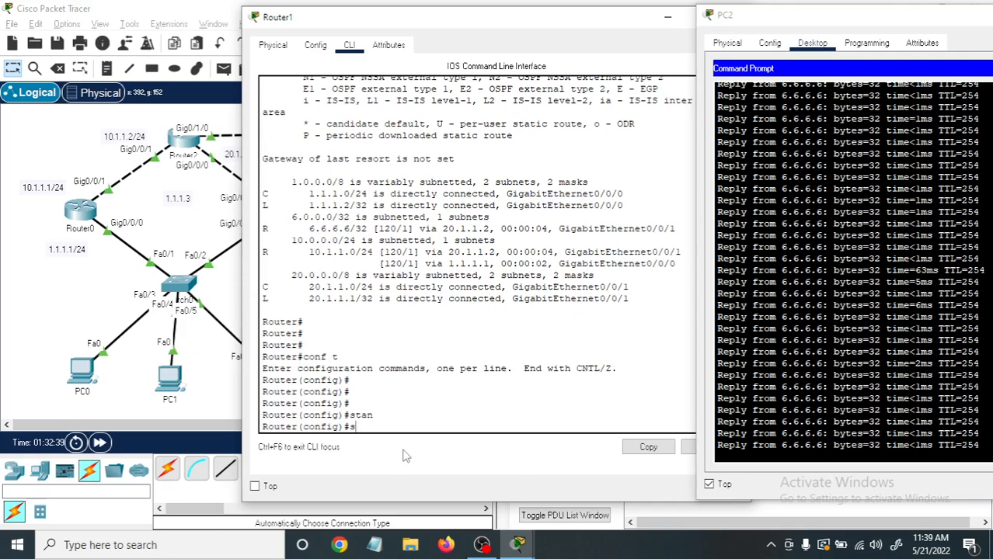
key("BackSpace")
key("BackSpace")
key("BackSpace")
Open interface gig0/0/0 on Router1 for configuration.
type("int")
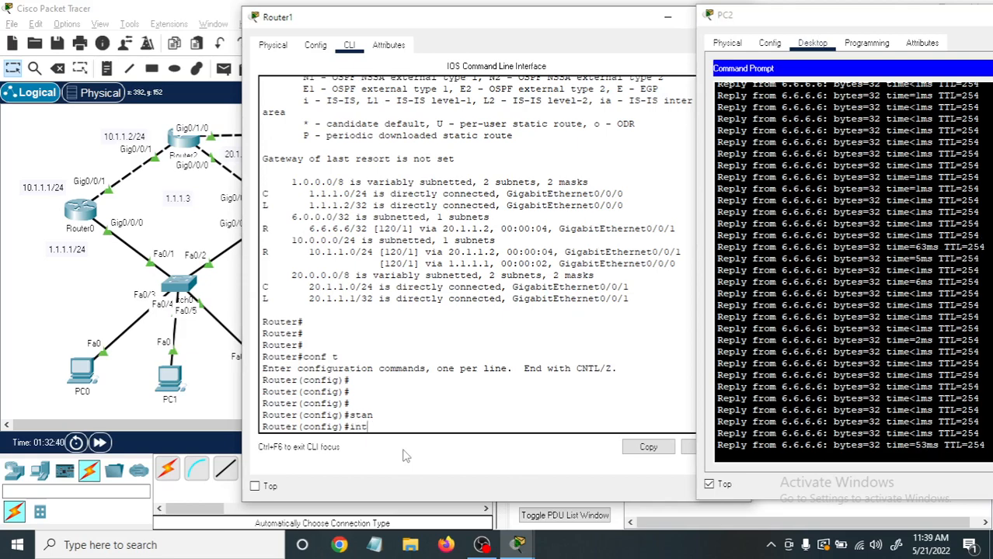
left_click_drag(456, 23, 467, 49)
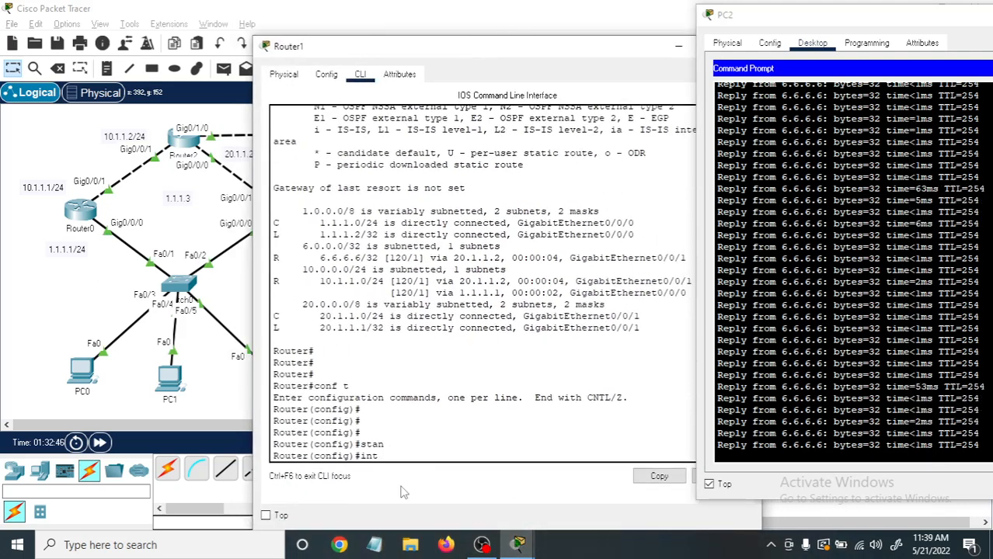
type("ig0/")
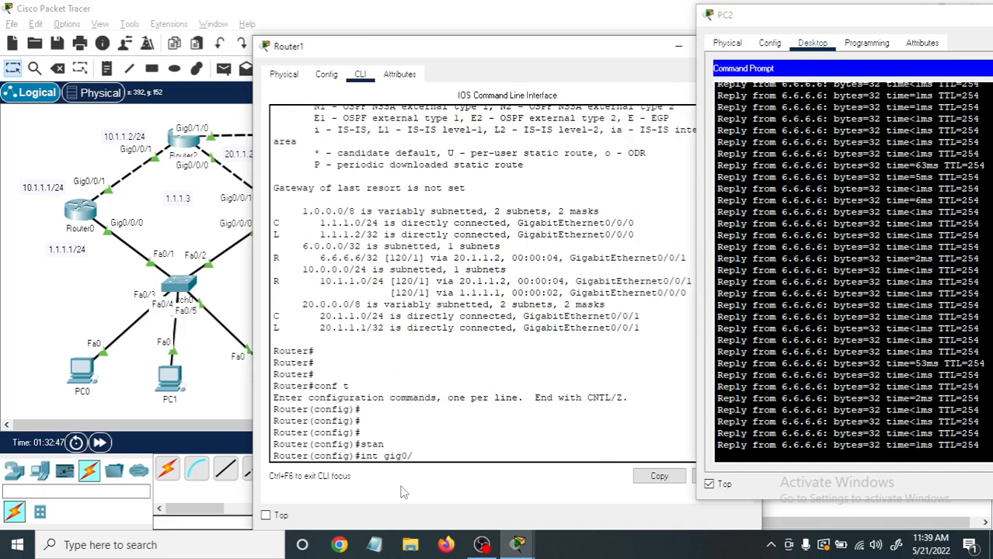
type("0/0")
key("Return")
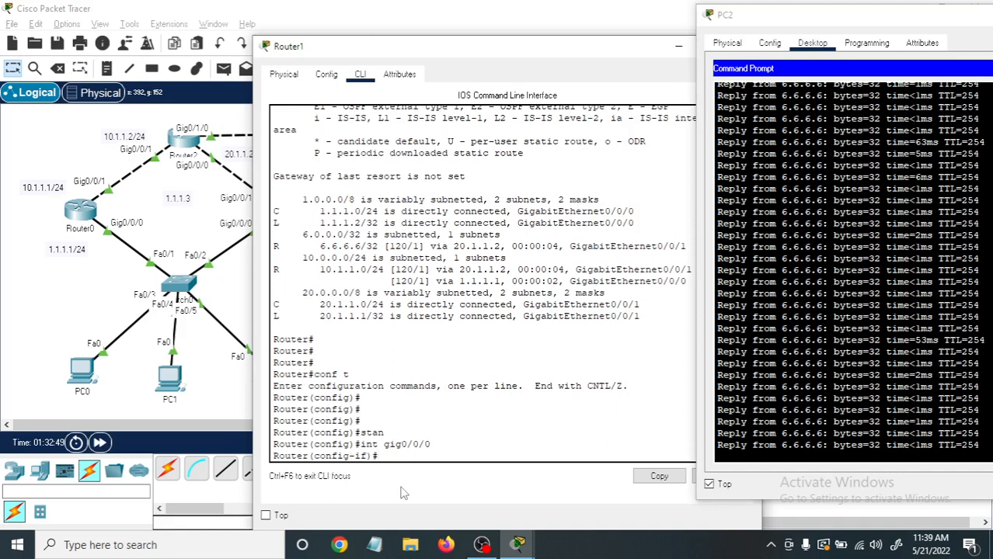
key("Return")
key("Return")
Enable HSRP group 10 with virtual IP 1.1.1.3 on Router1's gig0/0/0 and leave configuration mode.
type("stan")
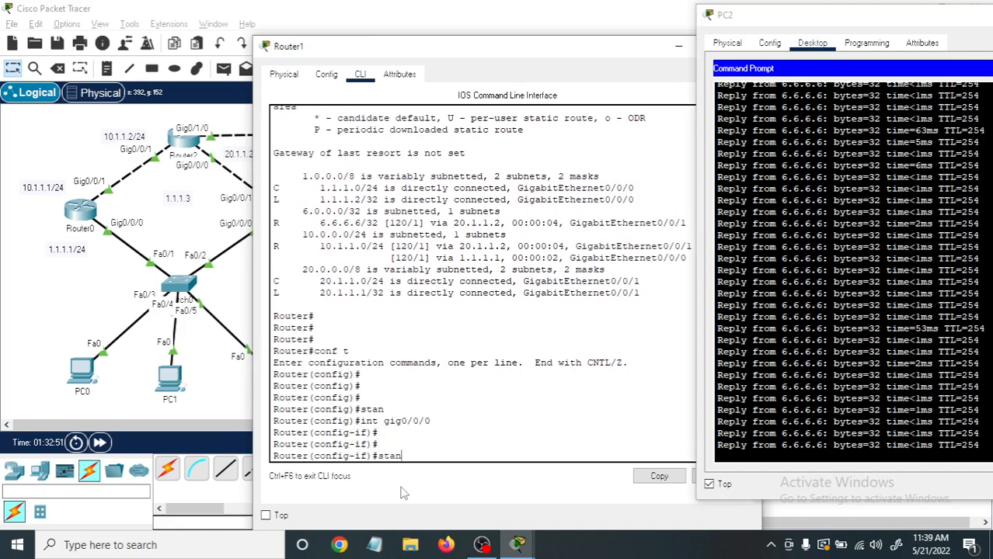
type("d")
key("Tab")
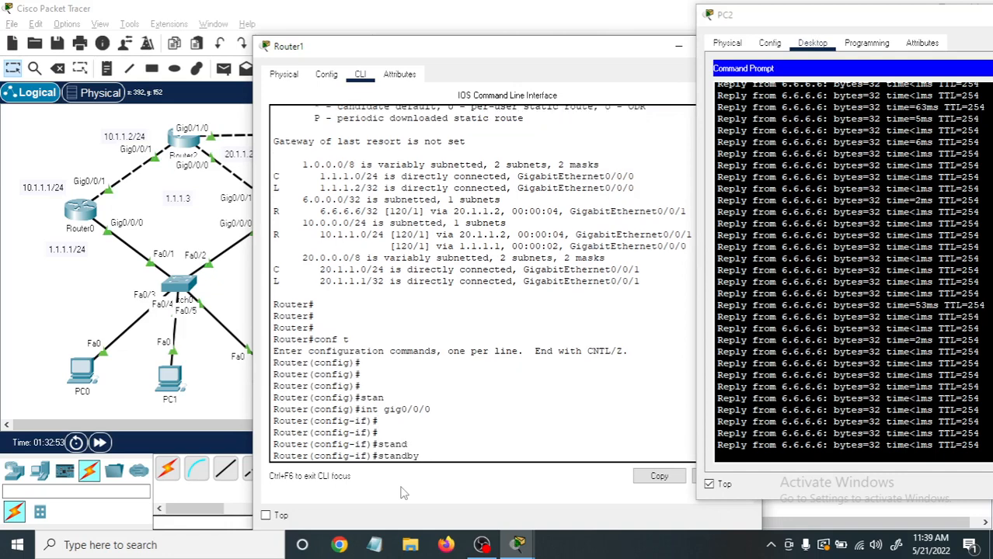
type("10")
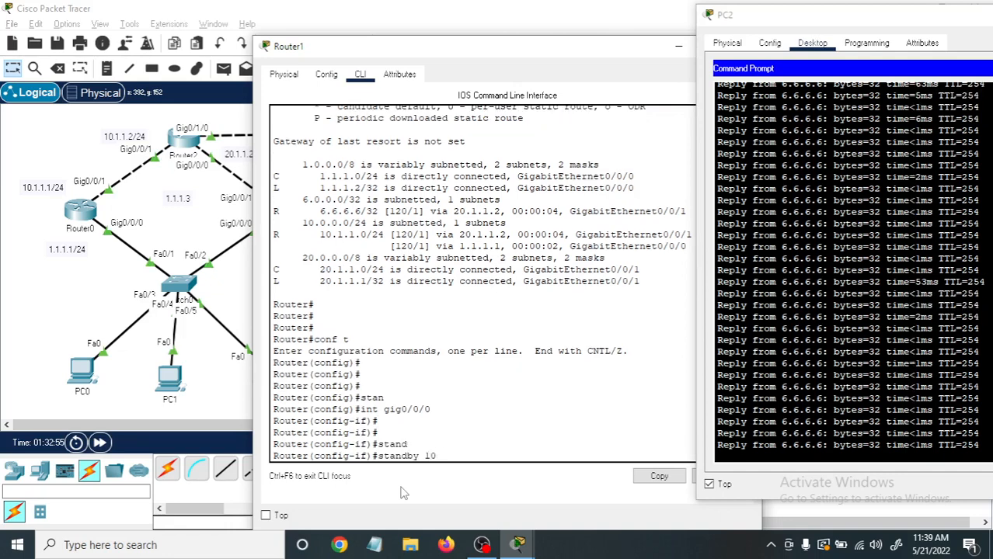
type(" ip 1.1")
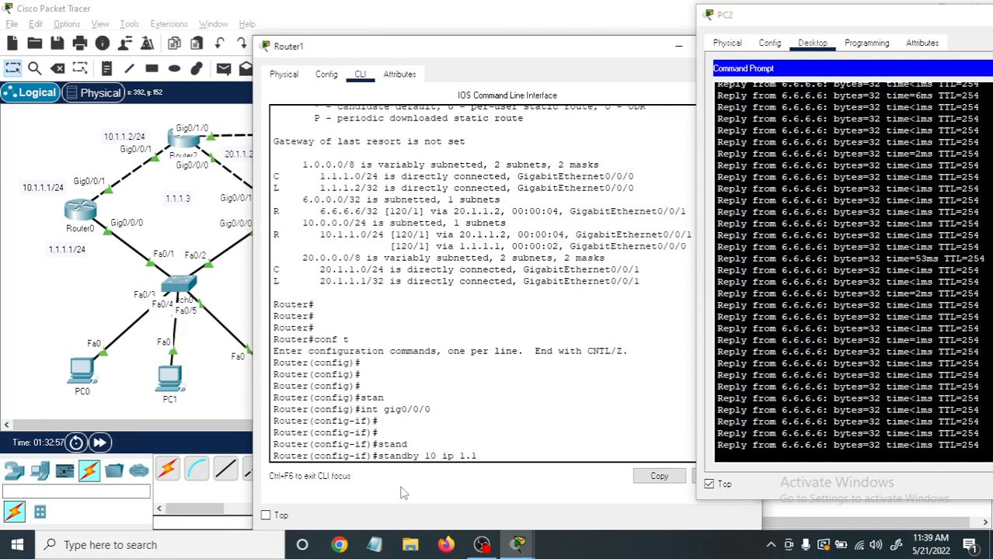
type(".1.3")
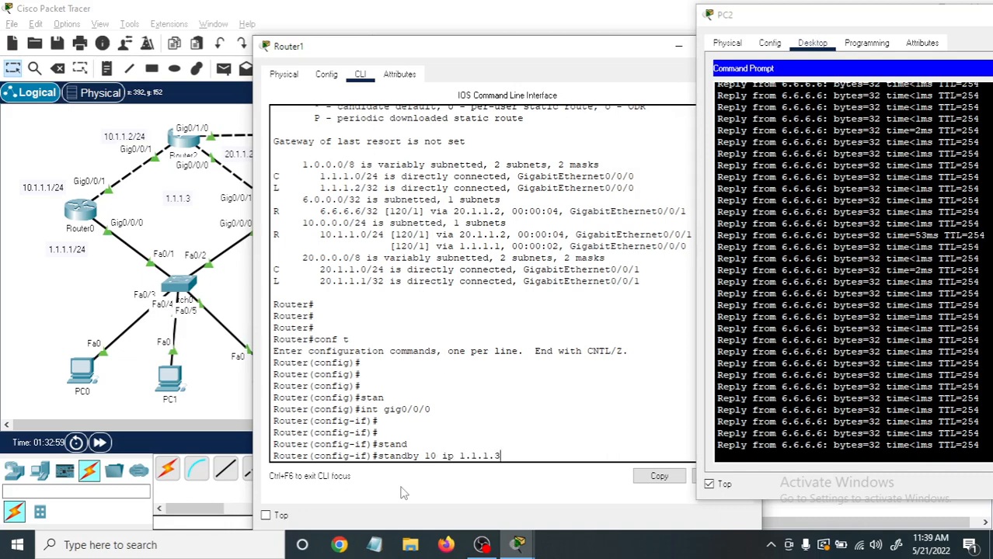
key("Return")
key("Return")
key("Return")
key("Return")
key("Return")
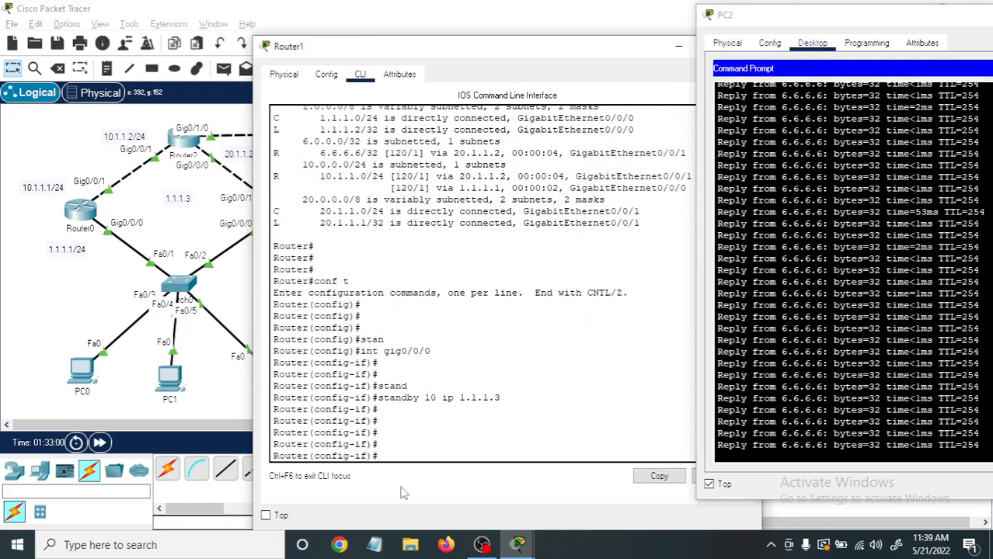
key("ctrl+z")
key("Return")
key("Return")
key("Return")
key("Return")
key("Return")
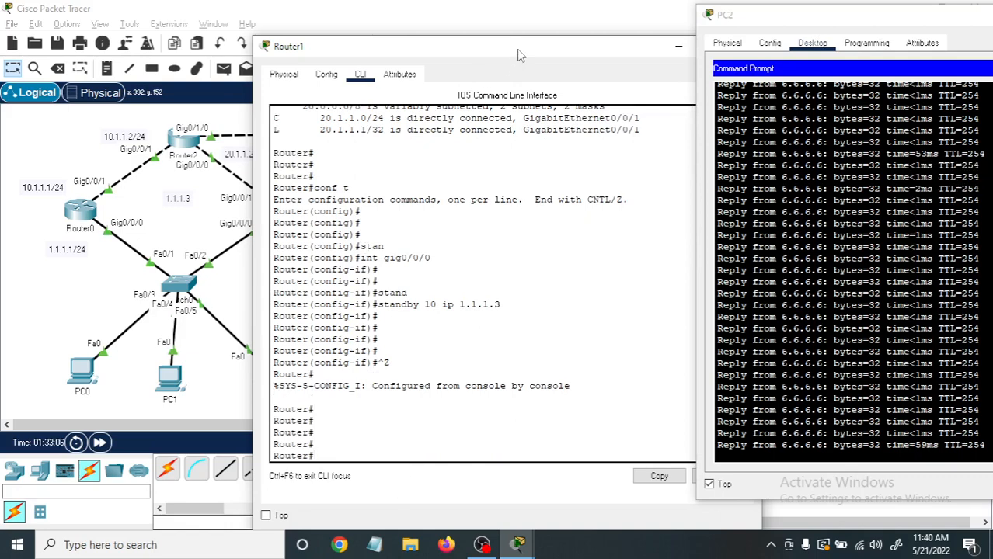
Display Router1's HSRP status with sh standby and examine the state-change message for group 10.
left_click(460, 426)
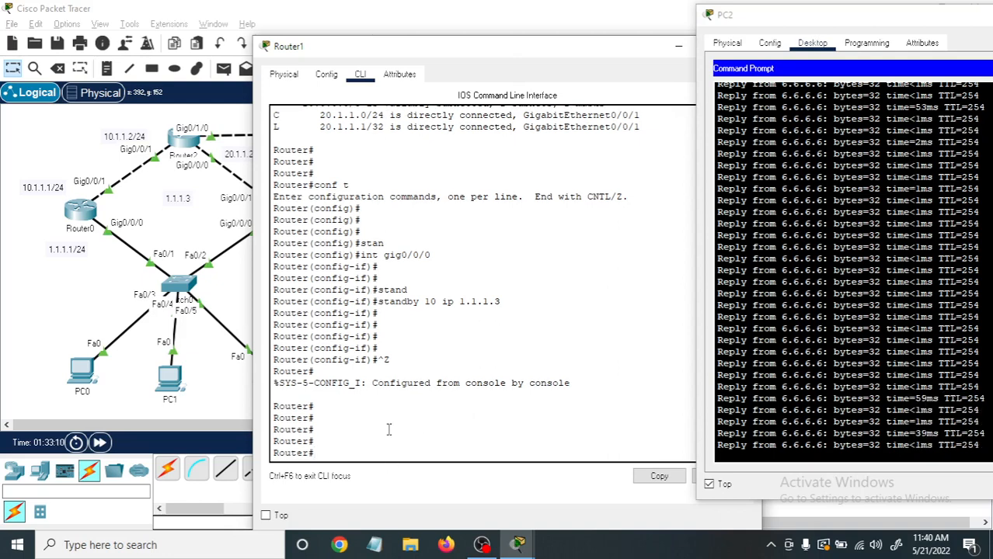
type("st")
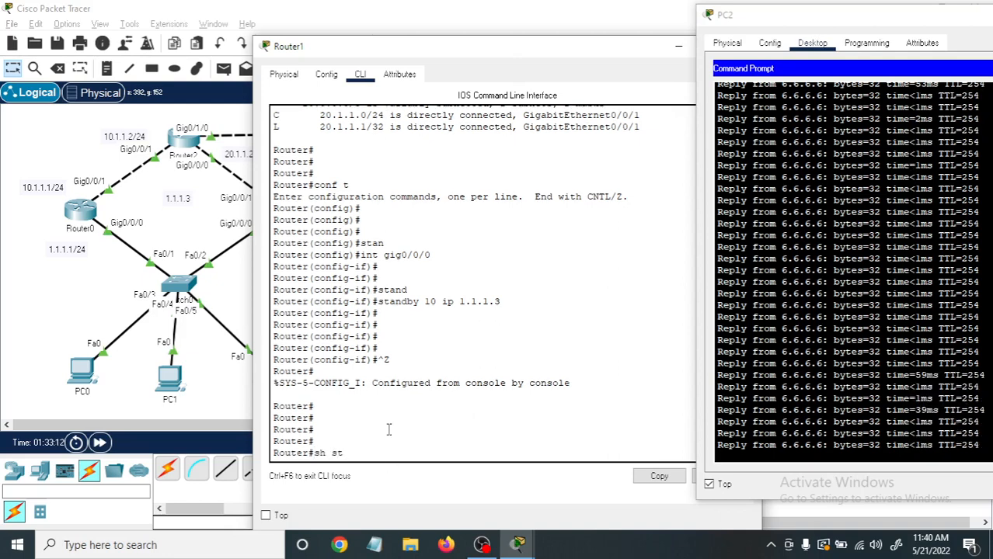
type("and")
key("Tab")
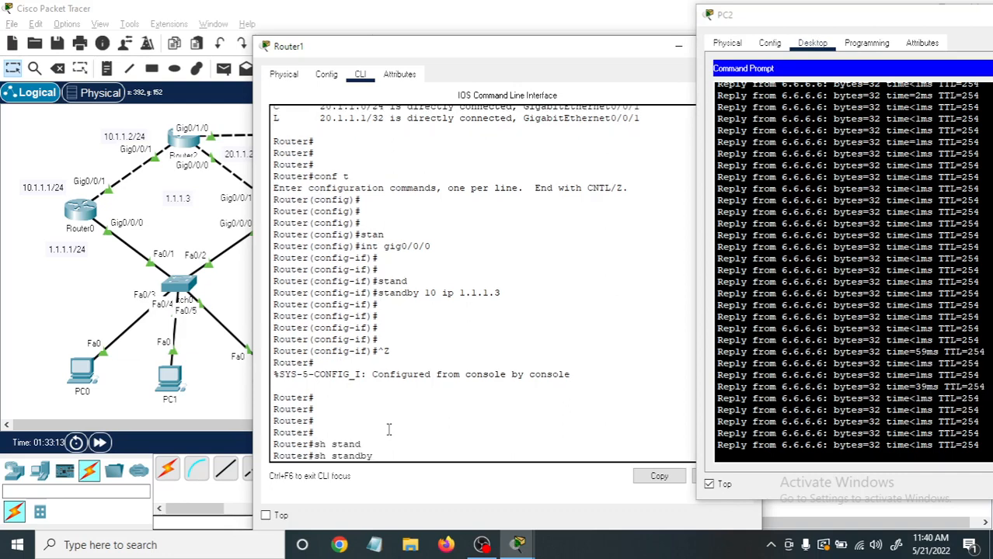
key("Return")
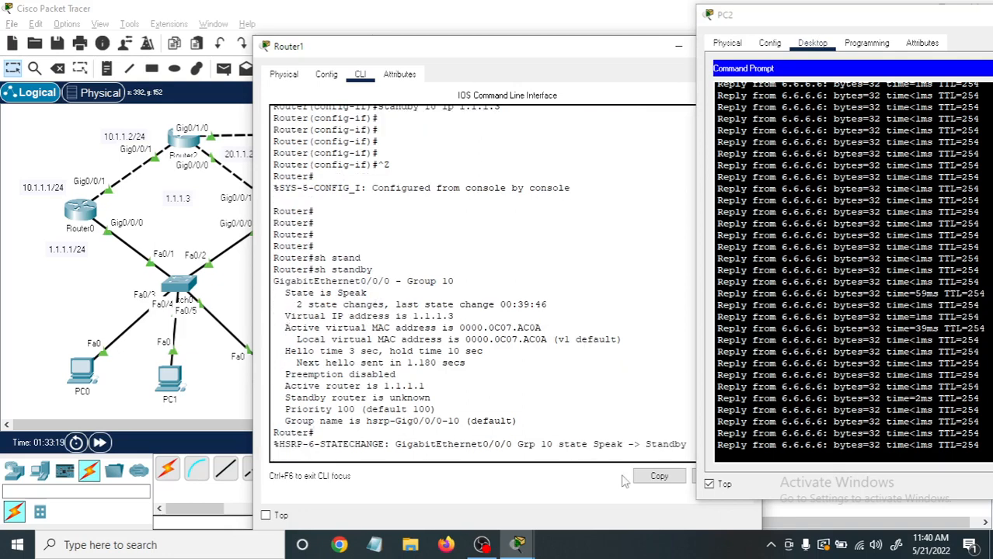
left_click_drag(520, 58, 360, 23)
left_click_drag(465, 408, 423, 416)
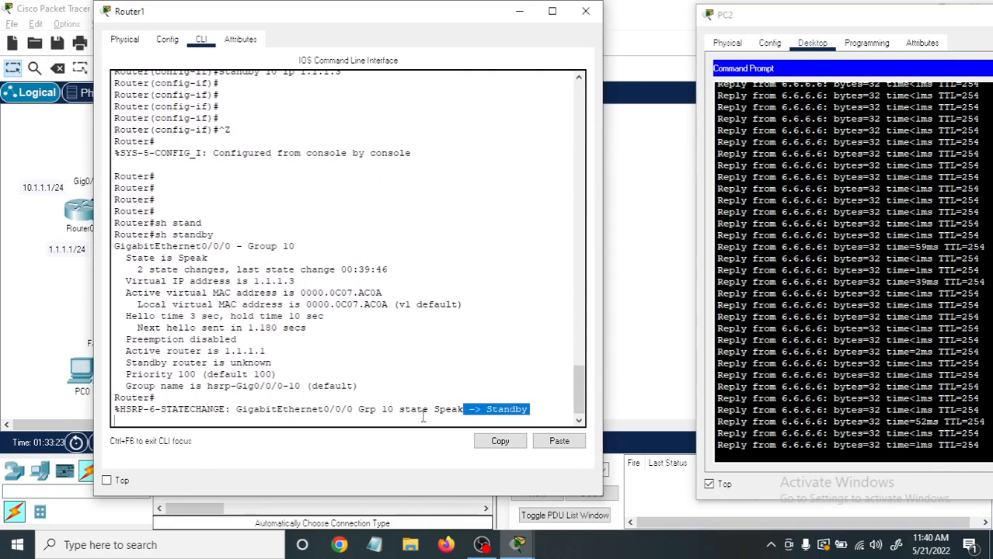
left_click(520, 413)
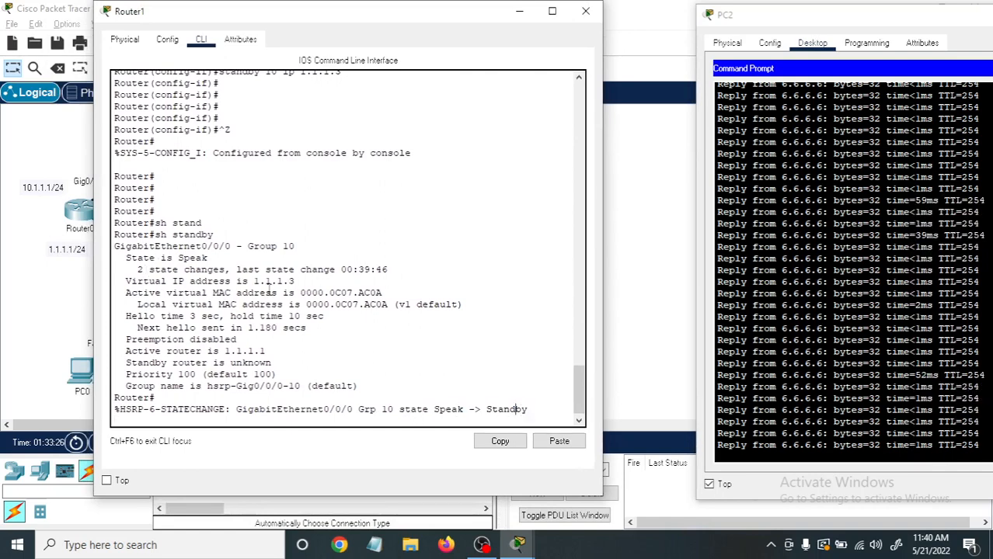
Examine the virtual IP, hello and hold timers, priority and active router in Router1's standby output, and close its window.
left_click_drag(121, 282, 365, 289)
left_click(391, 291)
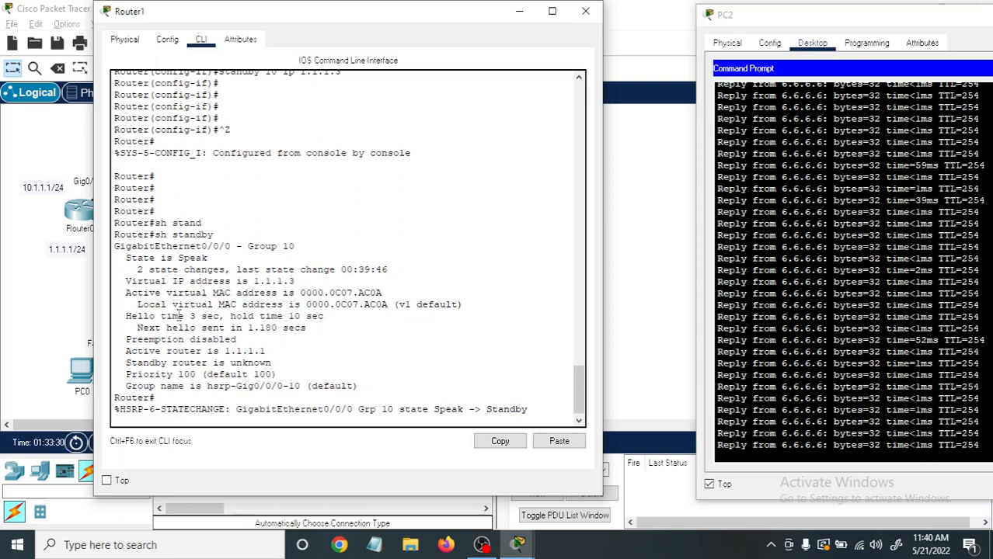
left_click_drag(155, 317, 310, 328)
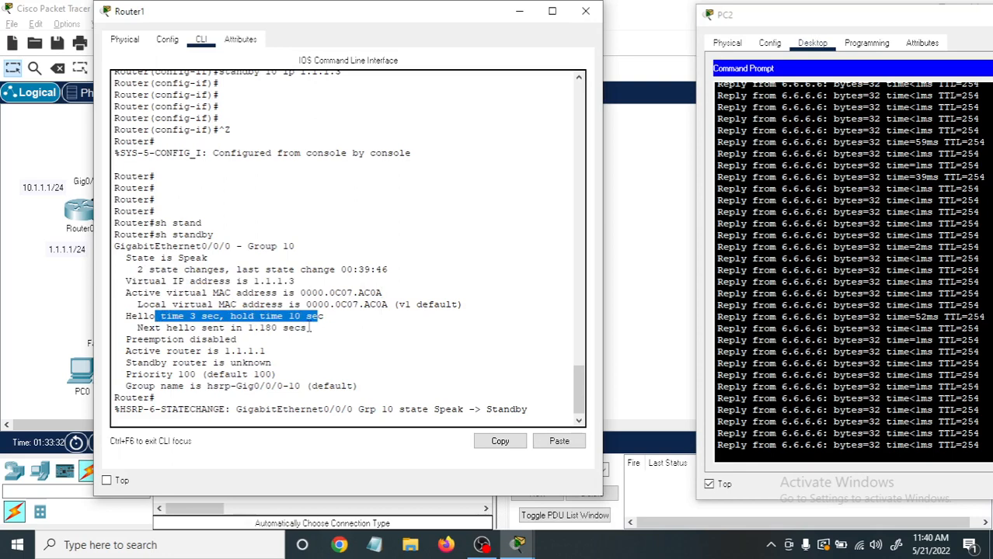
left_click_drag(127, 384, 243, 381)
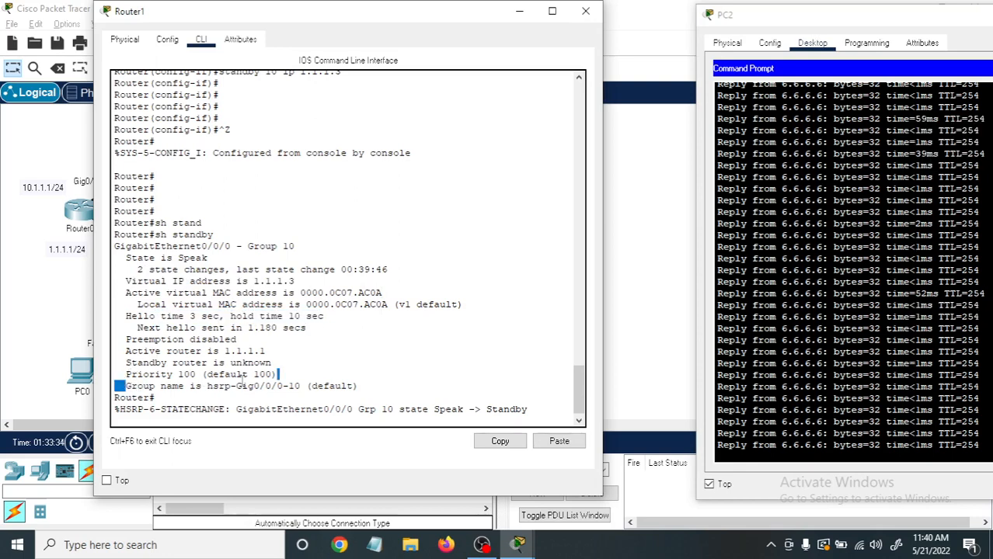
left_click_drag(126, 352, 265, 352)
left_click_drag(307, 15, 474, 47)
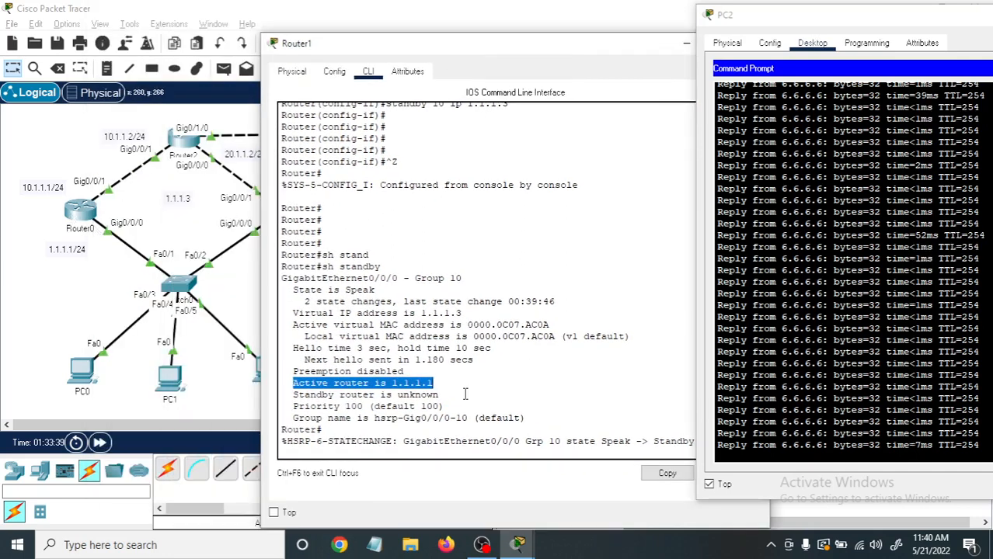
left_click_drag(548, 48, 429, 46)
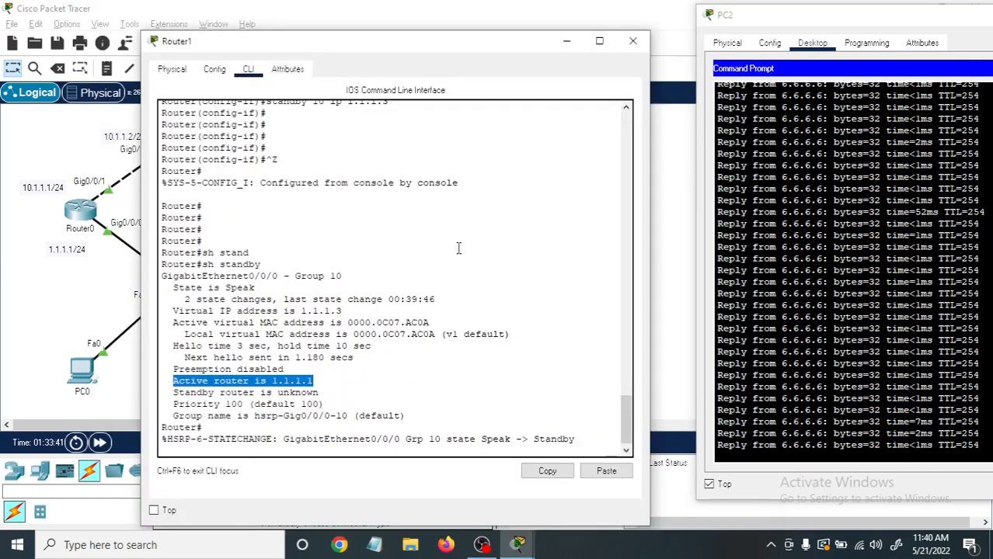
left_click(459, 248)
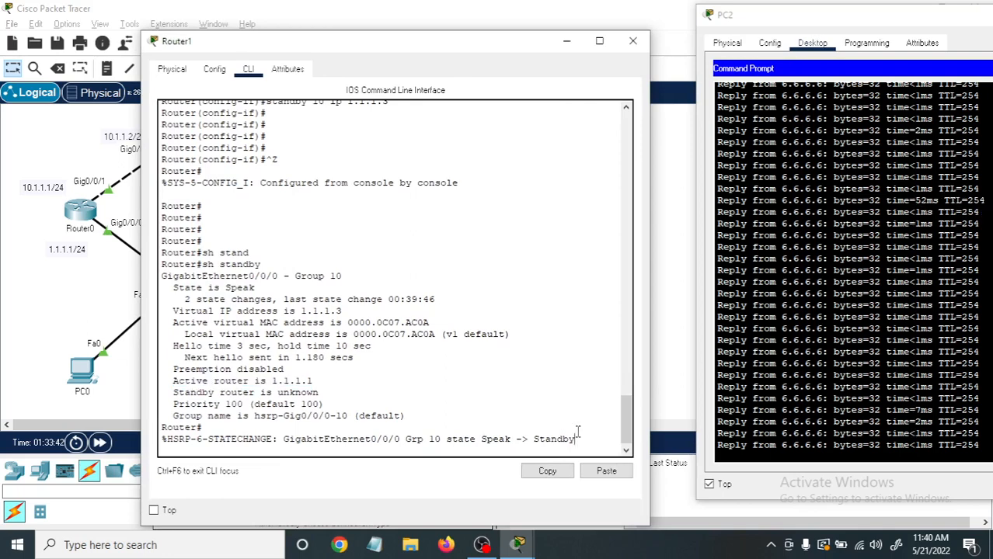
left_click(635, 42)
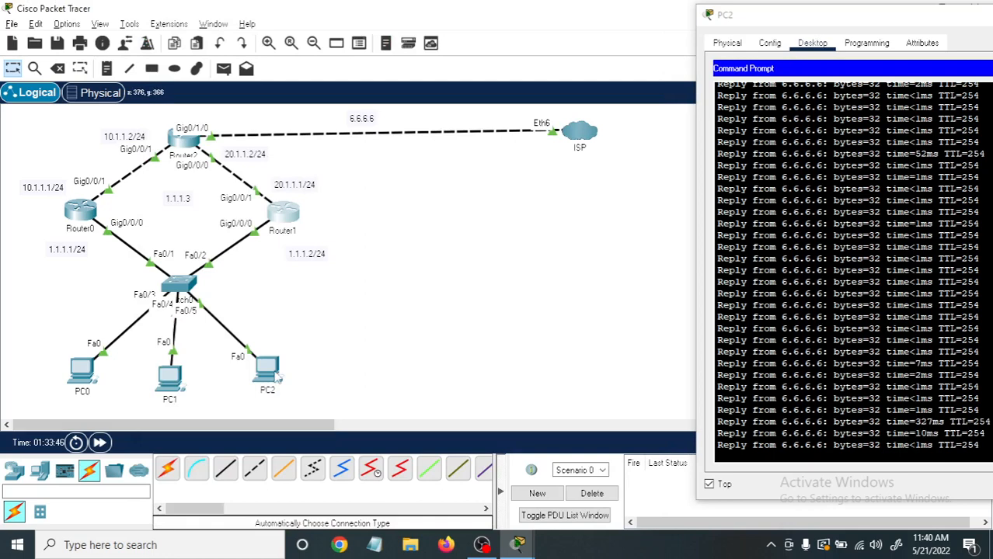
Open Router0's CLI and examine the active and standby router lines of its HSRP group 10 output.
mouse_move(276, 376)
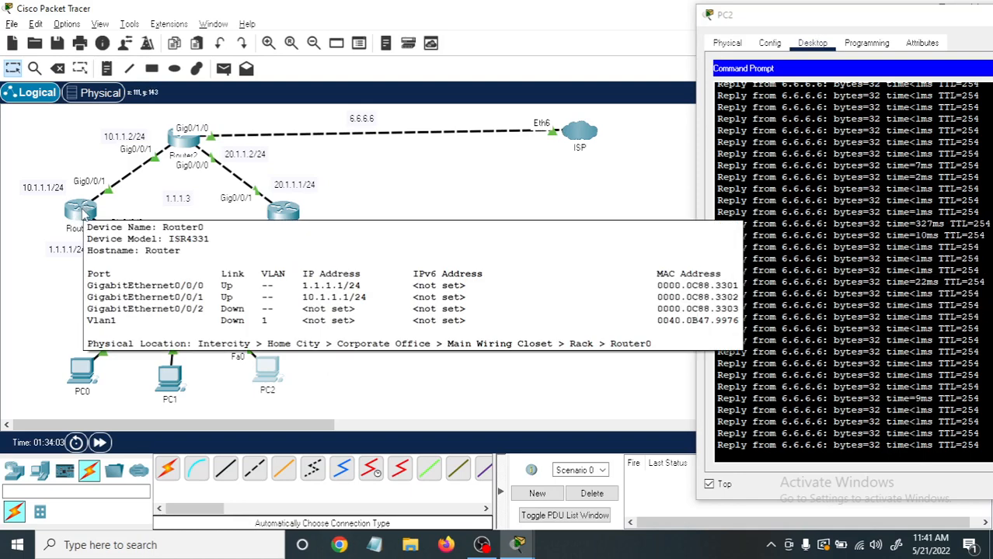
left_click(82, 209)
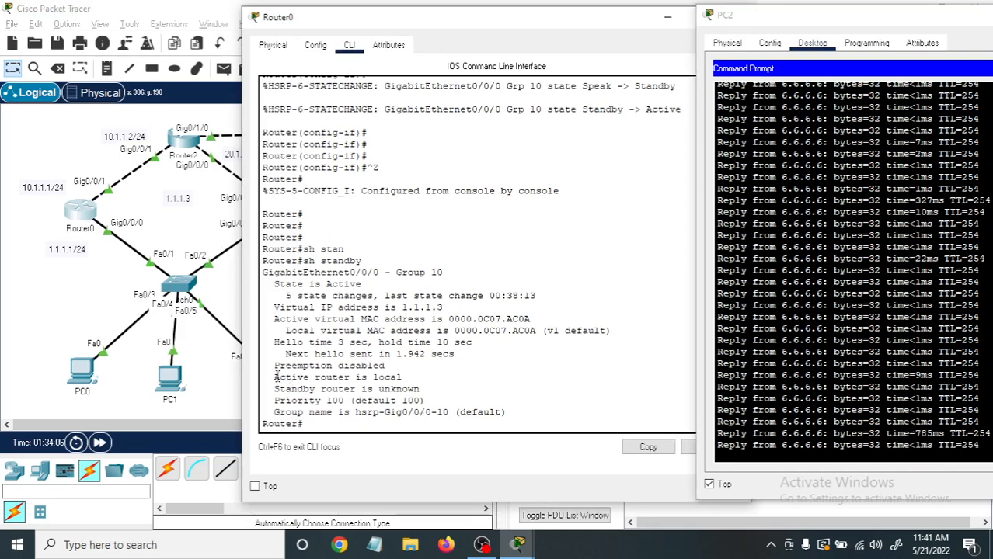
left_click_drag(274, 377, 426, 387)
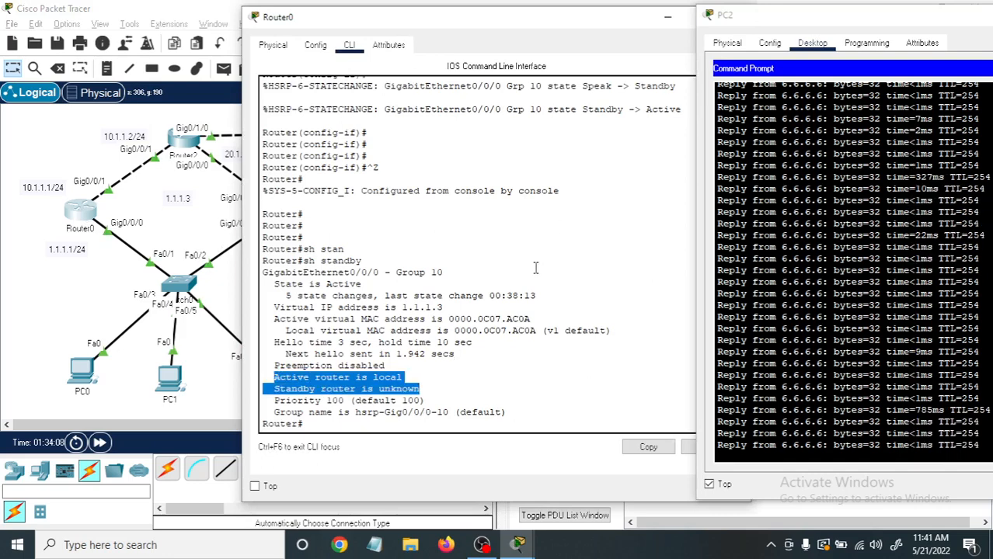
left_click(459, 286)
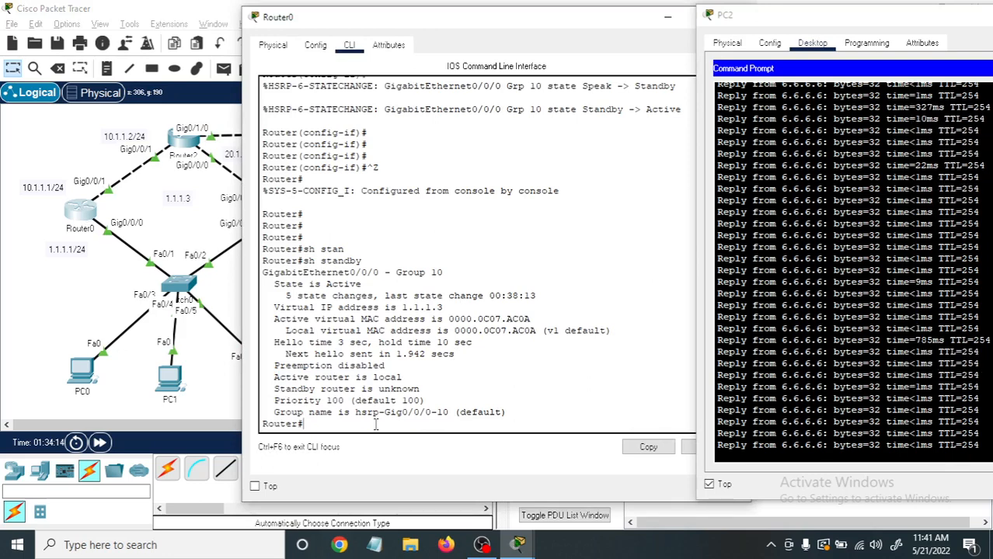
Enter global configuration mode on Router0 with conf t.
key("Return")
key("Return")
key("Return")
type("co")
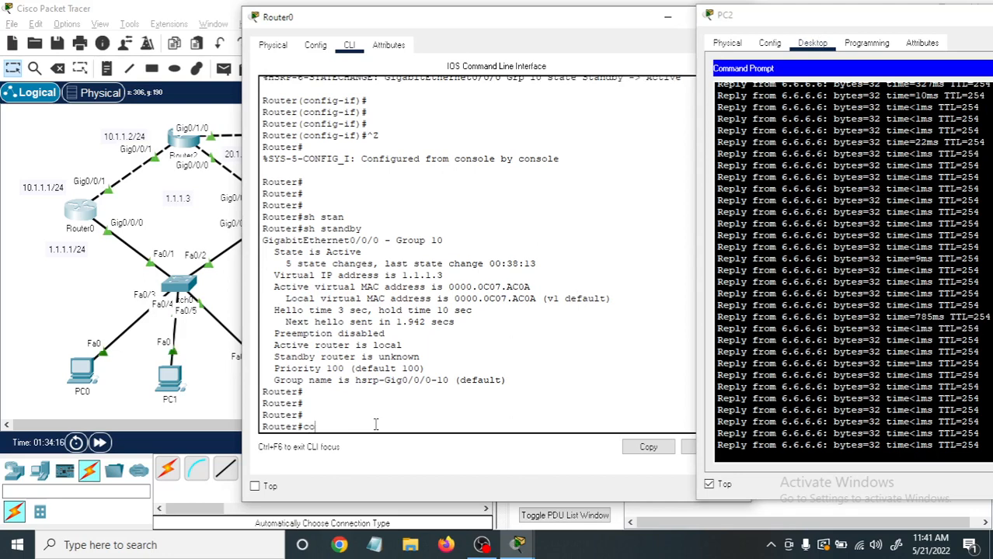
type("nf t")
key("Return")
key("Return")
key("Return")
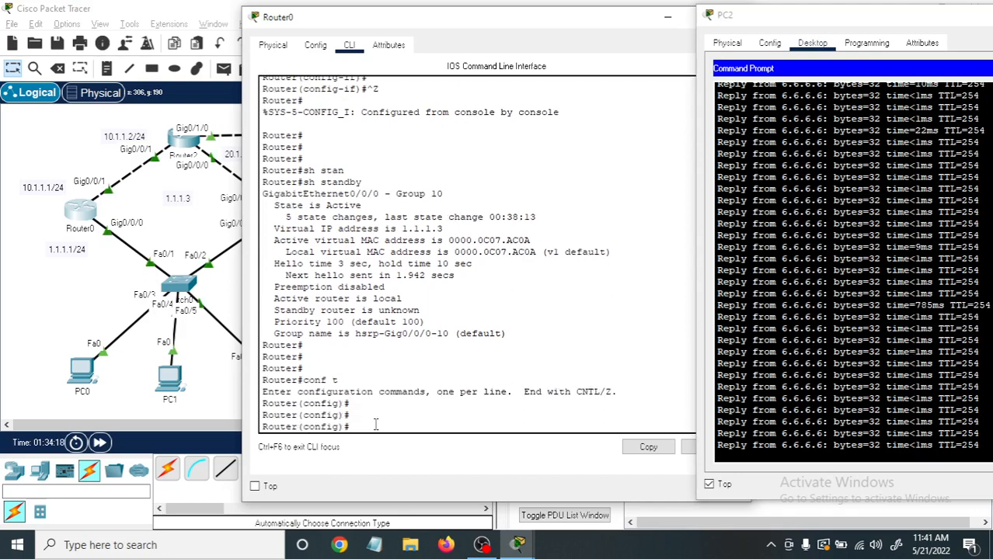
Open interface gig0/0/0 on Router0 for configuration.
type("int gig")
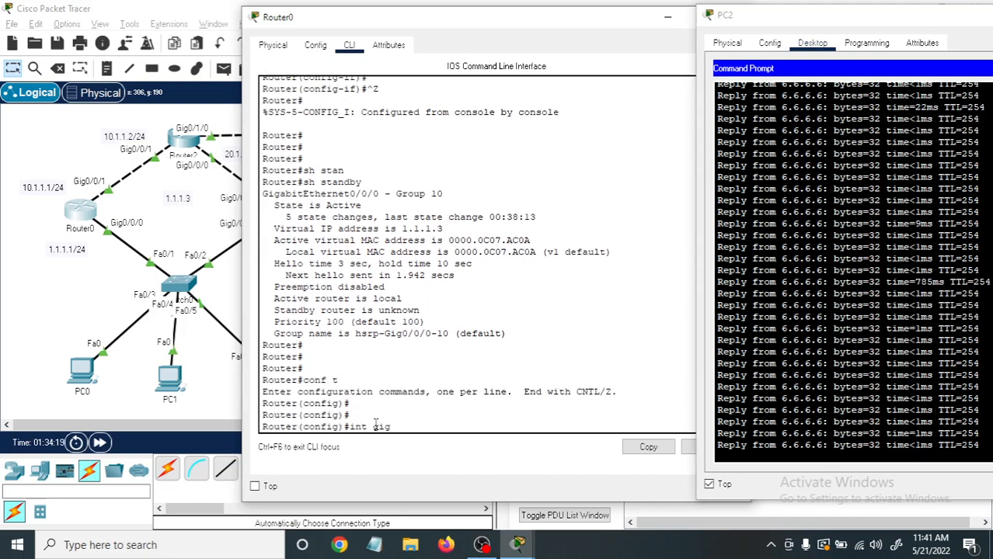
type("0/0/0")
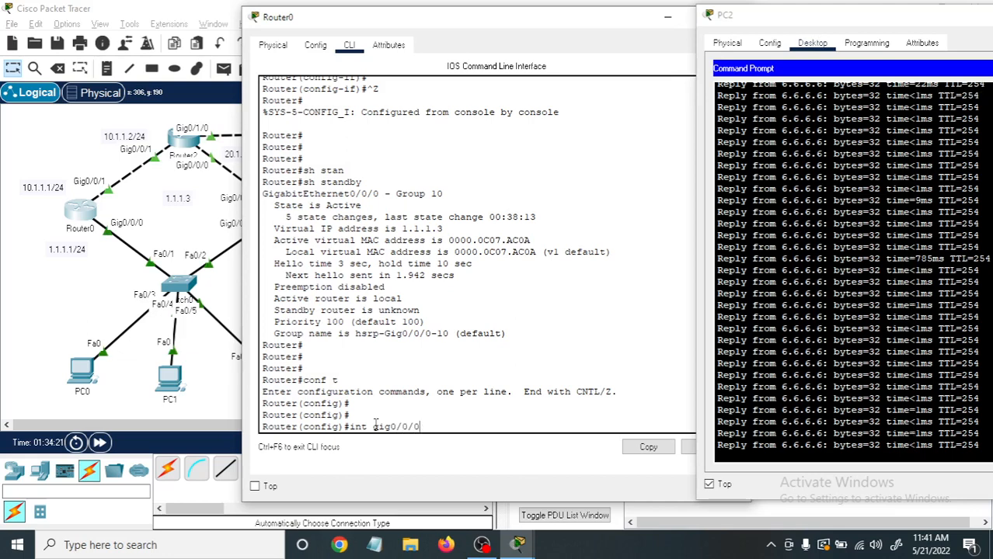
key("Return")
key("Return")
key("Return")
Shut down Router0's gig0/0/0 interface with the abbreviated command sh.
type("st")
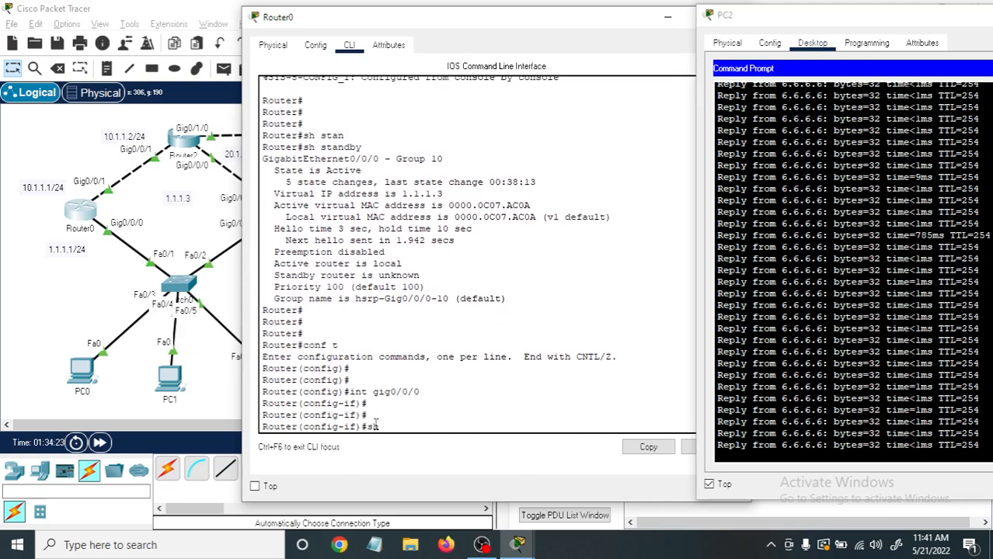
key("BackSpace")
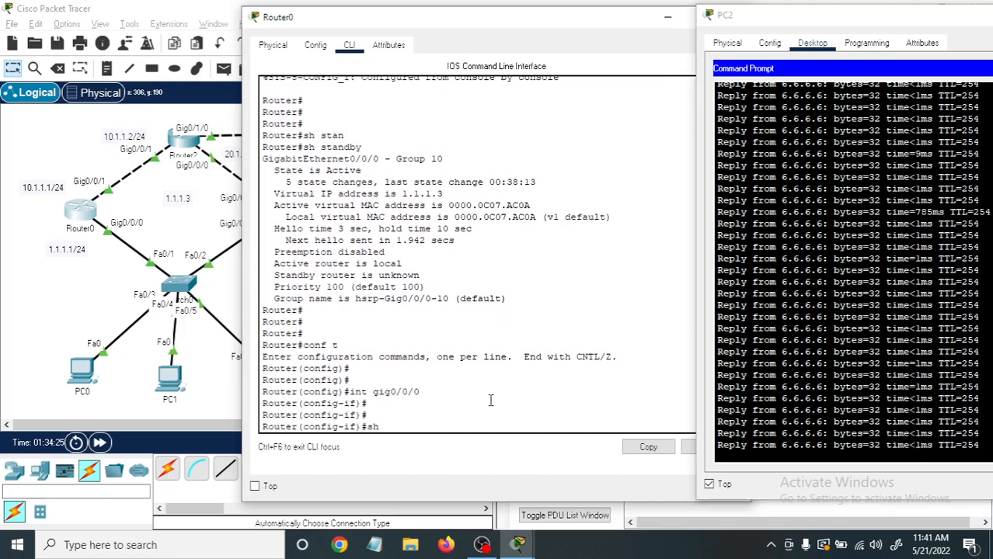
type("h")
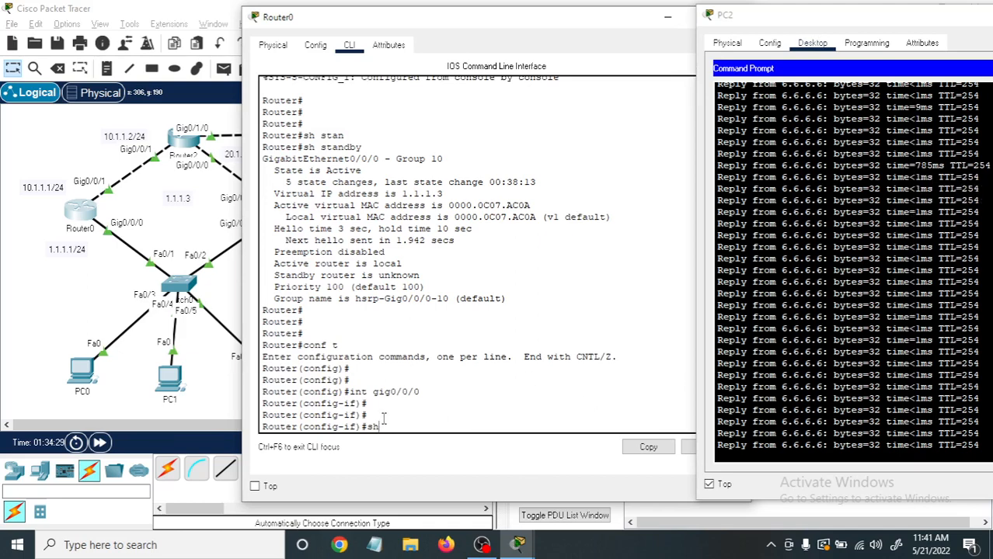
key("Return")
key("Return")
key("Return")
key("Return")
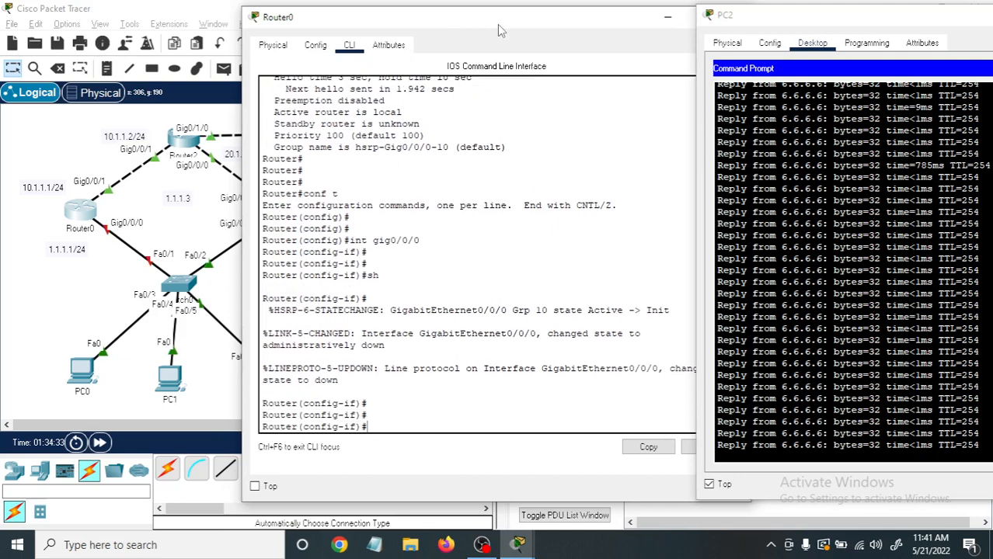
Examine Router0's HSRP and link state-change messages for GigabitEthernet0/0/0, alongside PC2's continuous ping to 6.6.6.6.
left_click_drag(498, 25, 341, 15)
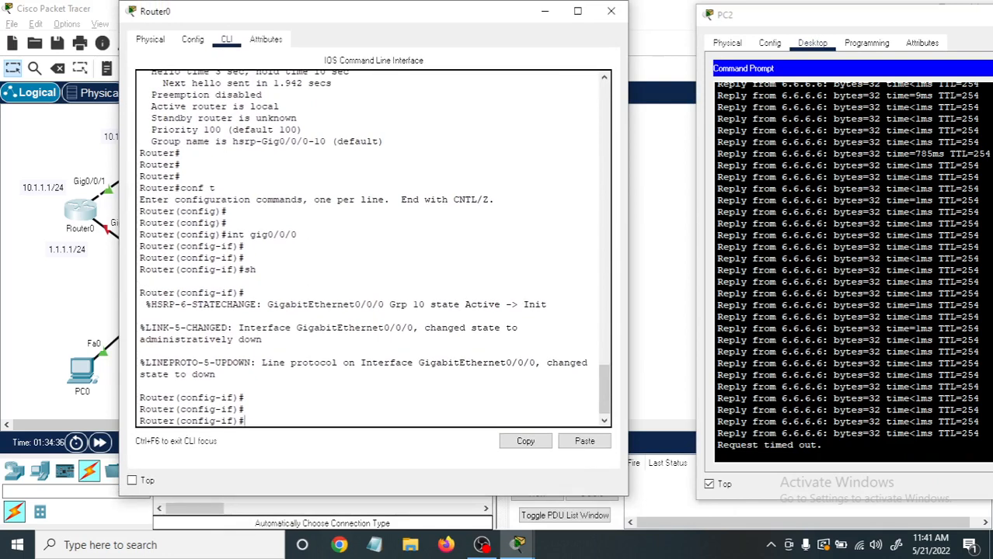
left_click(330, 357)
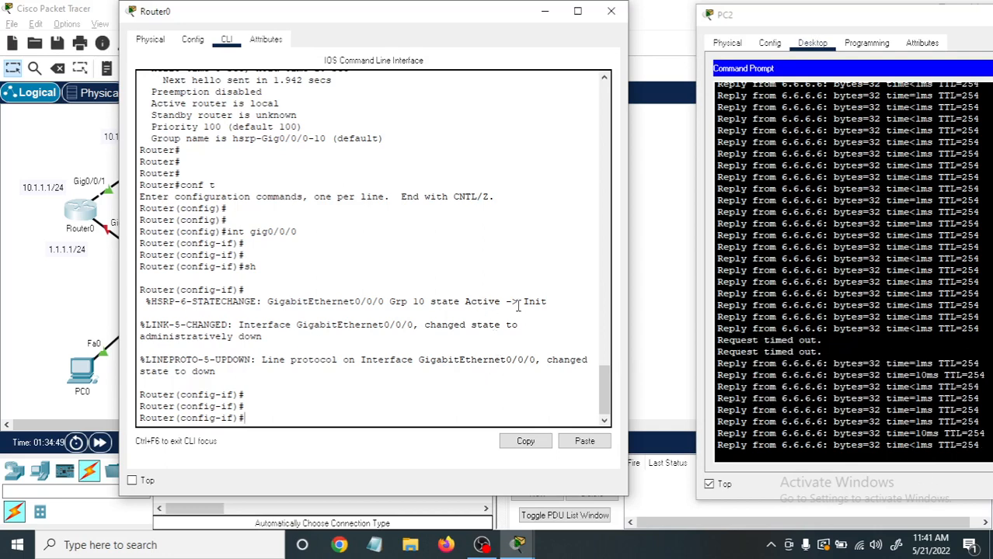
left_click_drag(430, 302, 526, 302)
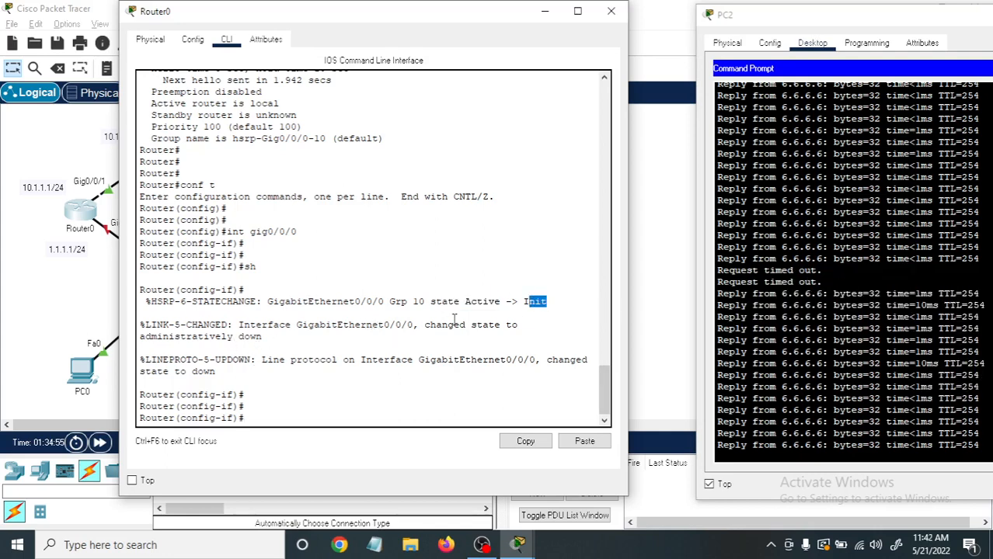
left_click_drag(426, 326, 501, 327)
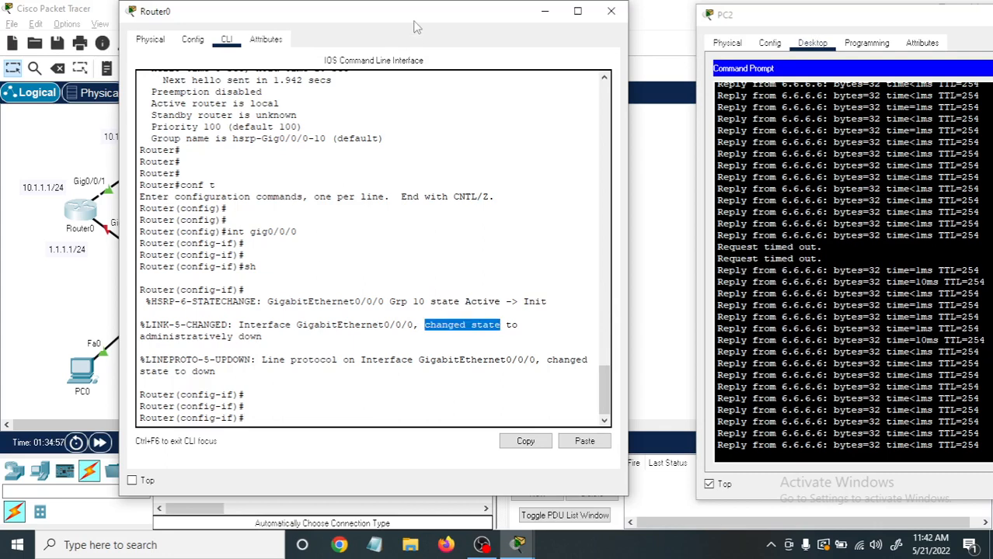
Move Router0's window aside, open Router1's CLI and examine its latest HSRP state-change message for group 10.
left_click_drag(417, 18, 388, 302)
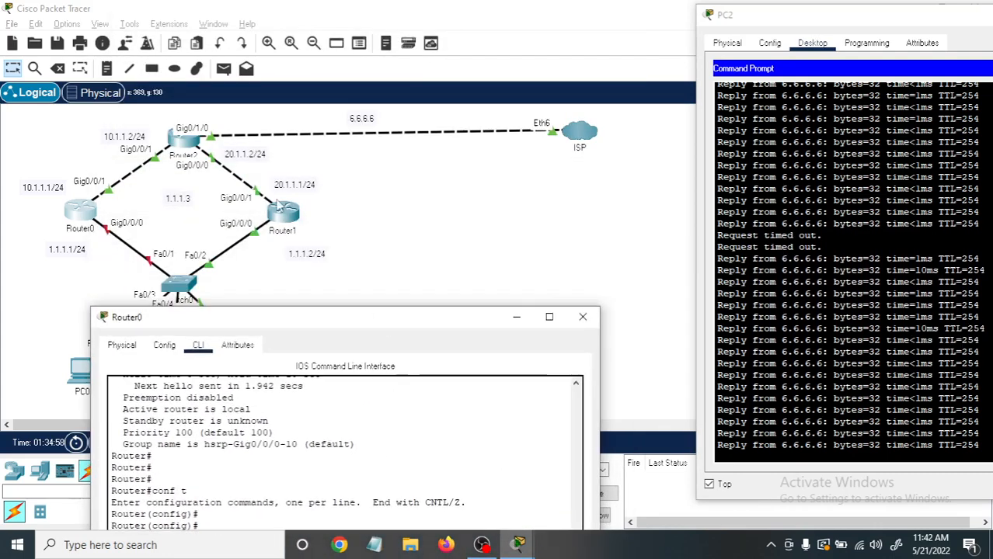
left_click(278, 217)
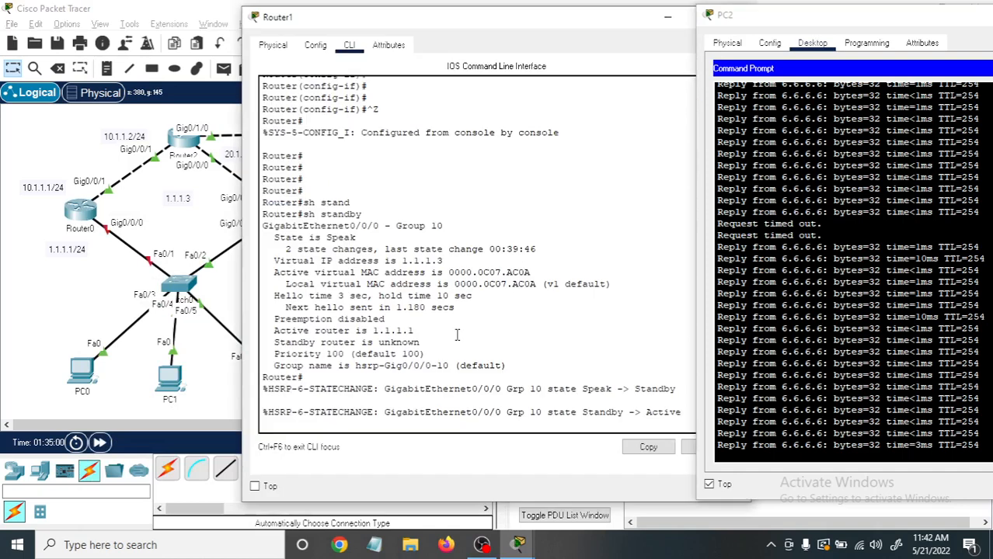
left_click_drag(581, 23, 468, 21)
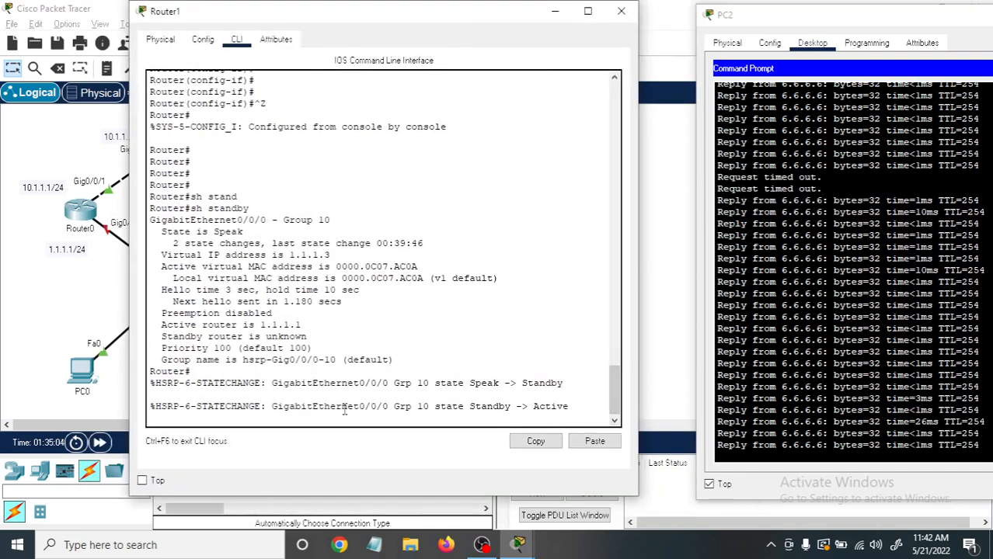
key("Return")
key("Return")
key("Return")
key("Return")
key("Return")
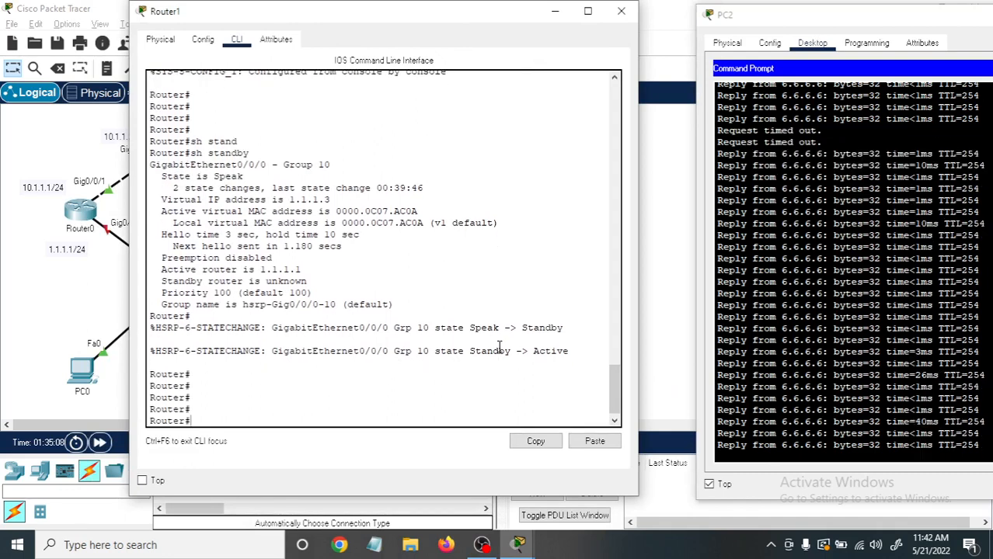
mouse_move(533, 352)
left_mouse_down()
mouse_move(570, 351)
mouse_move(550, 356)
mouse_move(529, 348)
mouse_move(584, 337)
mouse_move(569, 351)
mouse_move(533, 351)
left_mouse_up()
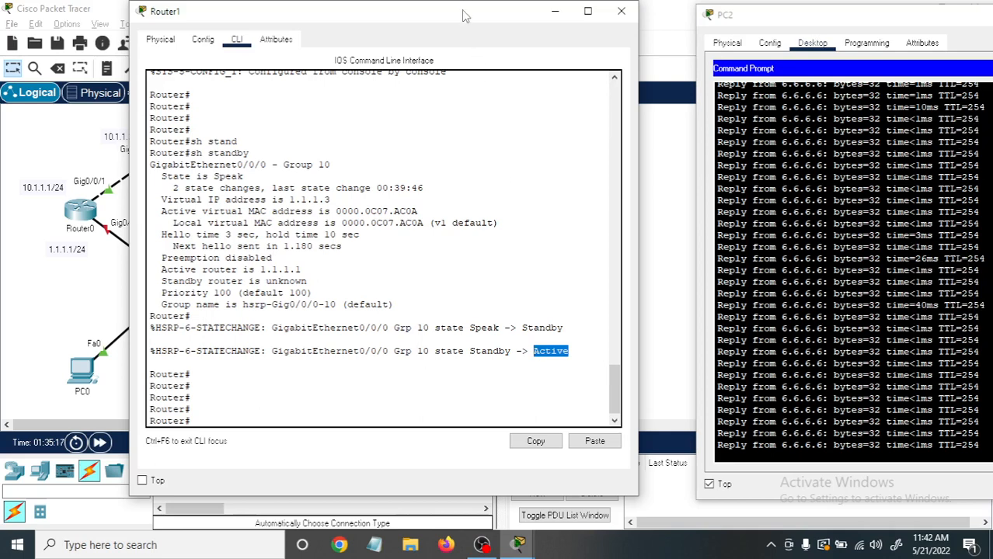
Check the topology's link status behind Router1's window, close that window and bring Router0's CLI back to the front.
left_click_drag(464, 16, 604, 390)
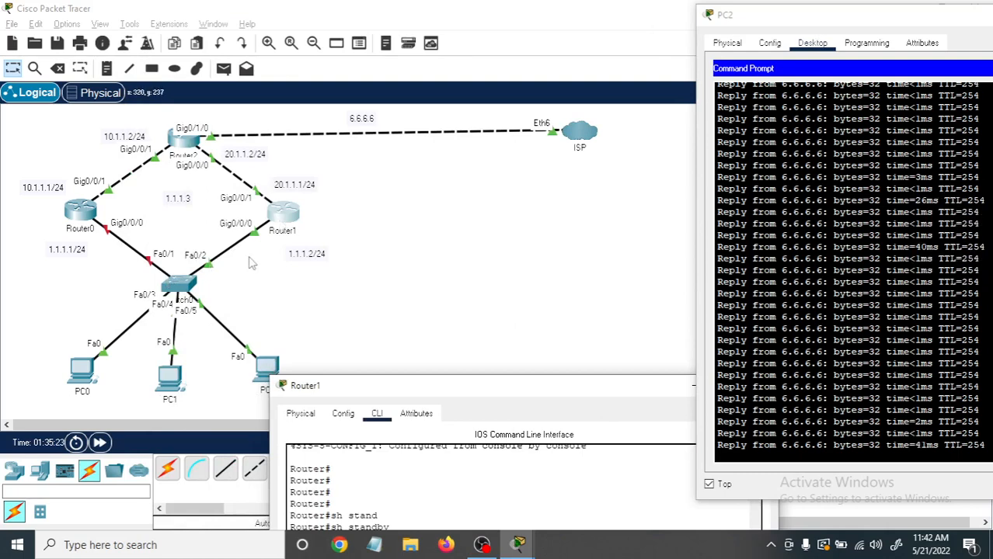
left_click_drag(492, 386, 471, 218)
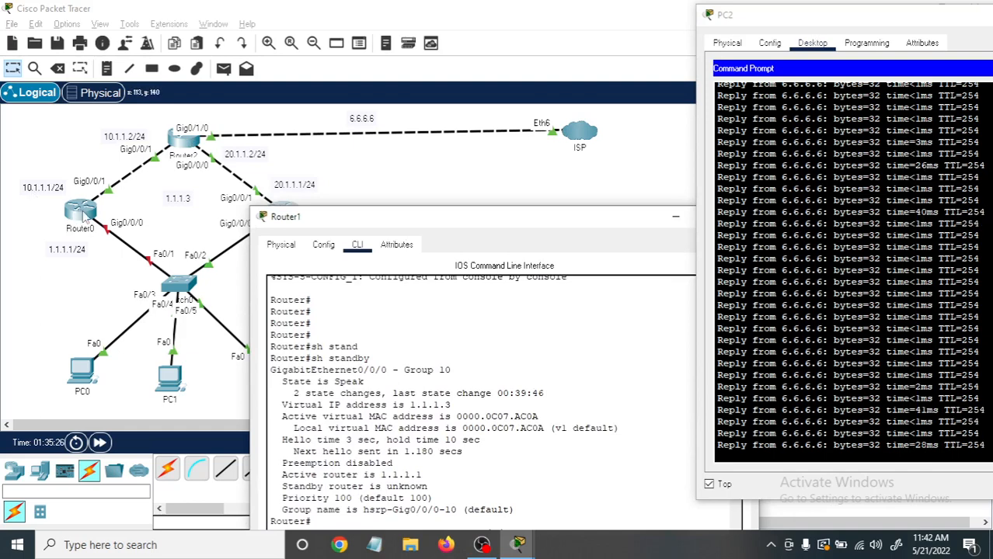
left_click_drag(532, 219, 520, 52)
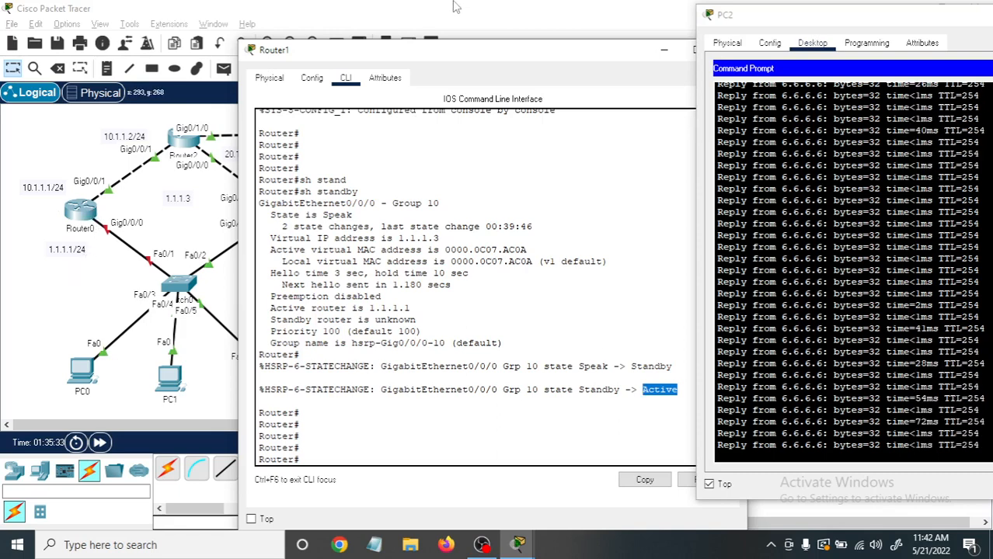
left_click_drag(494, 53, 399, 70)
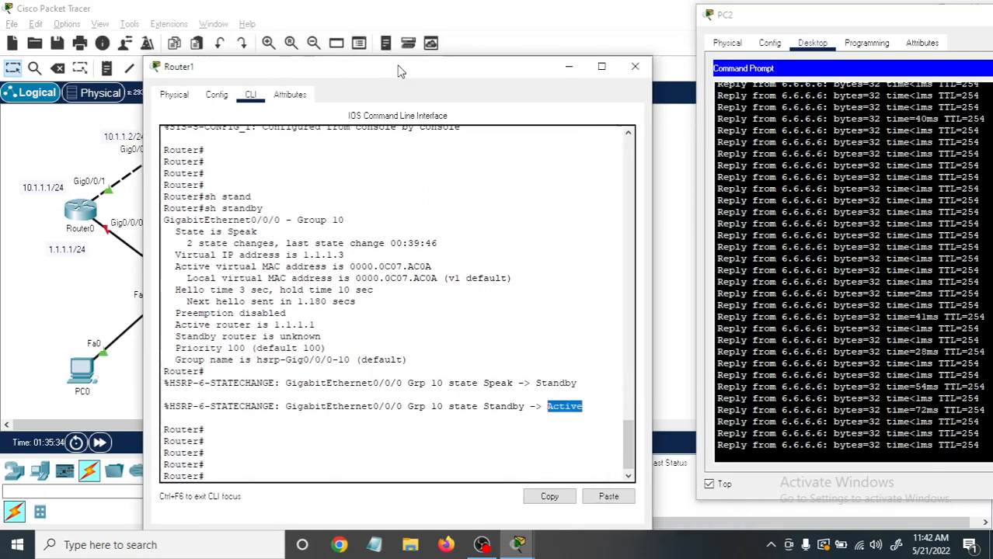
left_click(635, 66)
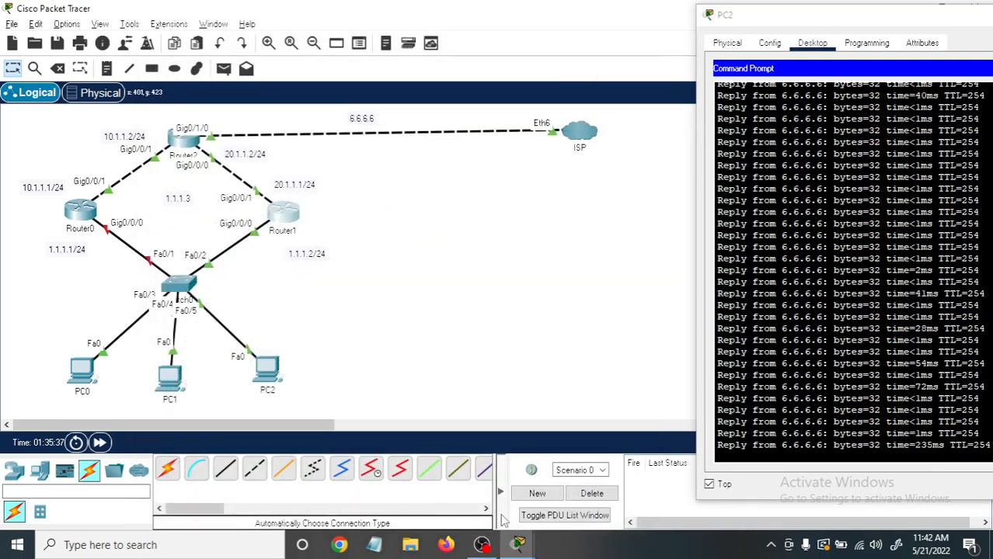
mouse_move(519, 553)
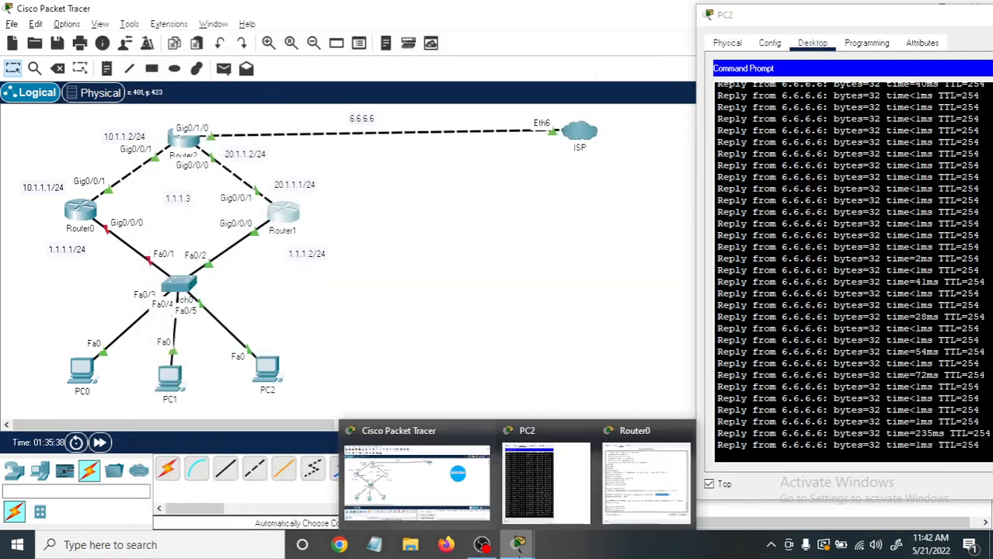
left_click(626, 465)
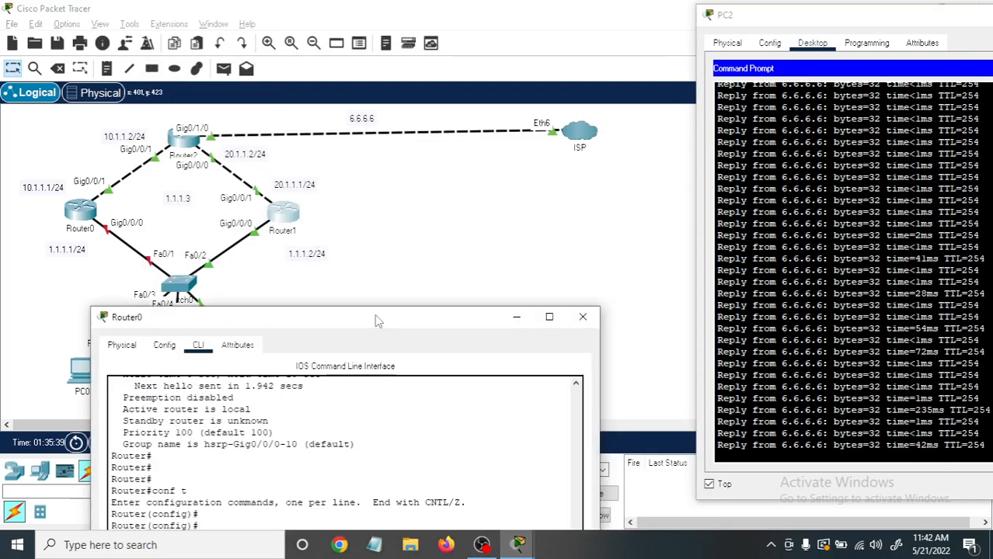
Re-enable Router0's gig0/0/0 interface with the abbreviated command no sh, keeping the topology in view beside the CLI.
double_click(377, 320)
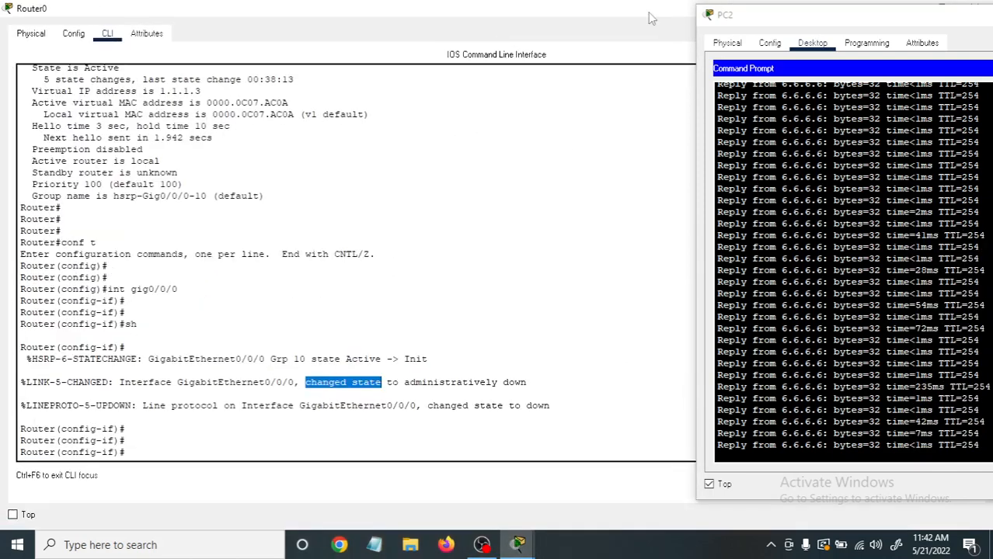
left_click_drag(466, 132, 473, 74)
left_click(382, 480)
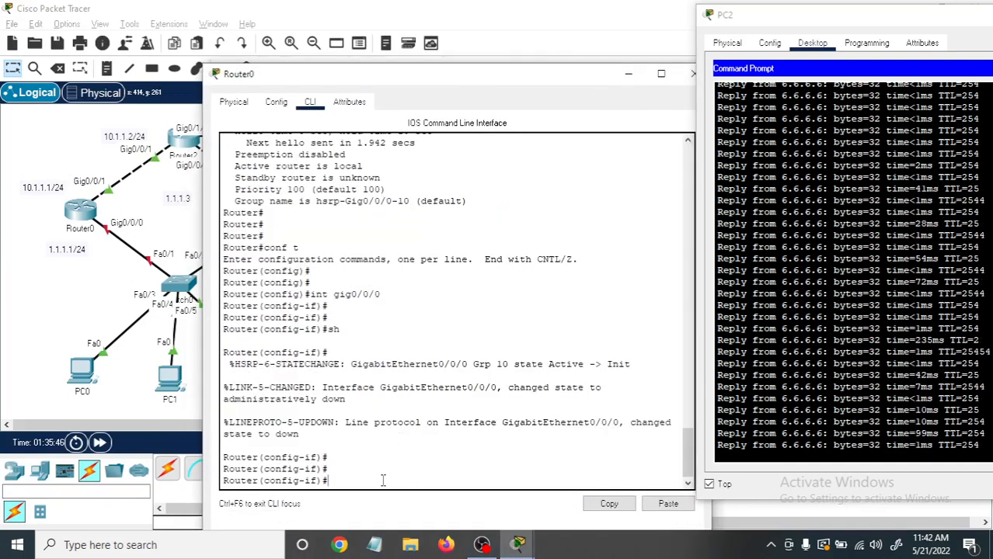
type("no sh")
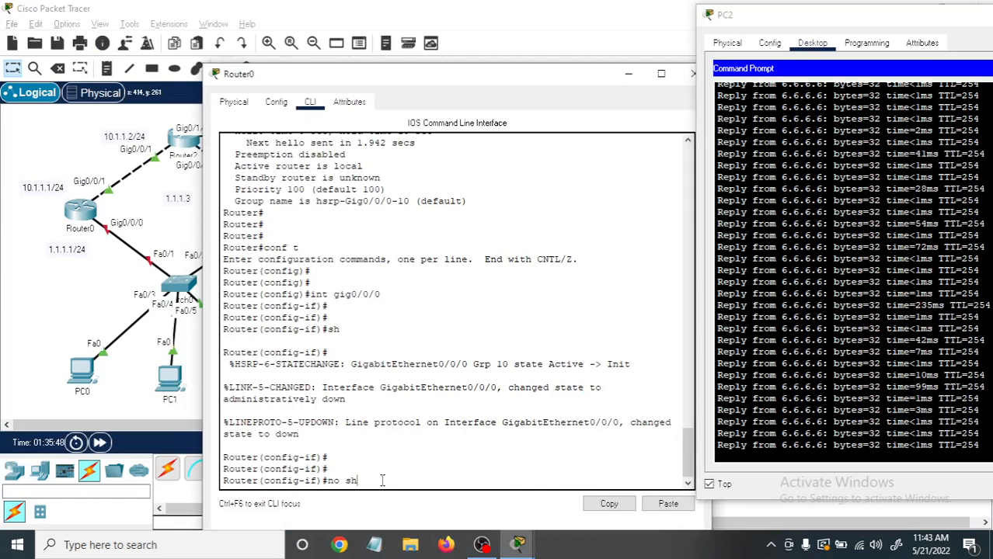
key("Return")
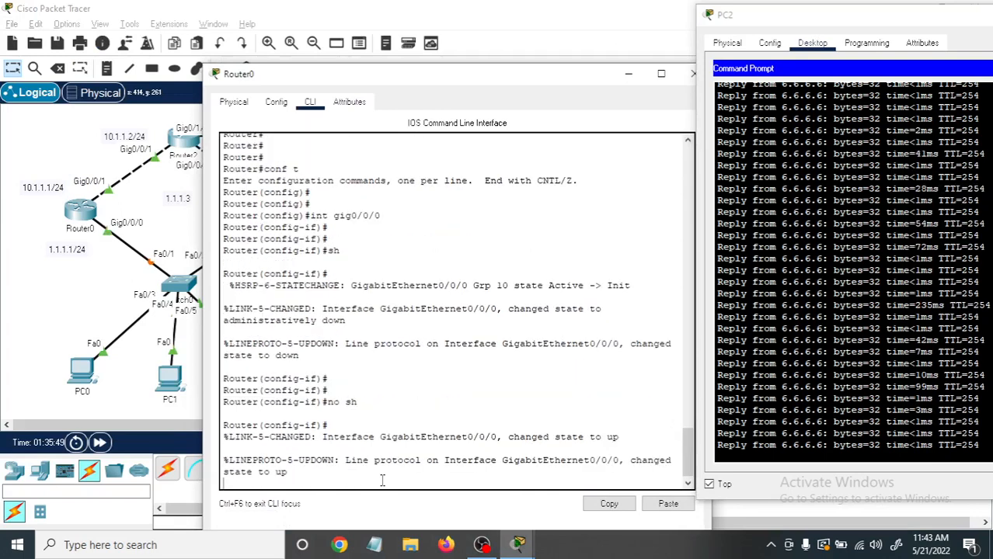
key("Return")
key("Return")
key("Return")
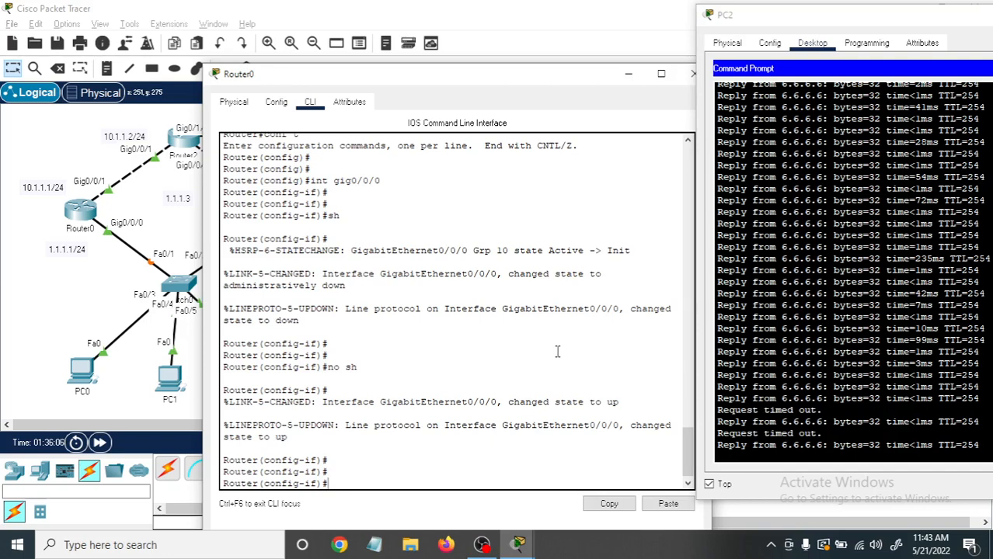
Return Router0 to privileged EXEC mode and examine its latest HSRP state-change messages for group 10.
key("ctrl+z")
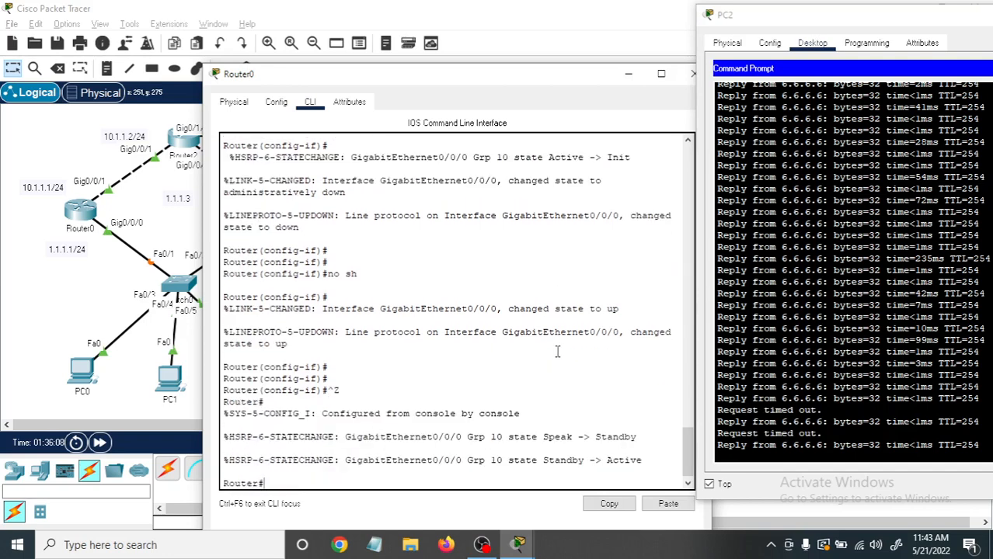
key("Return")
key("Return")
key("Return")
key("Return")
key("Return")
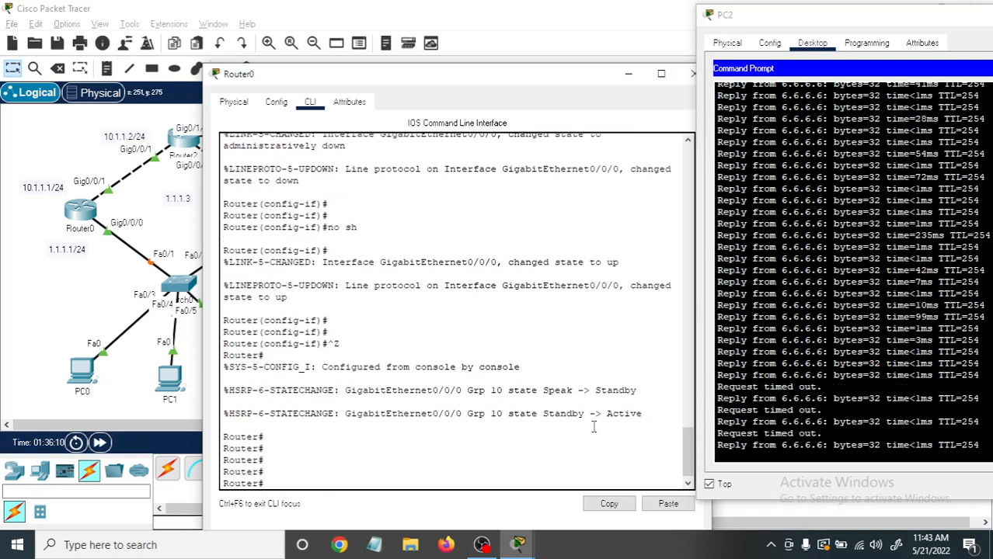
mouse_move(606, 414)
left_mouse_down()
mouse_move(645, 414)
mouse_move(607, 414)
left_mouse_up()
left_click(645, 415)
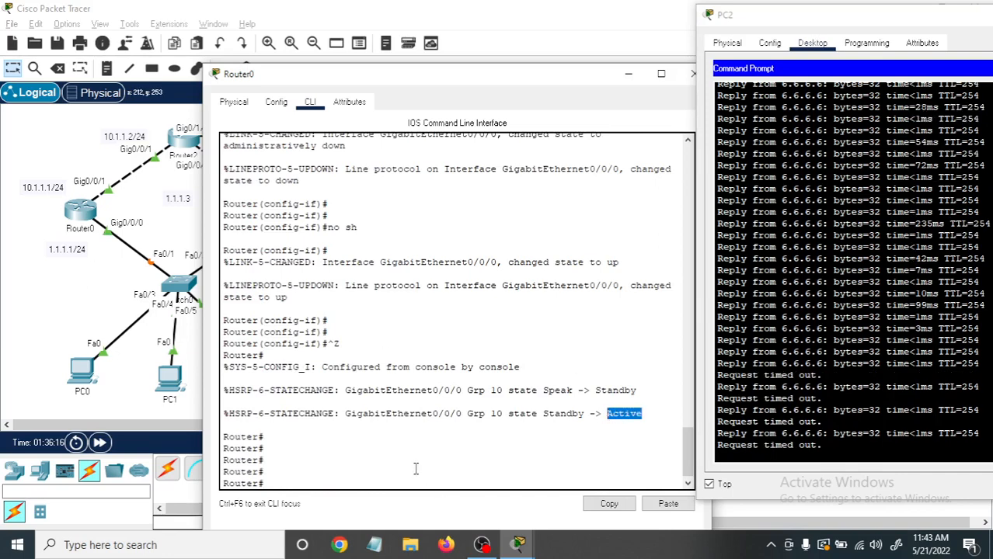
Run sh standby on Router0 and check the active router entry and the latest HSRP state-change message.
left_click(327, 487)
type("sh")
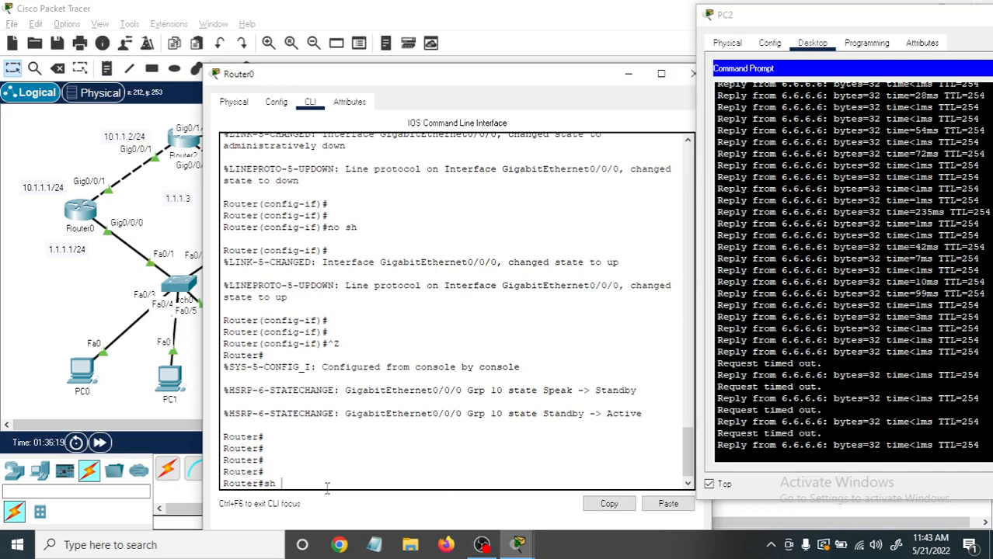
type(" stand")
key("Tab")
key("Return")
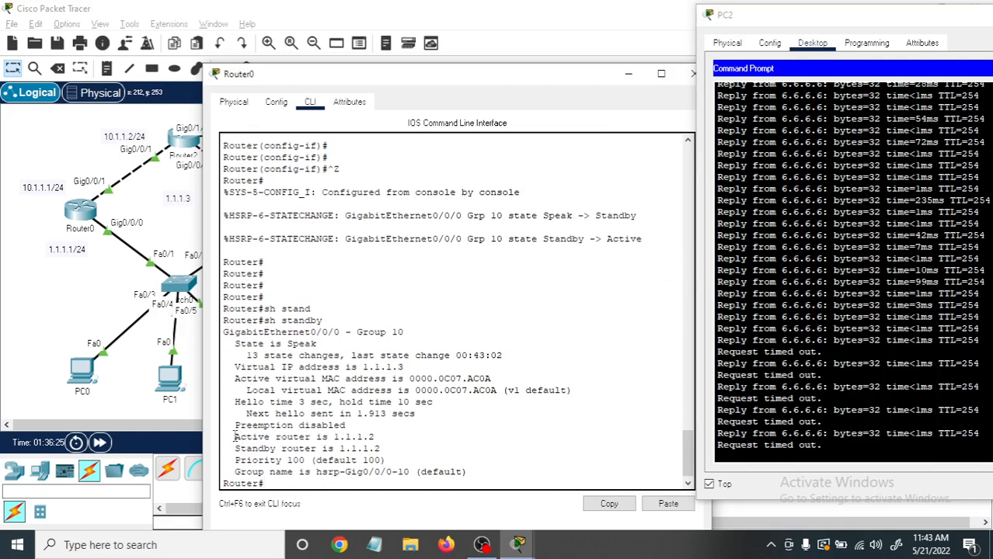
left_click_drag(233, 437, 385, 435)
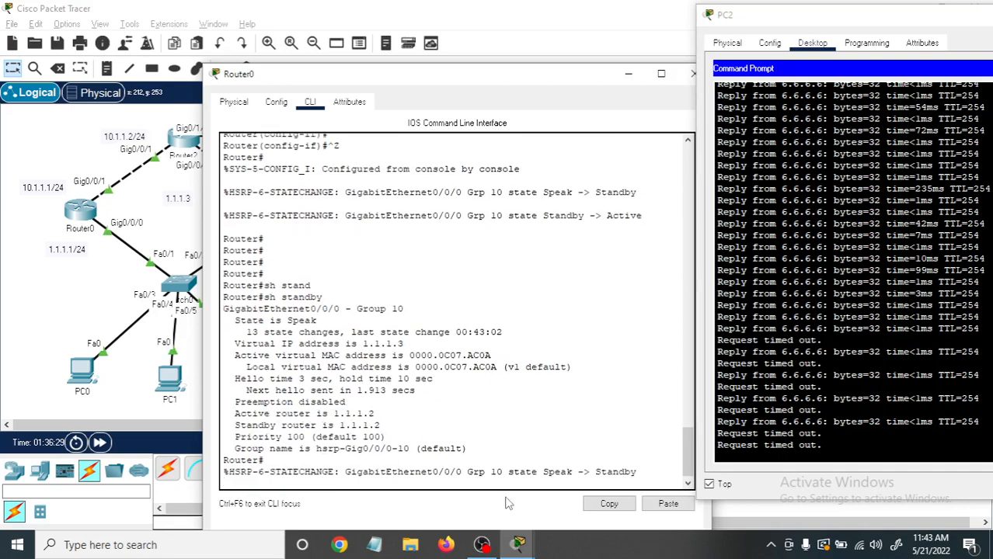
left_click_drag(597, 474, 638, 473)
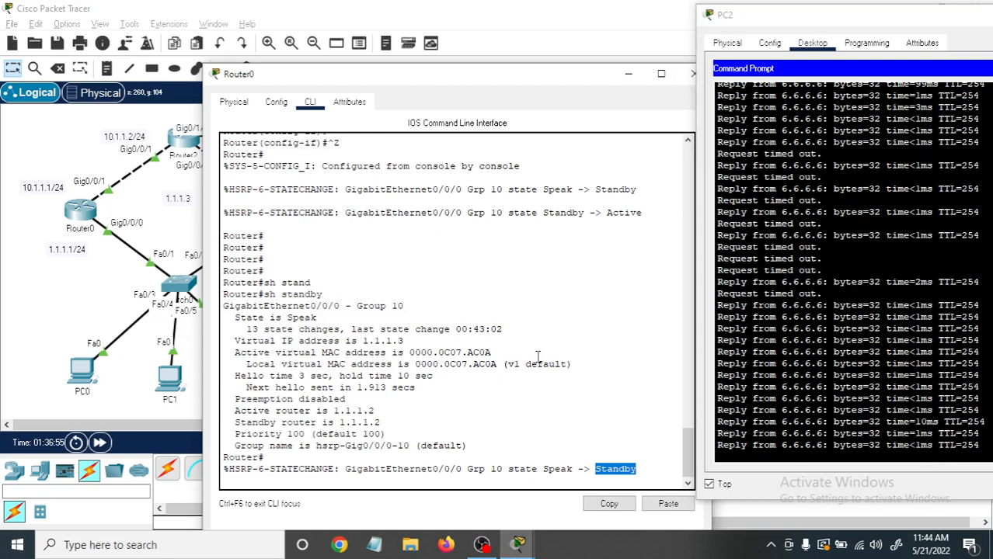
left_click(642, 468)
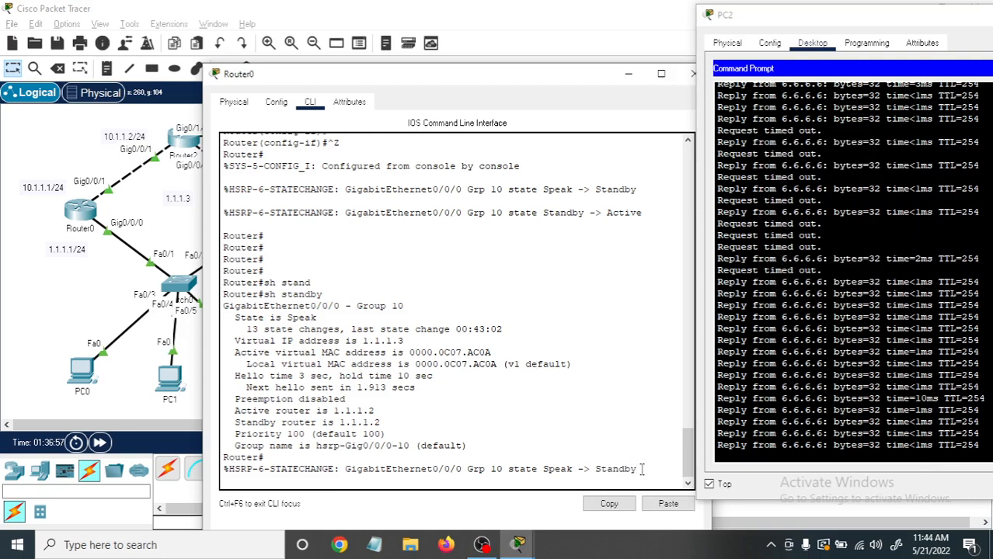
Enter global configuration mode on Router0 with conf t and open interface gig0/0/0 for configuration.
key("Return")
key("Return")
key("Return")
key("Return")
key("Return")
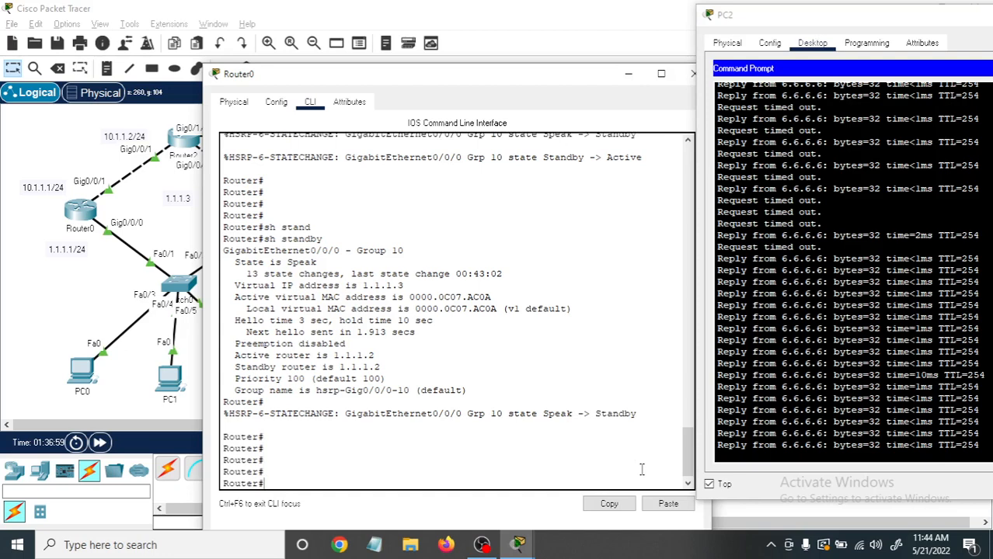
type("conf t")
key("Return")
key("Return")
key("Return")
key("Return")
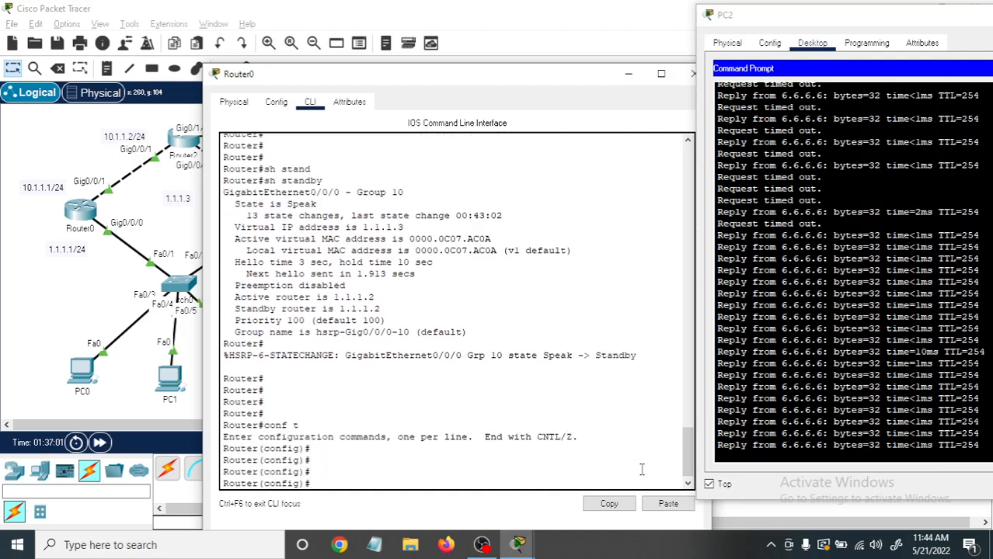
type("int gi")
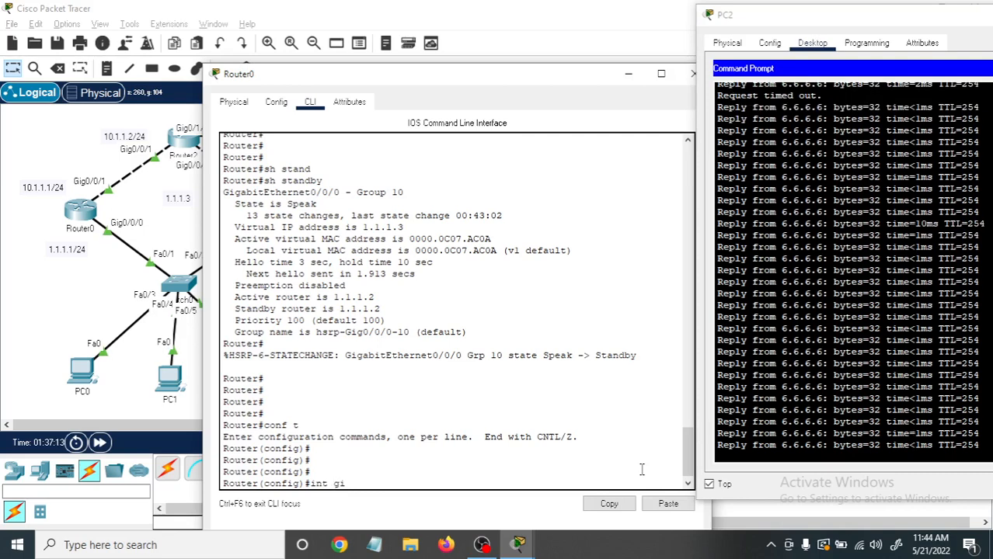
type("g0/0")
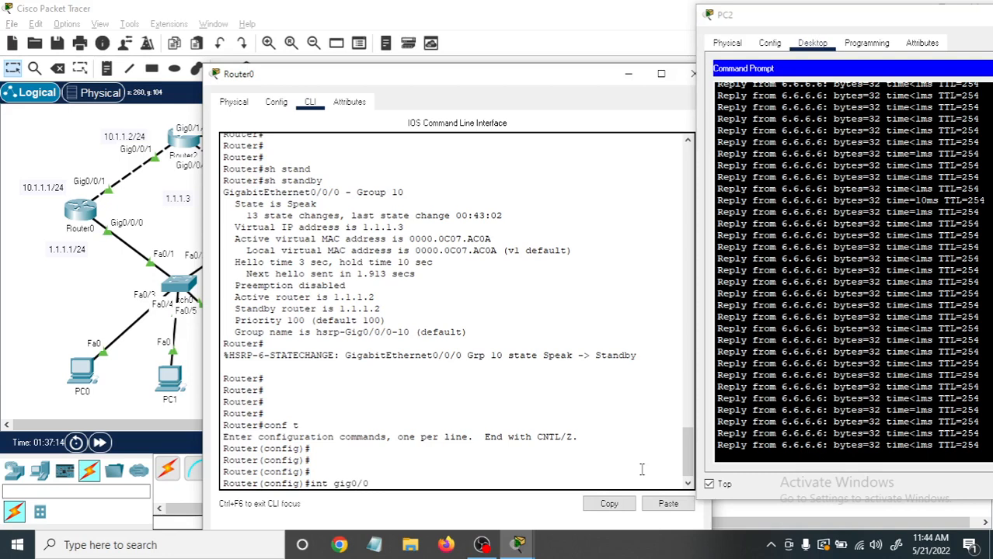
type("/0")
key("Return")
key("Return")
key("Return")
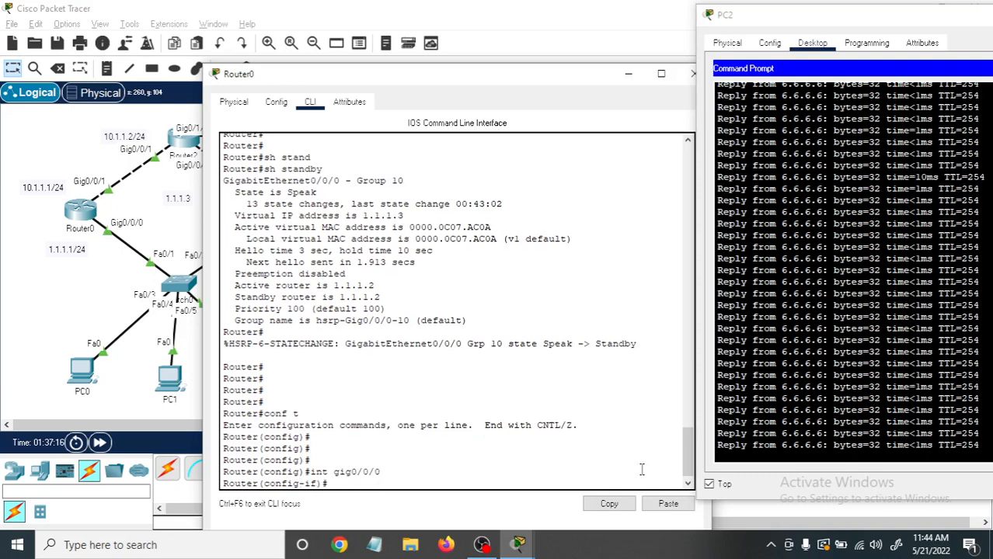
List the standby 10 options, enable preemption with standby 10 preempt on Router0, and return to privileged EXEC mode.
type("stand")
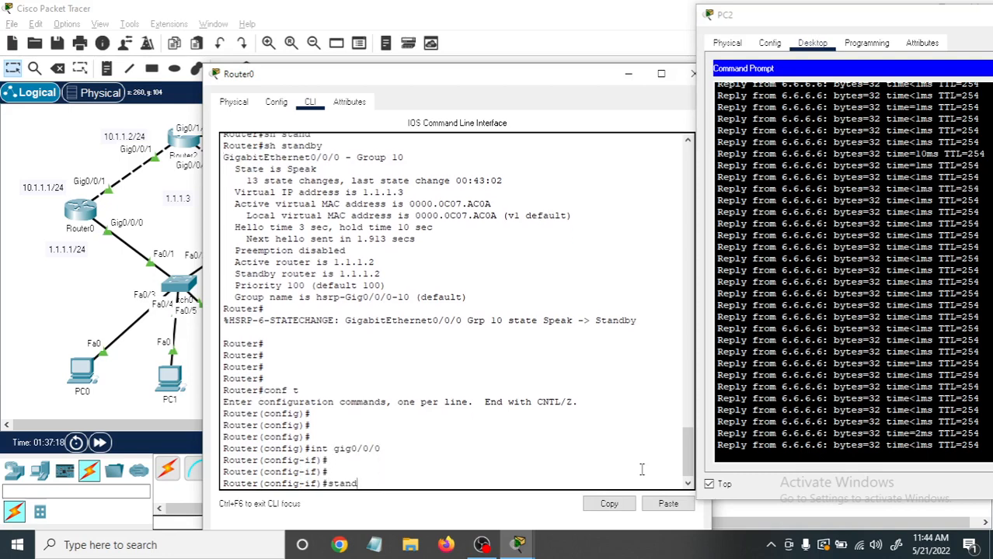
key("Tab")
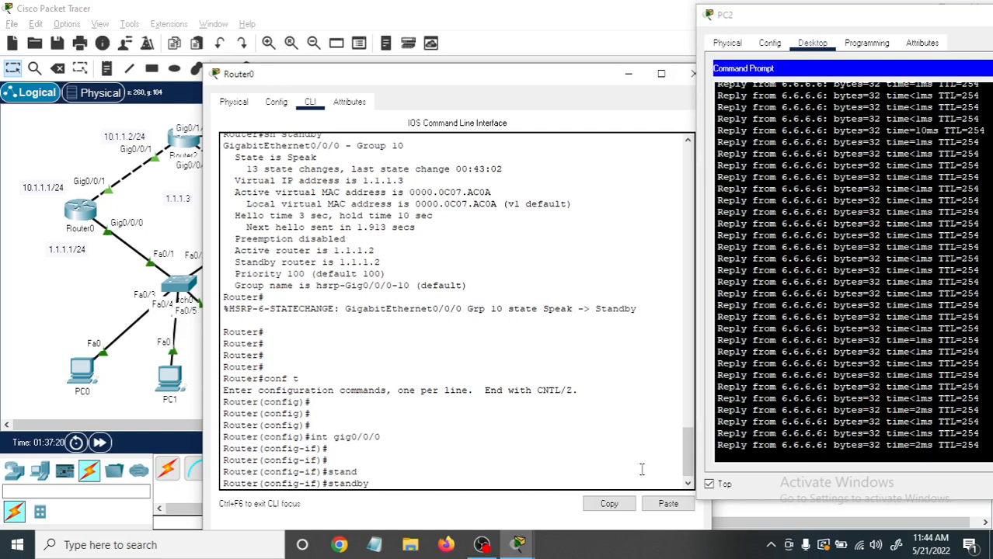
type("10 ?")
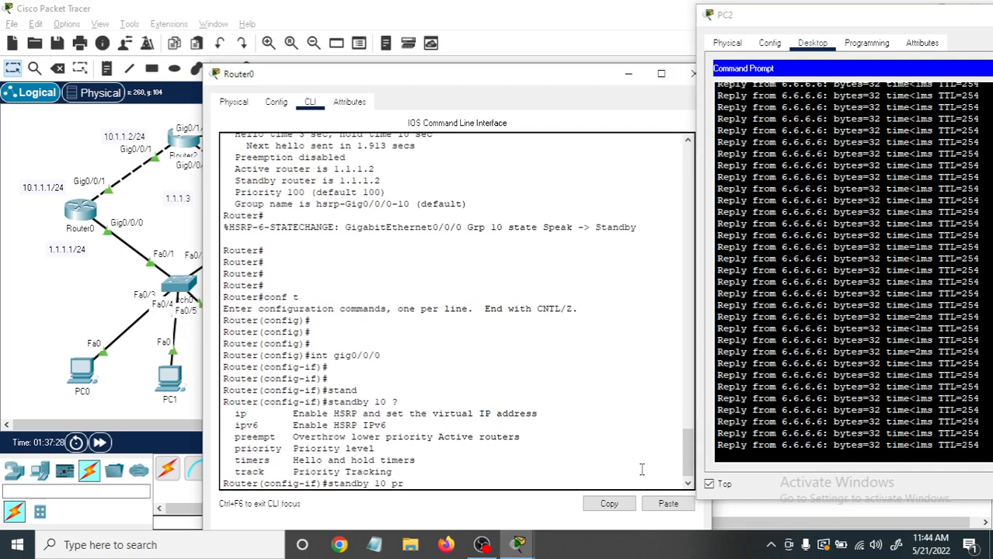
type("ree")
key("Tab")
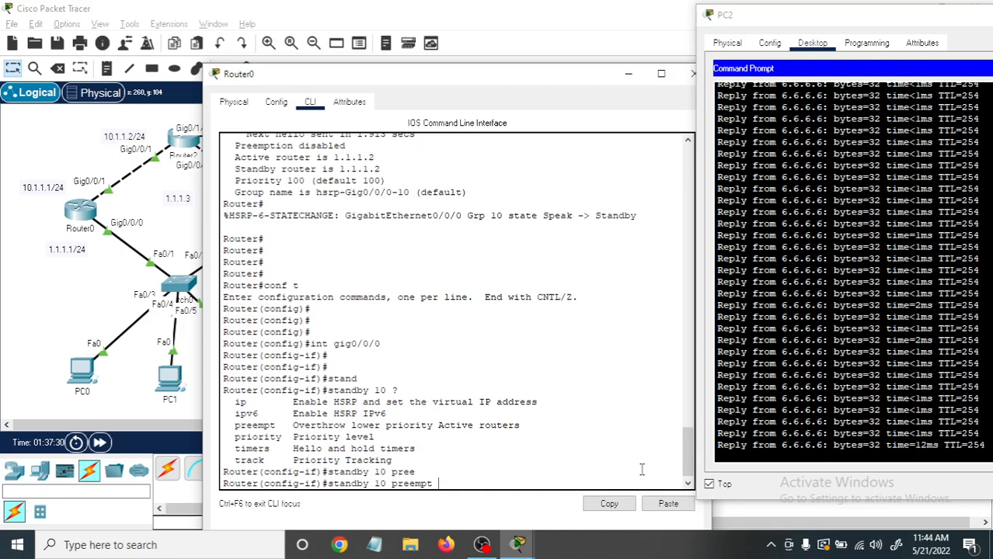
key("Return")
key("Return")
key("Return")
key("Return")
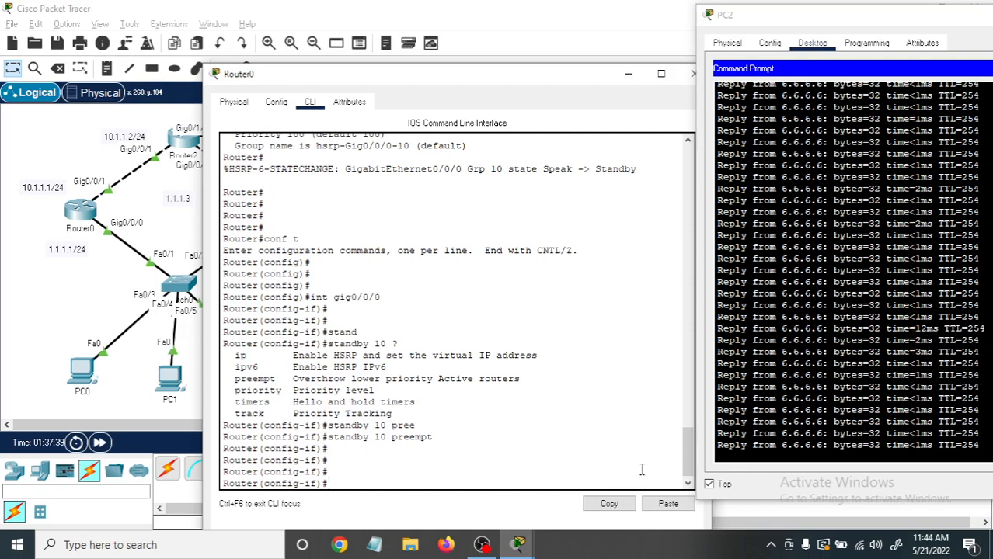
key("ctrl+z")
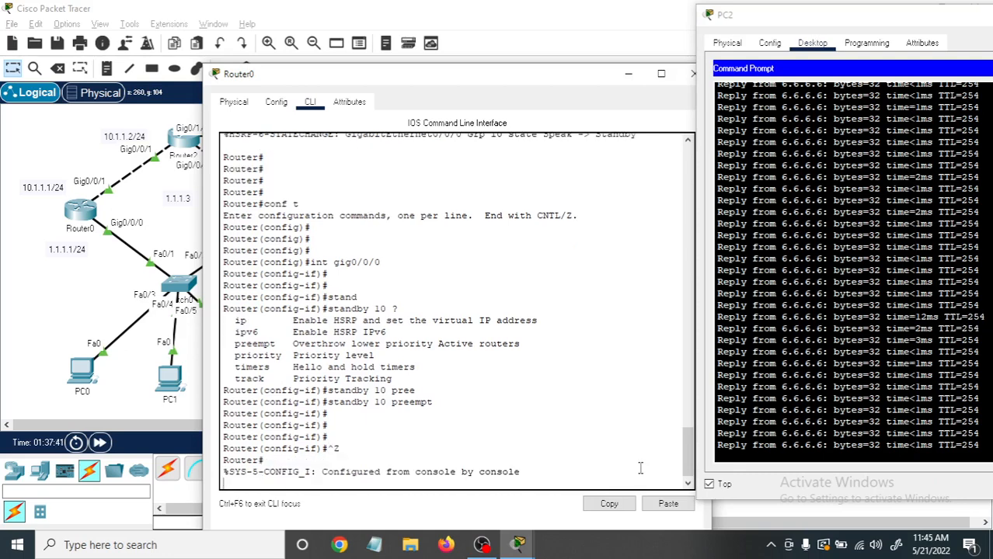
key("Return")
key("Return")
key("Return")
key("Return")
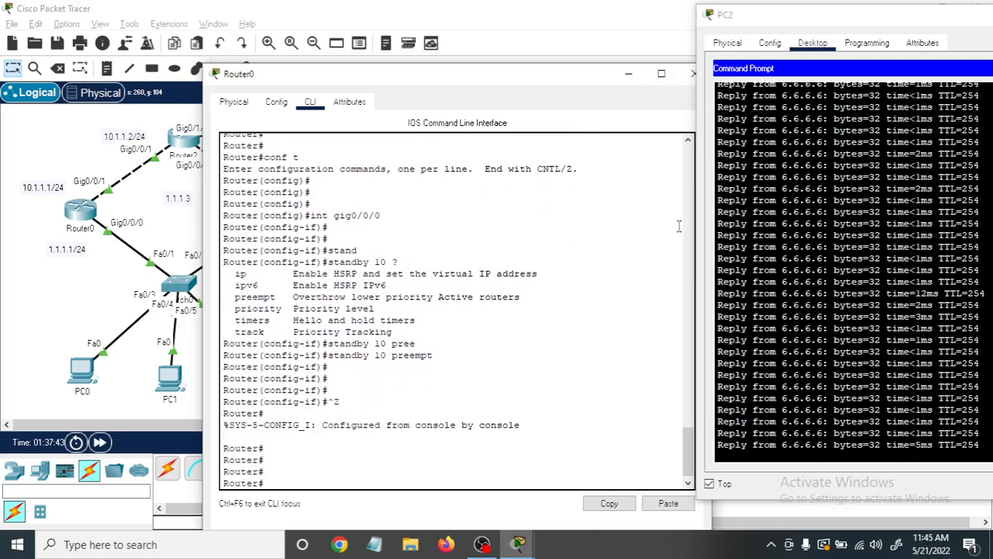
Close Router0's window and enter configuration mode for interface gig0/0/0 in Router1's CLI.
left_click_drag(591, 78, 429, 88)
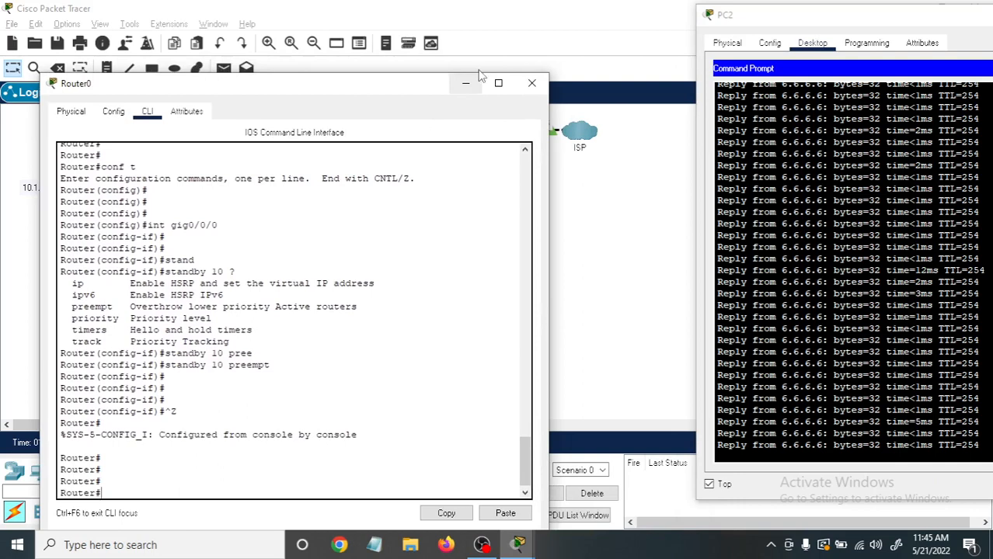
left_click(532, 83)
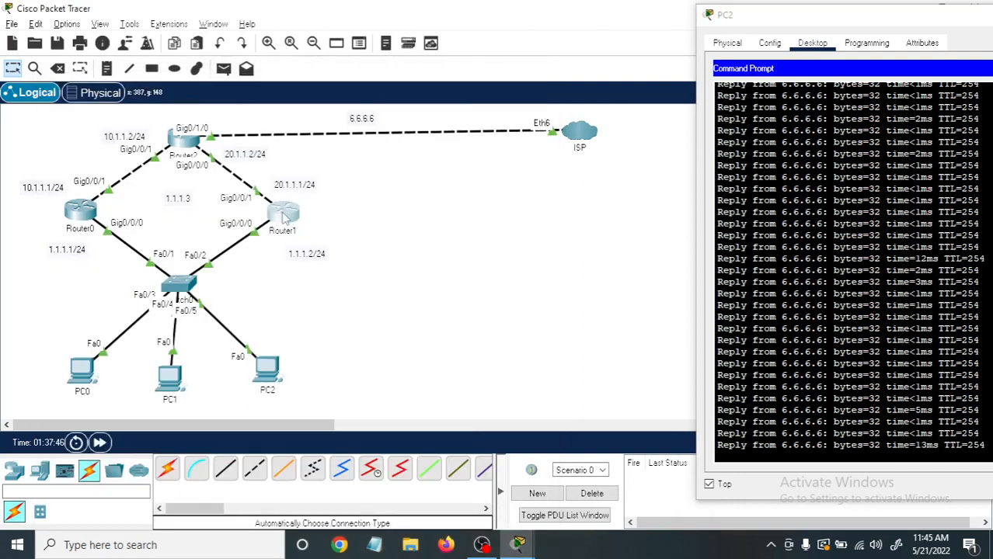
left_click(285, 214)
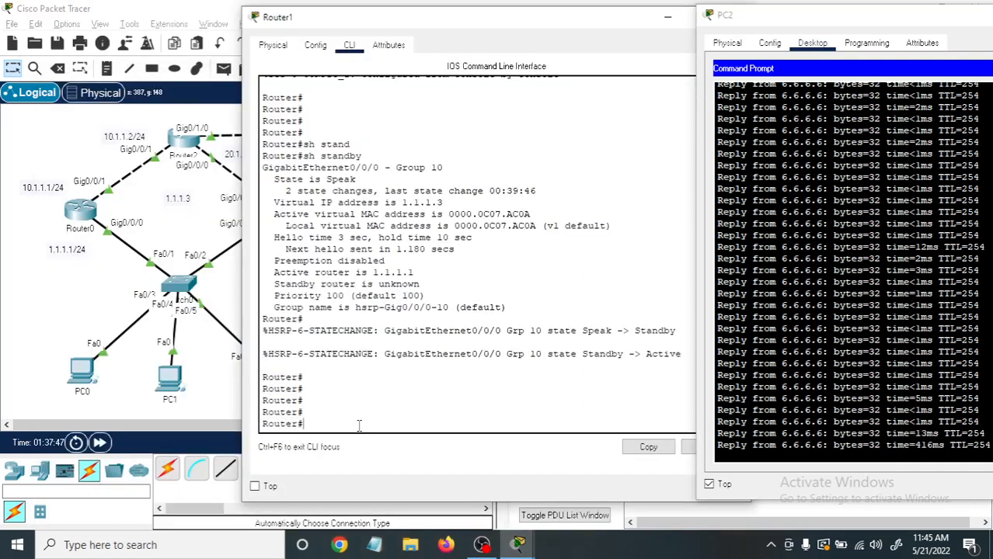
type("conf t")
key("Return")
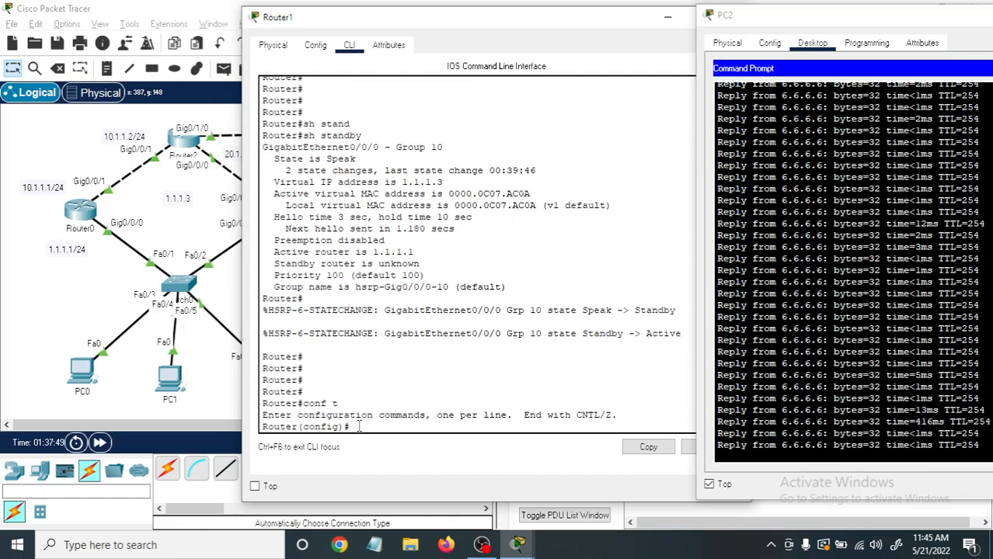
key("Return")
key("Return")
key("Return")
type("int ")
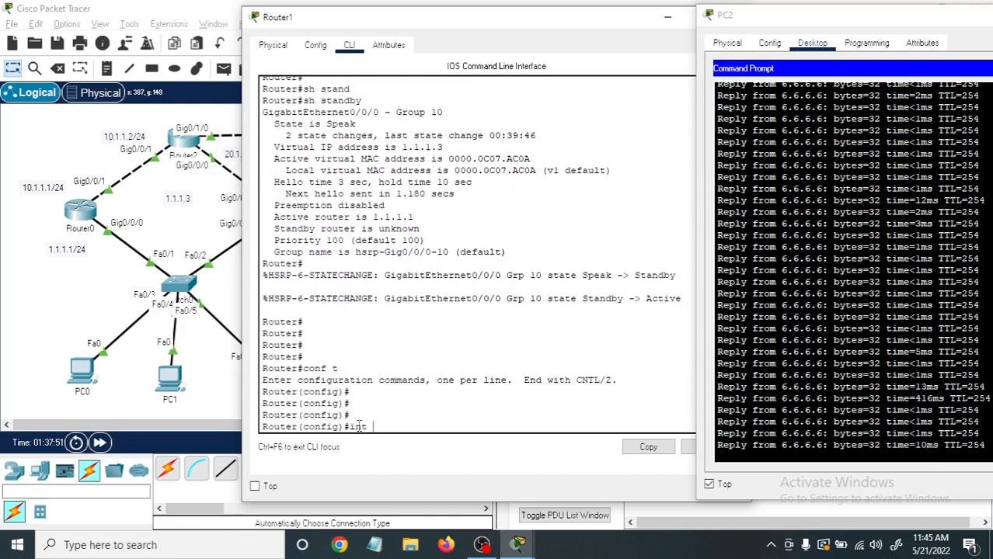
type("gig0/0/0")
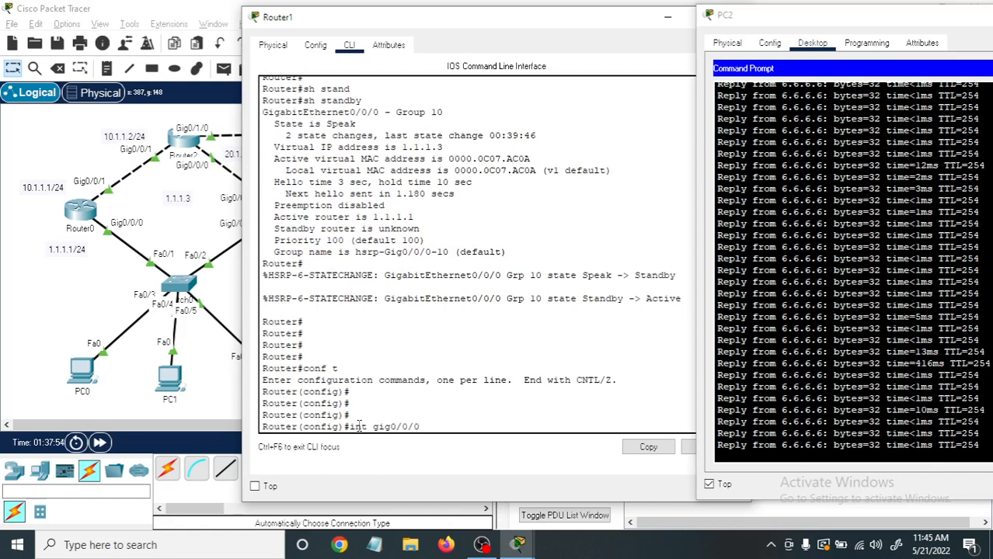
key("Return")
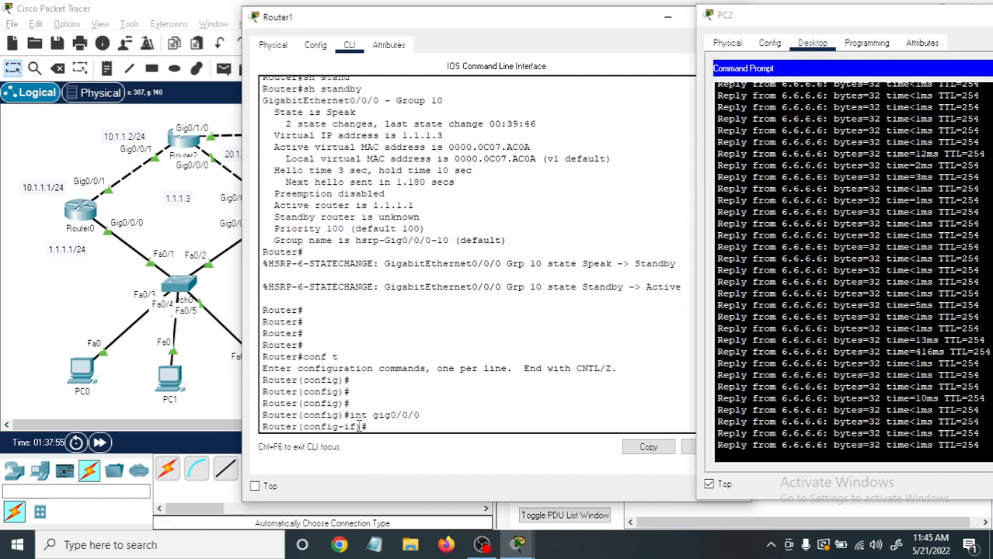
Shut down Router1's gig0/0/0 interface with the abbreviated command sh and shift its window slightly.
type("sh")
key("Return")
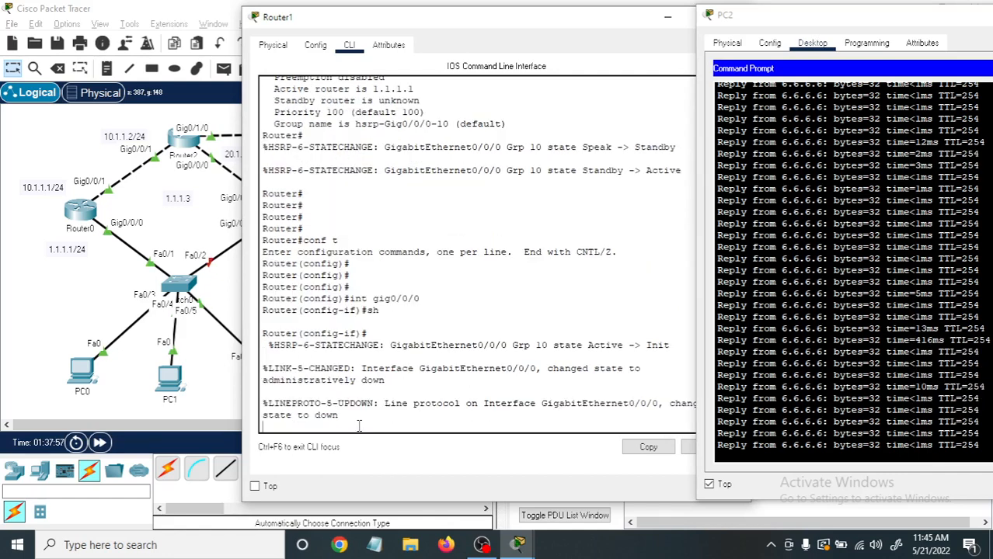
key("Return")
key("Return")
key("Return")
key("Return")
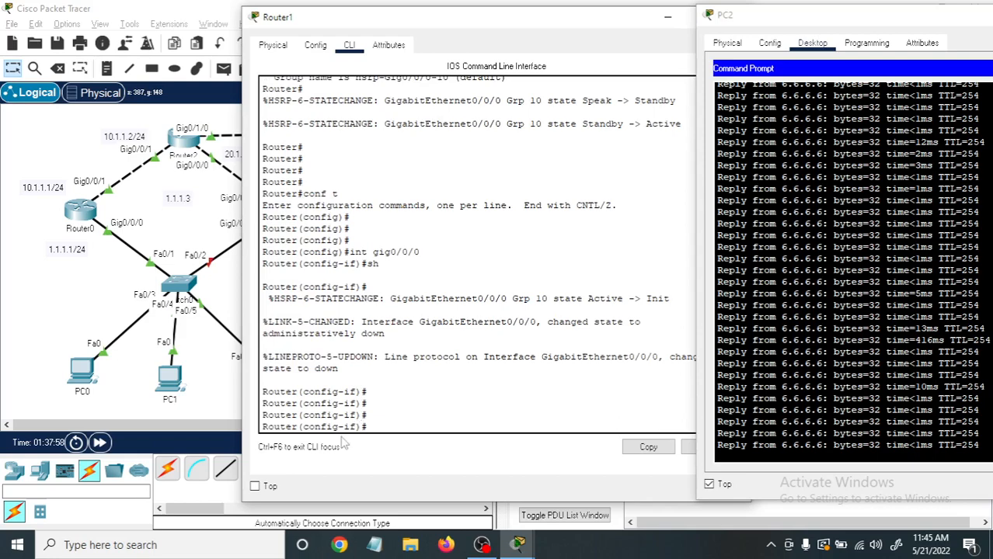
mouse_move(487, 24)
left_mouse_down()
mouse_move(578, 364)
mouse_move(600, 525)
mouse_move(496, 193)
mouse_move(539, 34)
mouse_move(462, 5)
mouse_move(545, 23)
mouse_move(475, 56)
mouse_move(477, 74)
mouse_move(440, 67)
mouse_move(339, 6)
mouse_move(481, 36)
left_mouse_up()
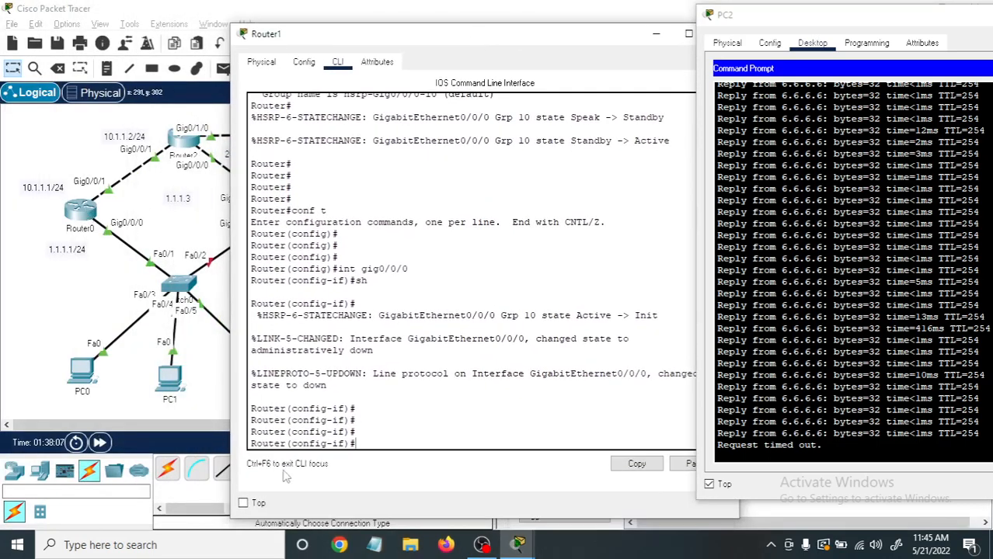
Keep Router1's and Router0's windows on top side by side and highlight the latest HSRP state in Router0's CLI.
left_click(242, 503)
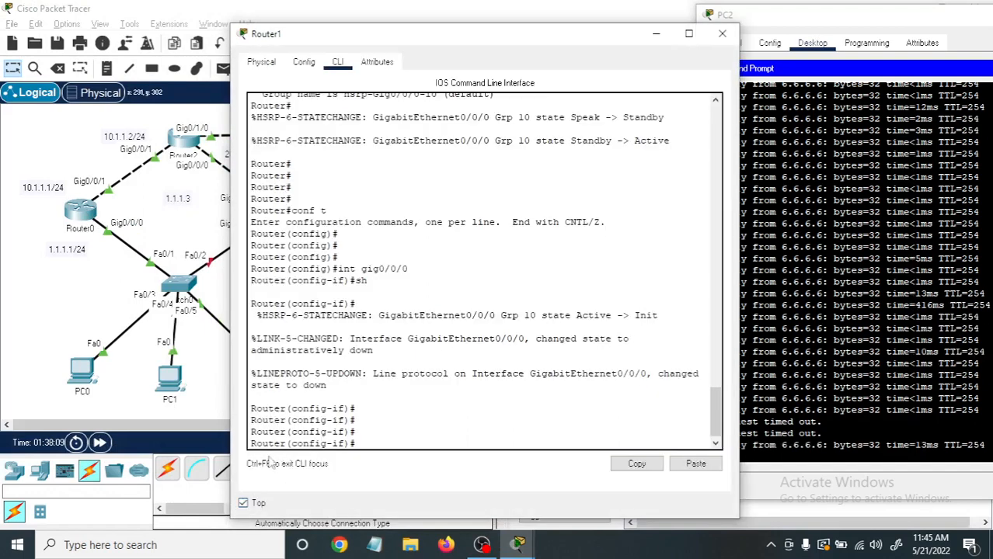
left_click_drag(396, 38, 497, 33)
left_click(91, 216)
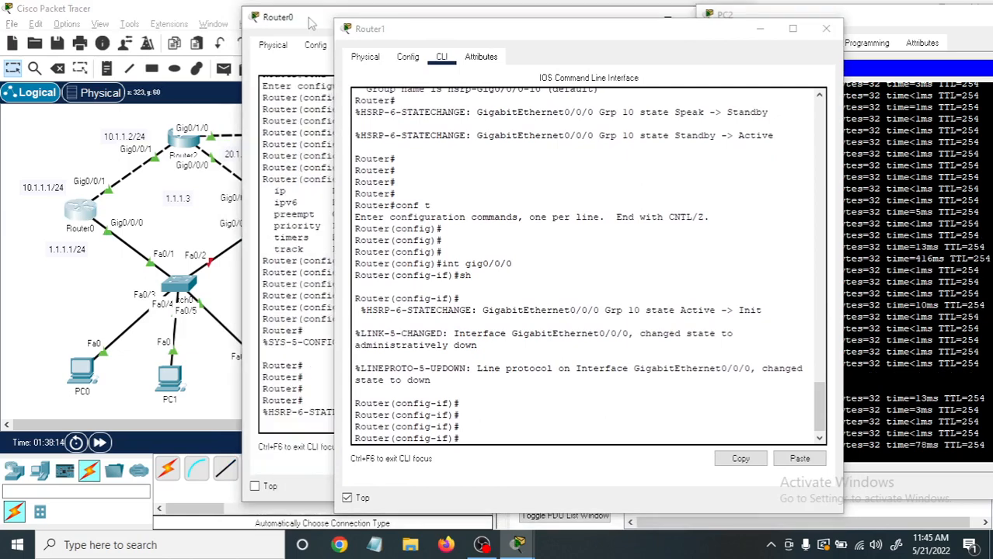
left_click_drag(310, 23, 76, 29)
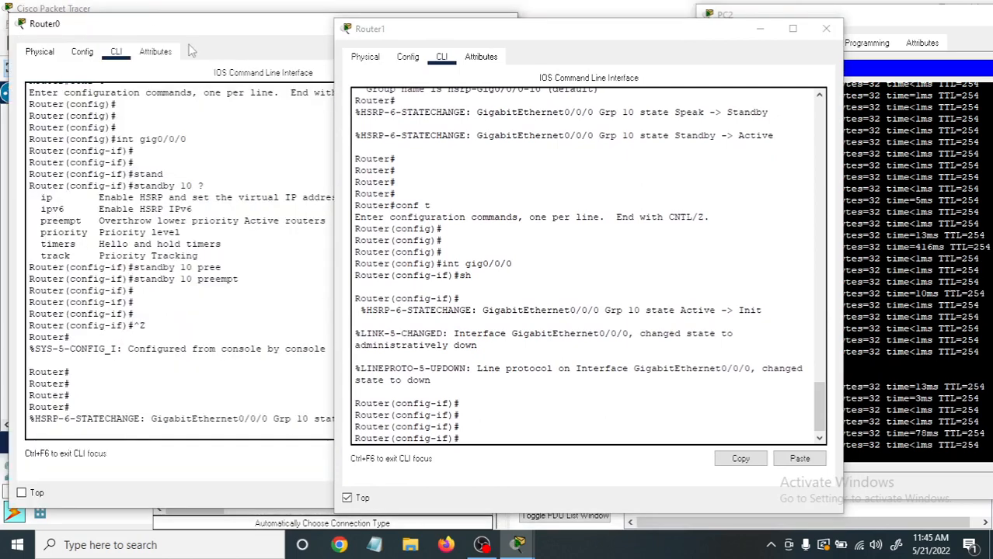
left_click(21, 492)
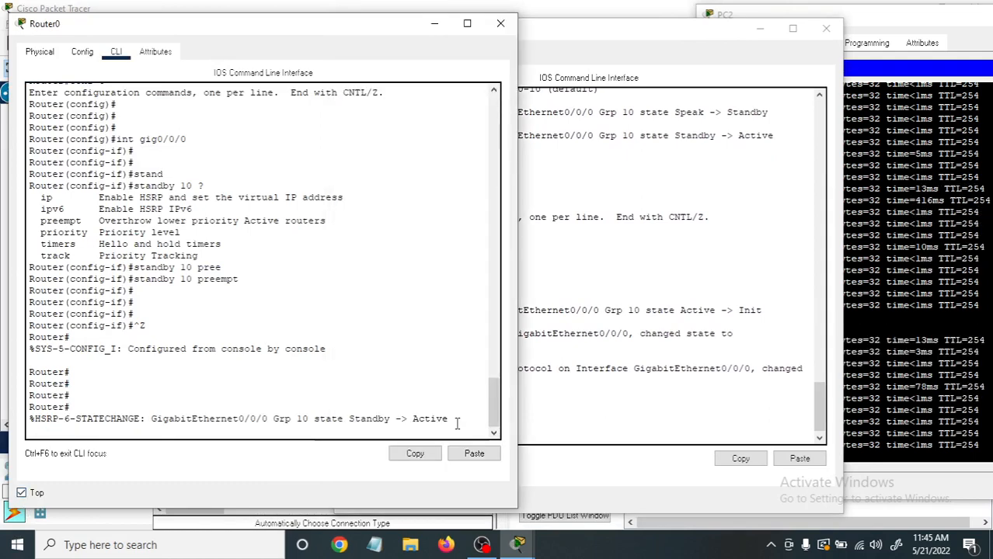
left_click_drag(450, 418, 413, 417)
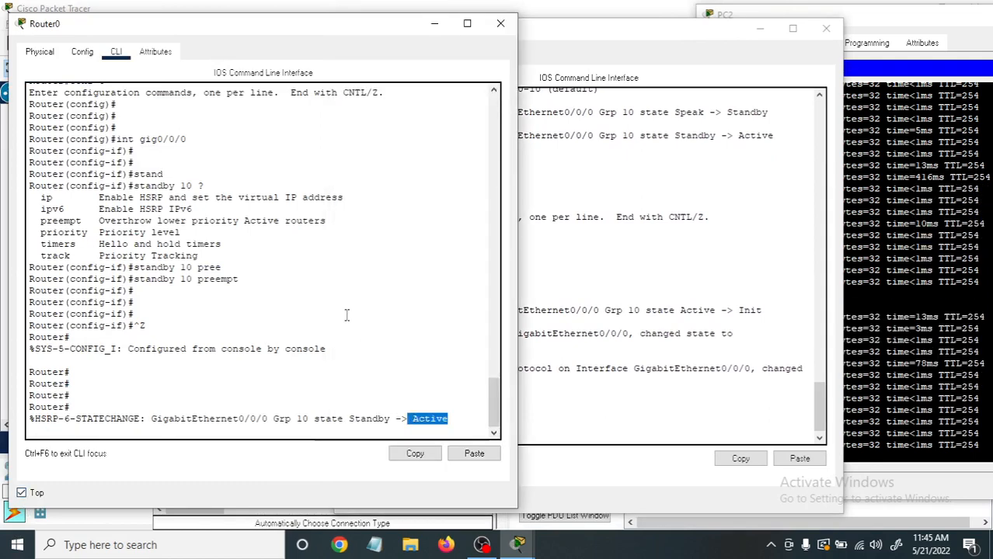
Move Router0's window aside to examine the topology's link states alongside Router1's CLI.
left_click(626, 394)
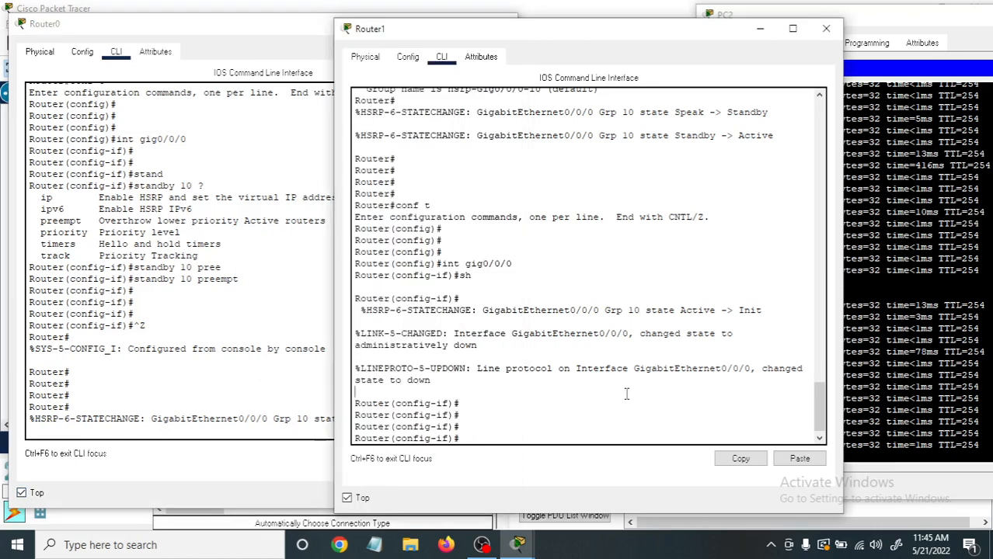
left_click_drag(210, 29, 185, 40)
left_click(543, 428)
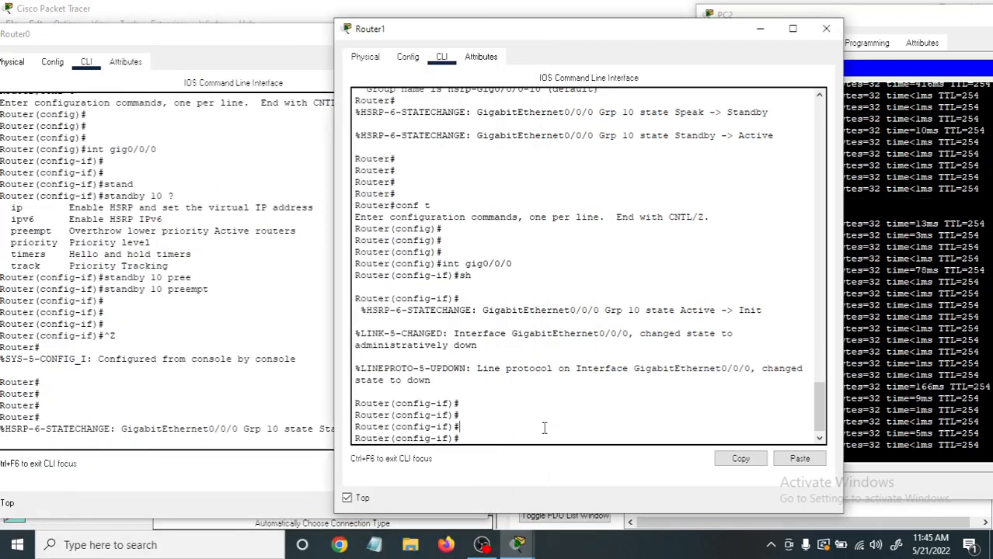
left_click_drag(242, 40, 270, 361)
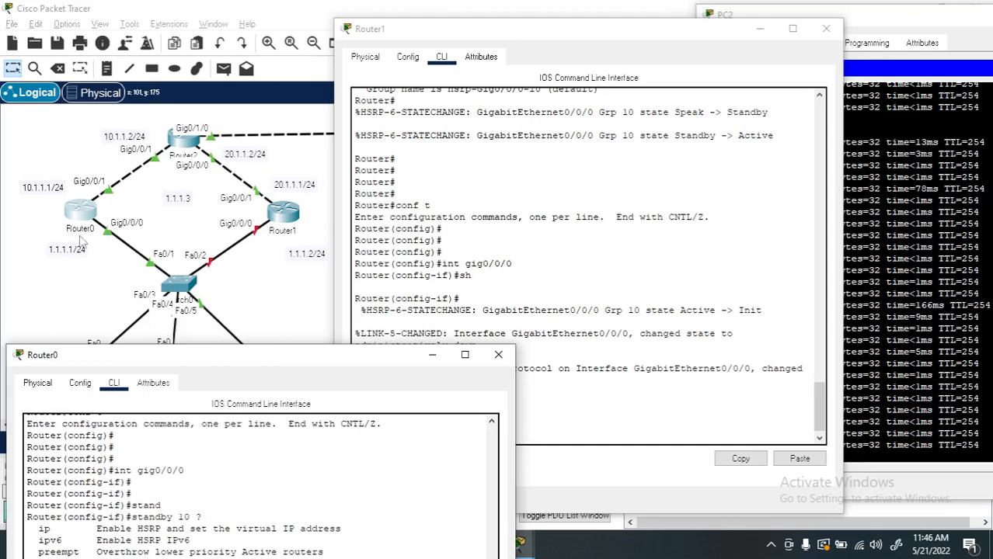
left_click_drag(241, 365, 204, 93)
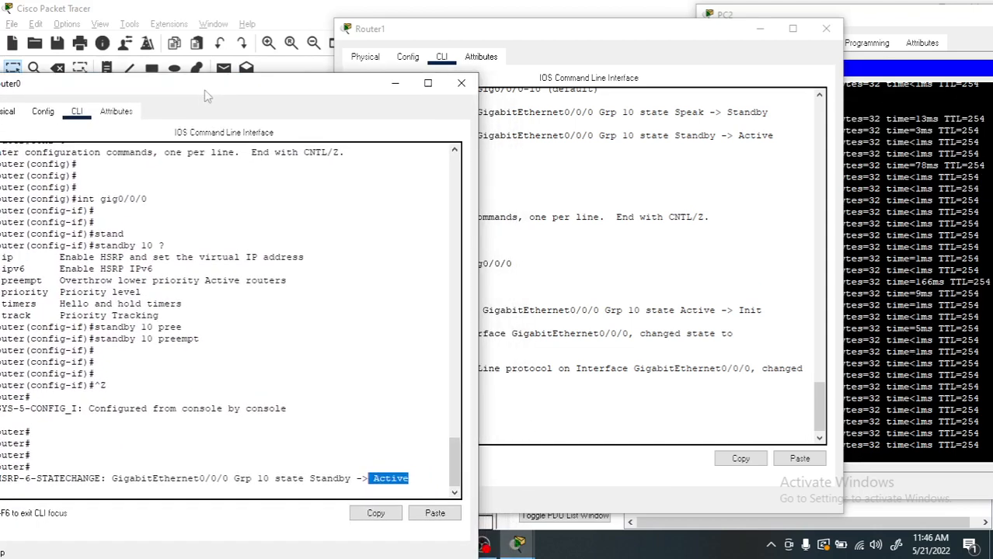
Re-enable Router1's gig0/0/0 interface with the abbreviated command no sh.
left_click(501, 401)
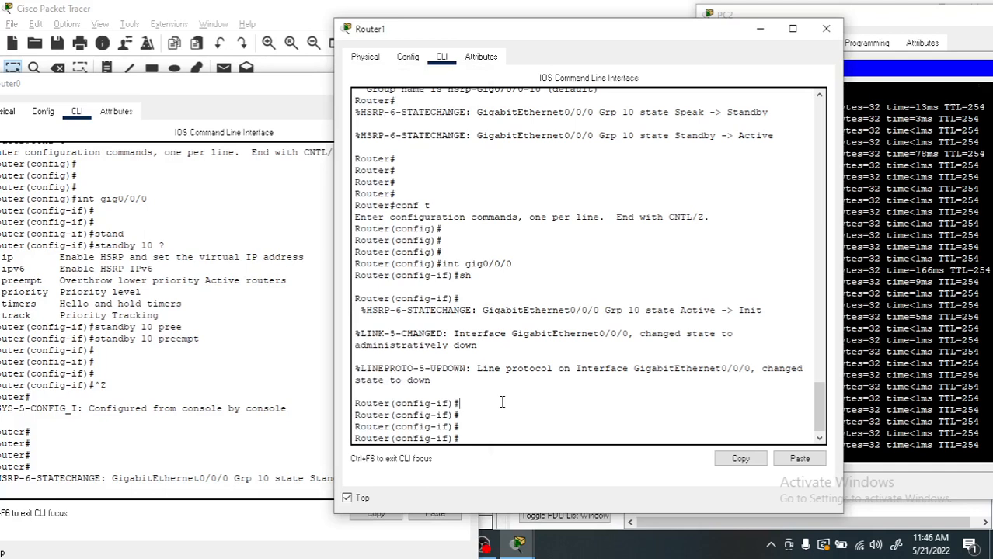
type("no sh")
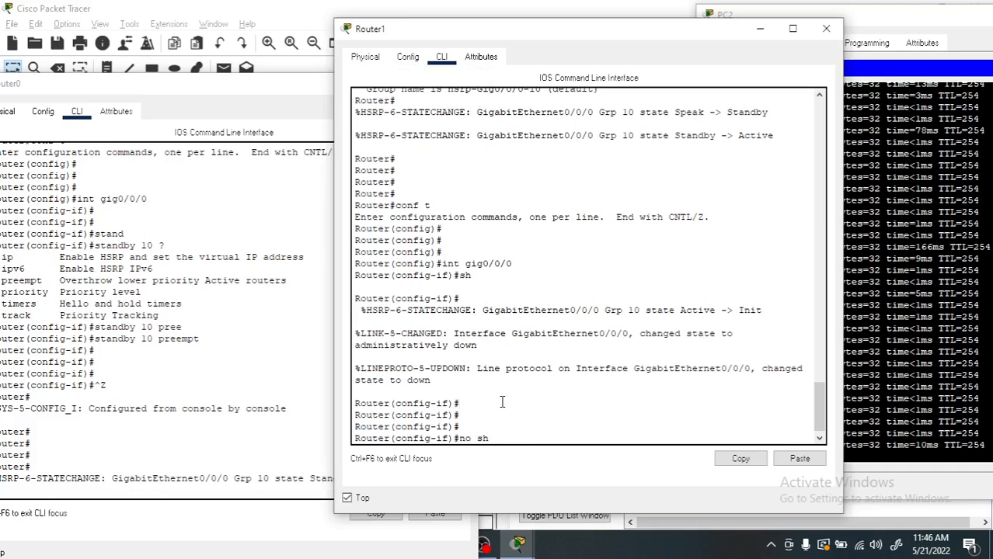
key("Return")
key("Return")
key("Return")
key("Return")
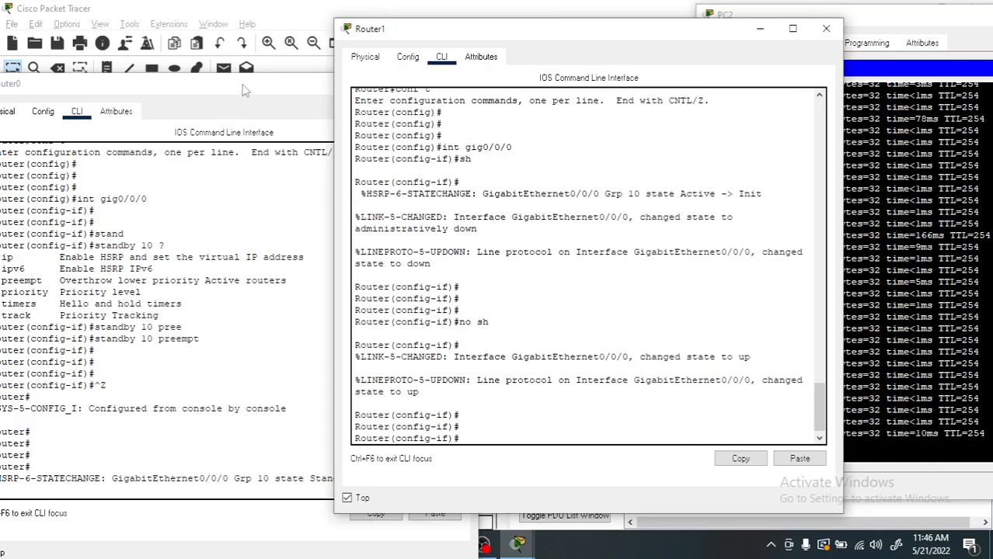
Reposition the Router0 and Router1 windows so the HSRP messages in both CLIs can be compared.
left_click_drag(242, 86, 244, 136)
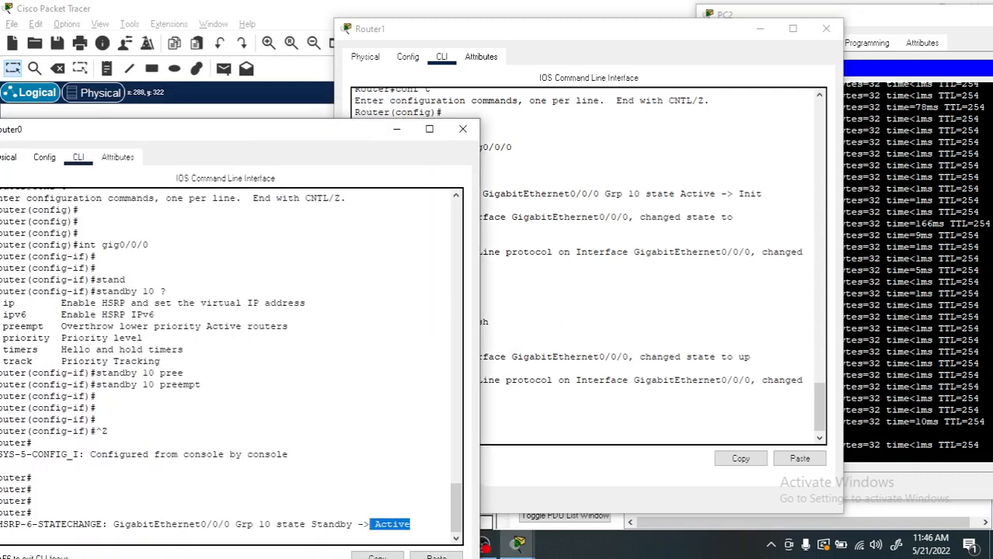
left_click_drag(593, 35, 633, 29)
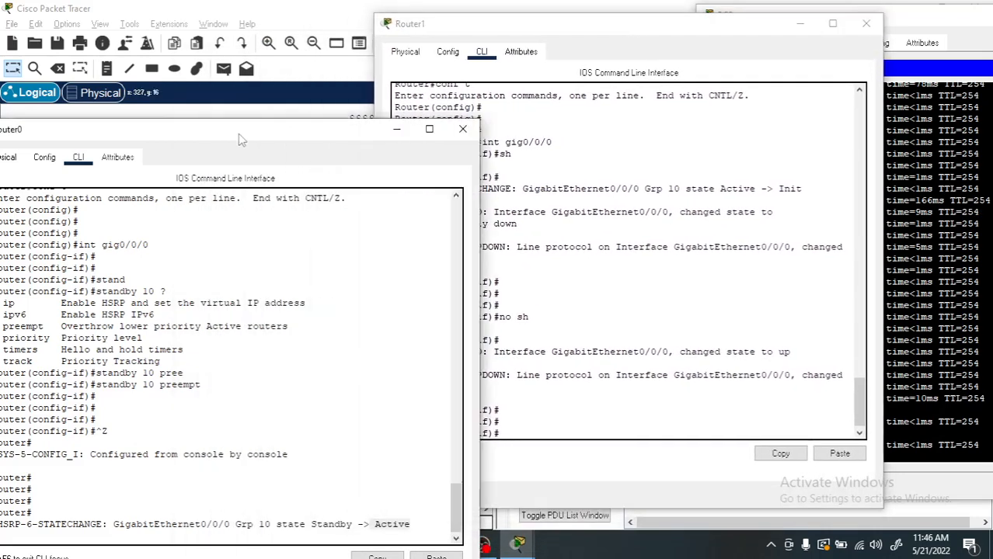
left_click_drag(243, 138, 291, 18)
left_click(101, 444)
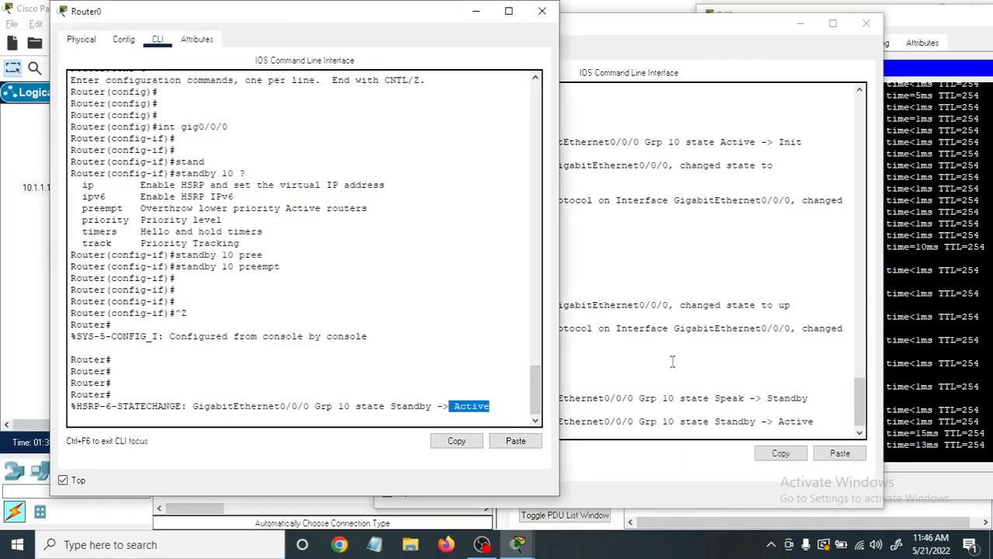
Bring Router1's CLI forward and add fresh prompt lines below its HSRP state messages.
left_click(672, 362)
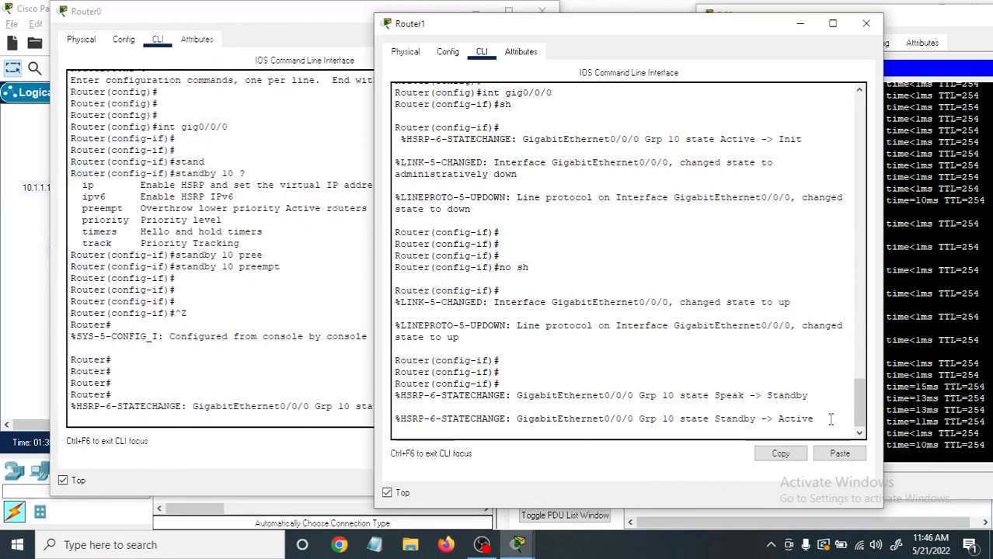
key("Return")
key("Return")
key("Return")
key("Return")
key("Return")
key("Return")
key("Return")
key("Return")
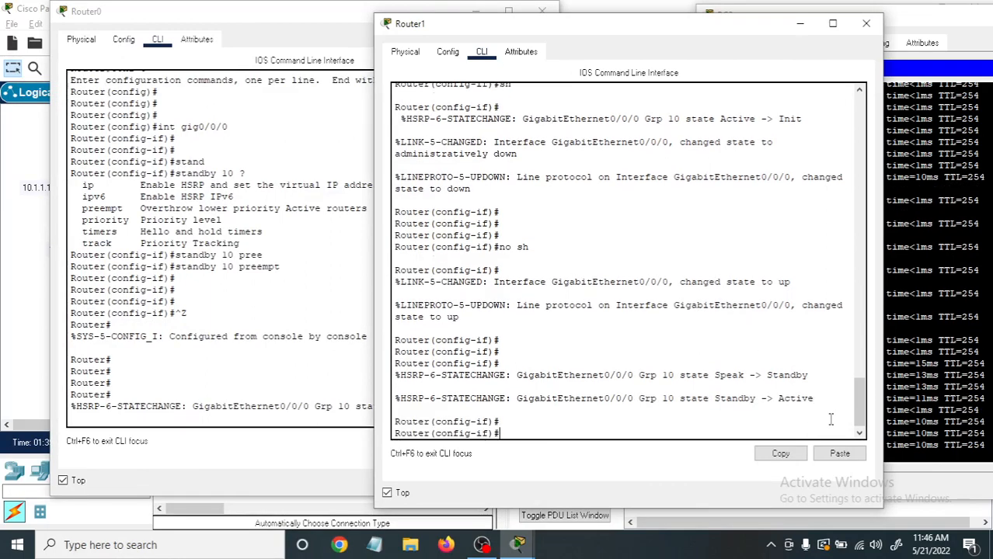
key("Return")
key("Return")
key("Return")
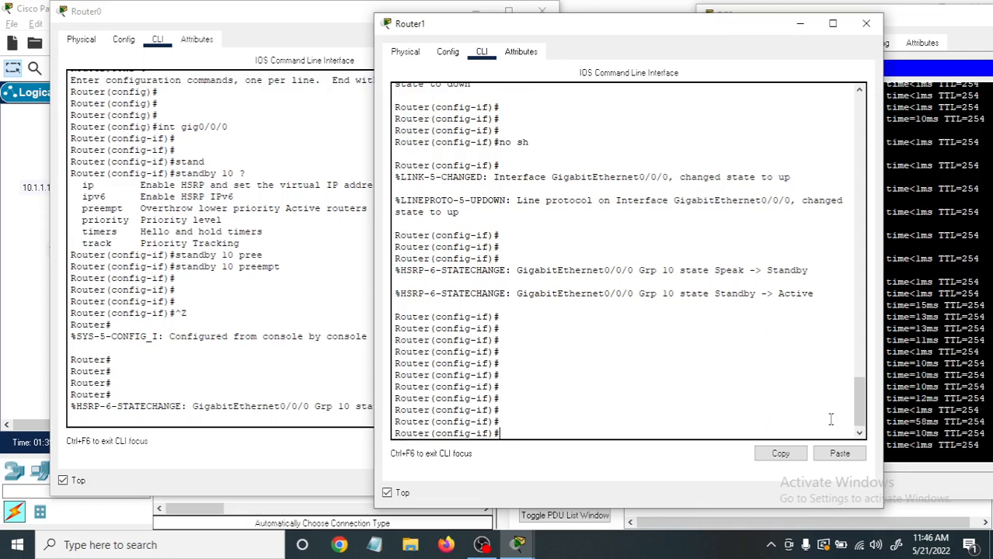
Run sh standby in Router0's CLI and inspect the active router line for group 10.
left_click(293, 366)
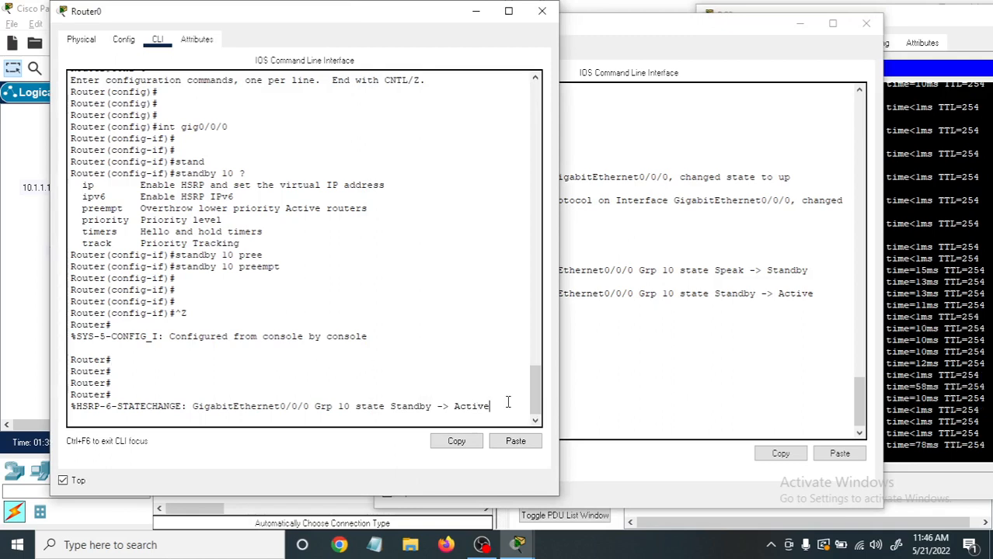
key("Return")
key("Return")
key("Return")
key("Return")
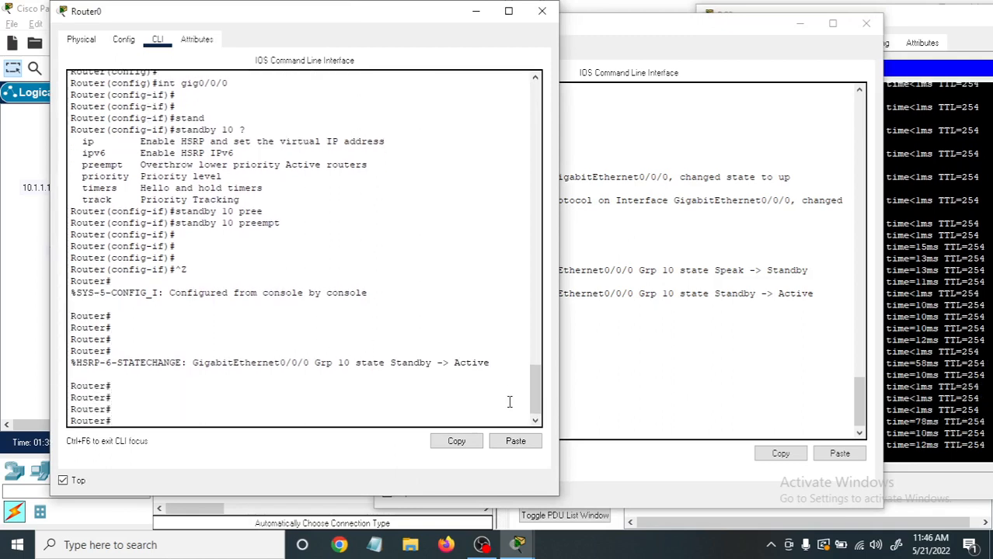
type("sh stand")
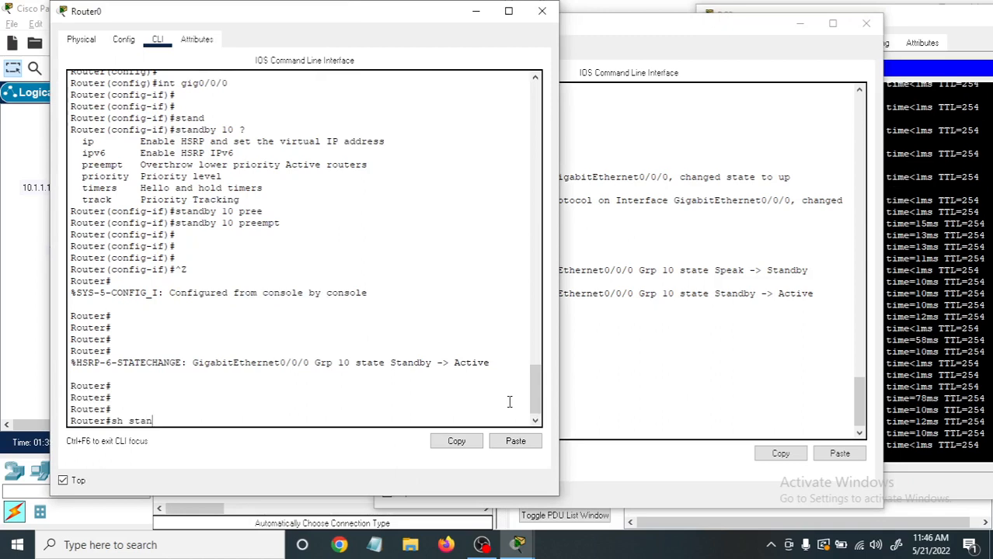
key("Tab")
key("Return")
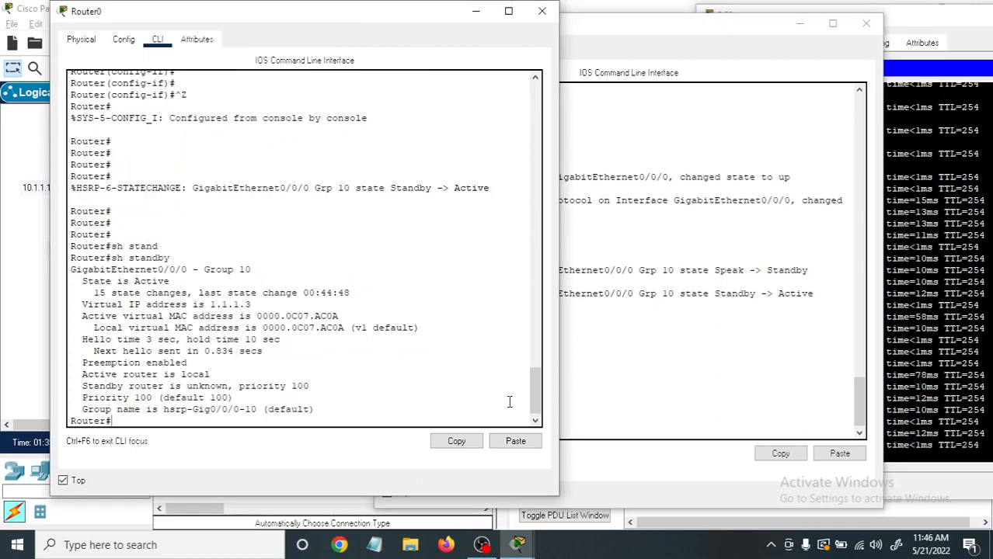
left_click_drag(76, 377, 214, 374)
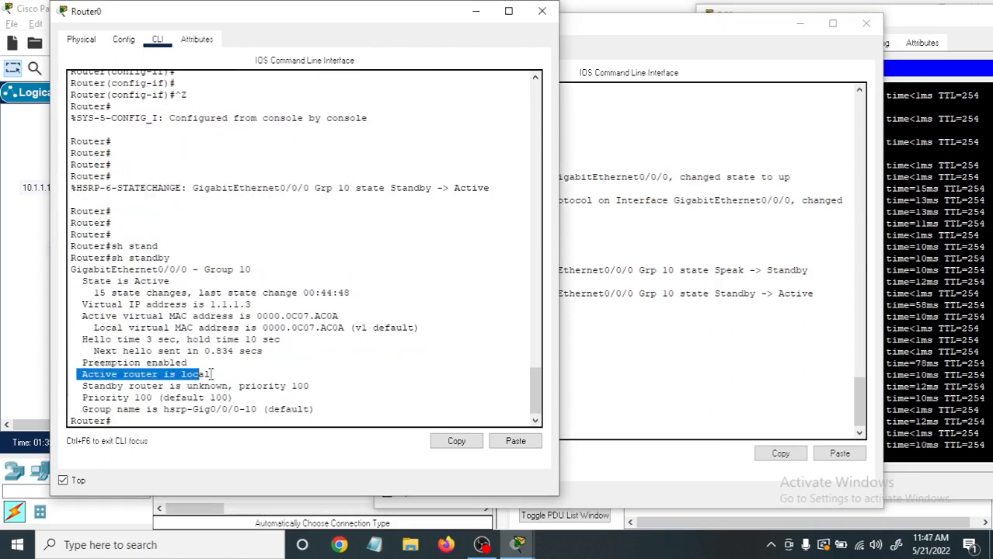
left_click(215, 374)
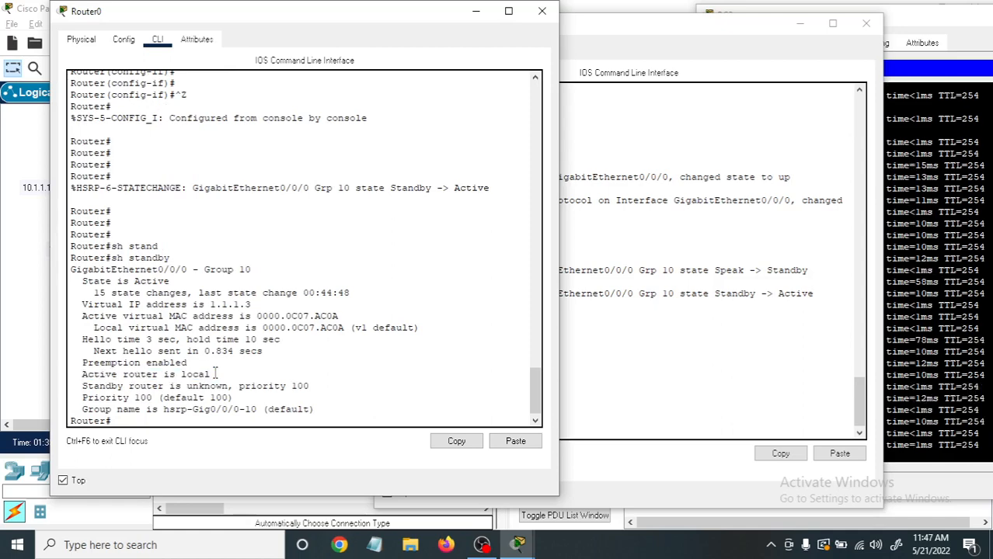
Return Router1 to privileged EXEC mode and display its HSRP status with sh standby.
left_click(680, 419)
key("ctrl+z")
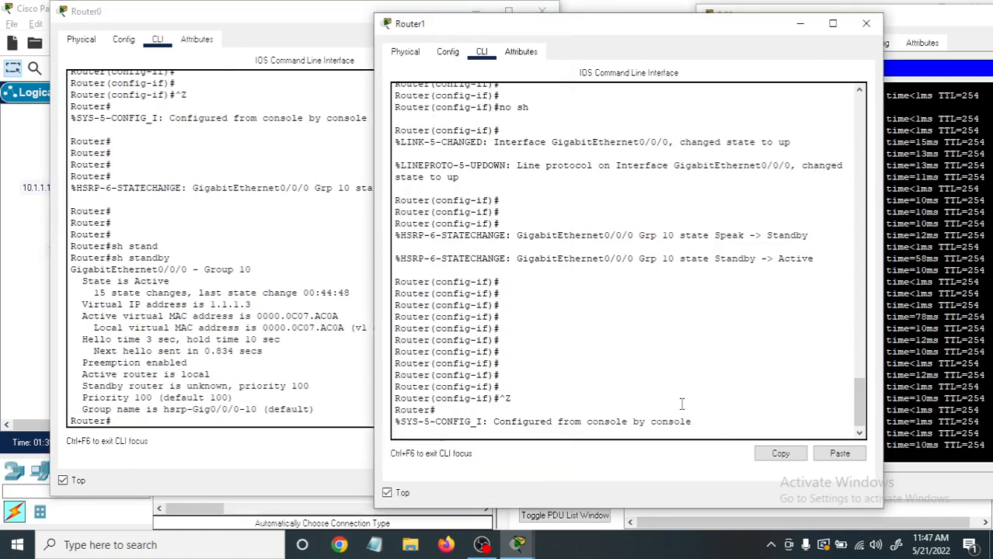
key("Return")
key("Return")
key("Return")
key("Return")
key("Return")
type("s")
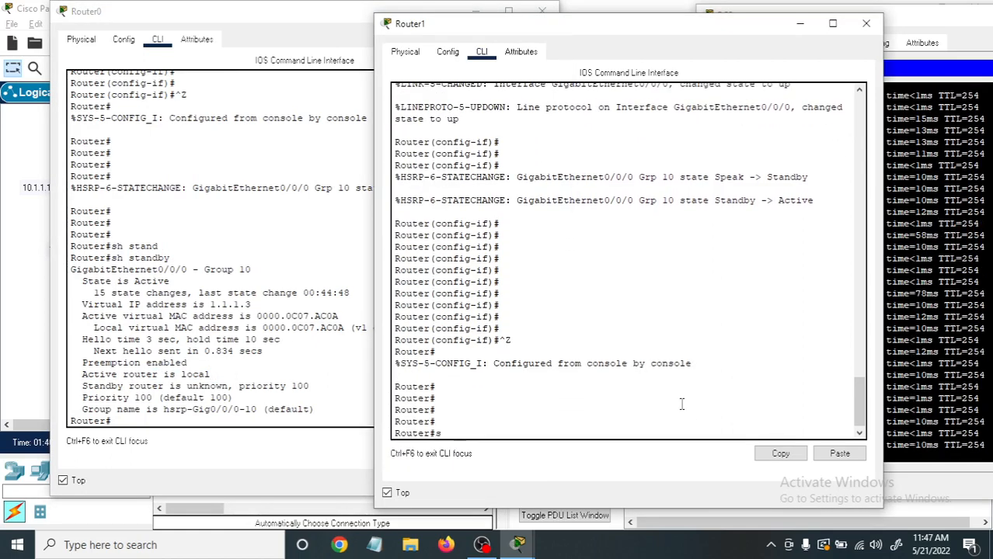
type("h stand")
key("Tab")
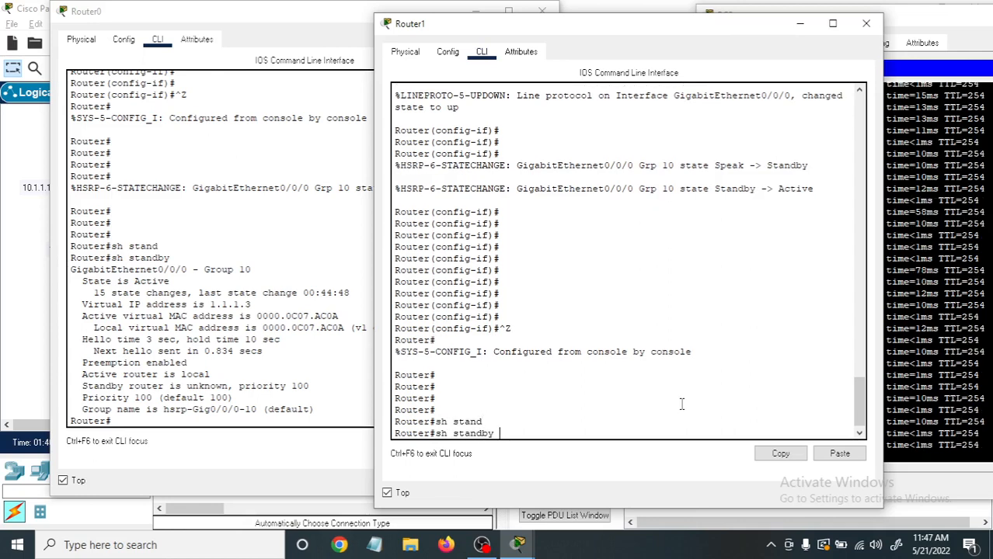
key("Return")
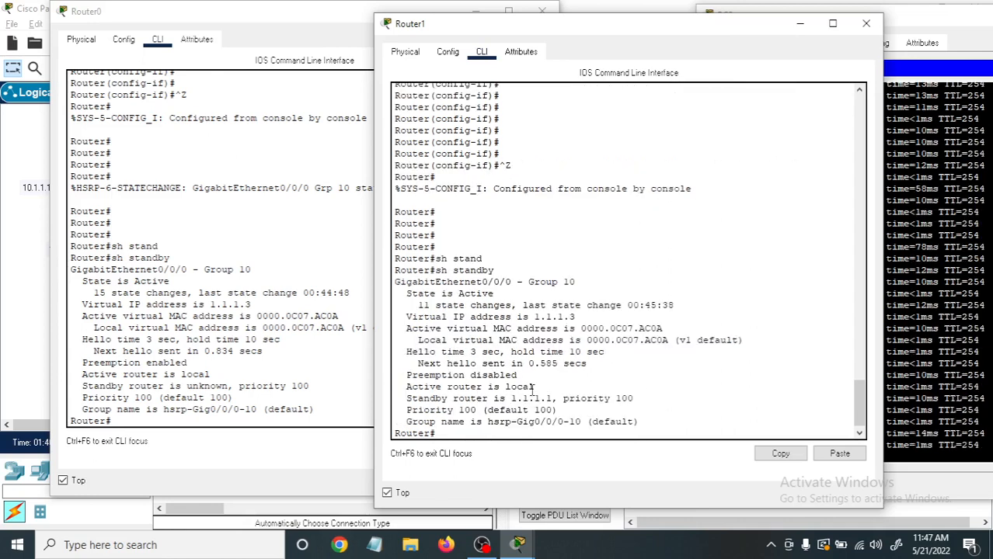
Shift Router0's window to compare both routers' standby outputs and highlight the preemption line on Router1.
left_click(323, 379)
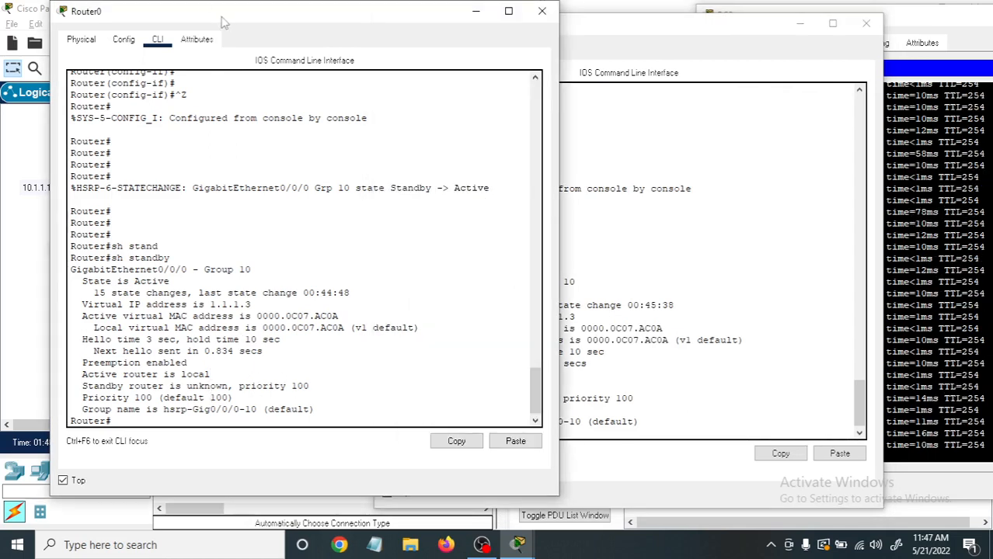
left_click_drag(233, 13, 200, 43)
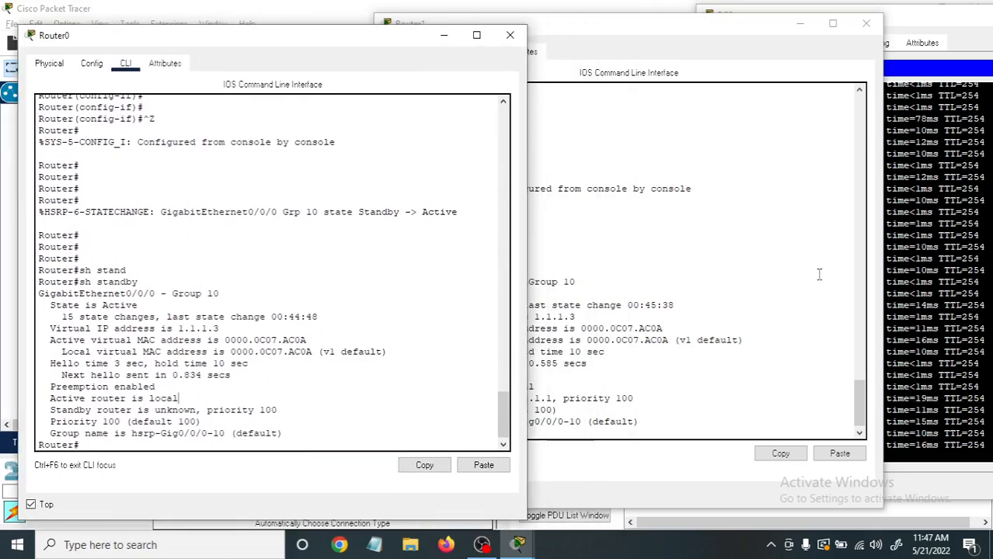
left_click(583, 17)
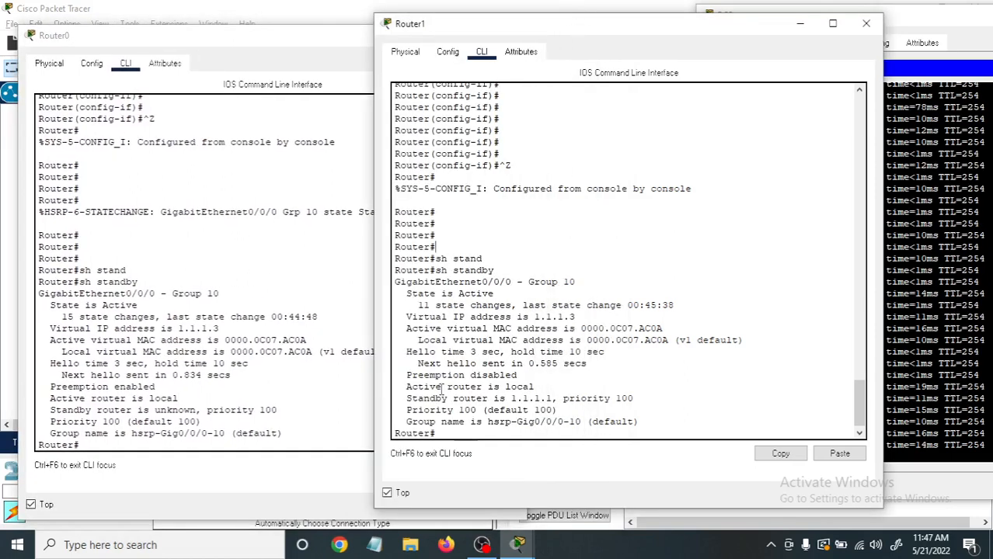
left_click_drag(406, 375, 557, 374)
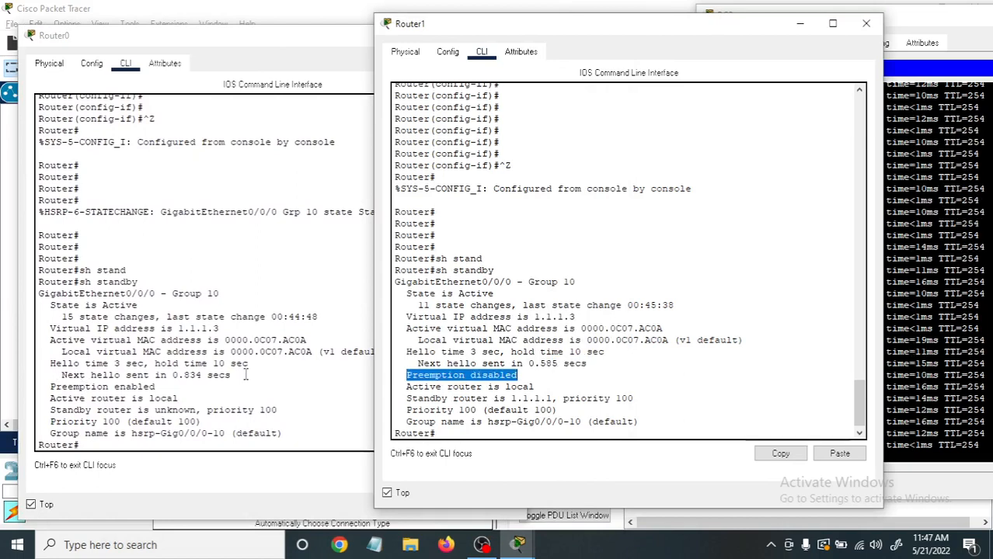
Run sh standby three more times in Router1's CLI to recheck its HSRP group 10 status.
left_click(487, 435)
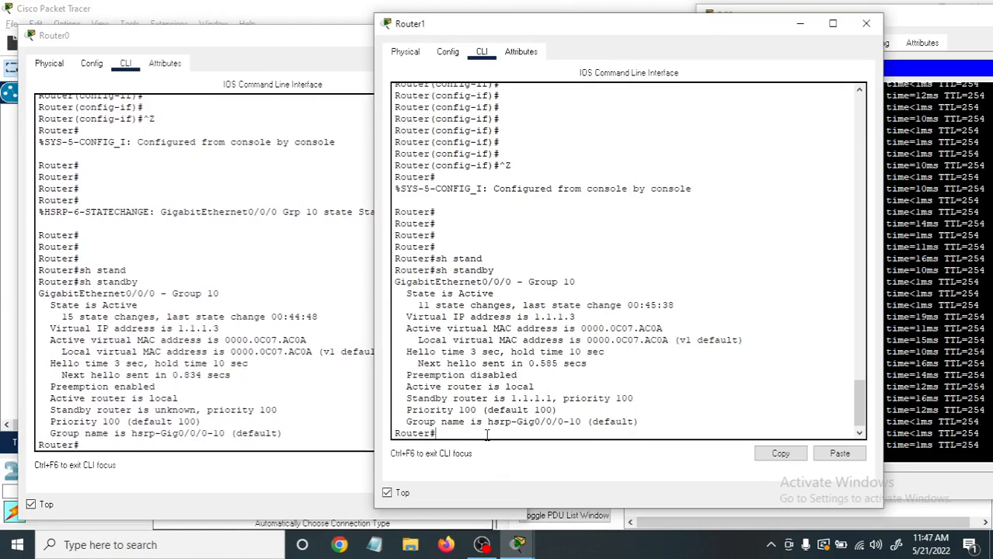
key("Up")
key("Return")
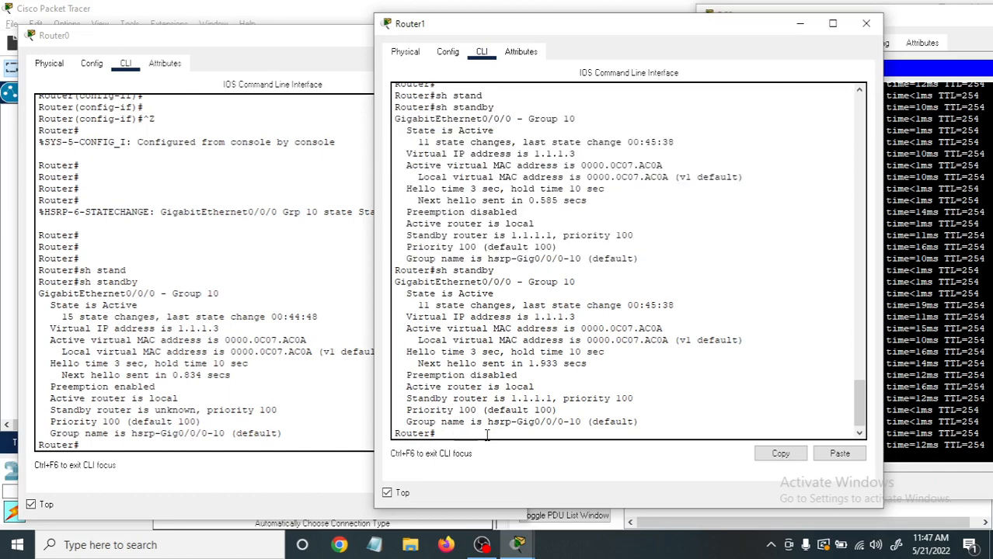
key("Up")
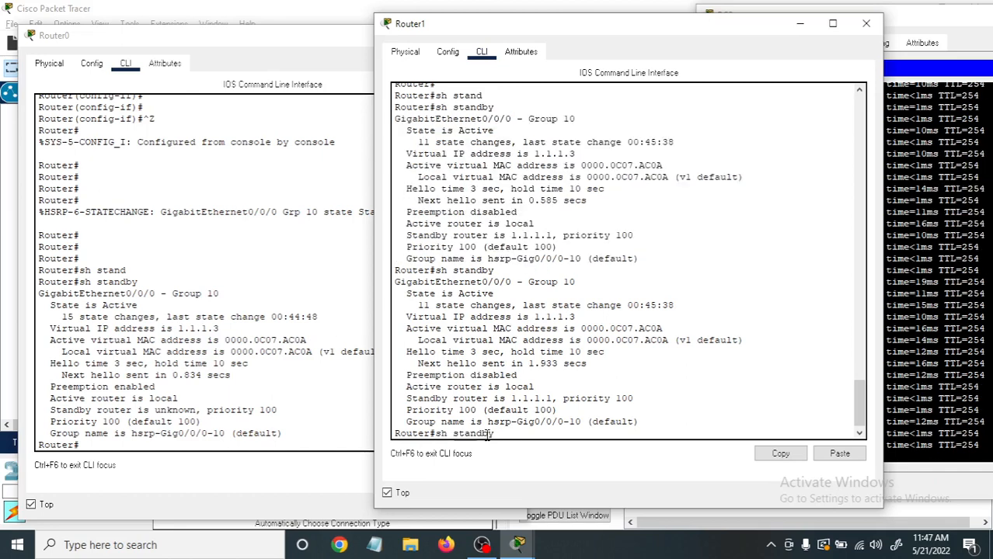
key("Return")
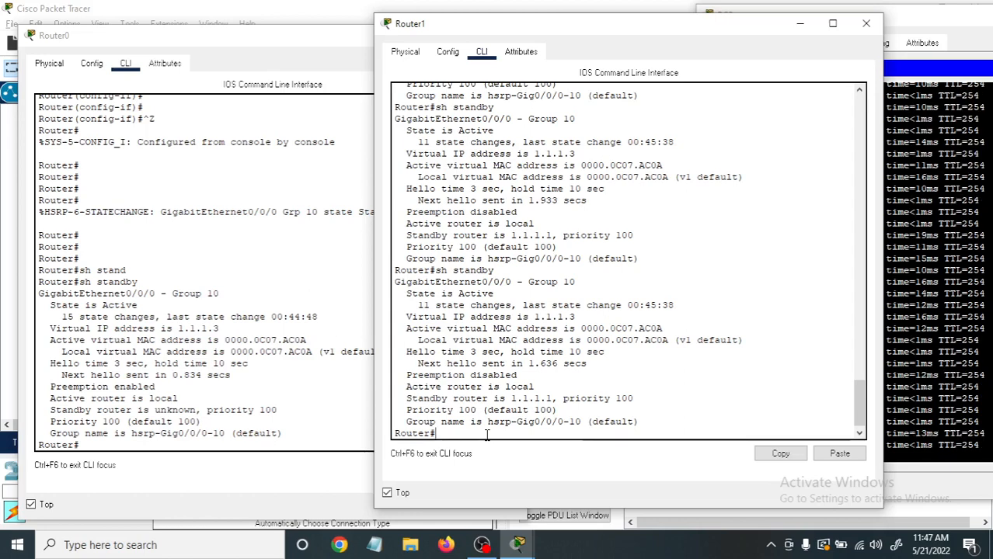
key("Up")
key("Return")
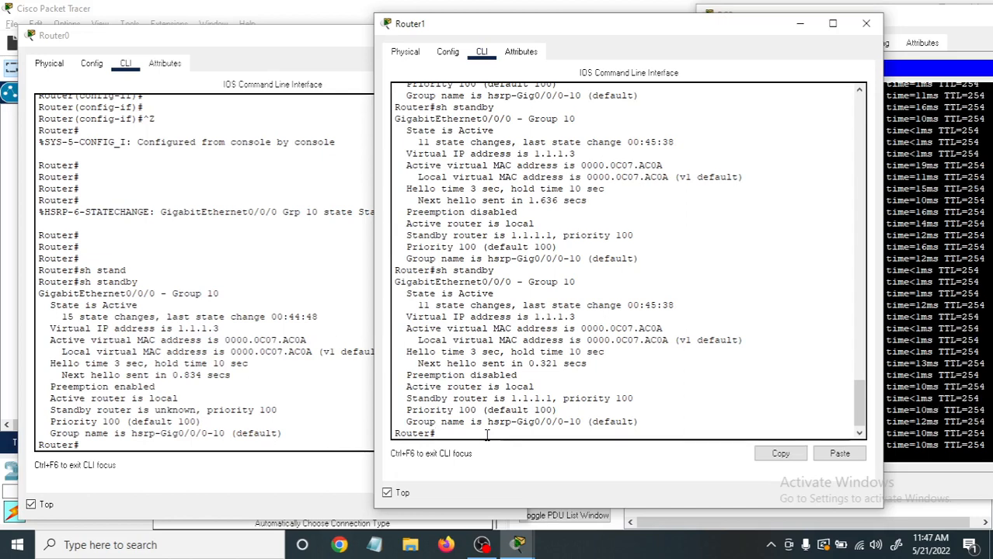
Rerun sh standby in Router0's CLI to refresh its group 10 status.
left_click(221, 444)
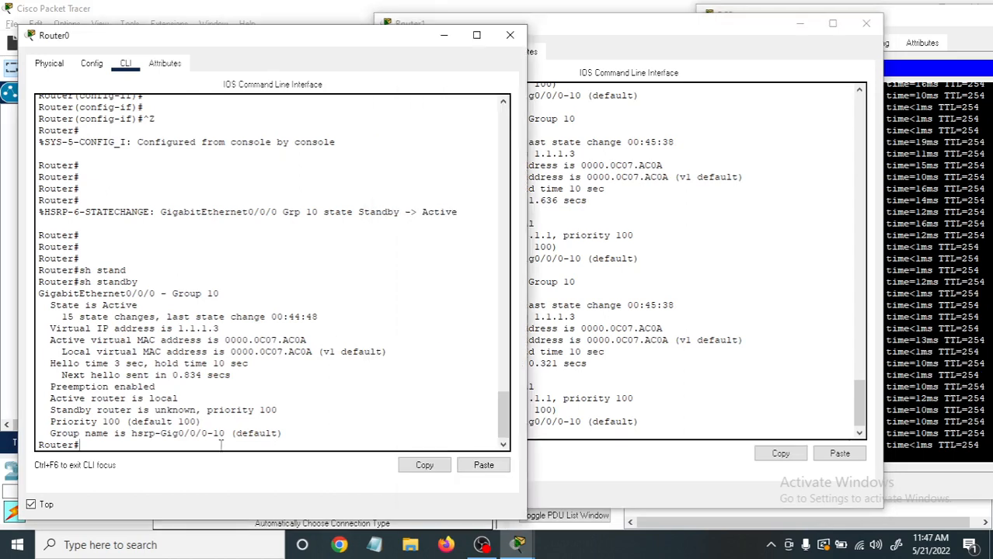
key("Up")
key("Return")
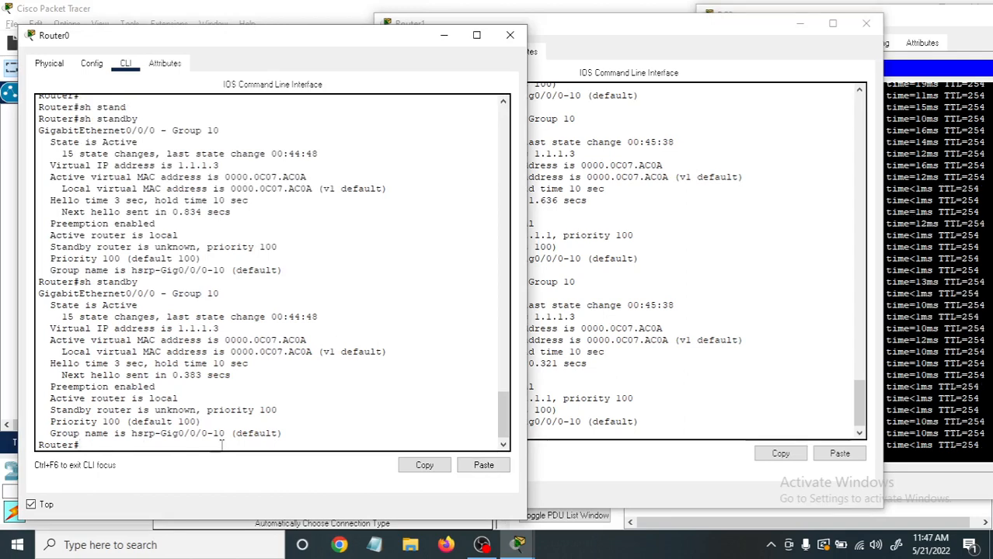
Return to Router1's CLI and highlight the priority line in its latest standby output.
left_click(631, 410)
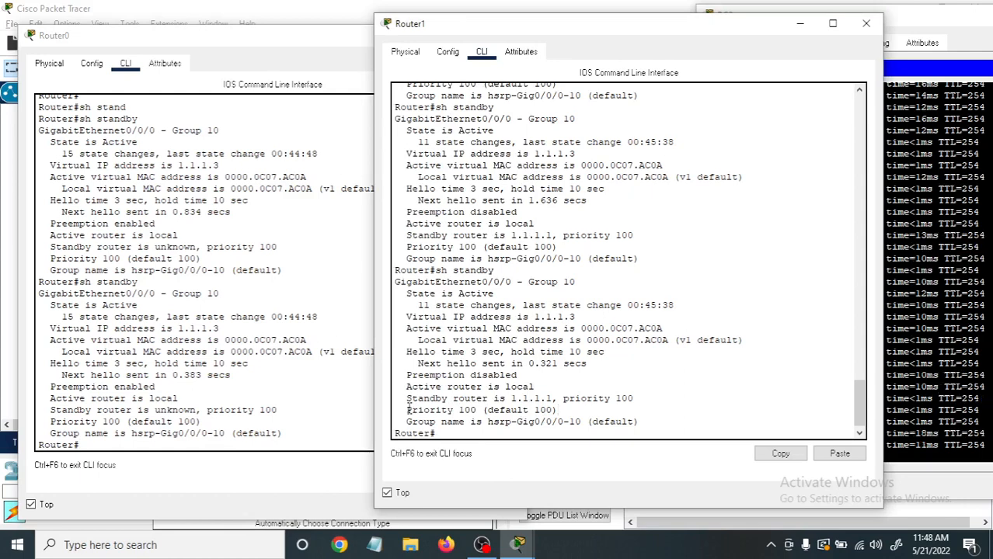
left_click_drag(407, 409, 558, 410)
left_click(502, 433)
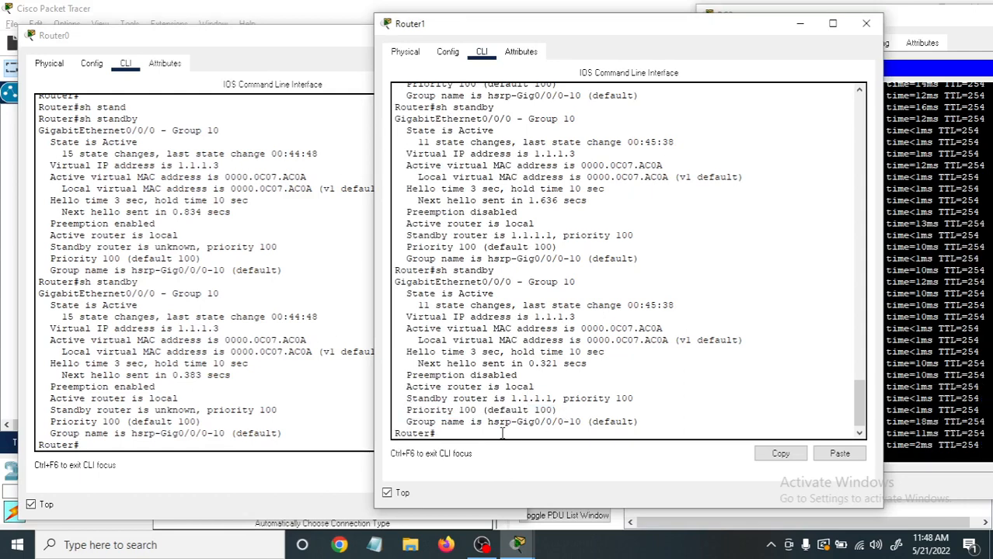
Close the Router0, Router1 and PC2 windows to return to the full topology workspace.
left_click_drag(285, 43, 295, 290)
left_click(518, 283)
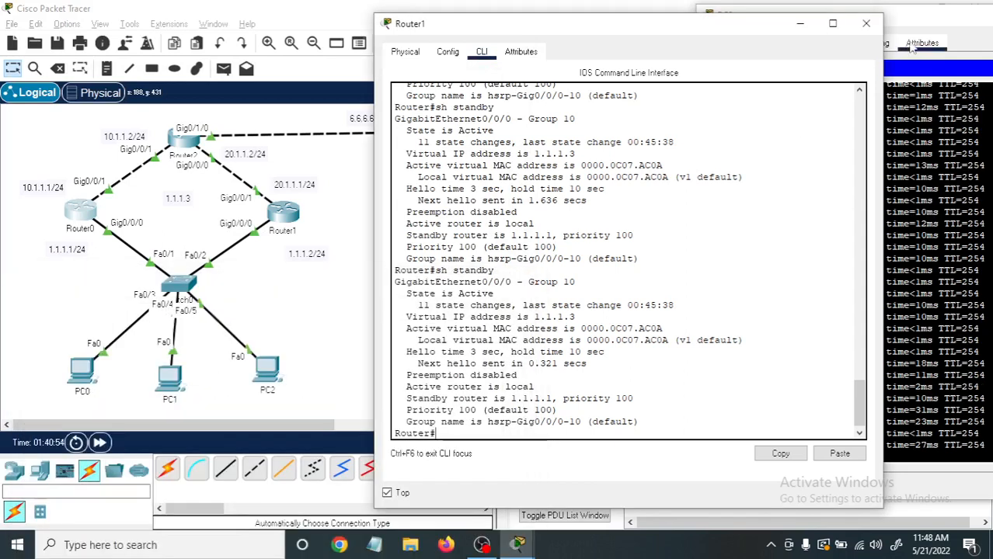
left_click(865, 24)
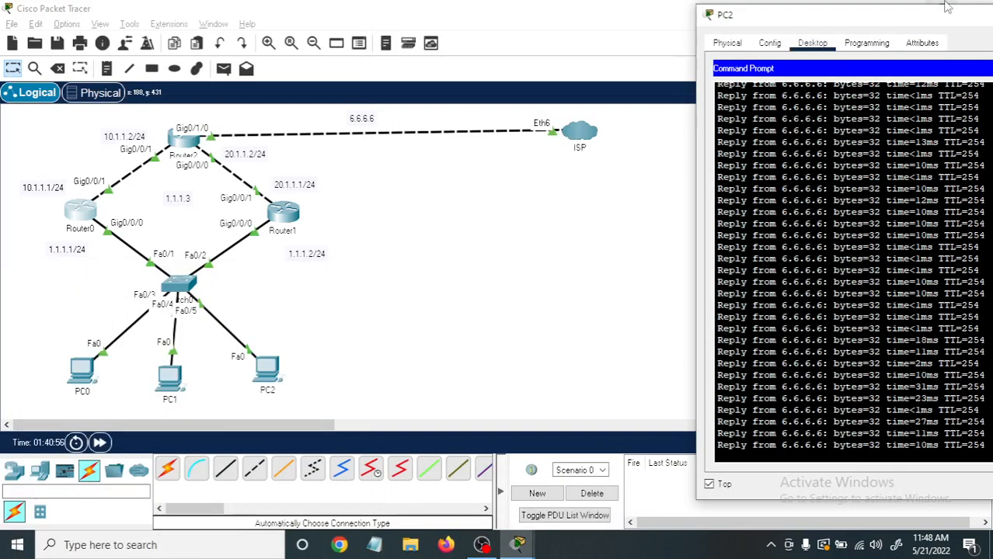
left_click_drag(940, 17, 665, 83)
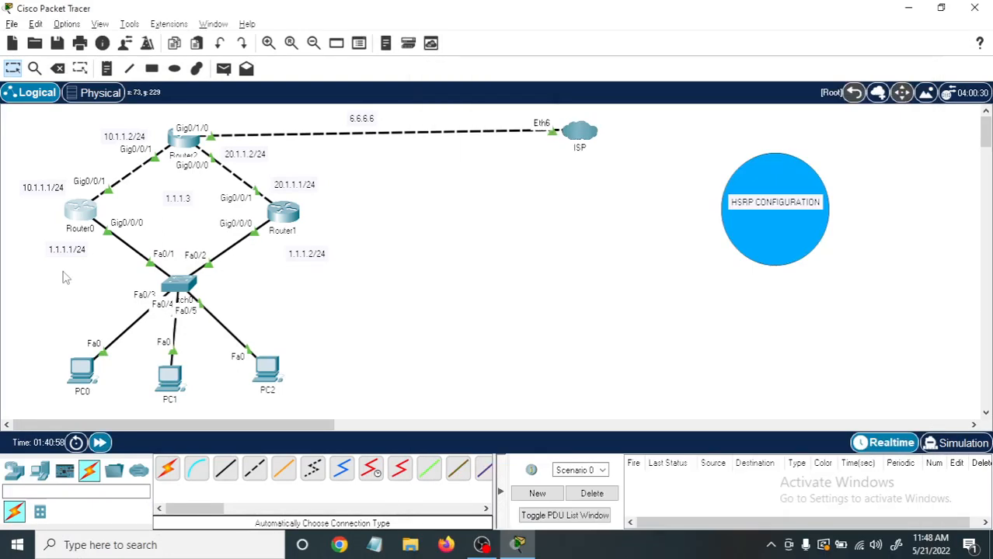
left_click(910, 80)
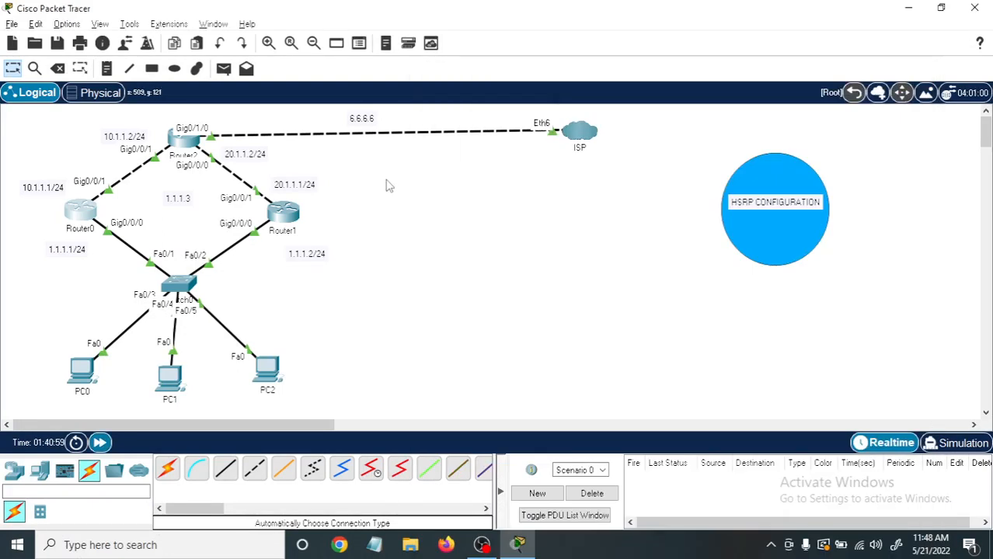